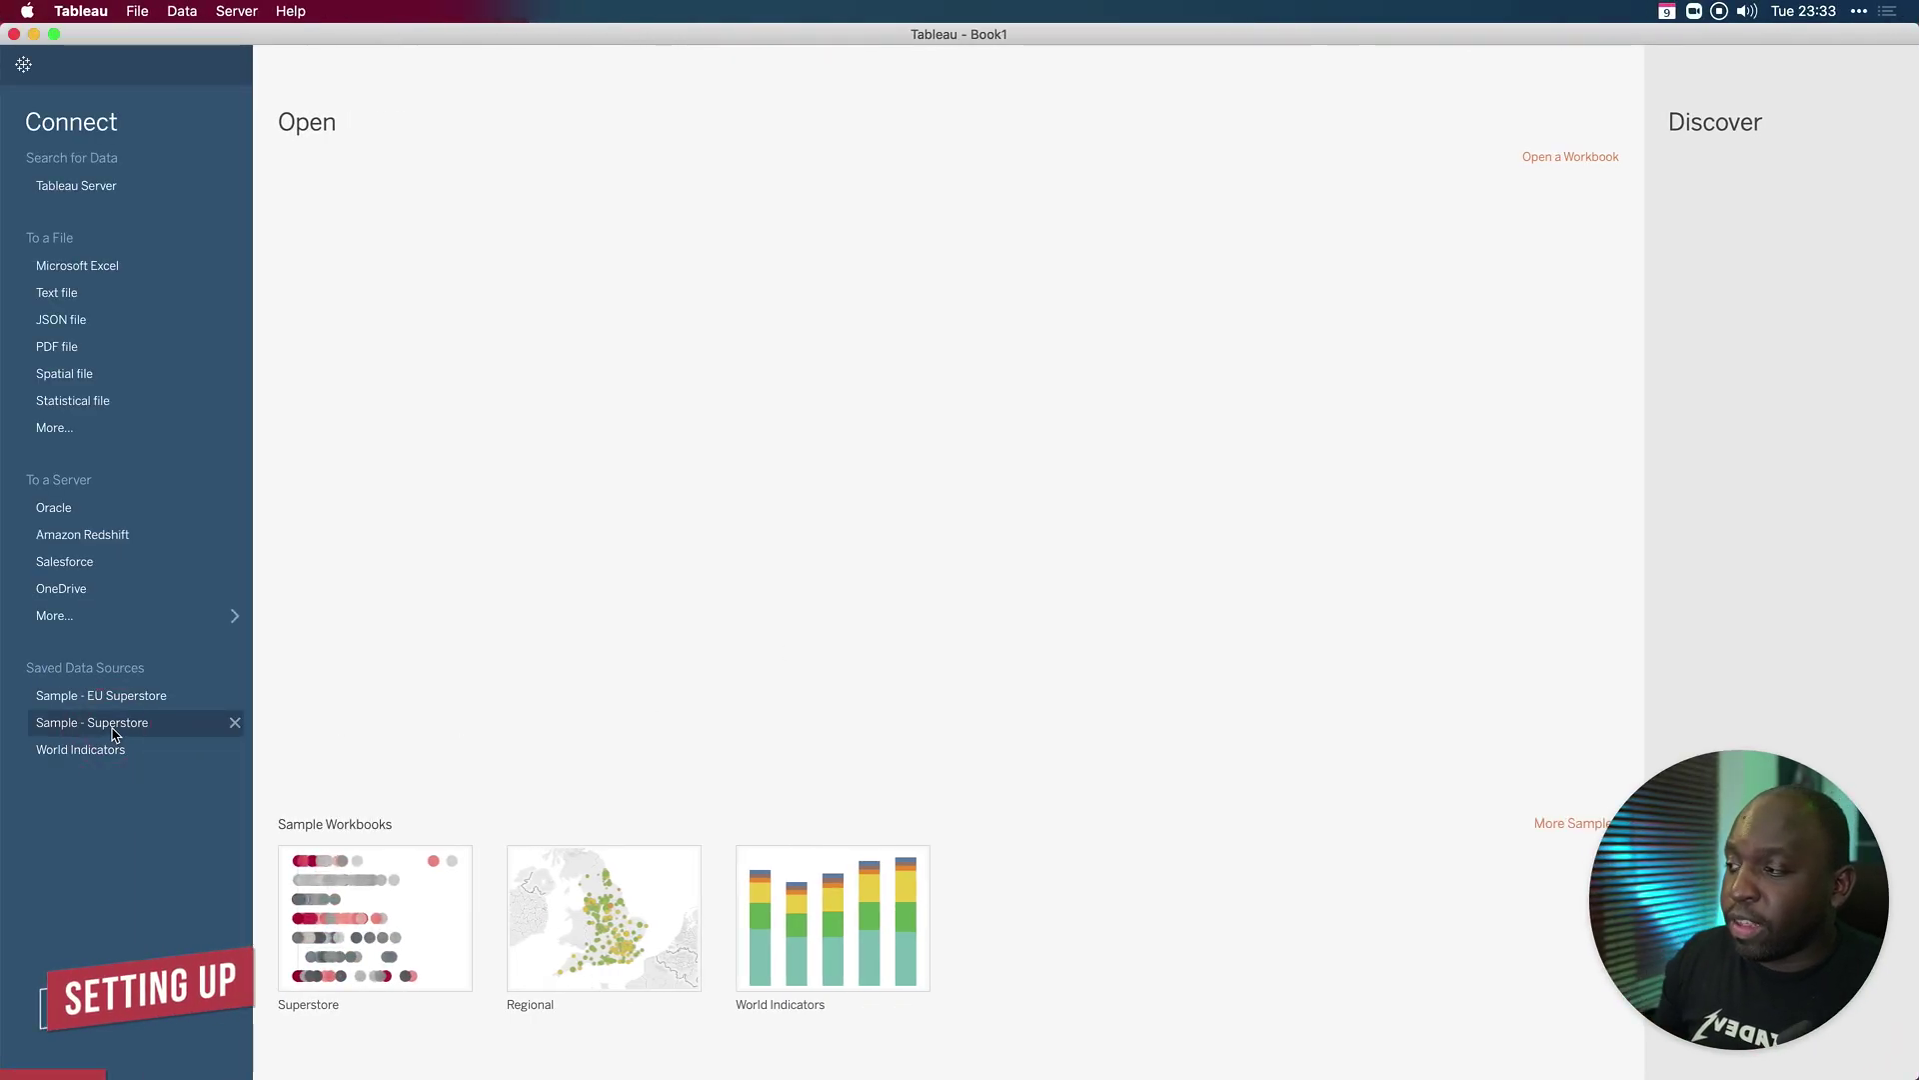
# Step: Open the Sample - Superstore saved data source in a new worksheet
pyautogui.click(112, 723)
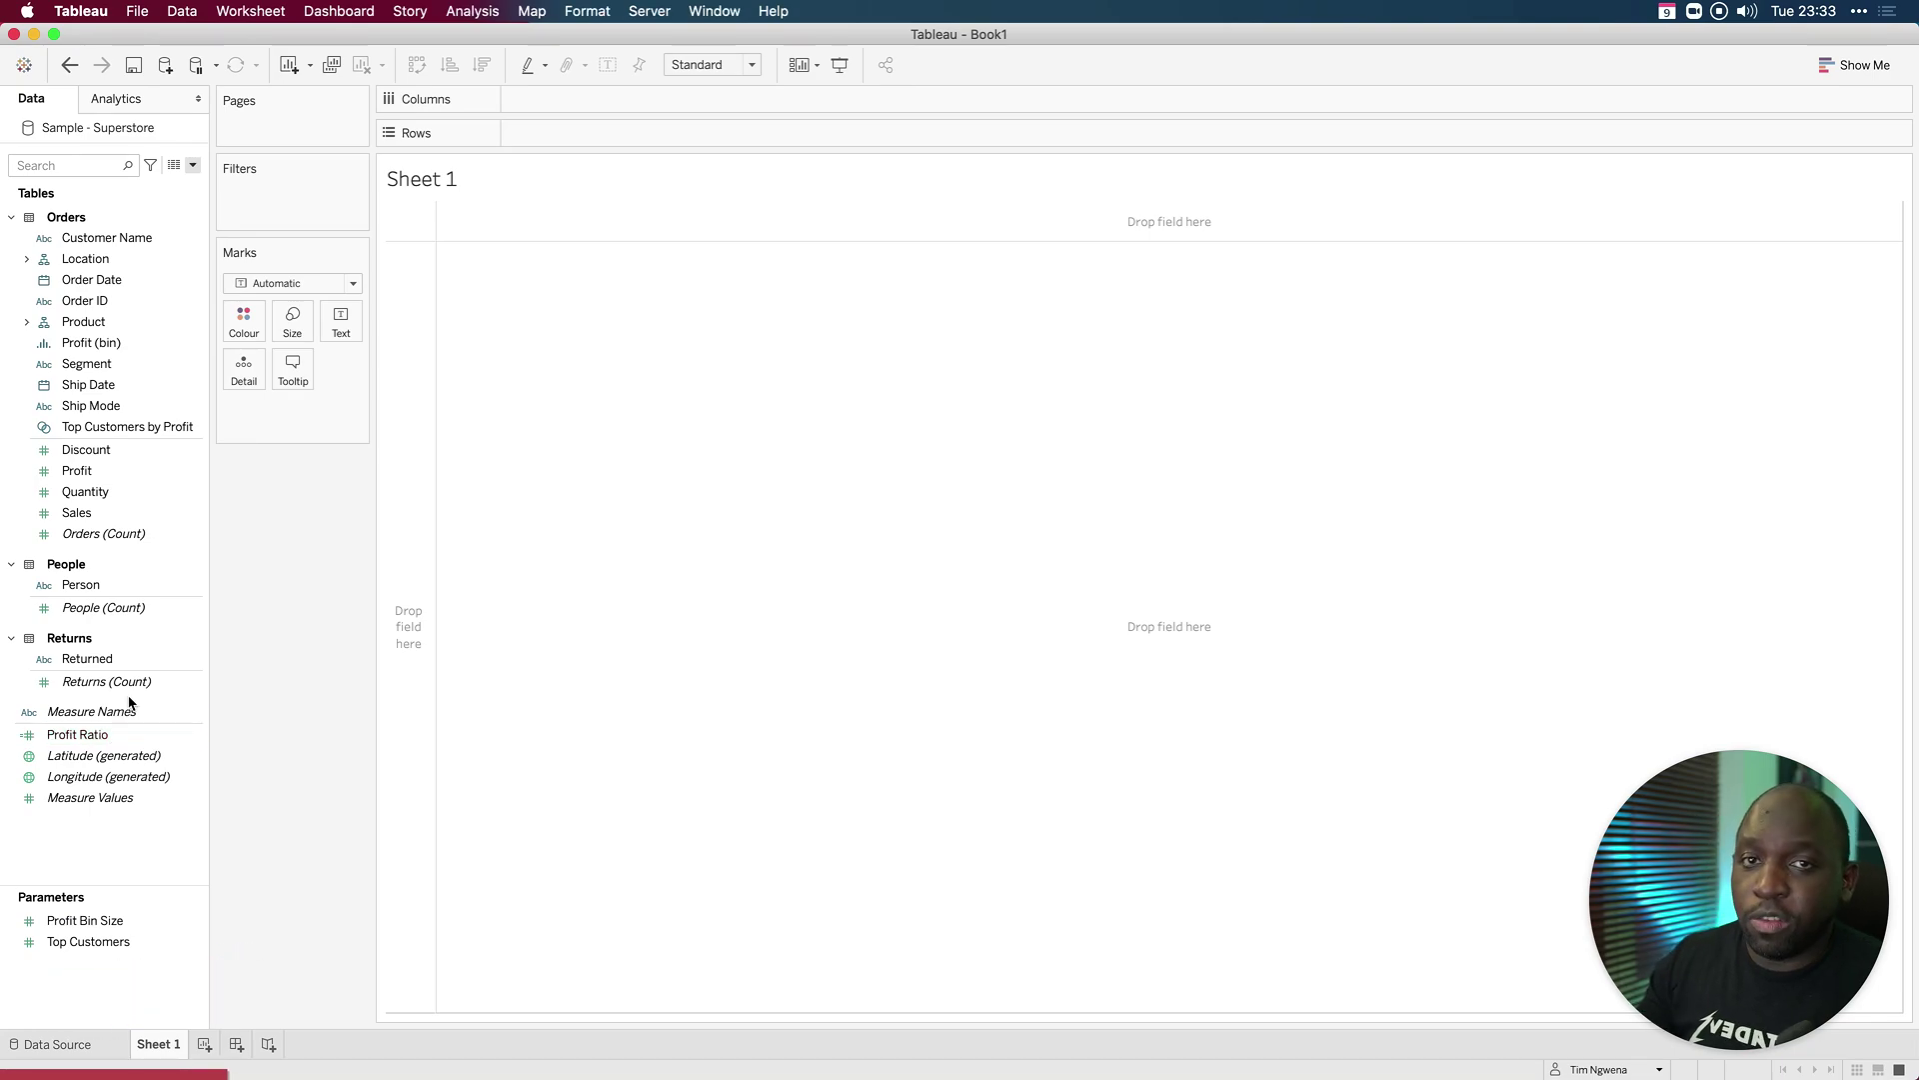
# Step: Put all 1,849 Product Name members on Rows and widen the column to show full names
pyautogui.click(26, 322)
pyautogui.click(116, 405)
pyautogui.moveTo(116, 405)
pyautogui.mouseDown()
pyautogui.moveTo(266, 368)
pyautogui.moveTo(602, 150)
pyautogui.moveTo(590, 140)
pyautogui.mouseUp()
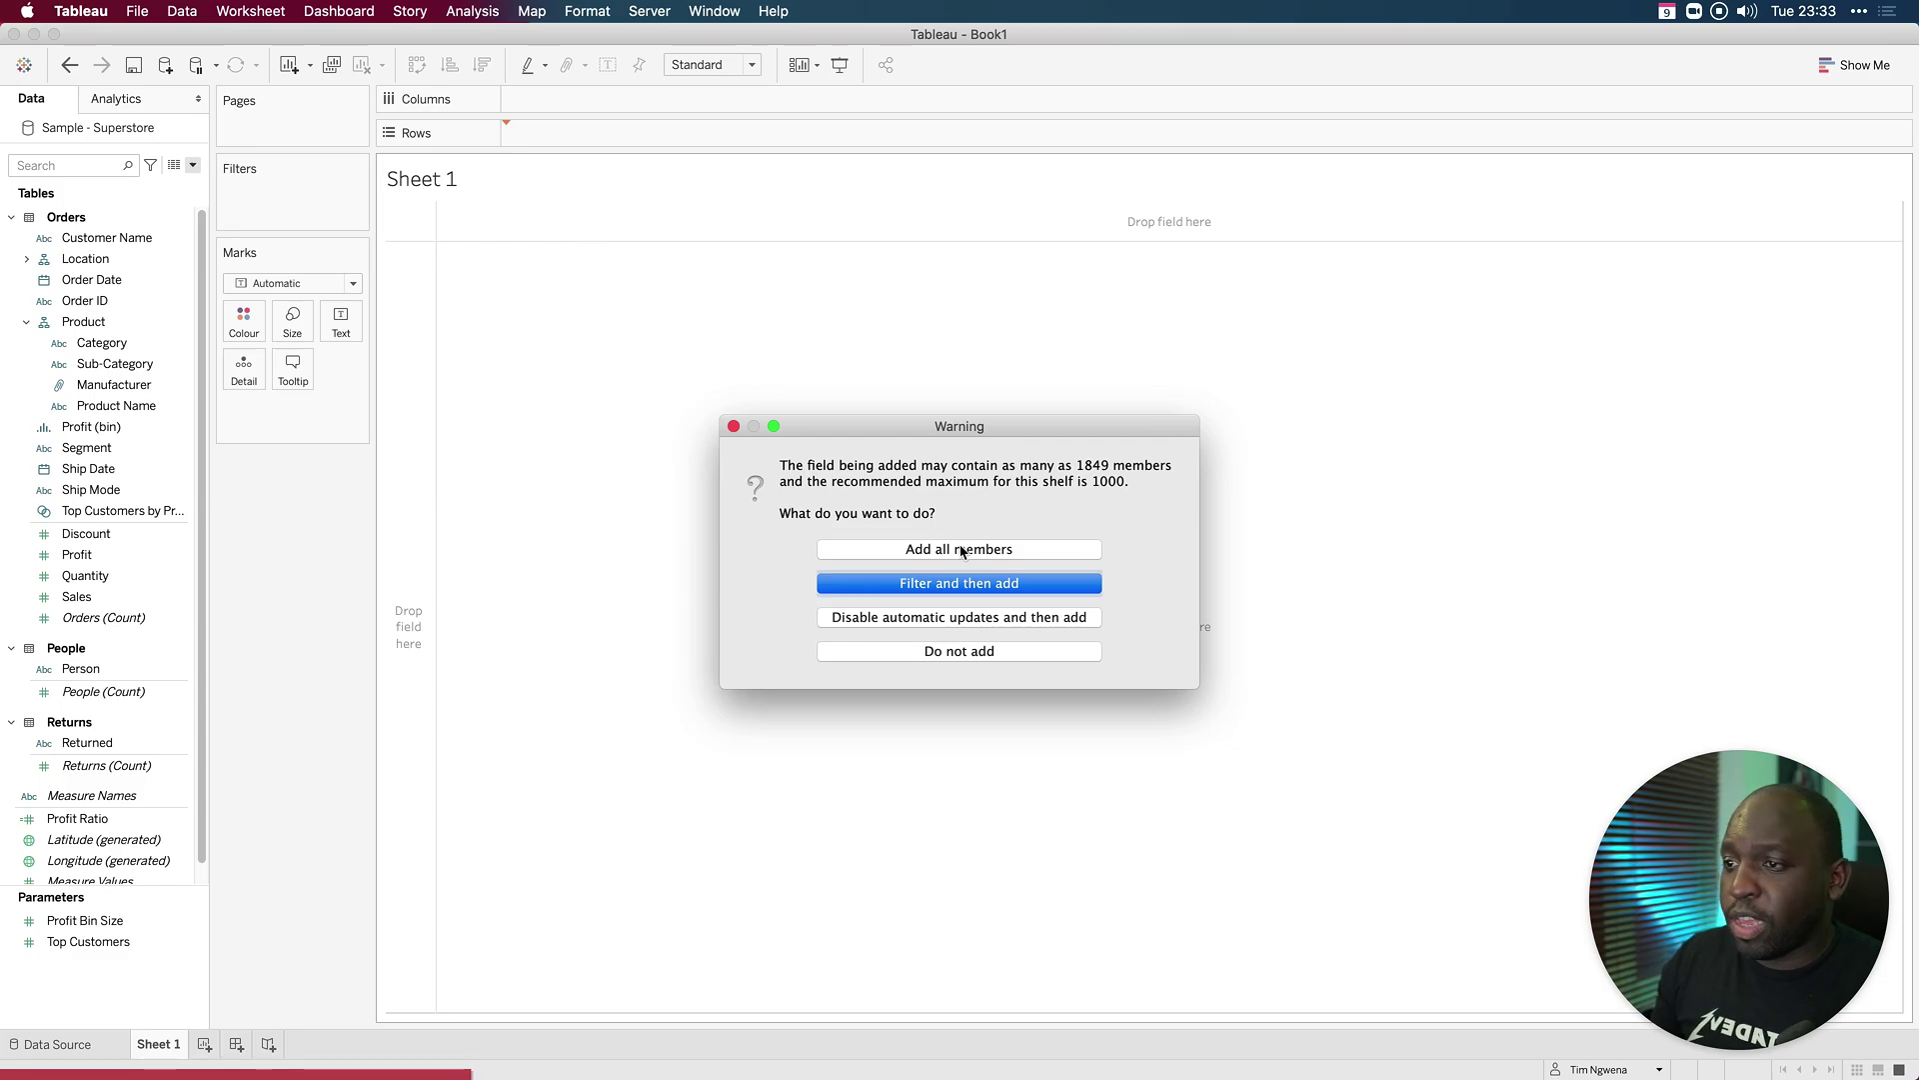
pyautogui.click(961, 549)
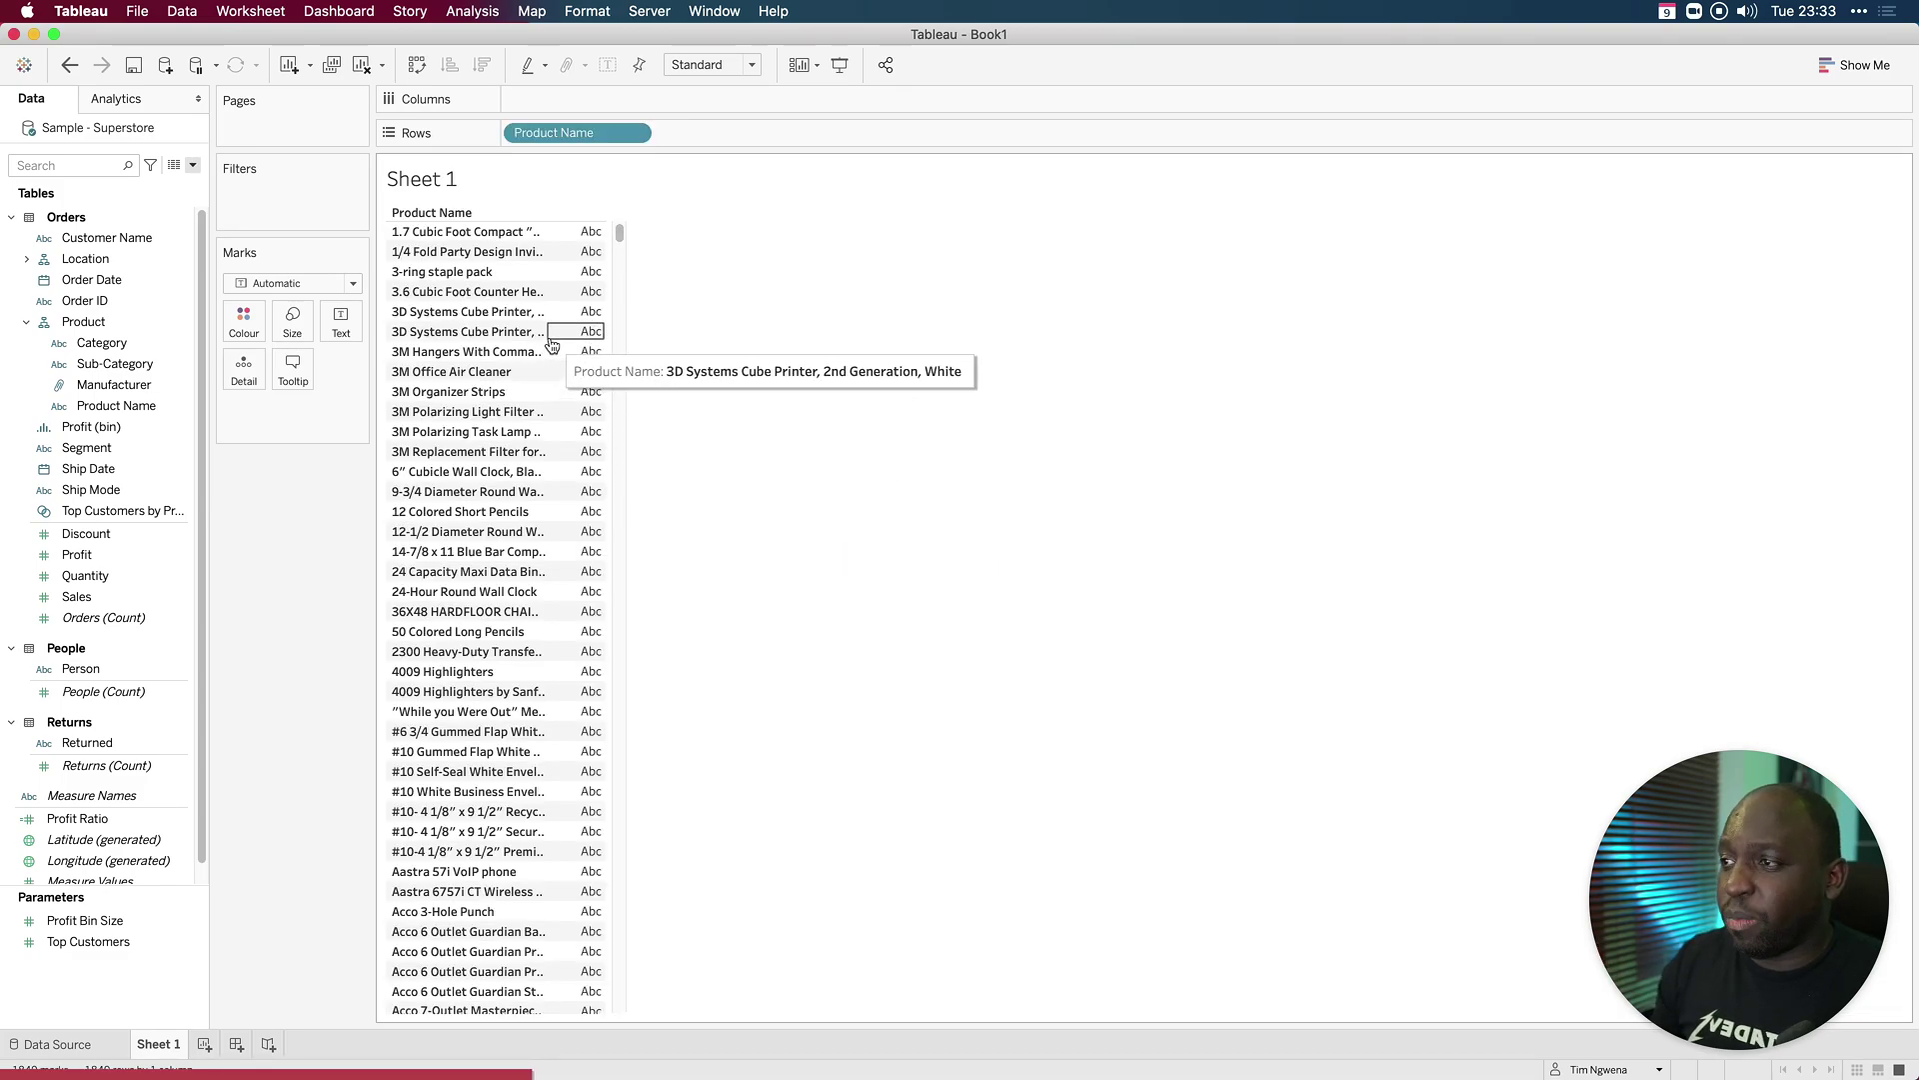
pyautogui.moveTo(549, 336); pyautogui.dragTo(776, 330)
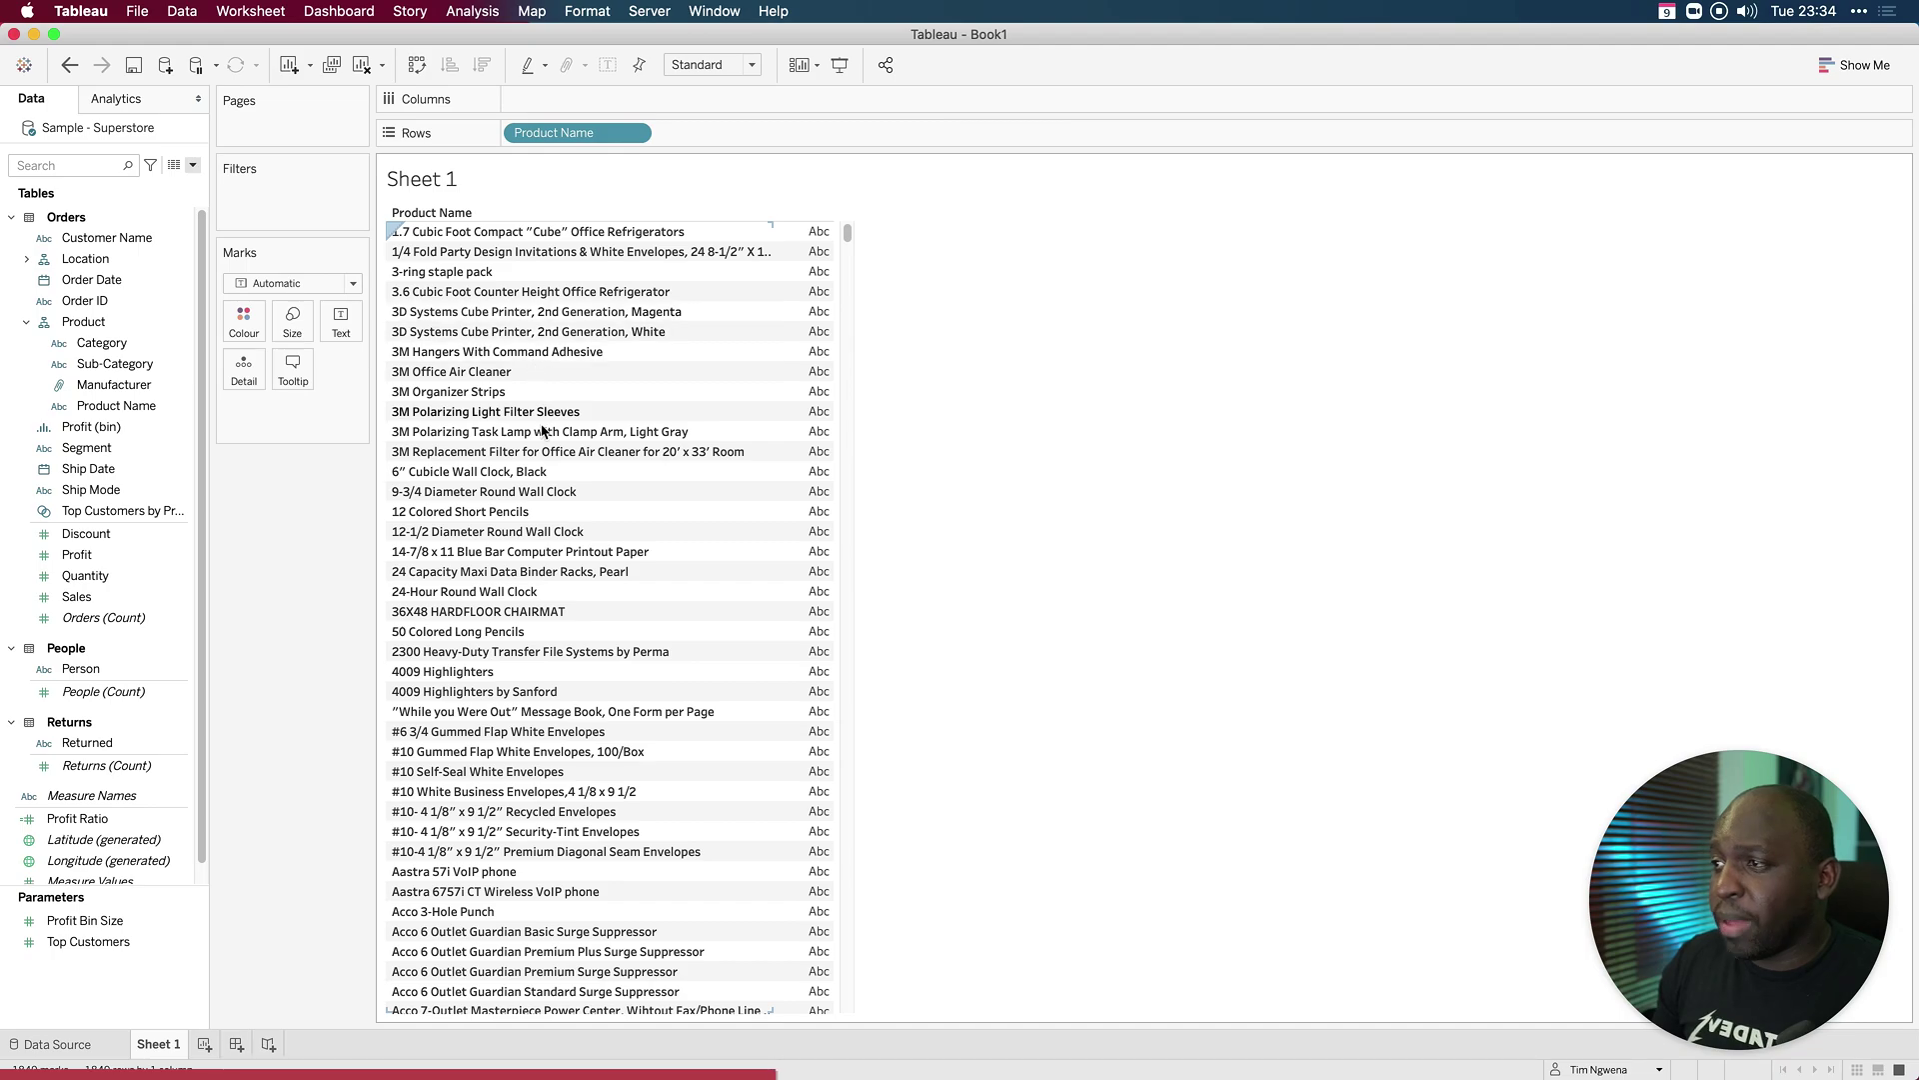
# Step: Scroll through the product list and select one product row
pyautogui.scroll(-15, 555, 609)
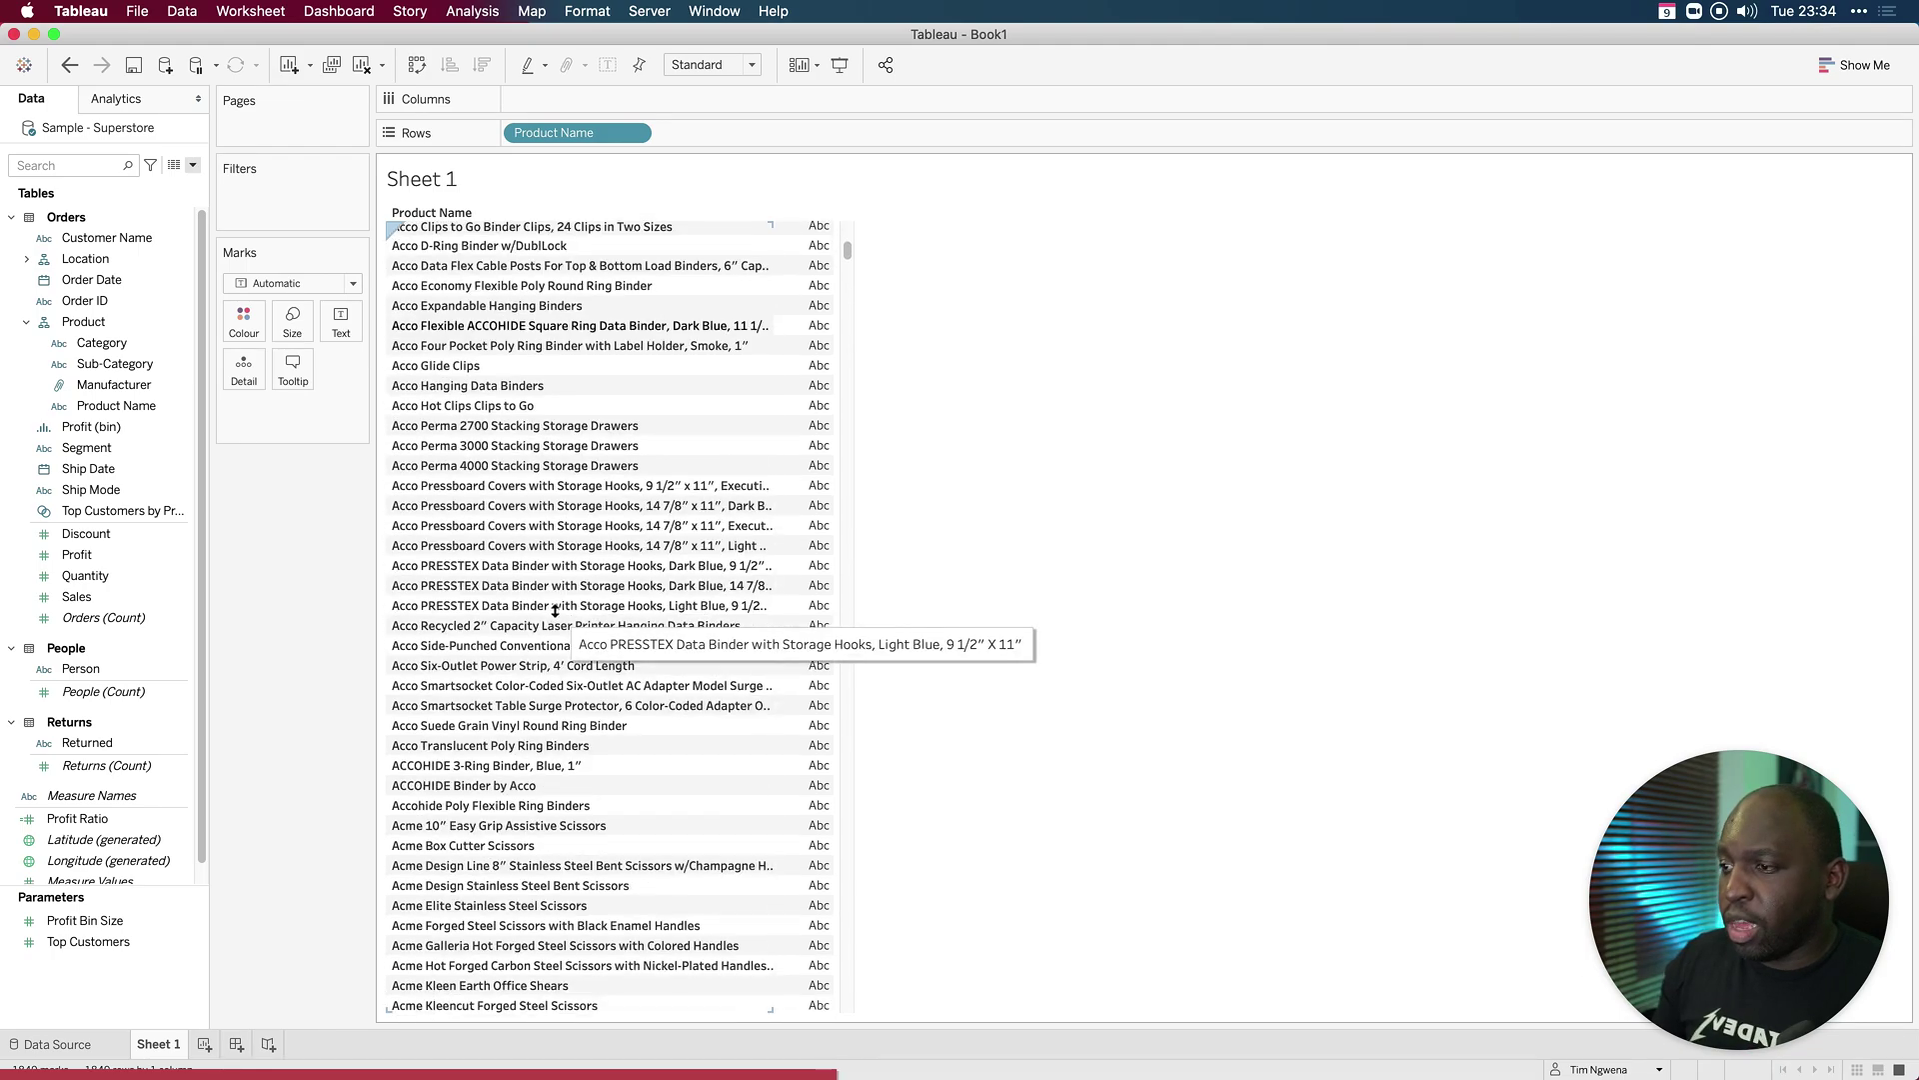
pyautogui.scroll(-6, 680, 700)
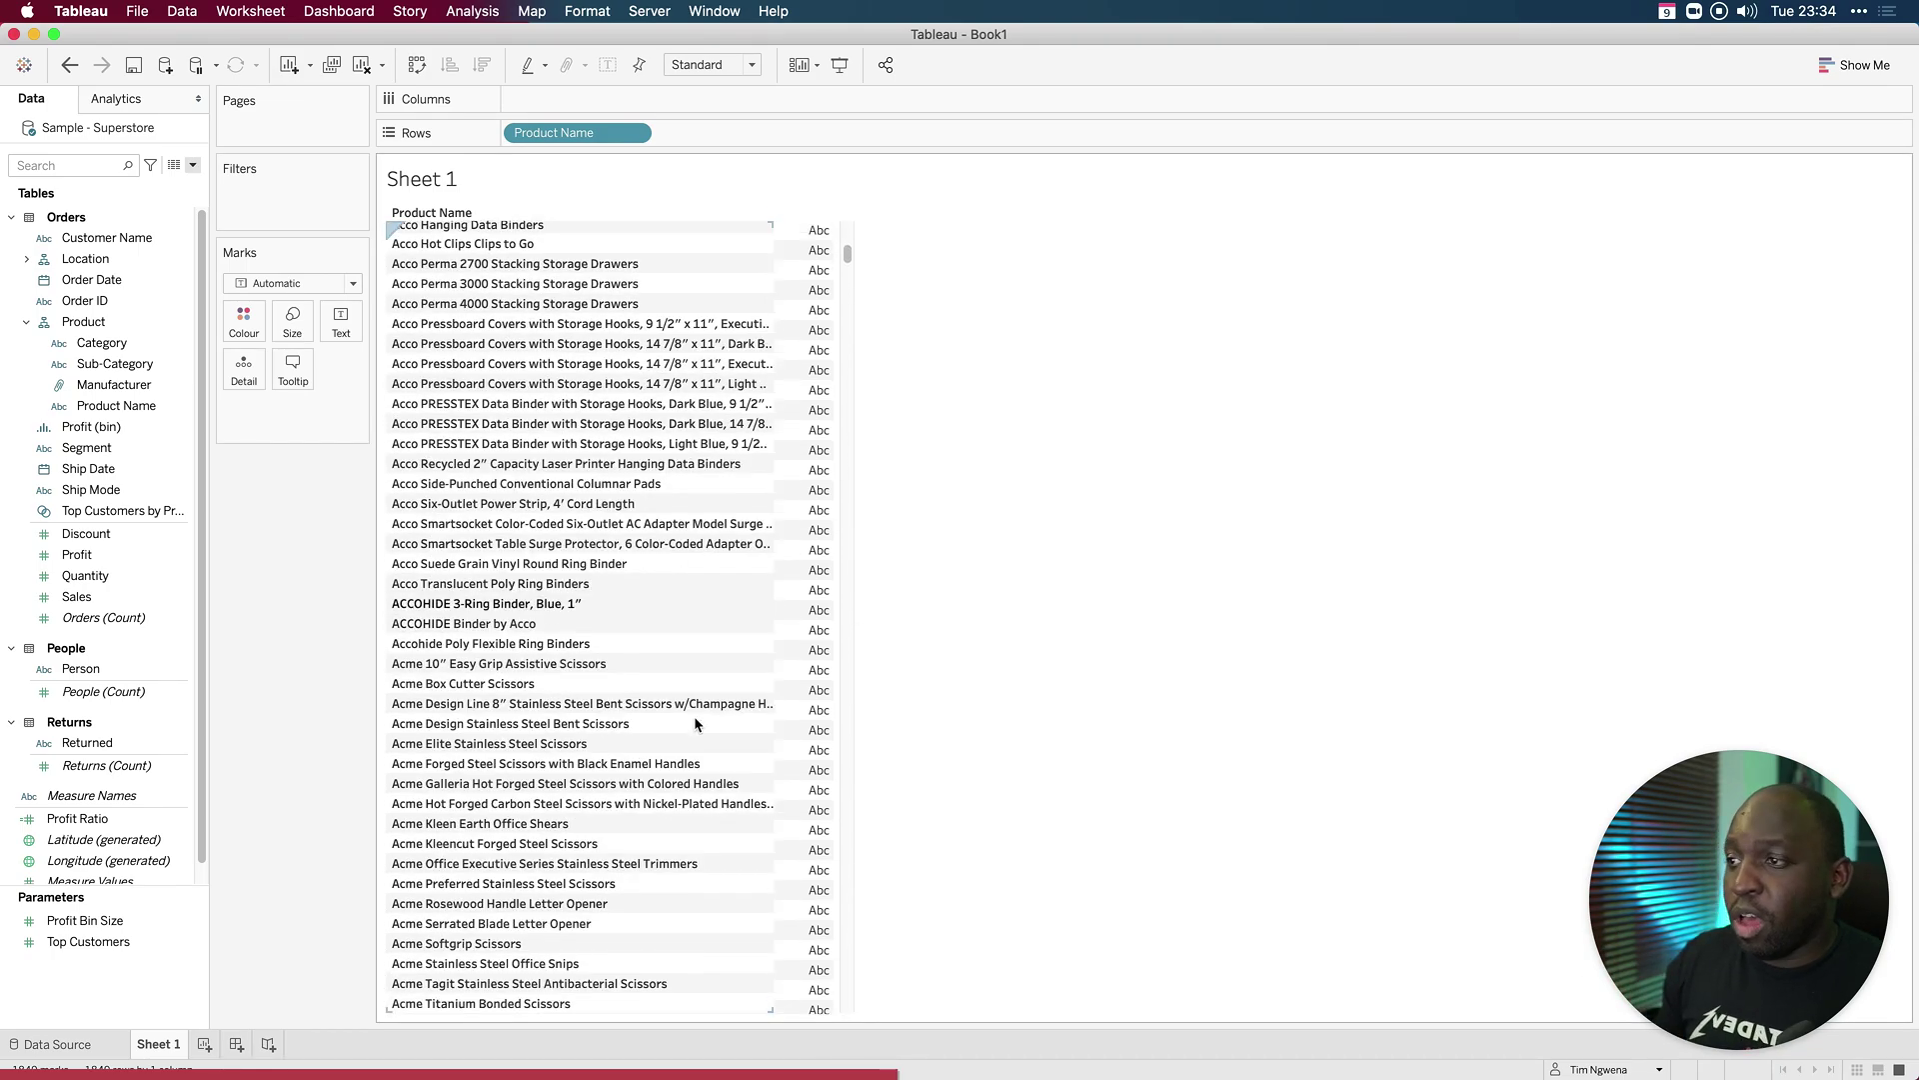
pyautogui.scroll(-1, 696, 724)
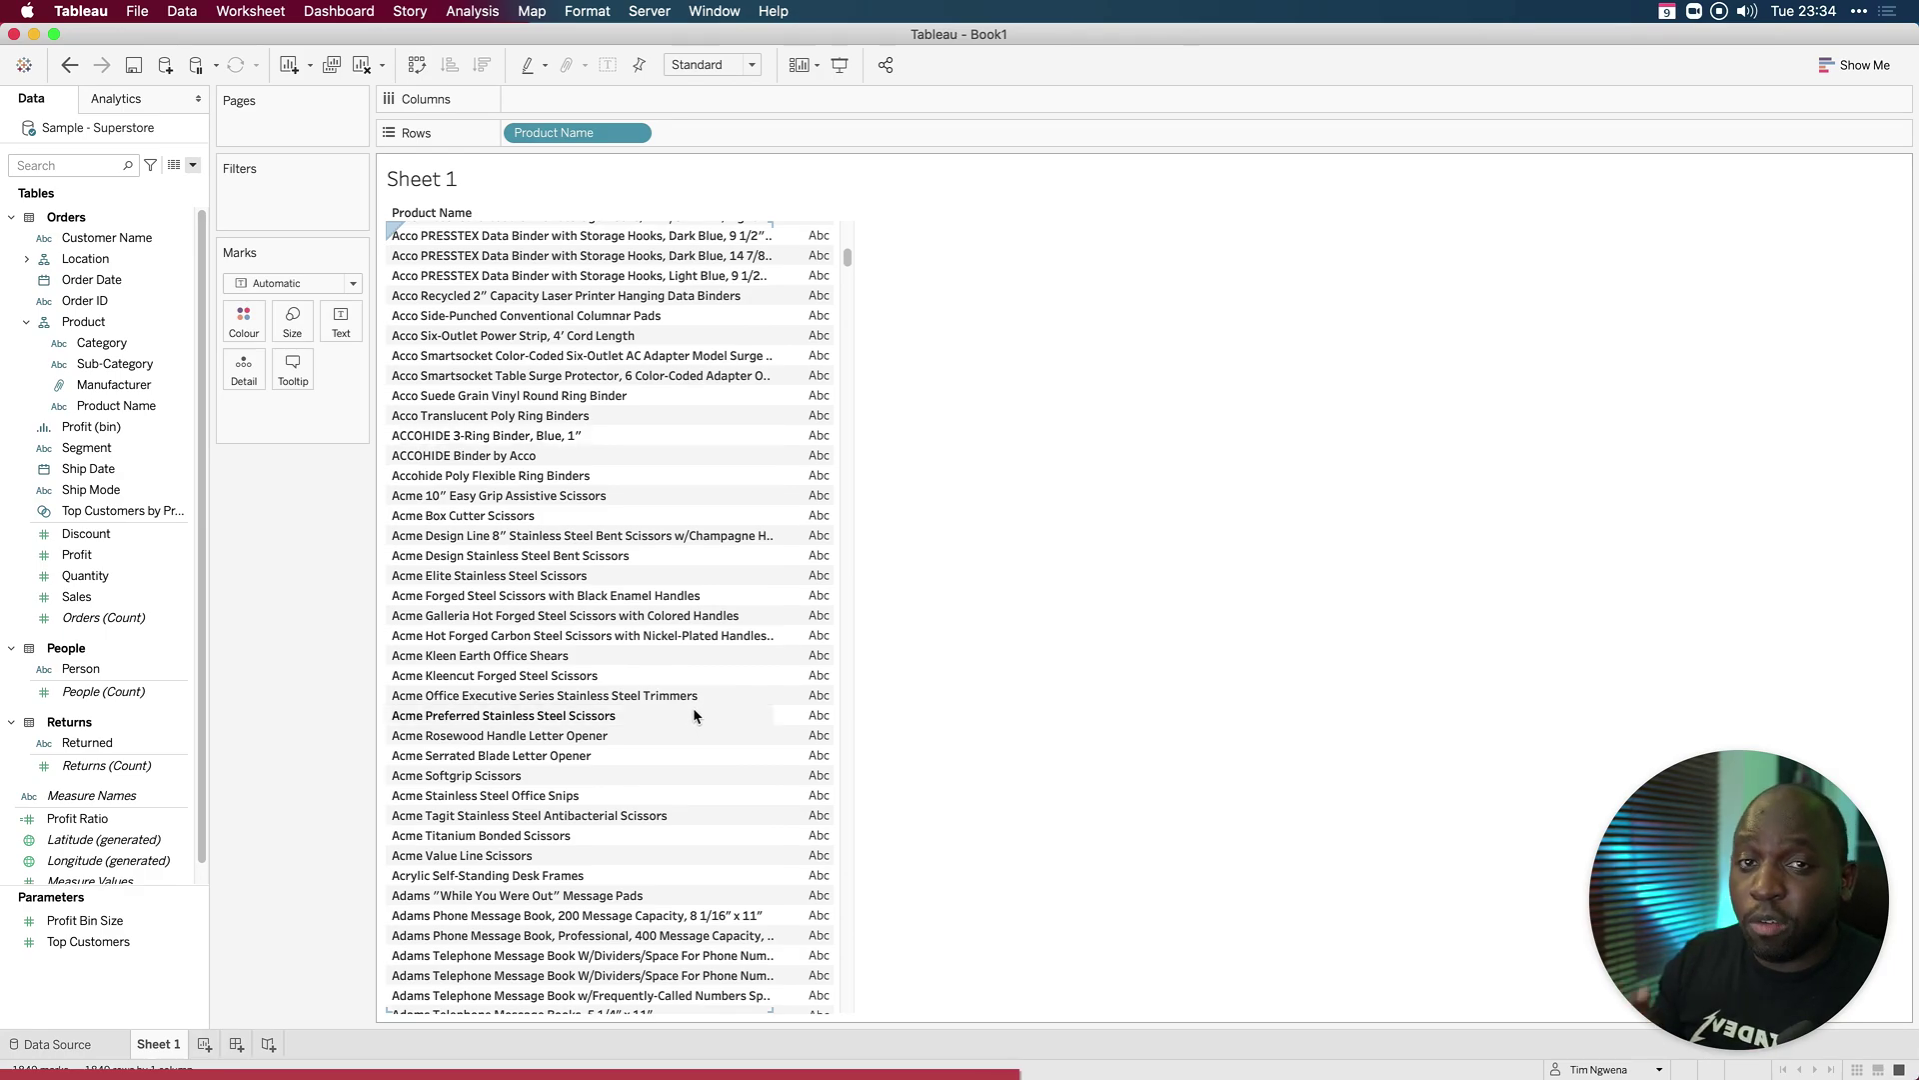
pyautogui.scroll(8, 693, 706)
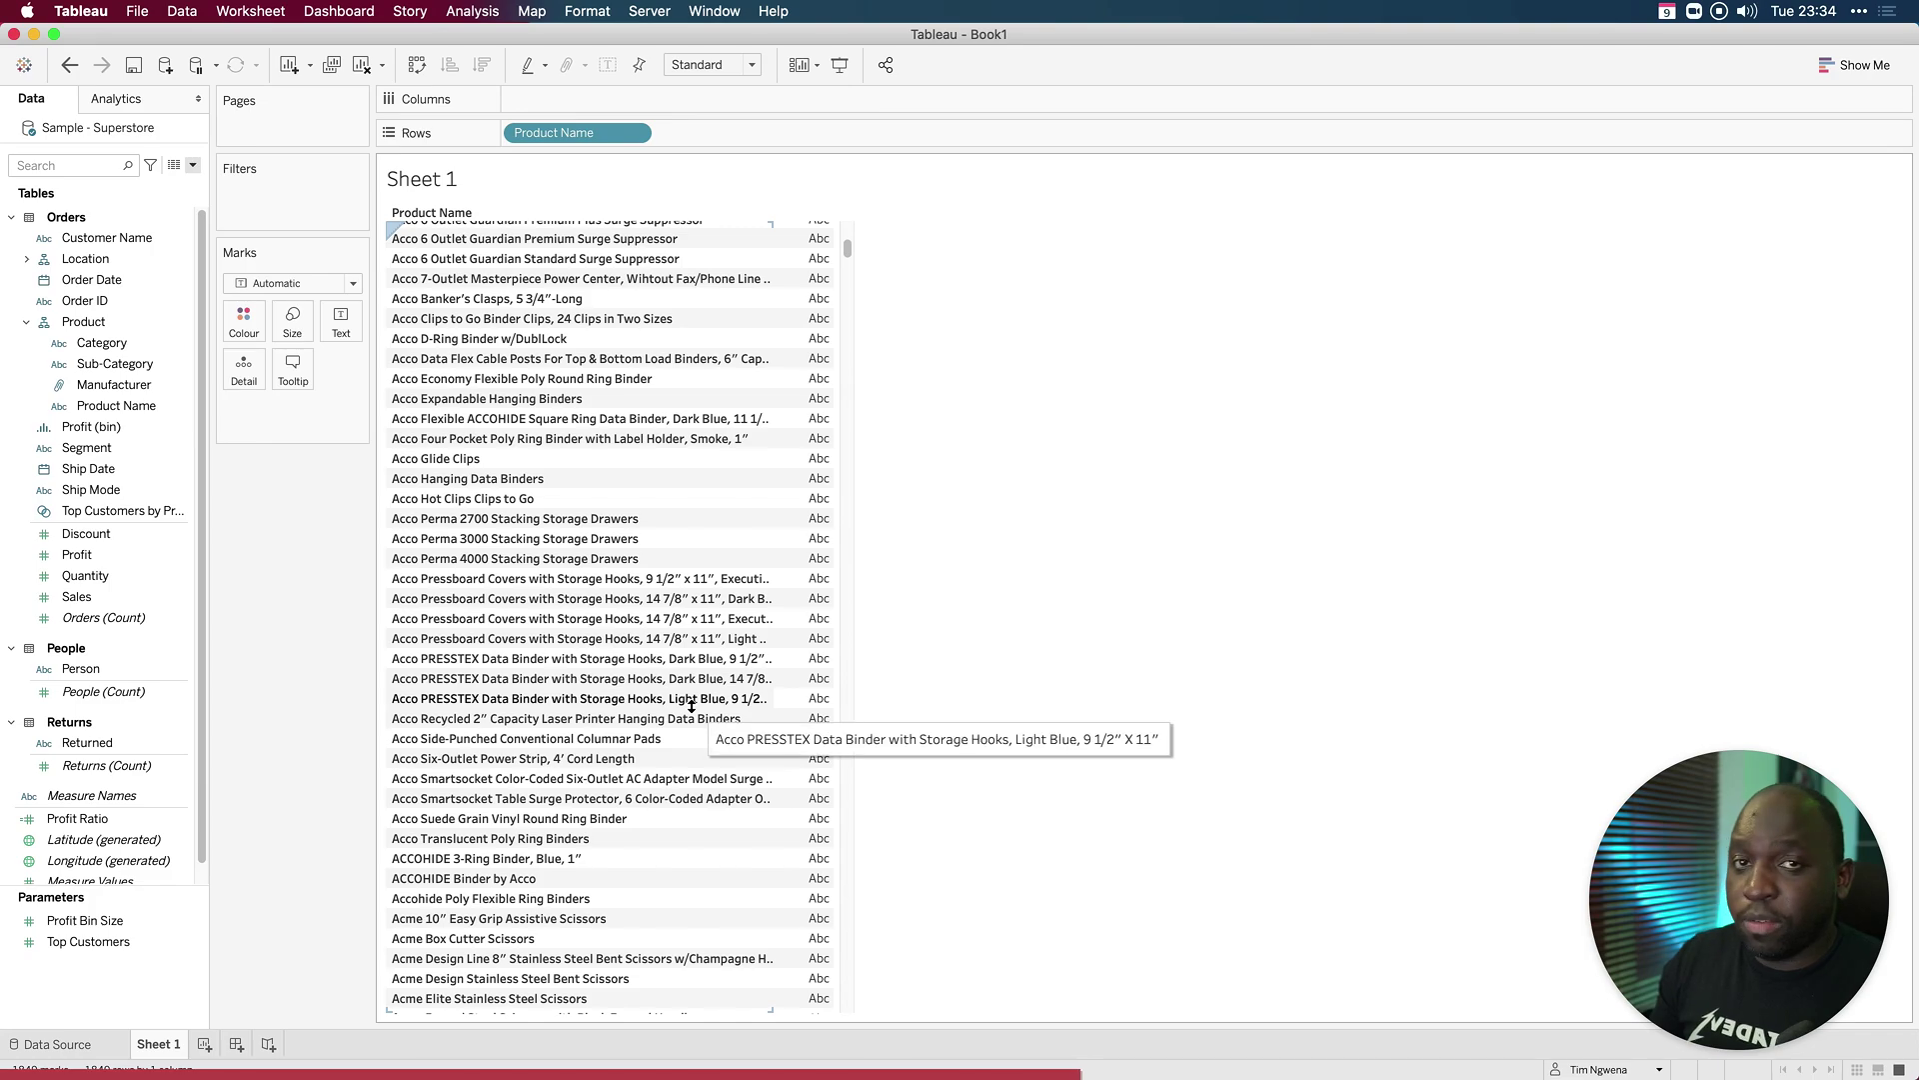
pyautogui.scroll(3, 691, 706)
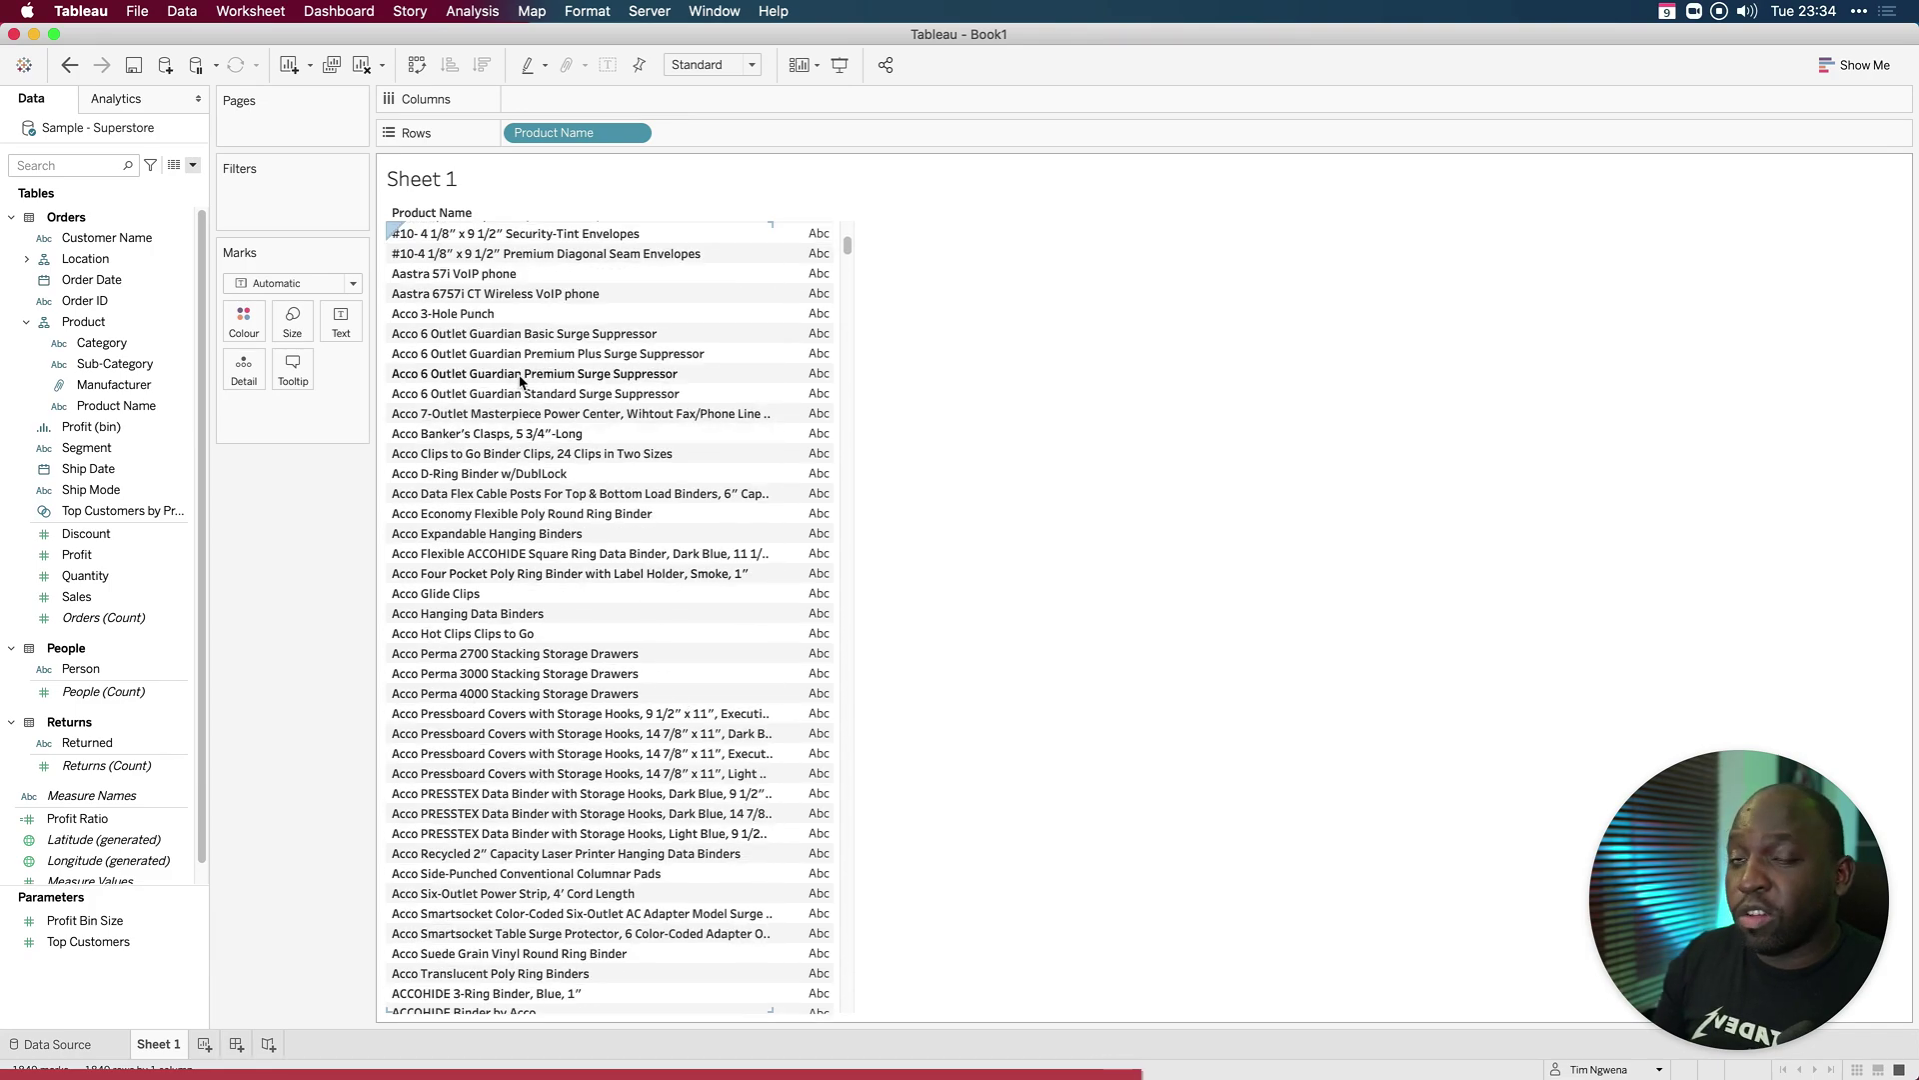
pyautogui.scroll(2, 509, 412)
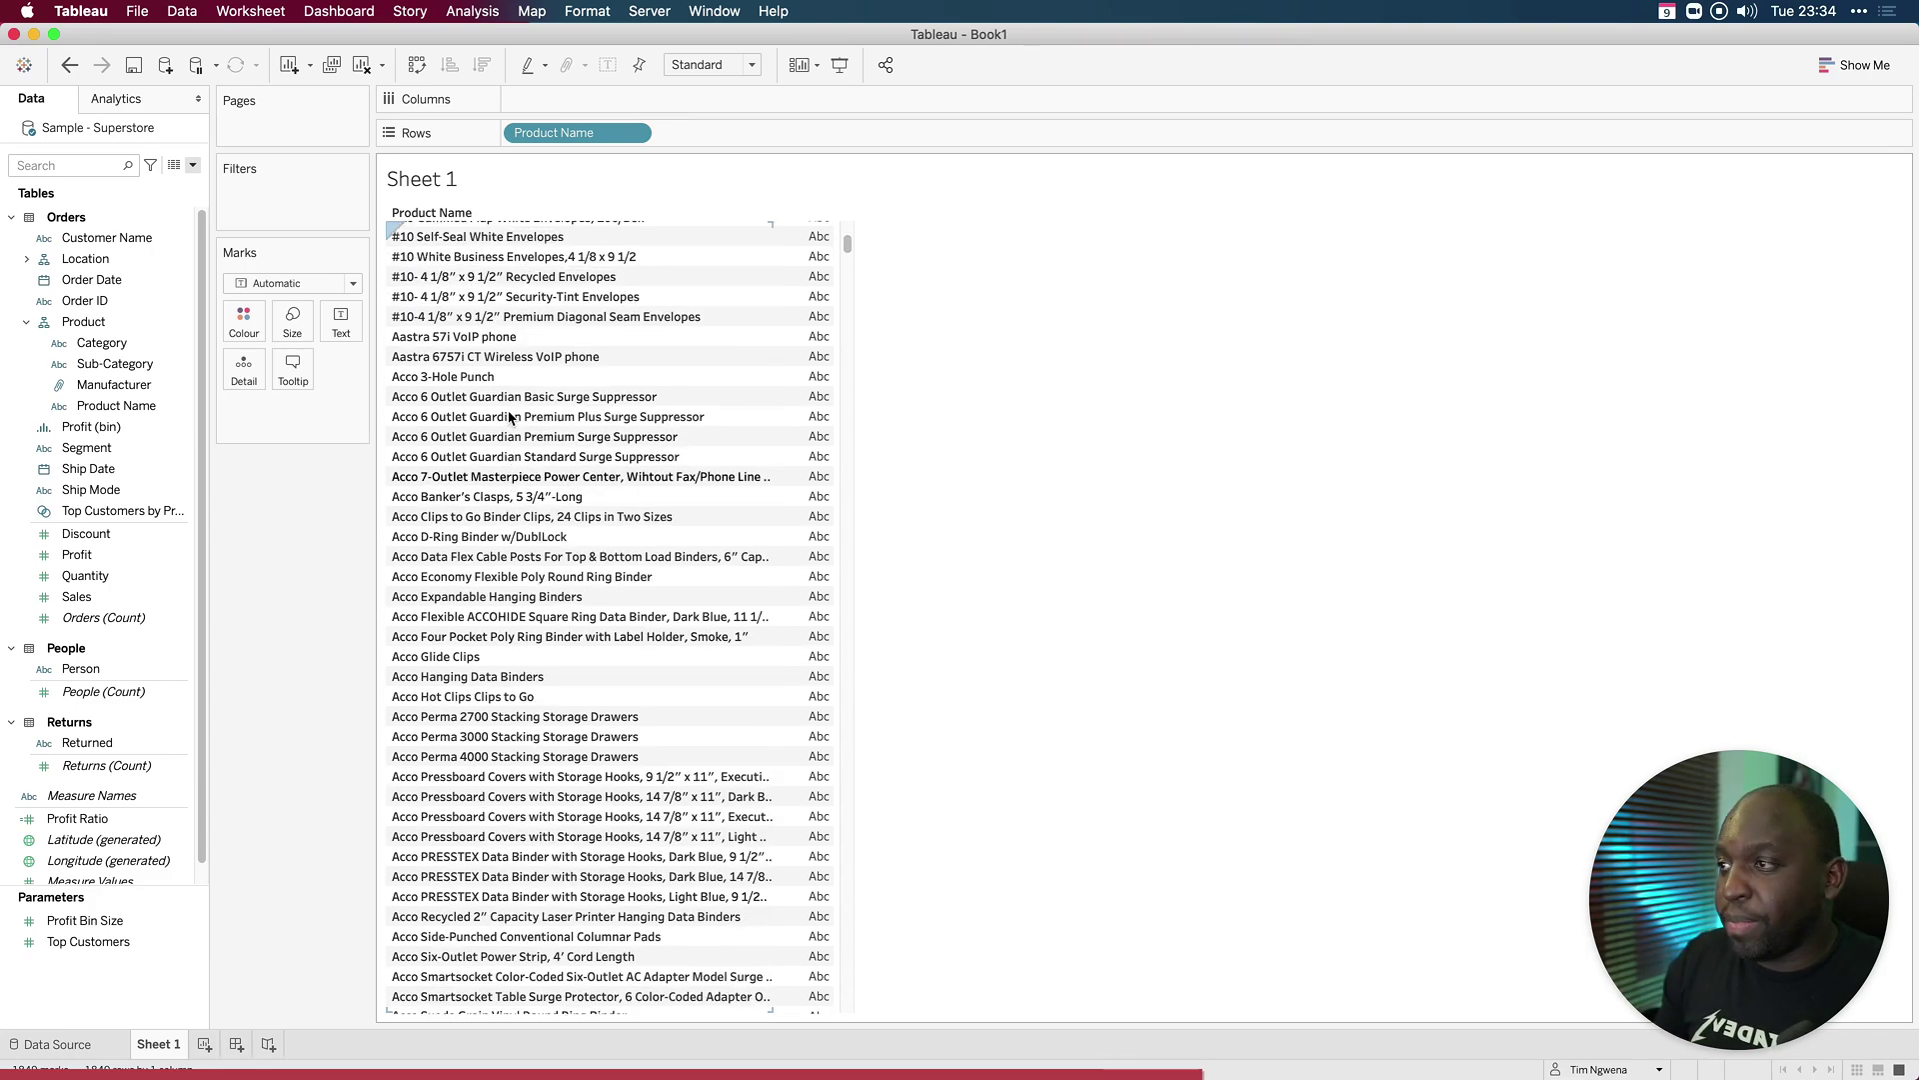
pyautogui.scroll(-4, 544, 589)
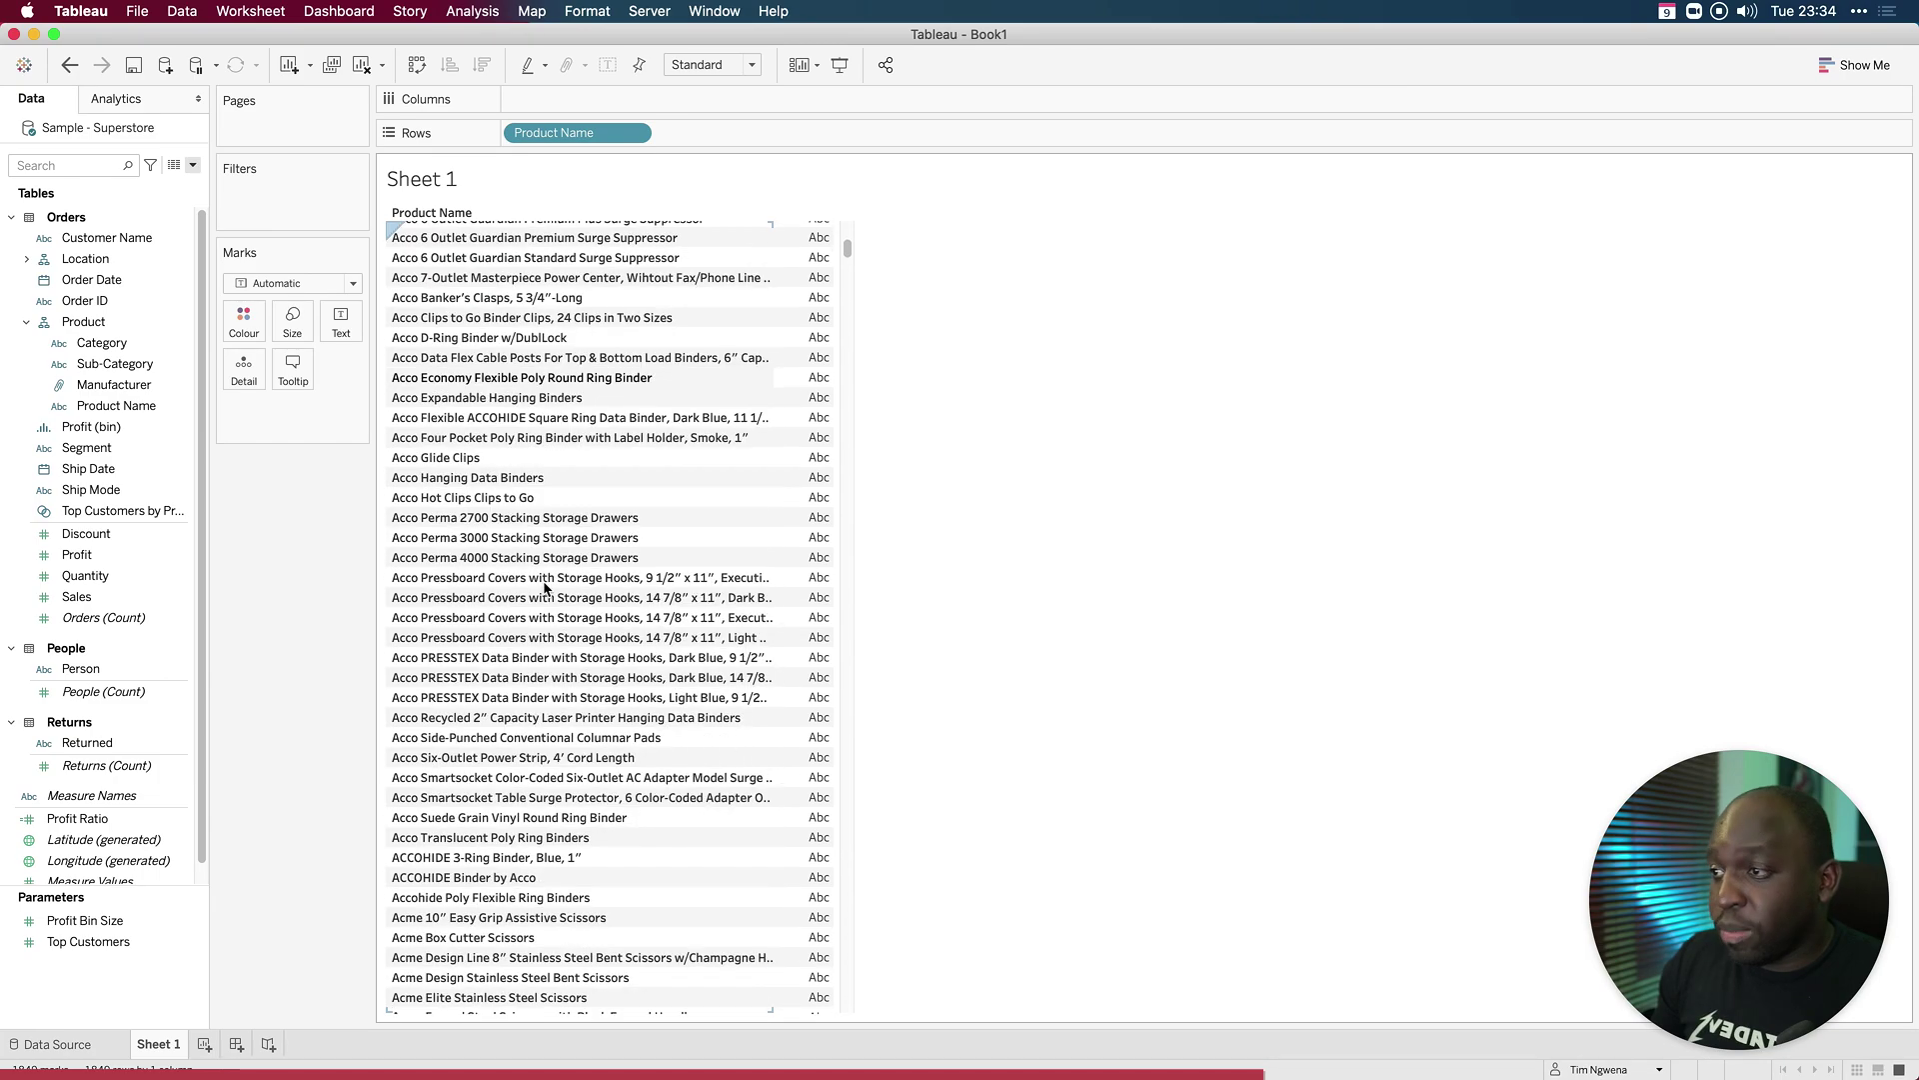
pyautogui.scroll(-4, 545, 589)
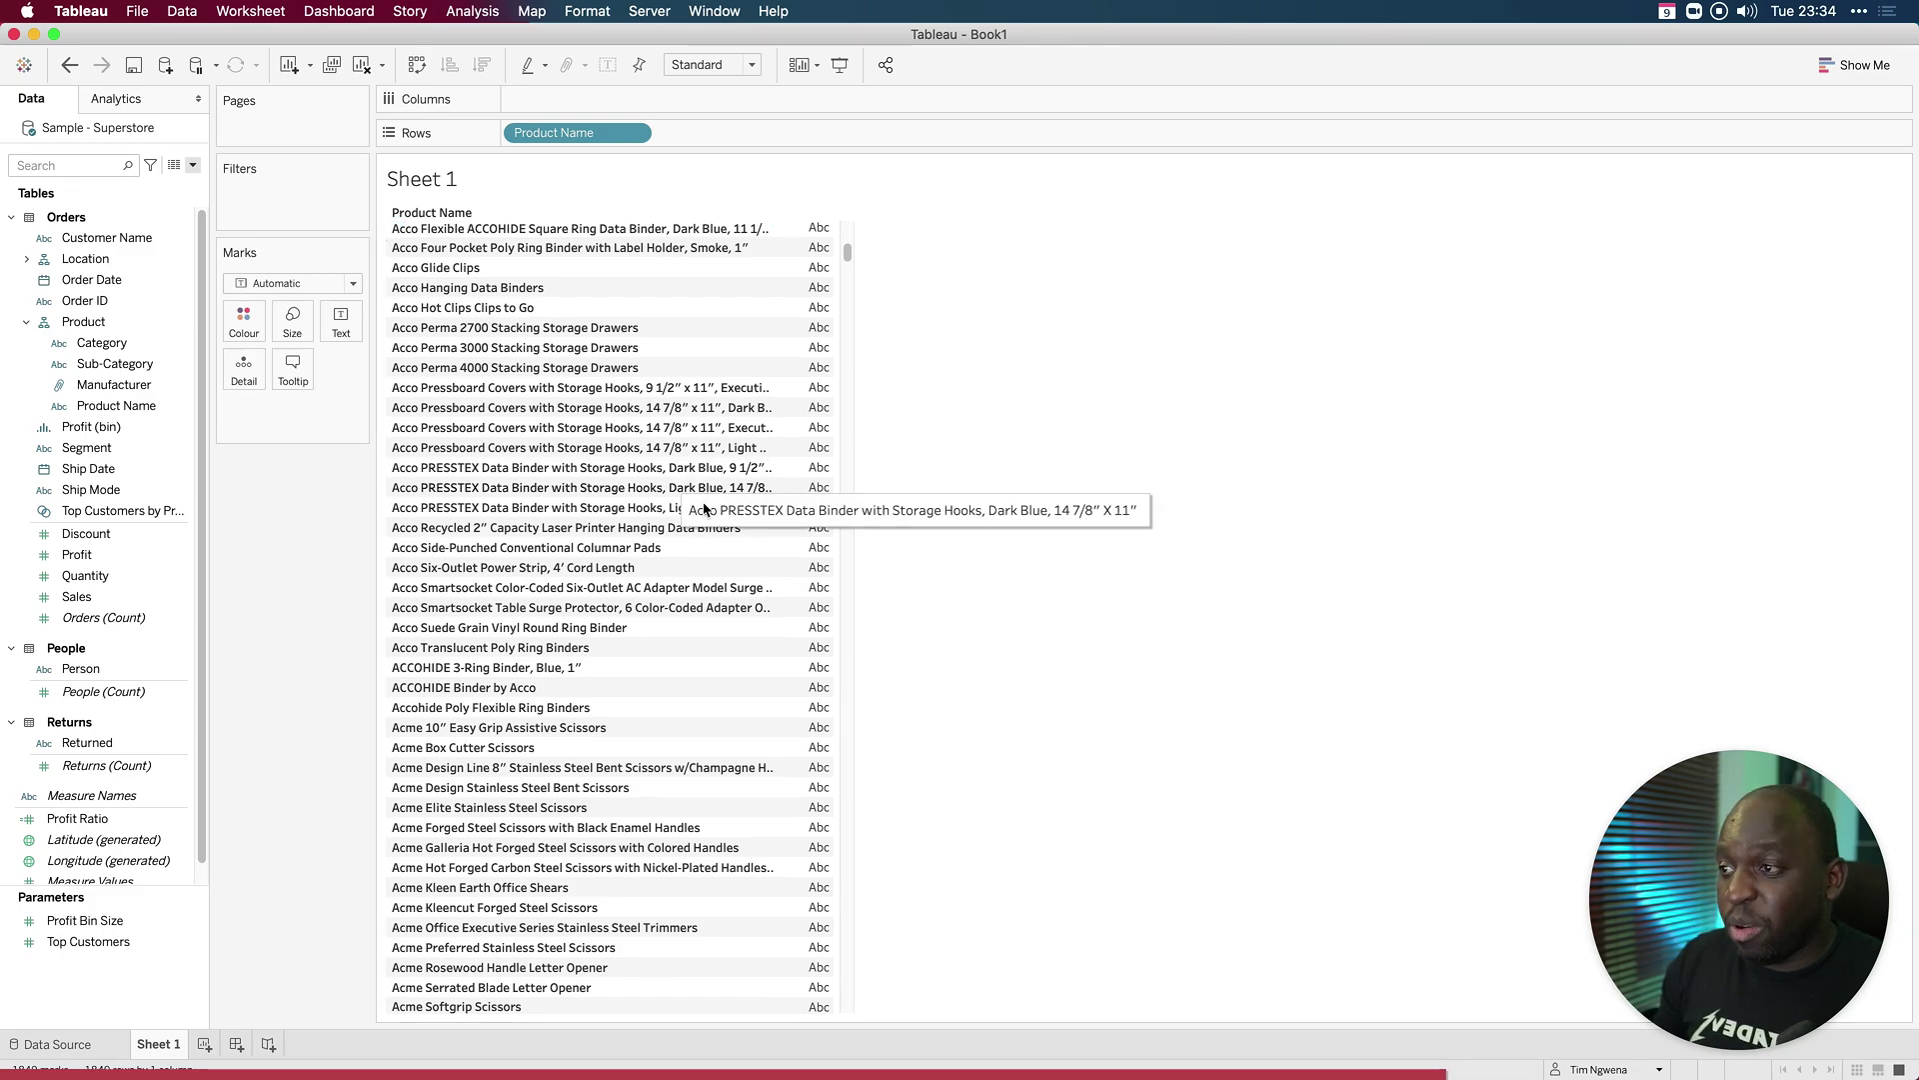
pyautogui.scroll(-3, 656, 656)
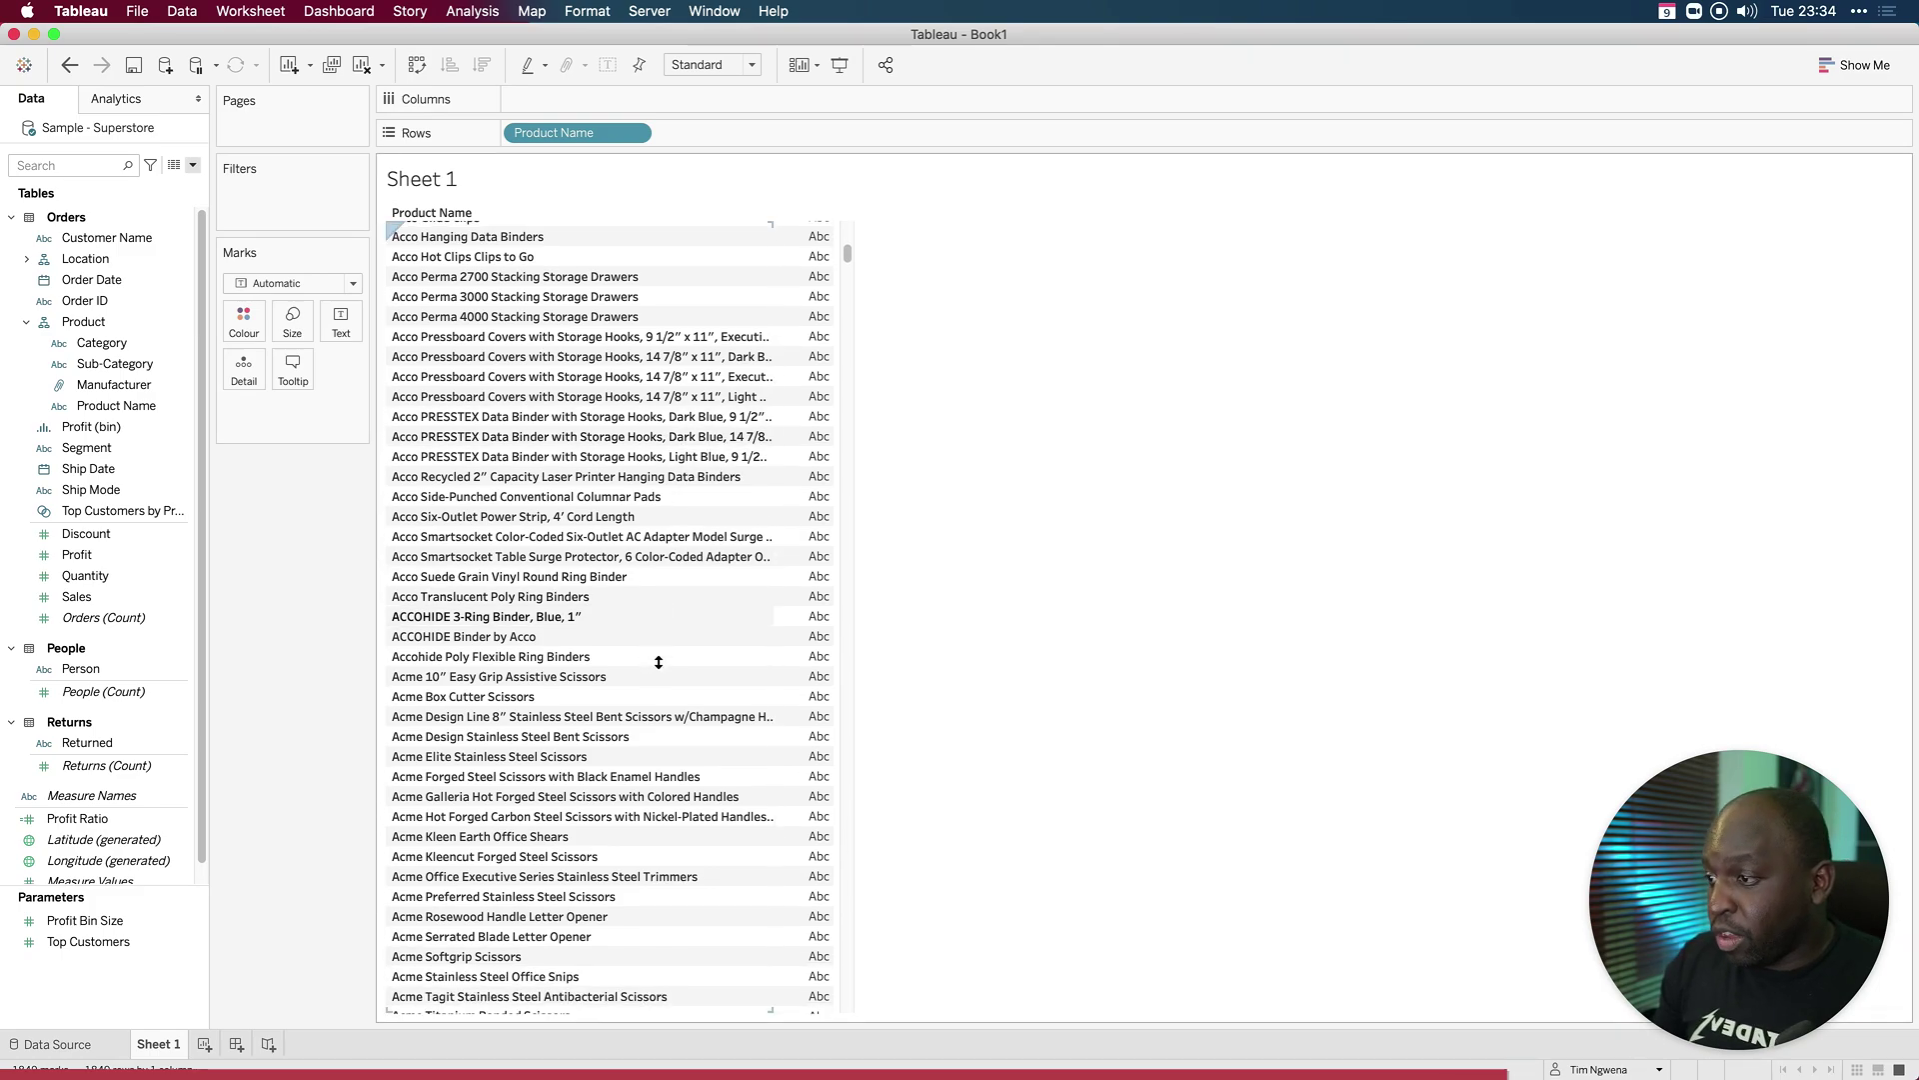
pyautogui.scroll(-10, 660, 660)
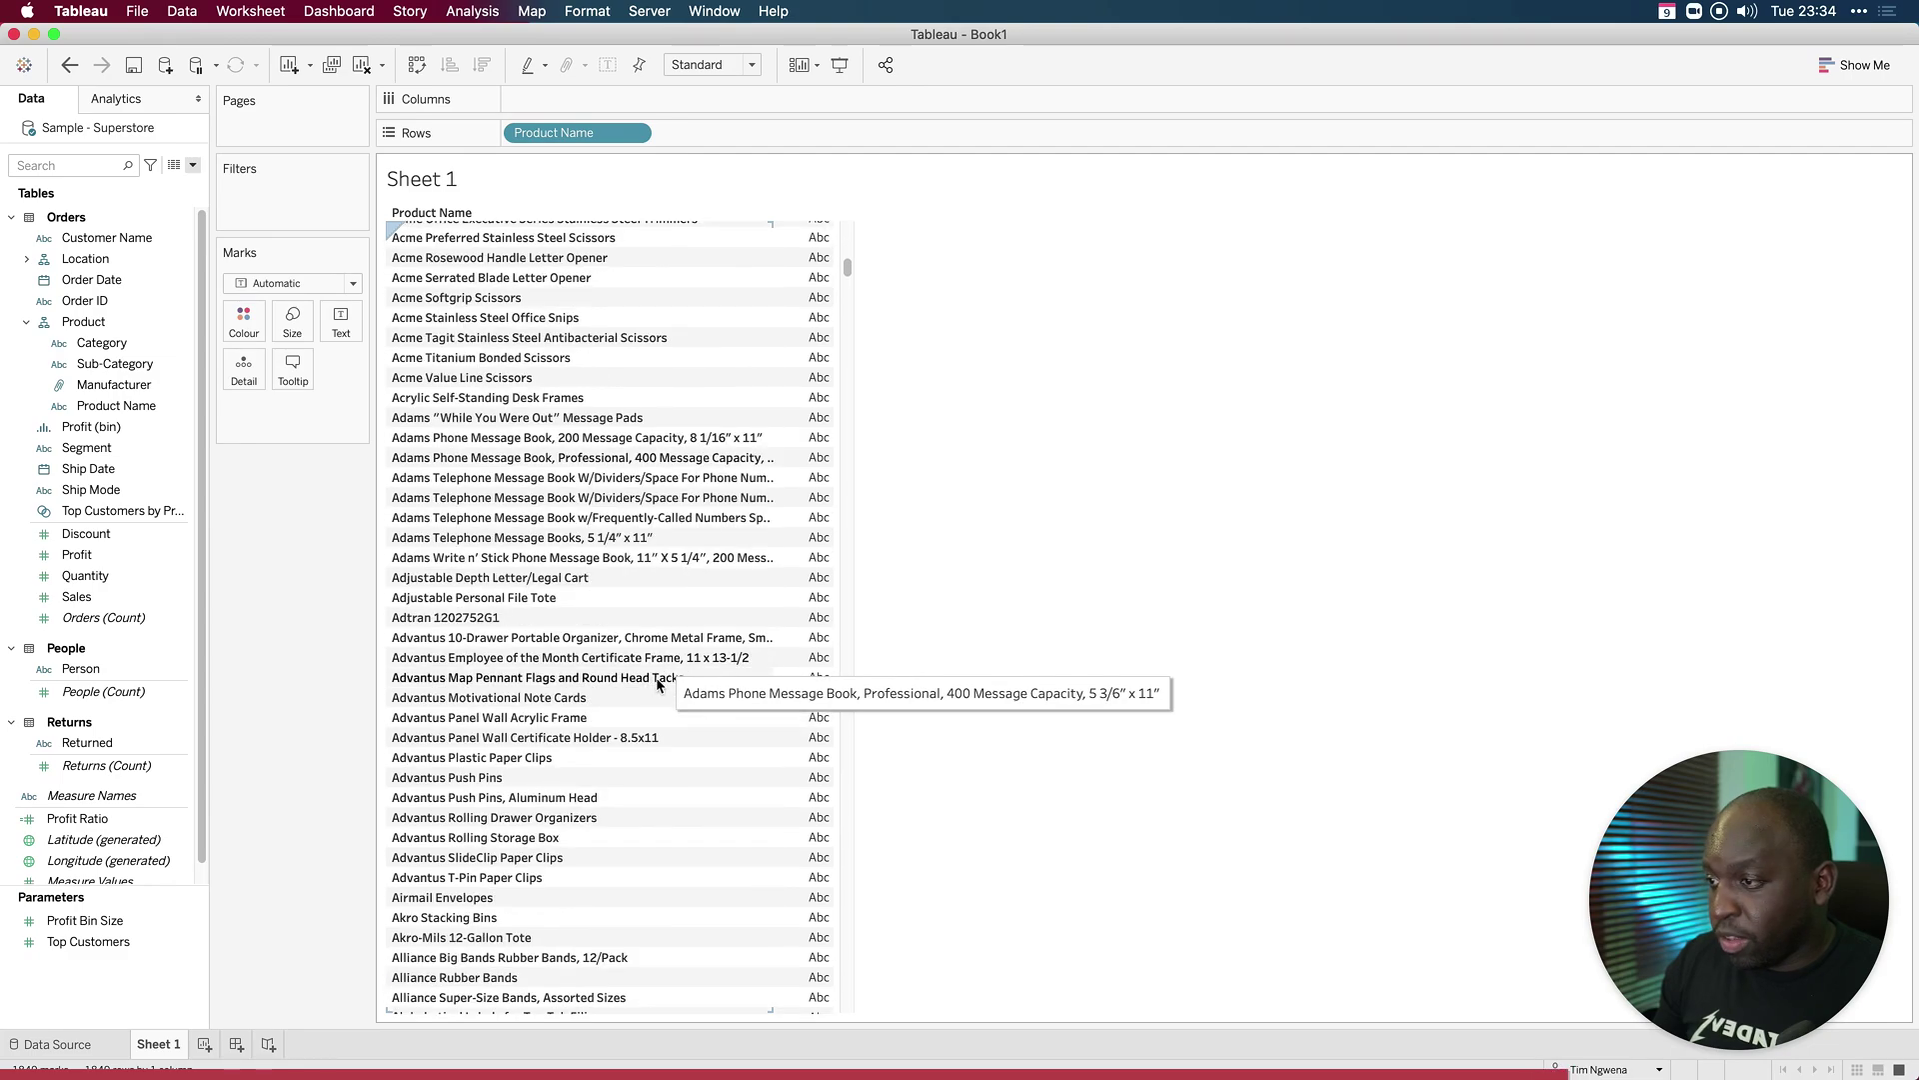
pyautogui.click(623, 557)
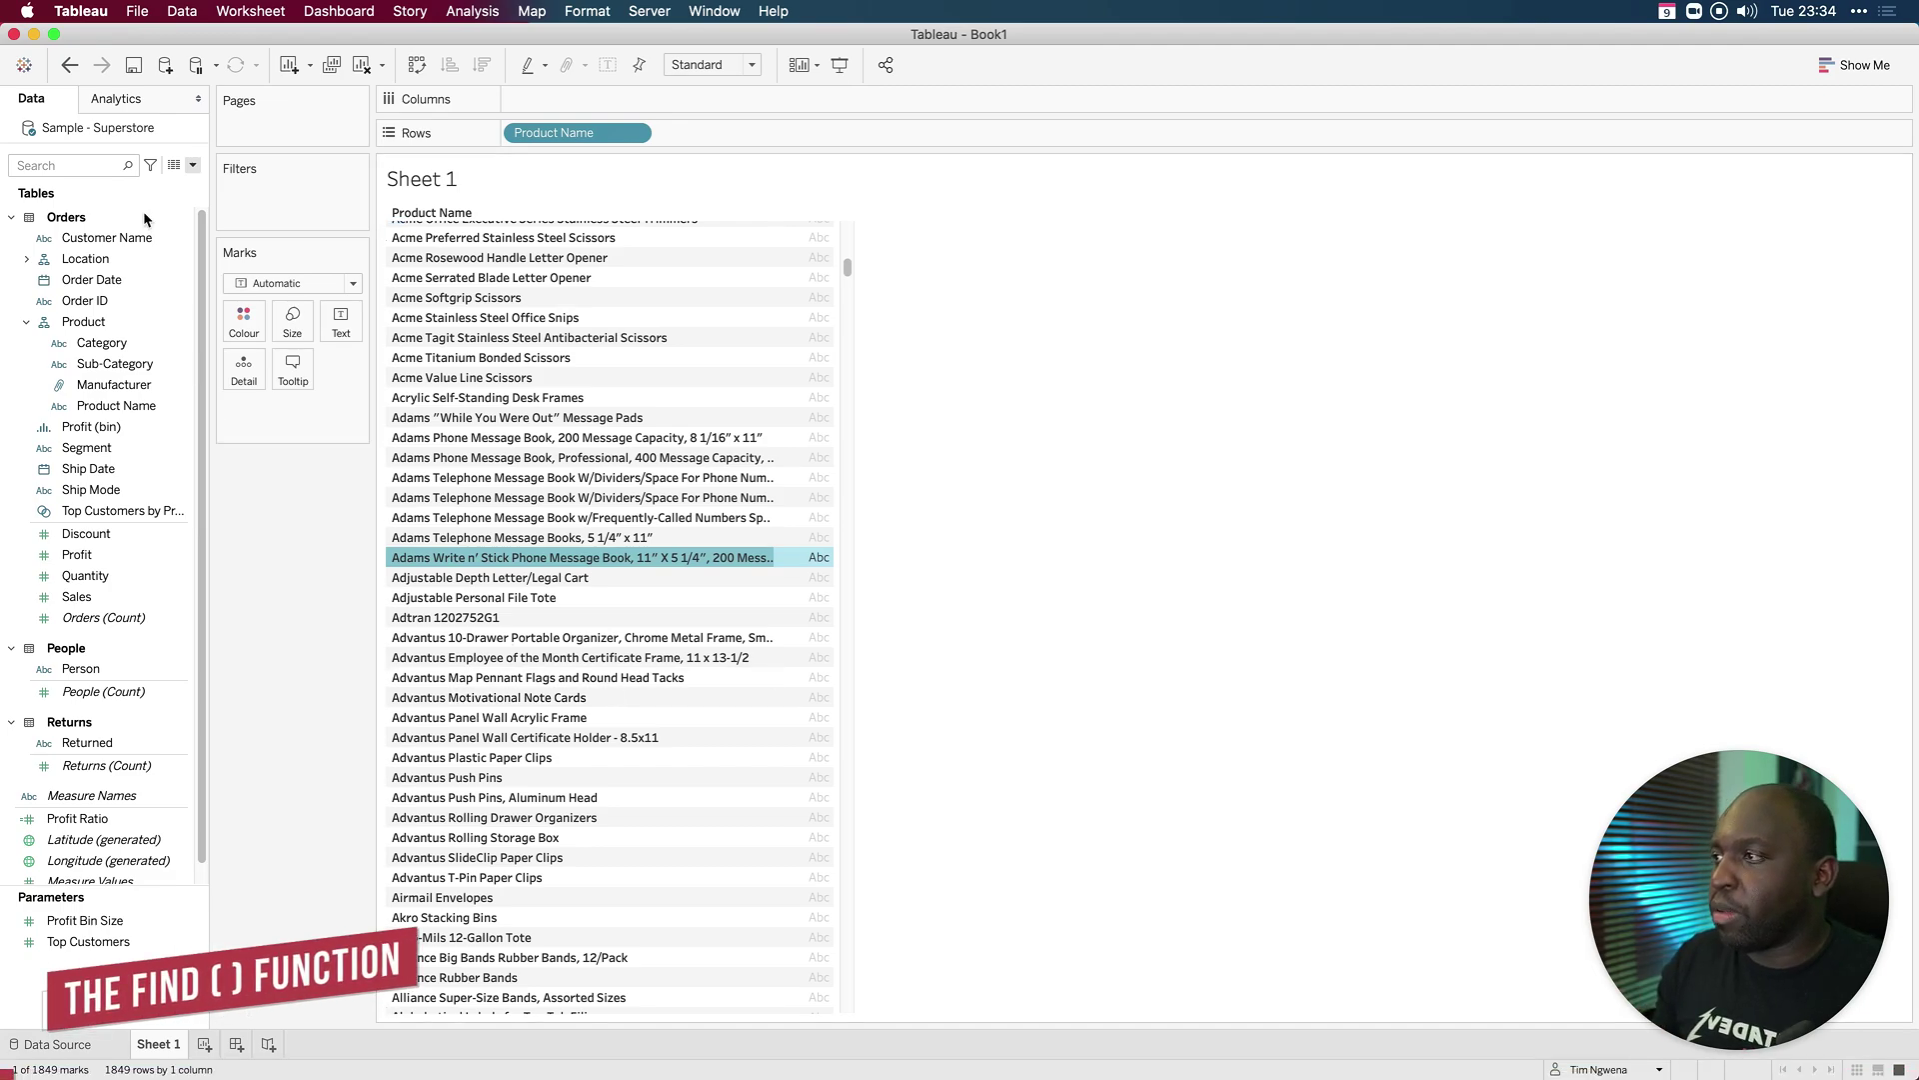
# Step: Create a new calculated field and filter its function list by 'fin'
pyautogui.click(192, 165)
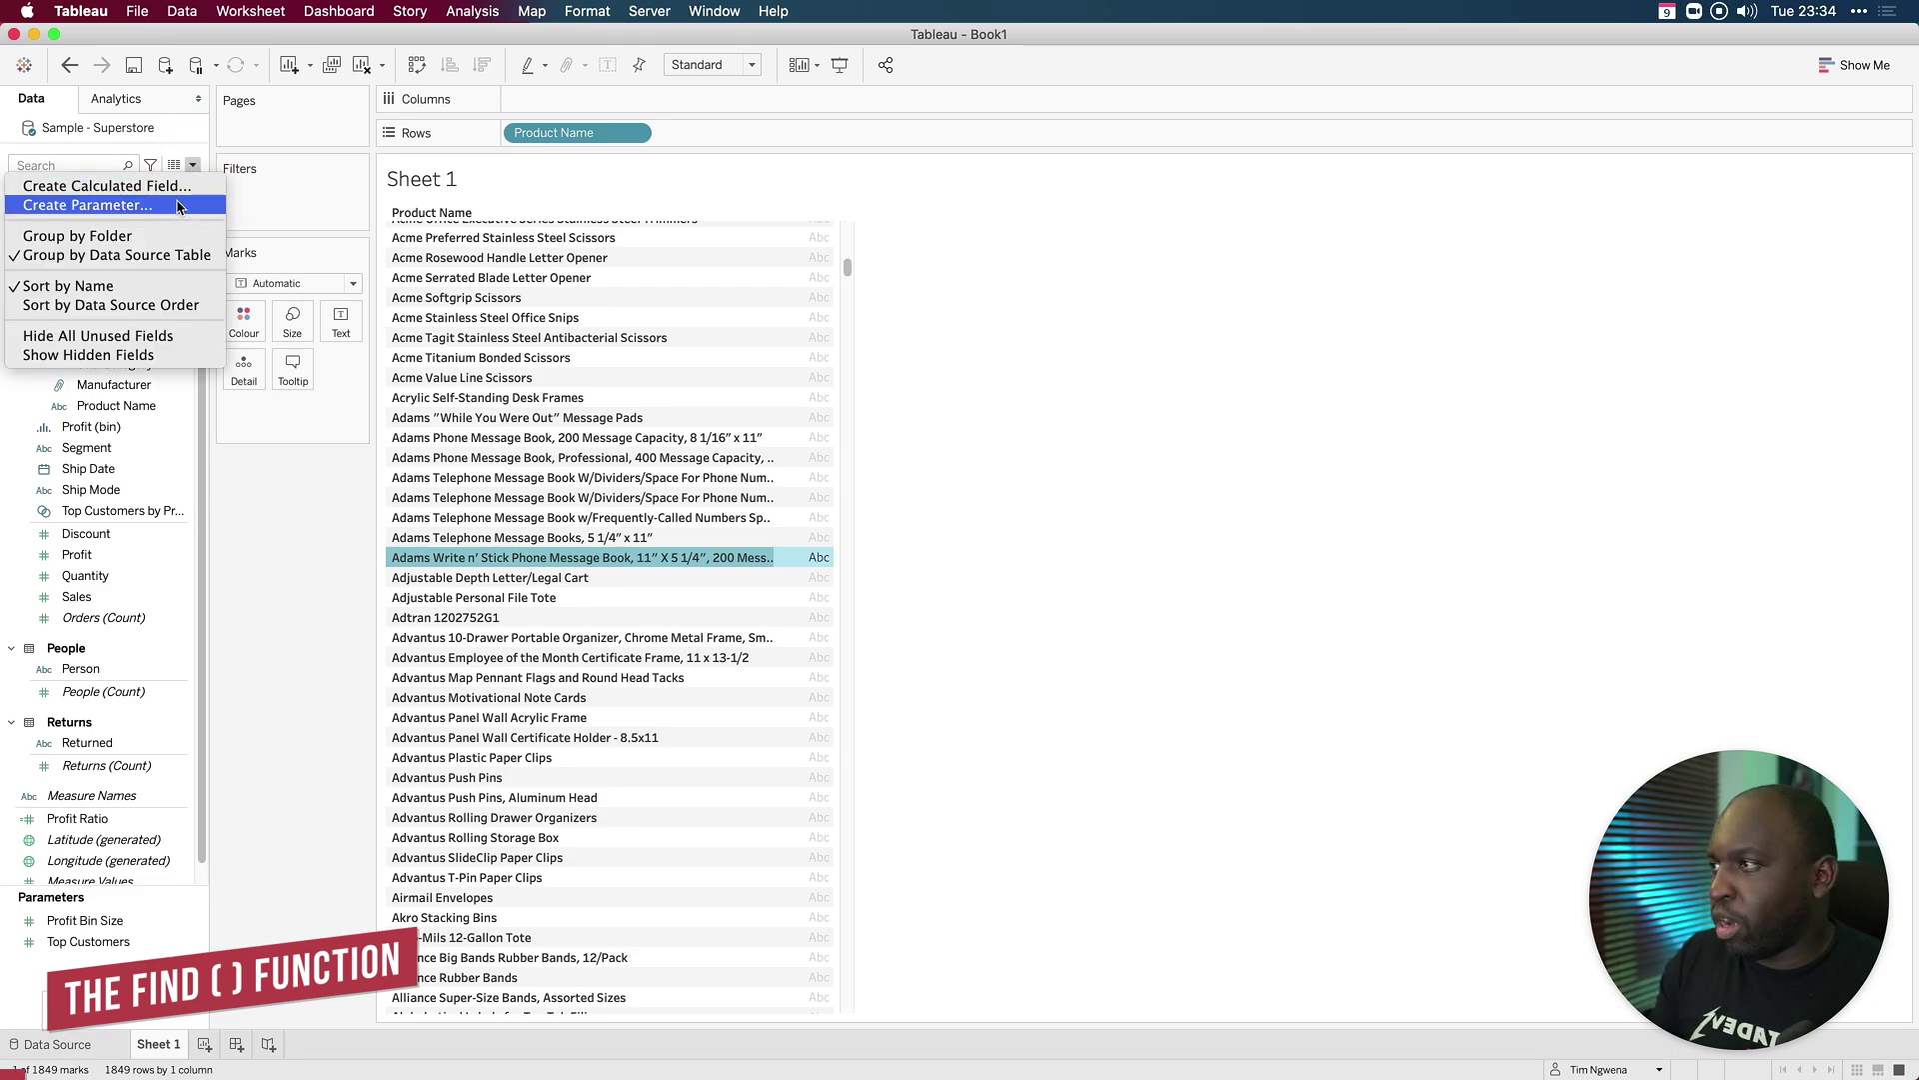
pyautogui.click(196, 186)
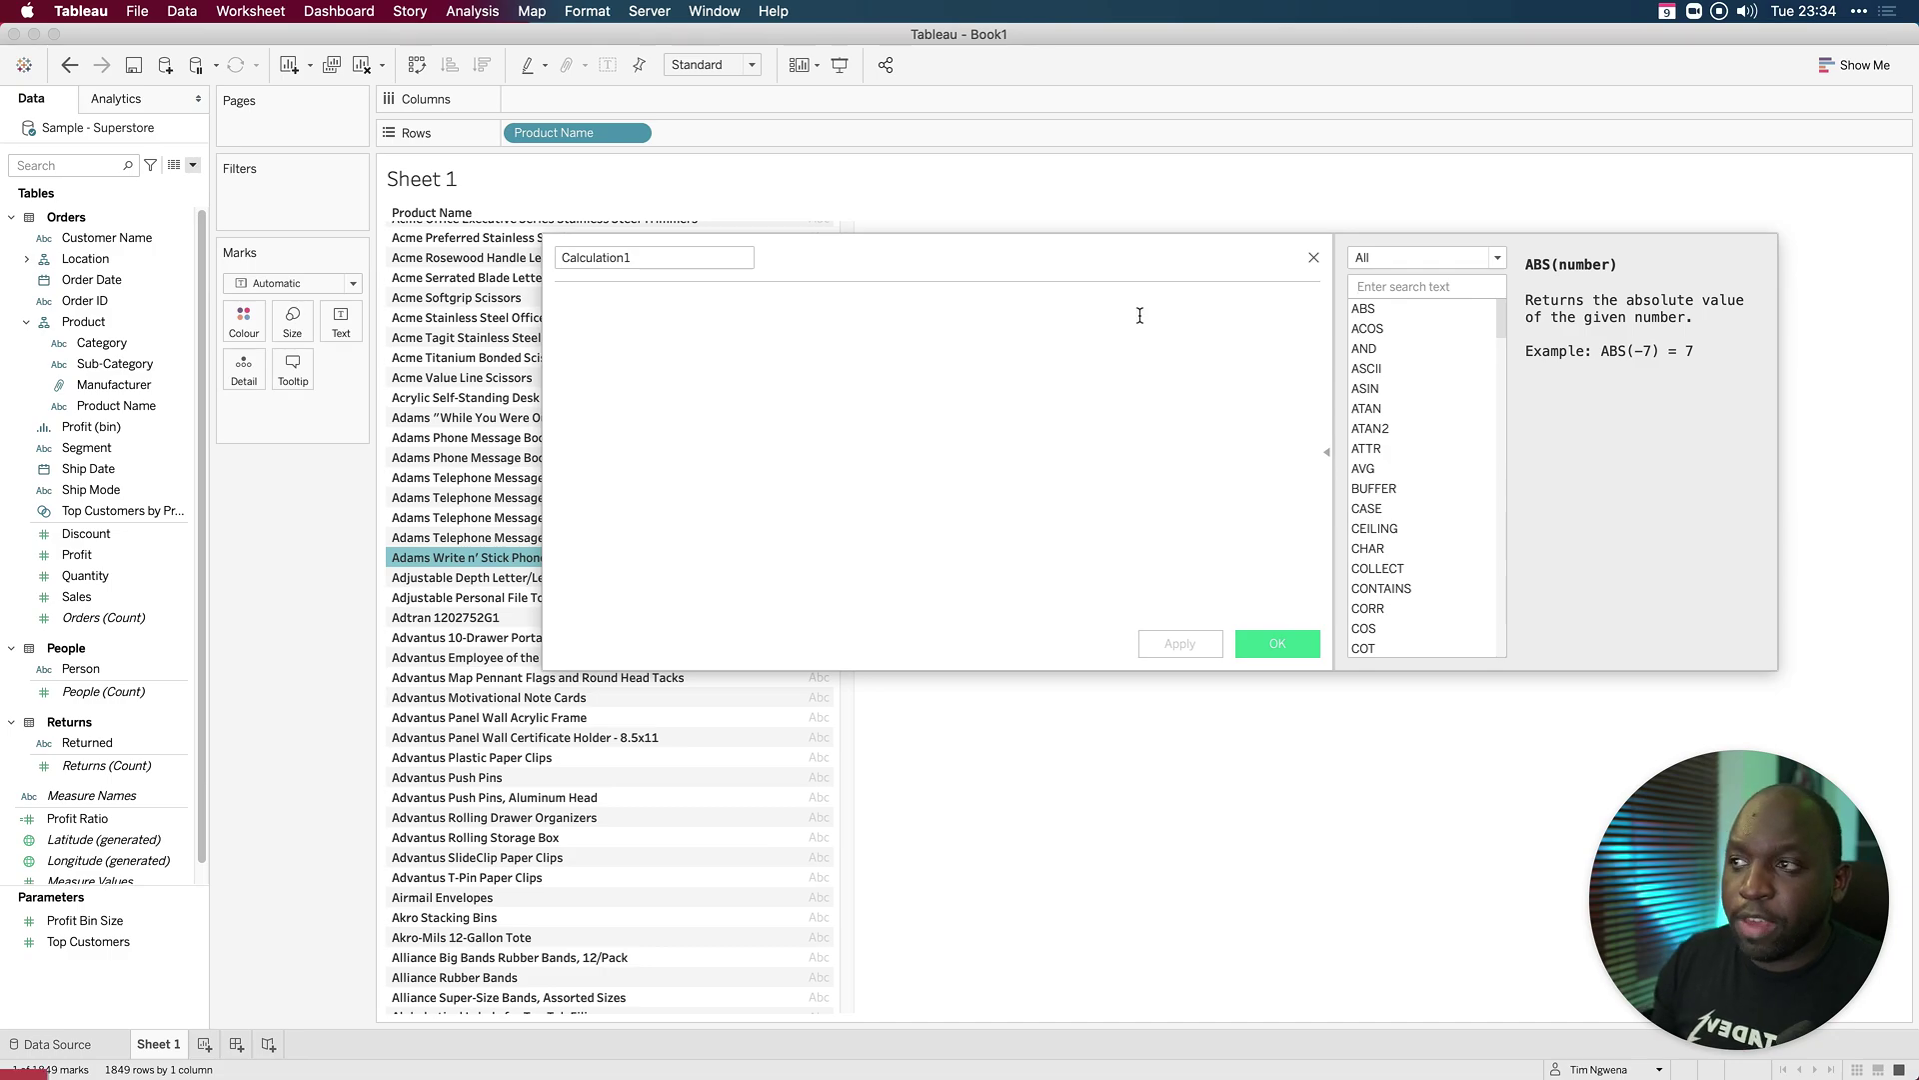
pyautogui.write('fib')
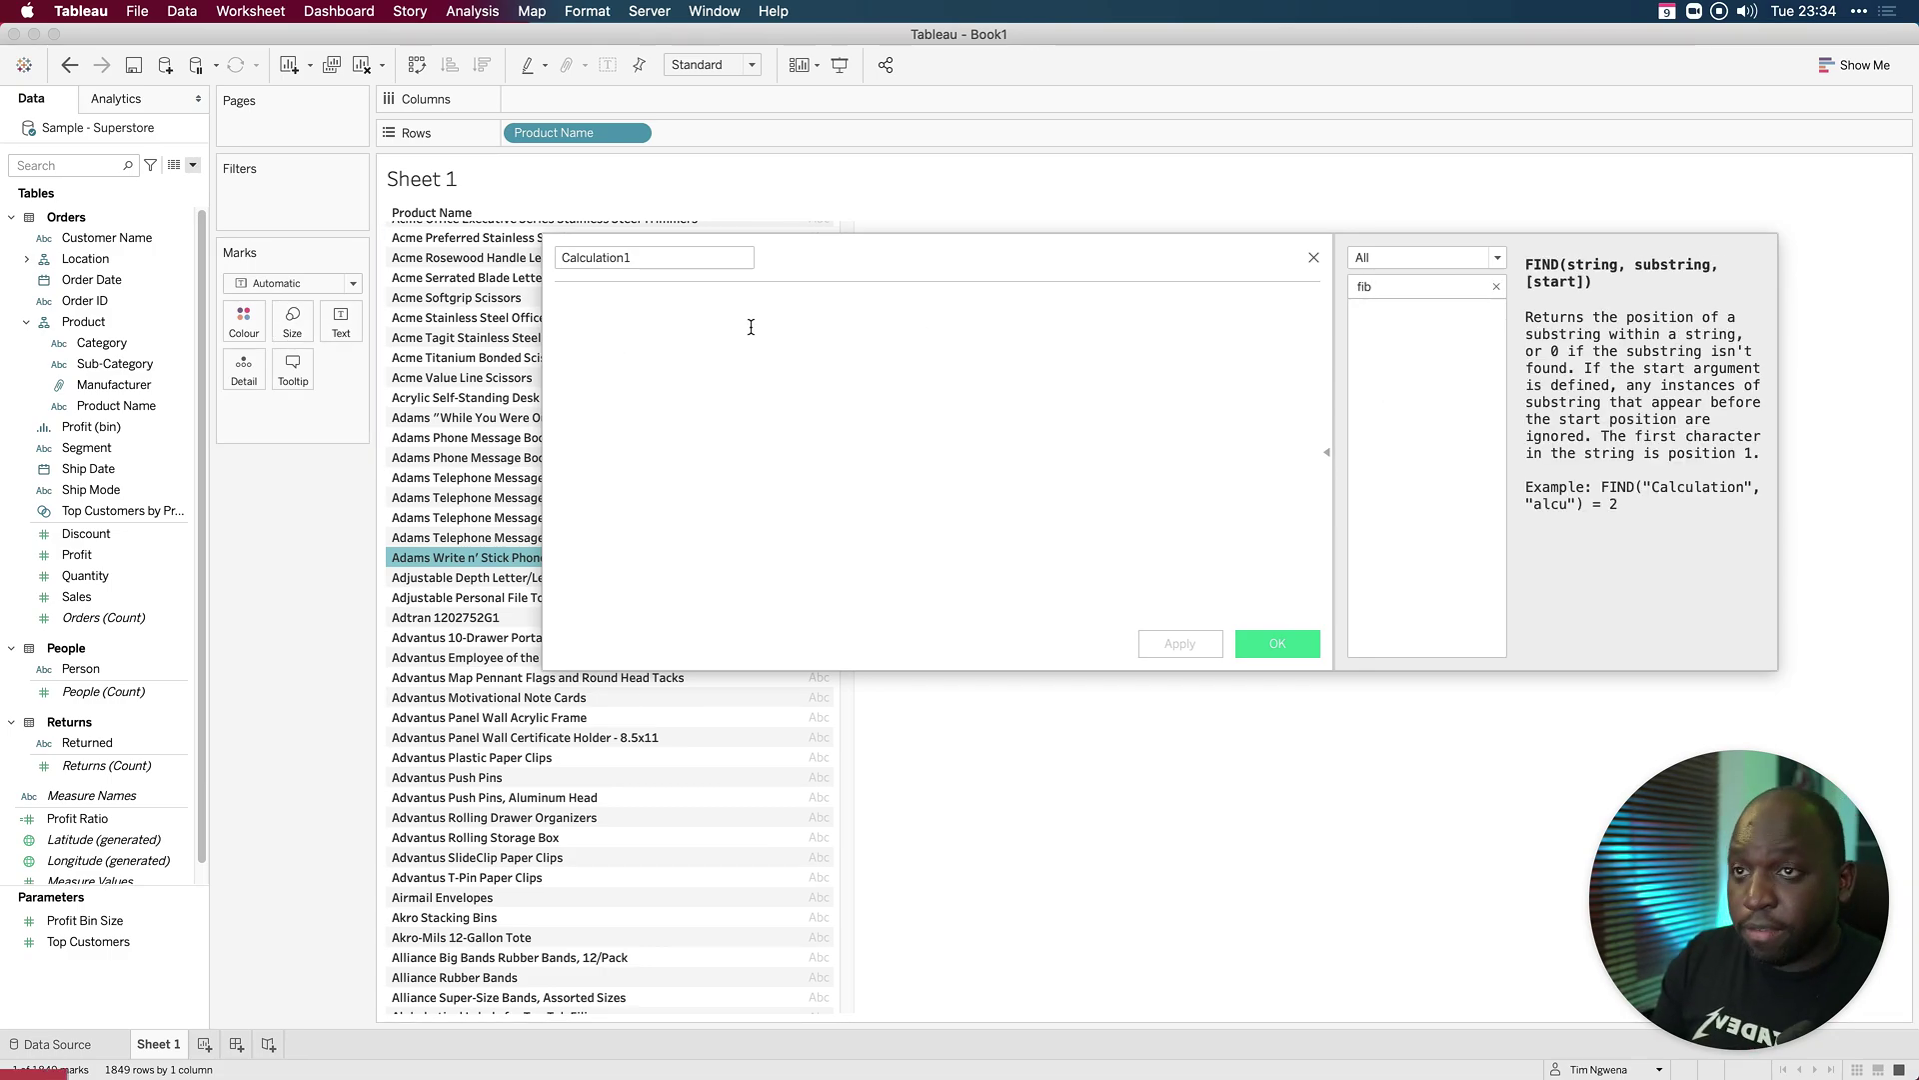
pyautogui.press('BackSpace')
pyautogui.write('n')
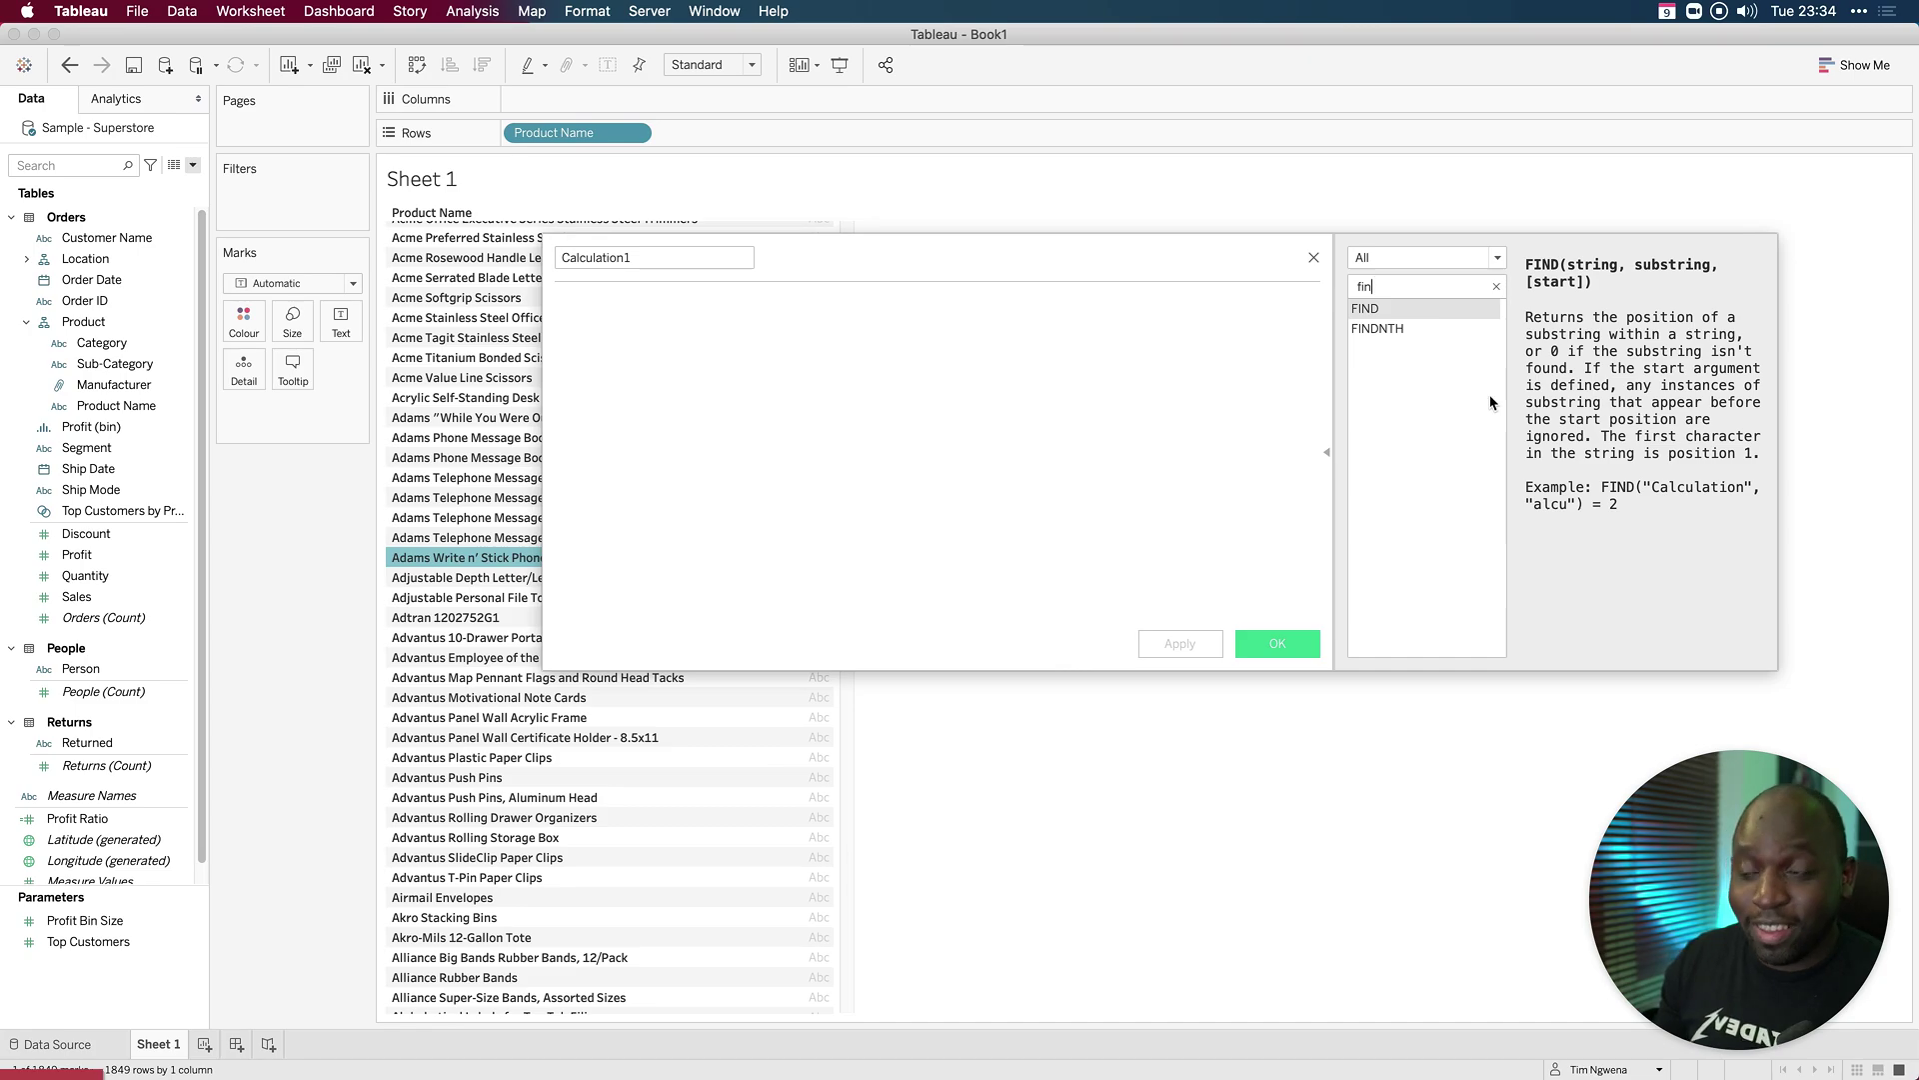
# Step: Read the FINDNTH description, then return to the FIND description
pyautogui.scroll(3, 1637, 397)
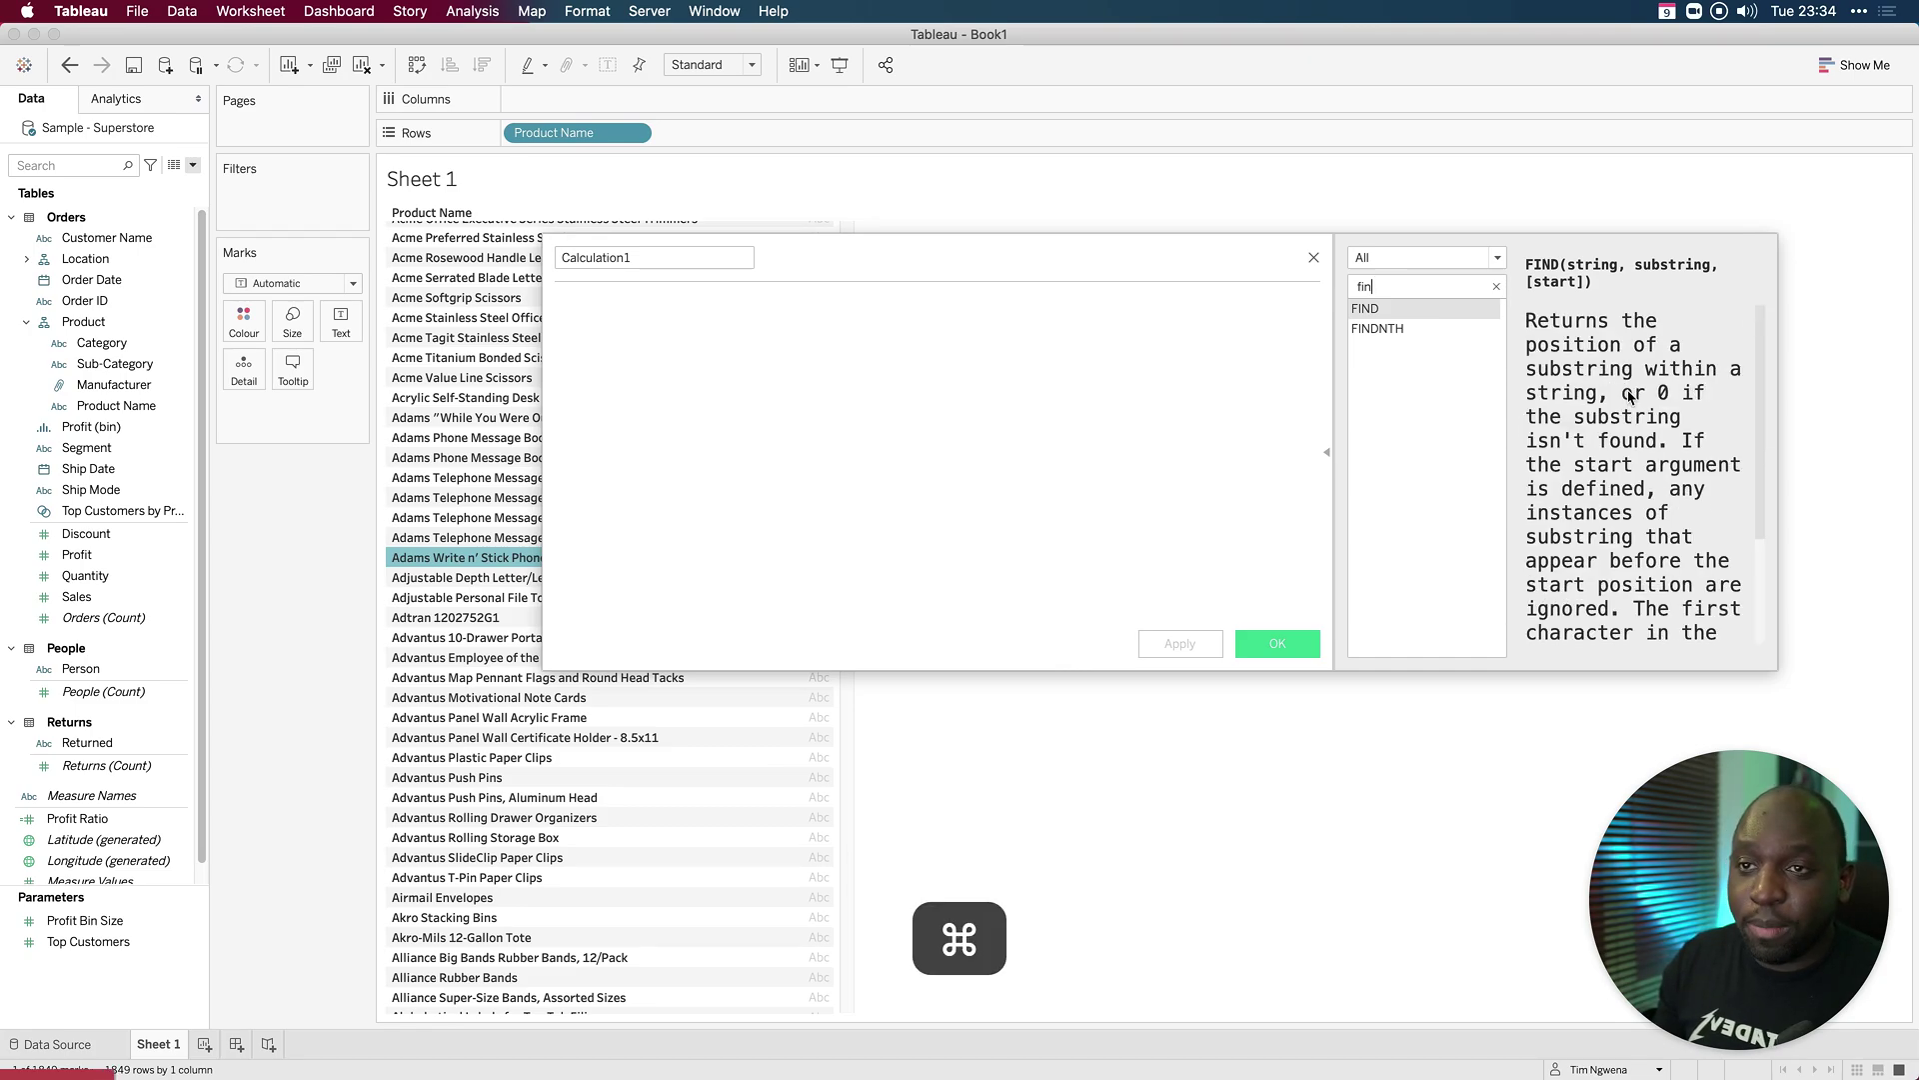
pyautogui.scroll(-1, 1631, 396)
pyautogui.scroll(-2, 1630, 397)
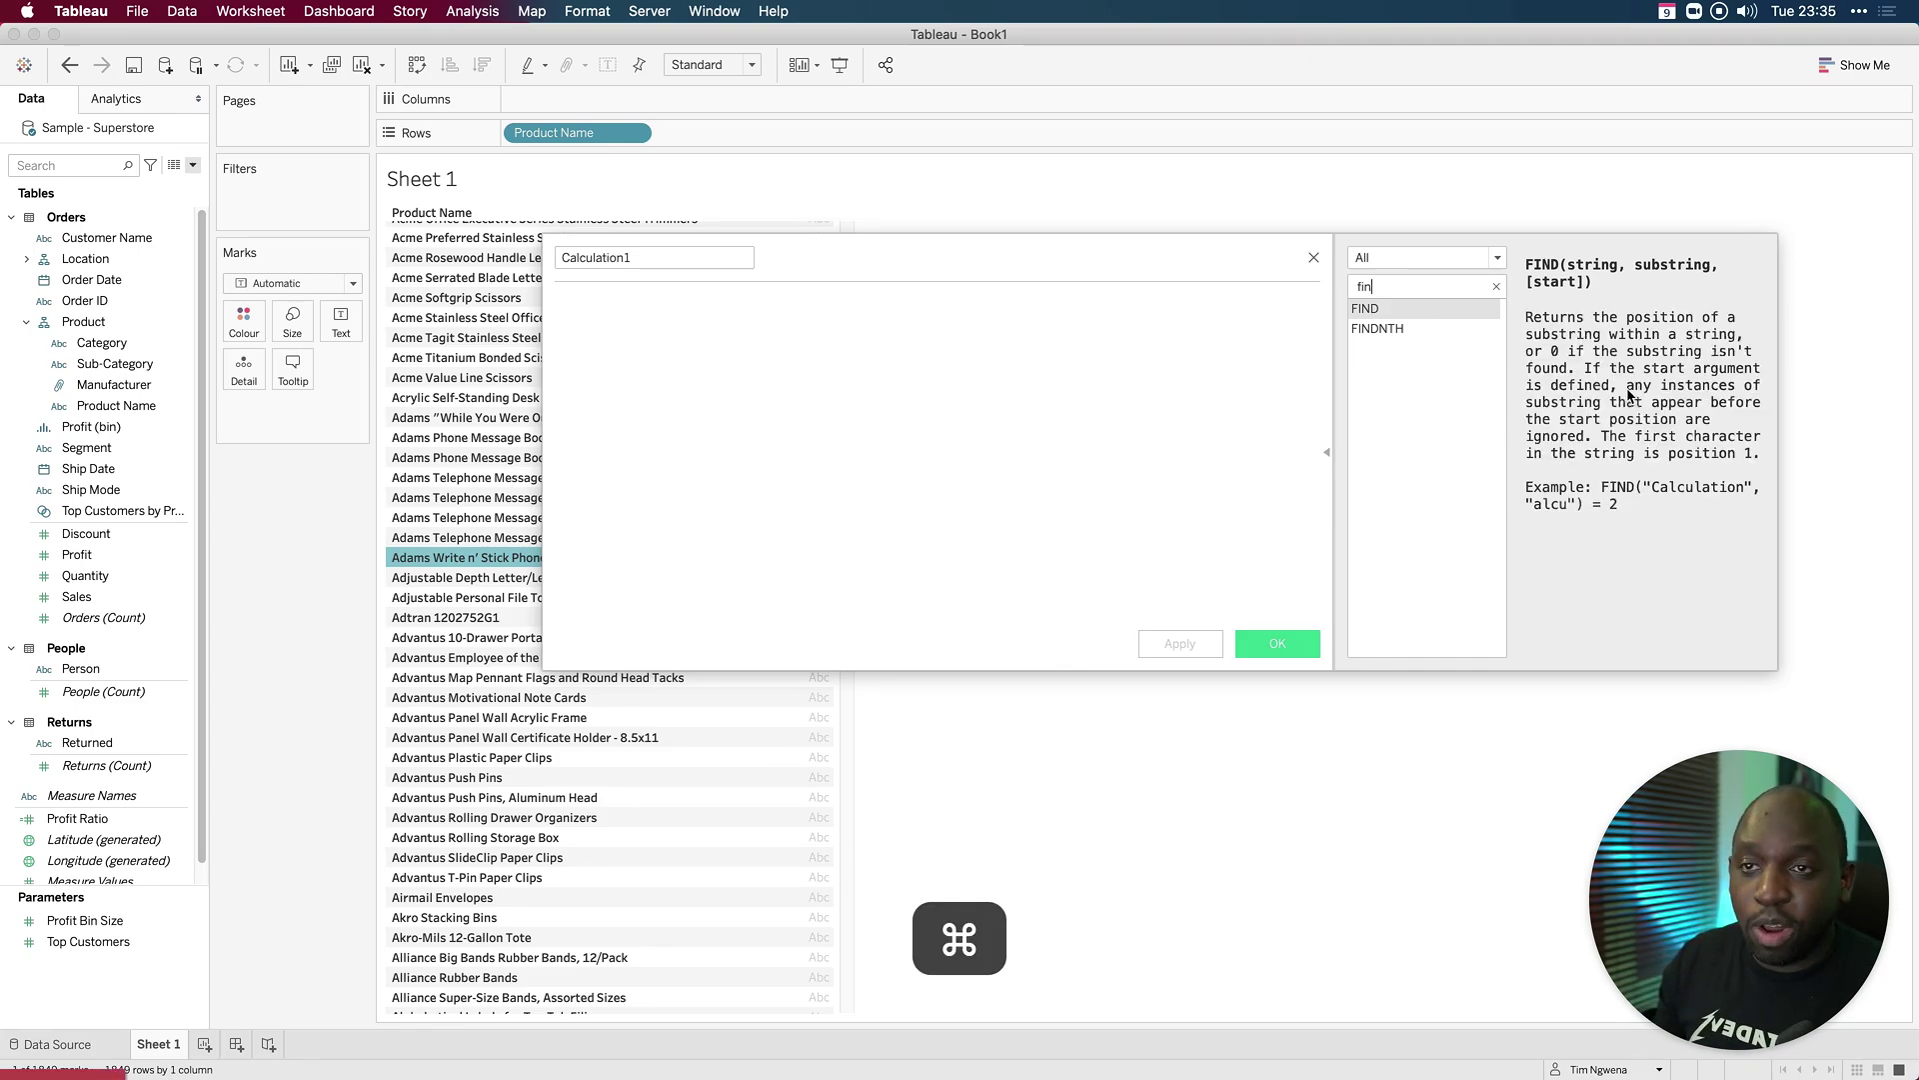
pyautogui.scroll(4, 1630, 397)
pyautogui.scroll(2, 1629, 397)
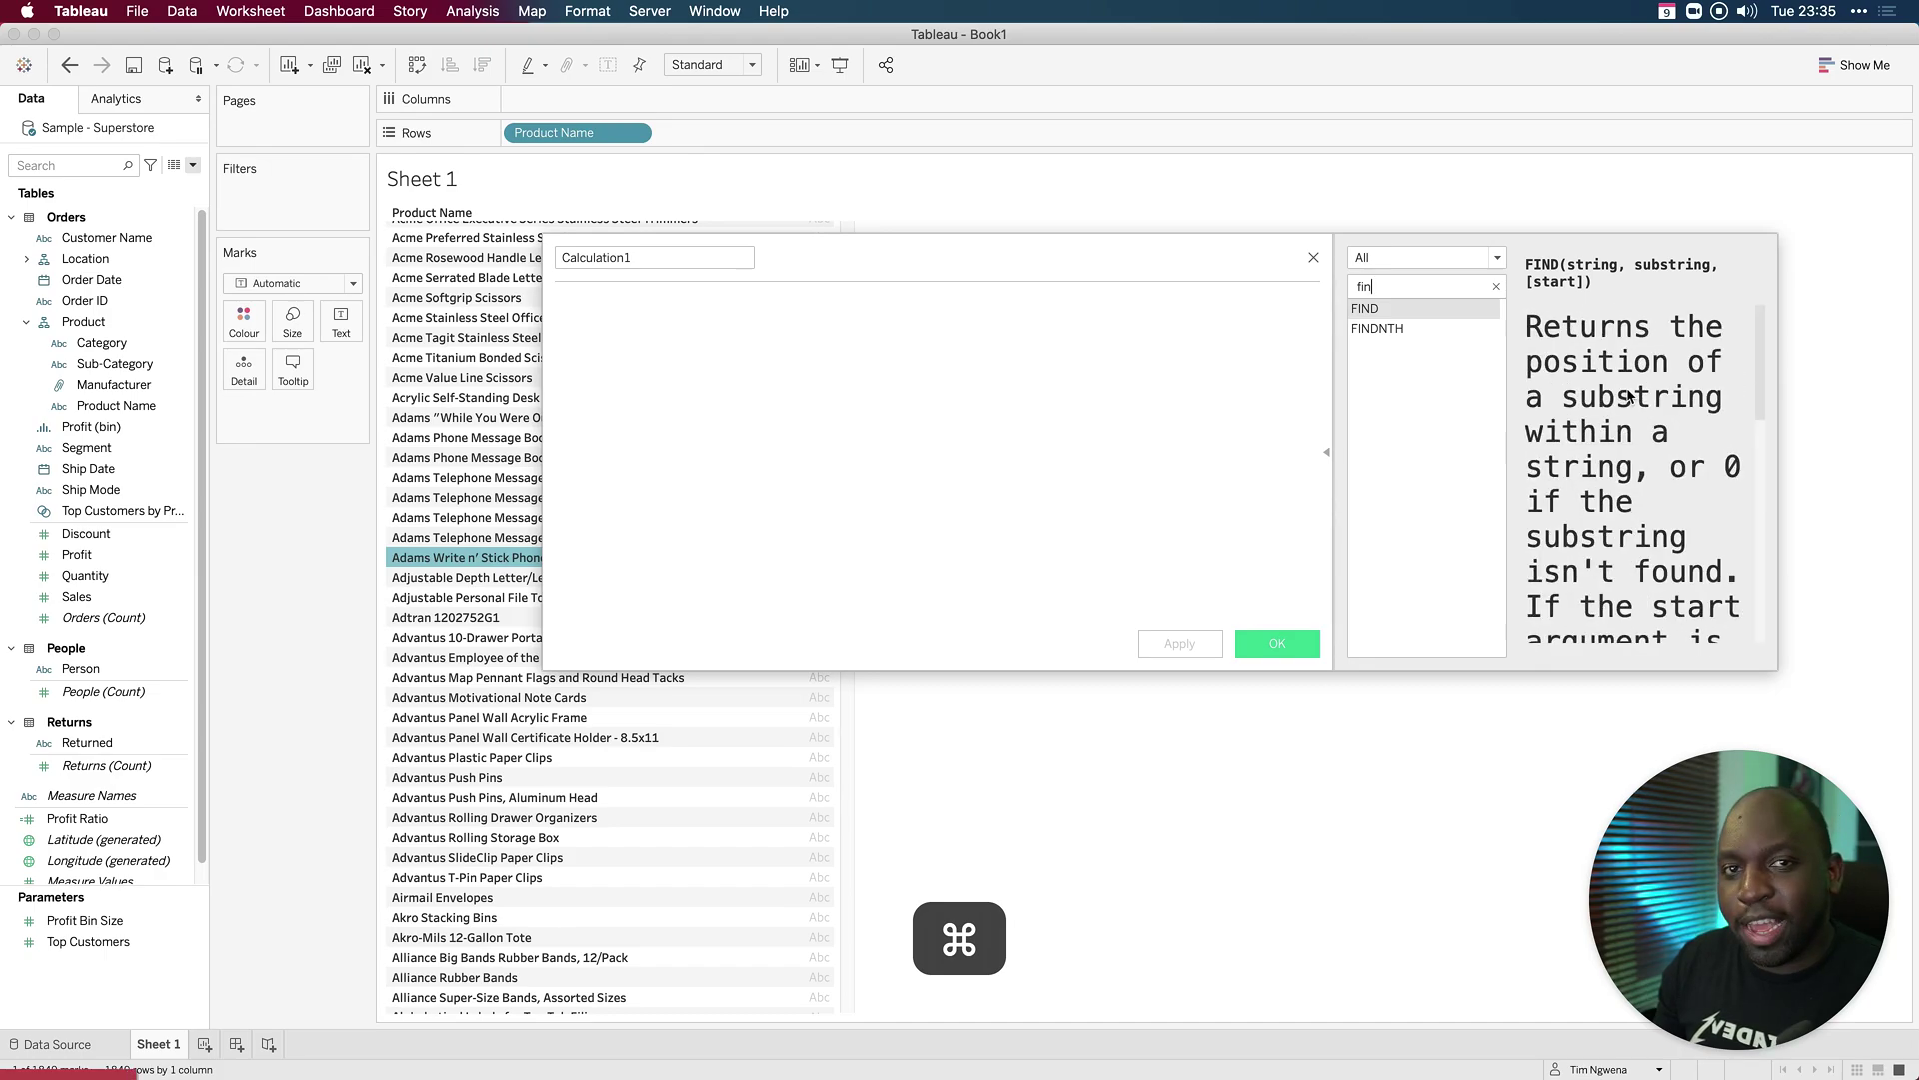
pyautogui.scroll(-1, 1629, 397)
pyautogui.scroll(1, 1630, 397)
pyautogui.scroll(-2, 1629, 396)
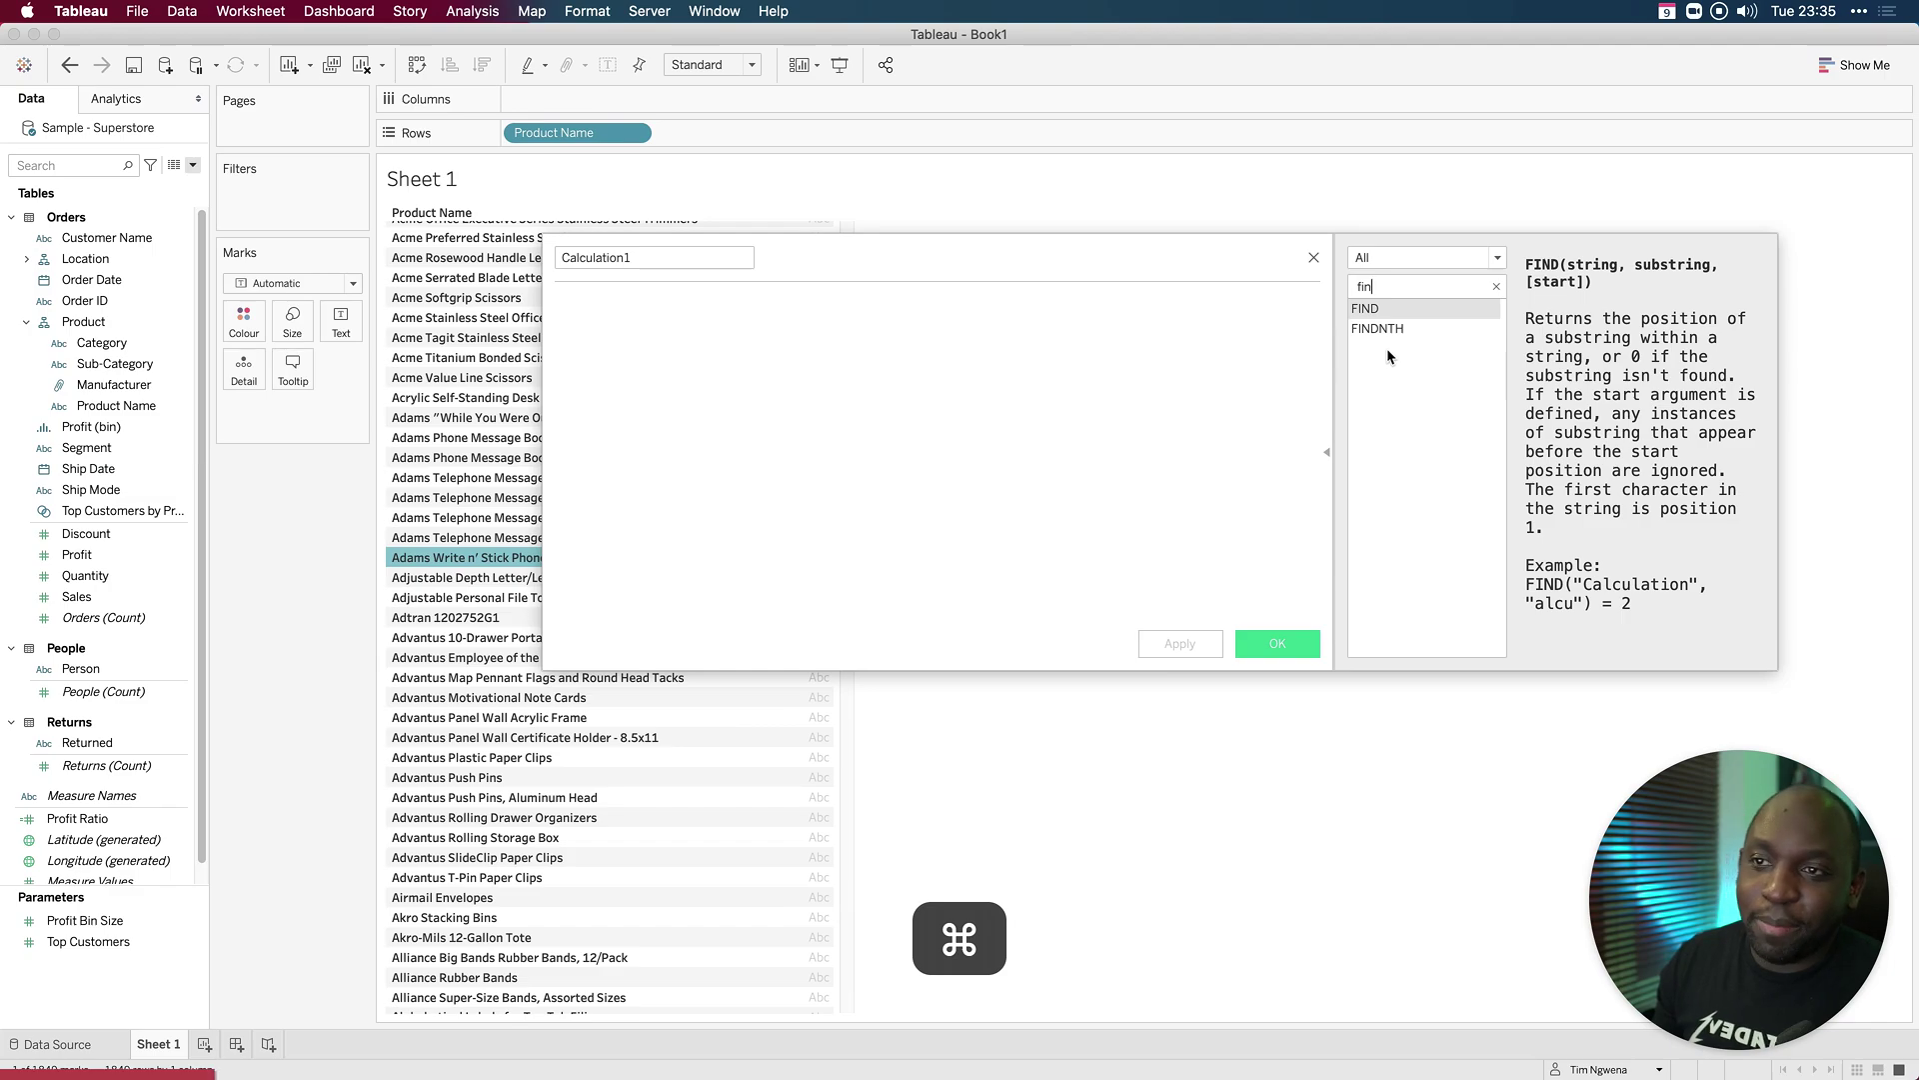
pyautogui.click(1386, 333)
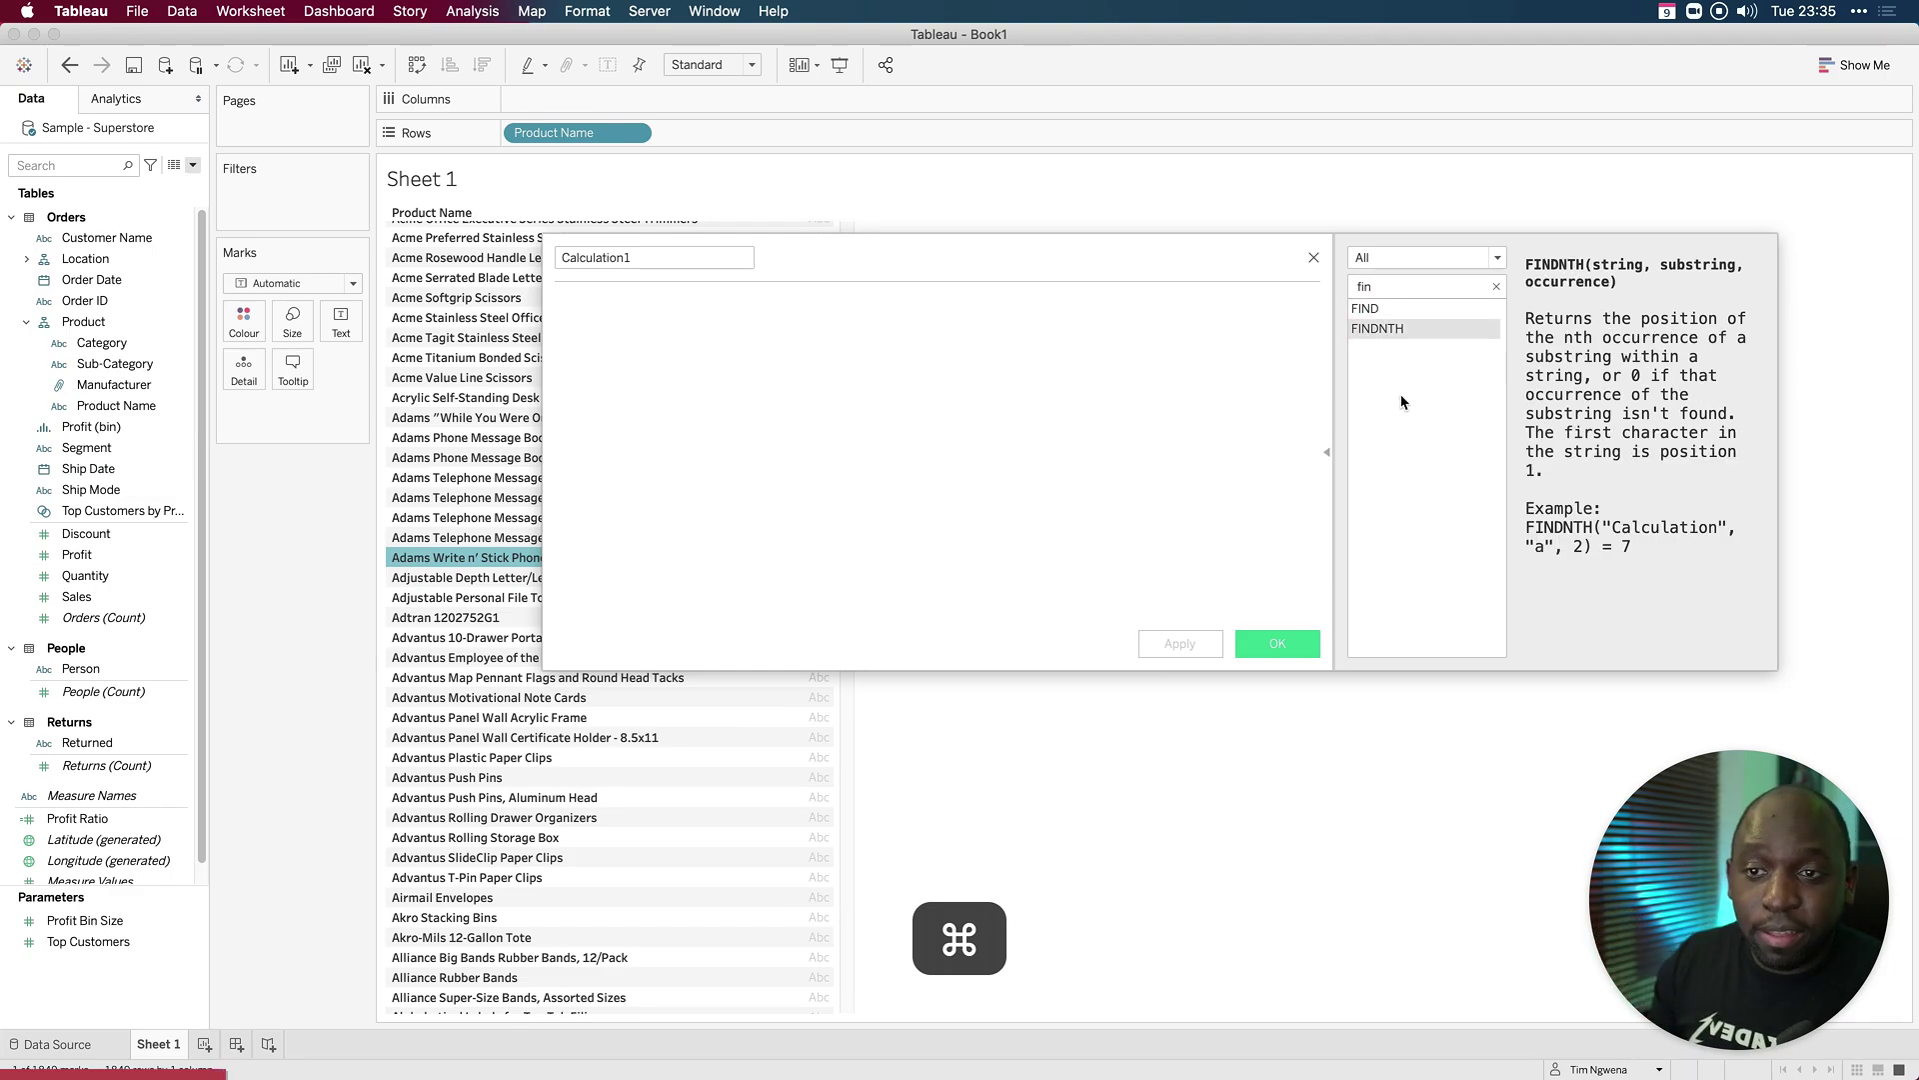
pyautogui.click(1375, 310)
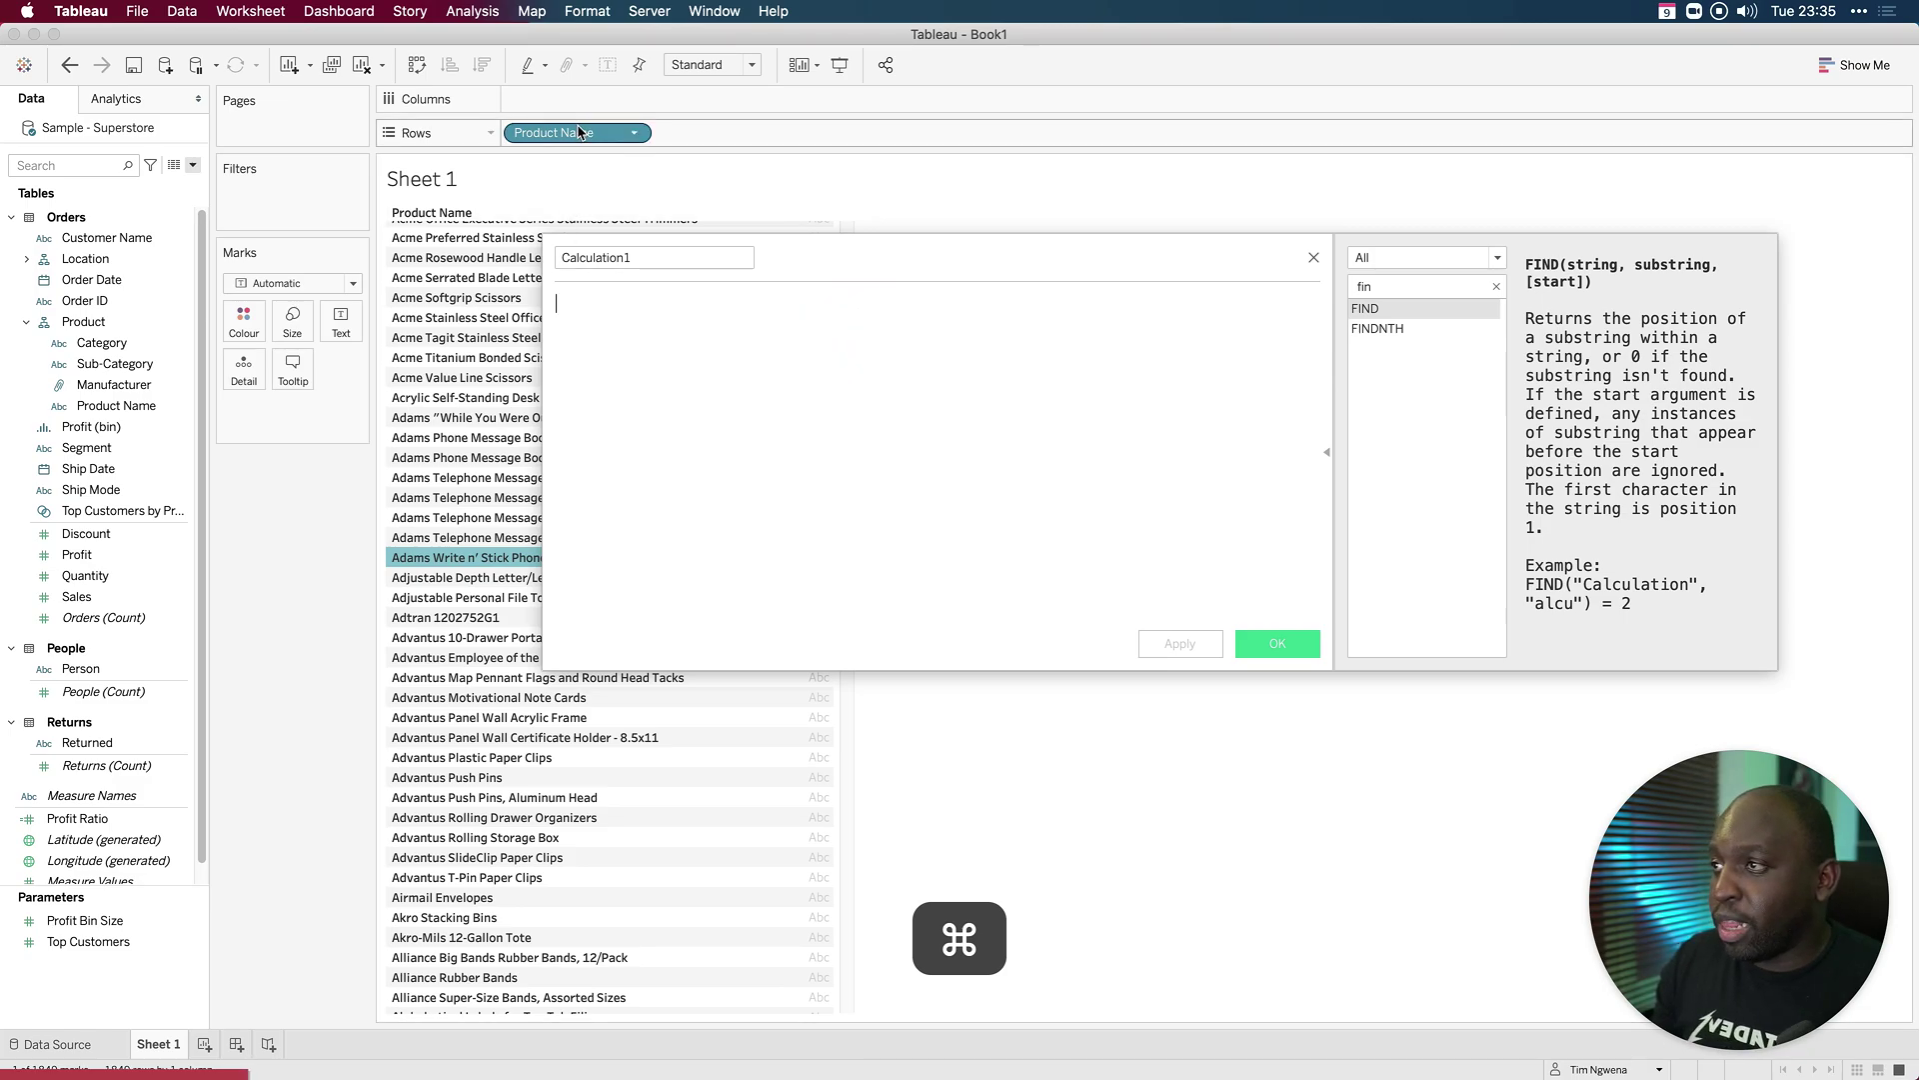
# Step: Write the formula FIND([Product Name], ',') in the calculation editor
pyautogui.moveTo(575, 133); pyautogui.dragTo(648, 335)
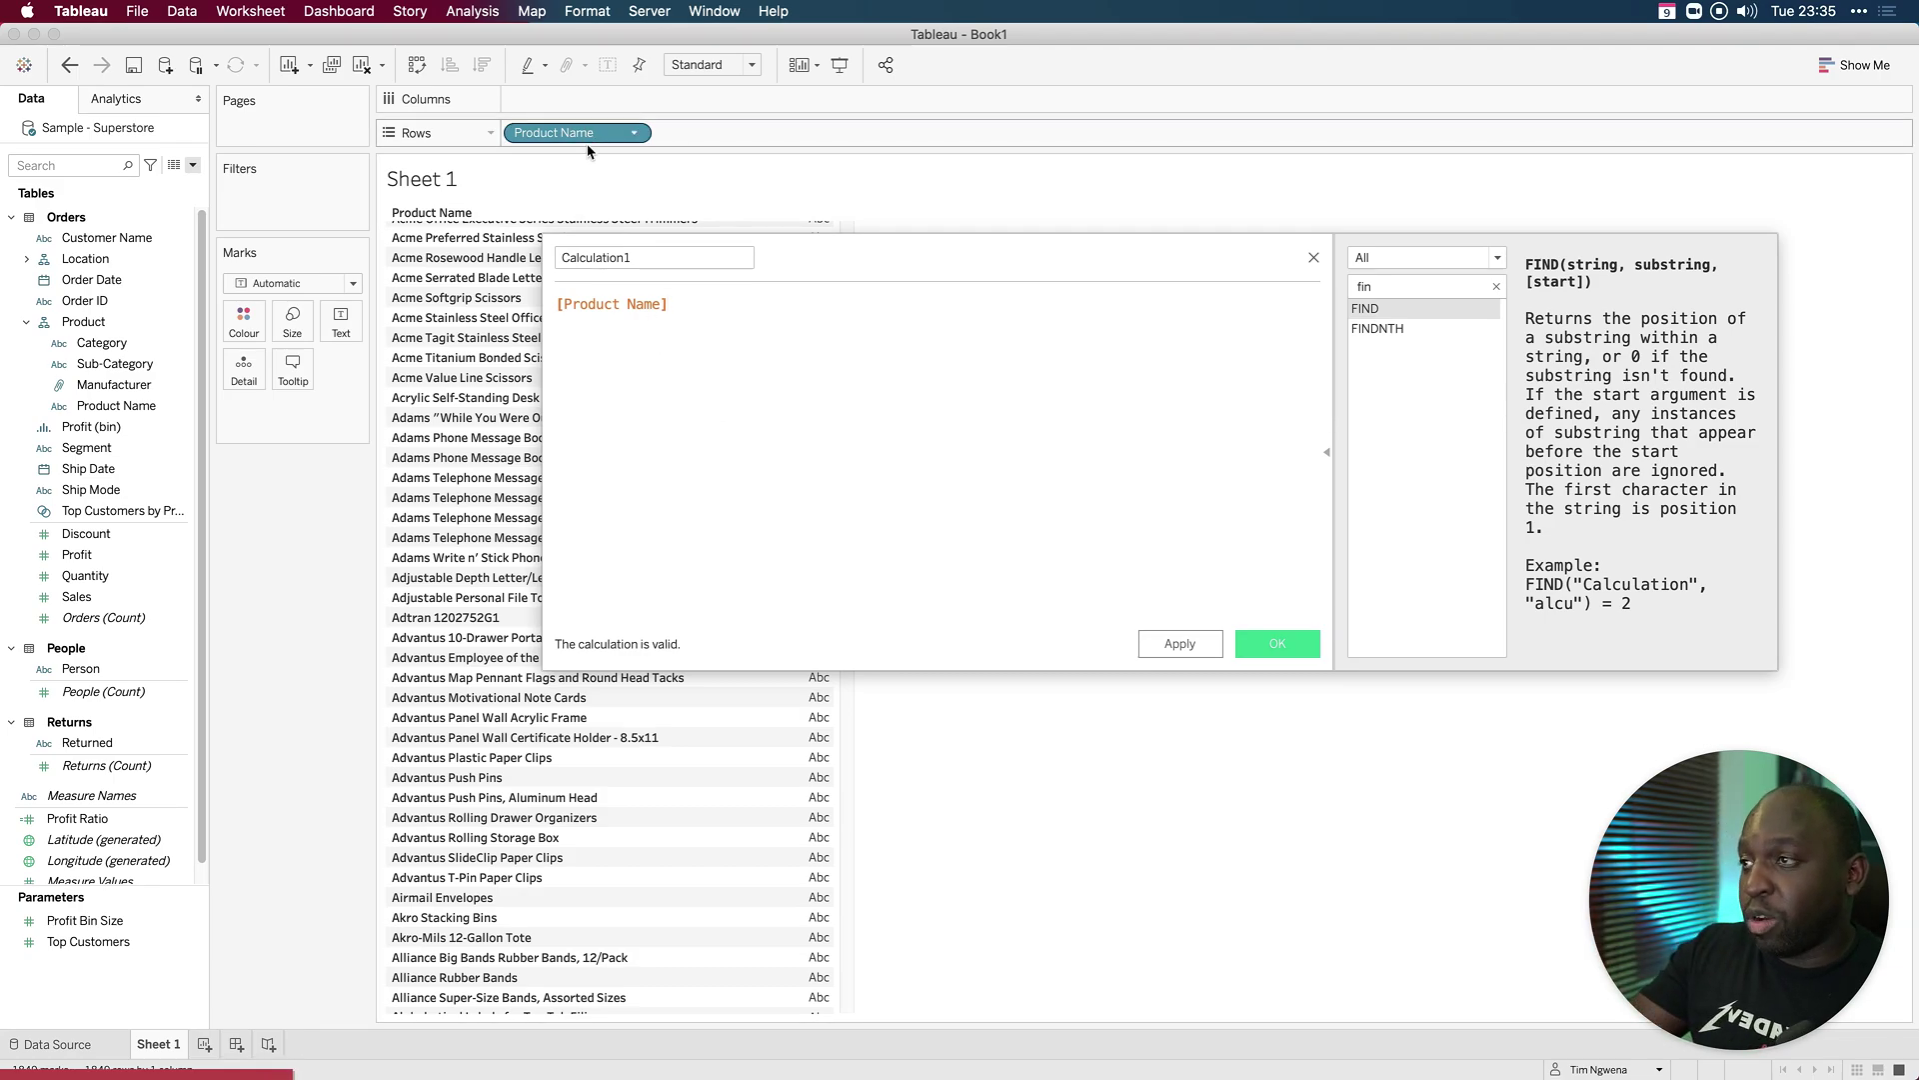
pyautogui.scroll(3, 701, 366)
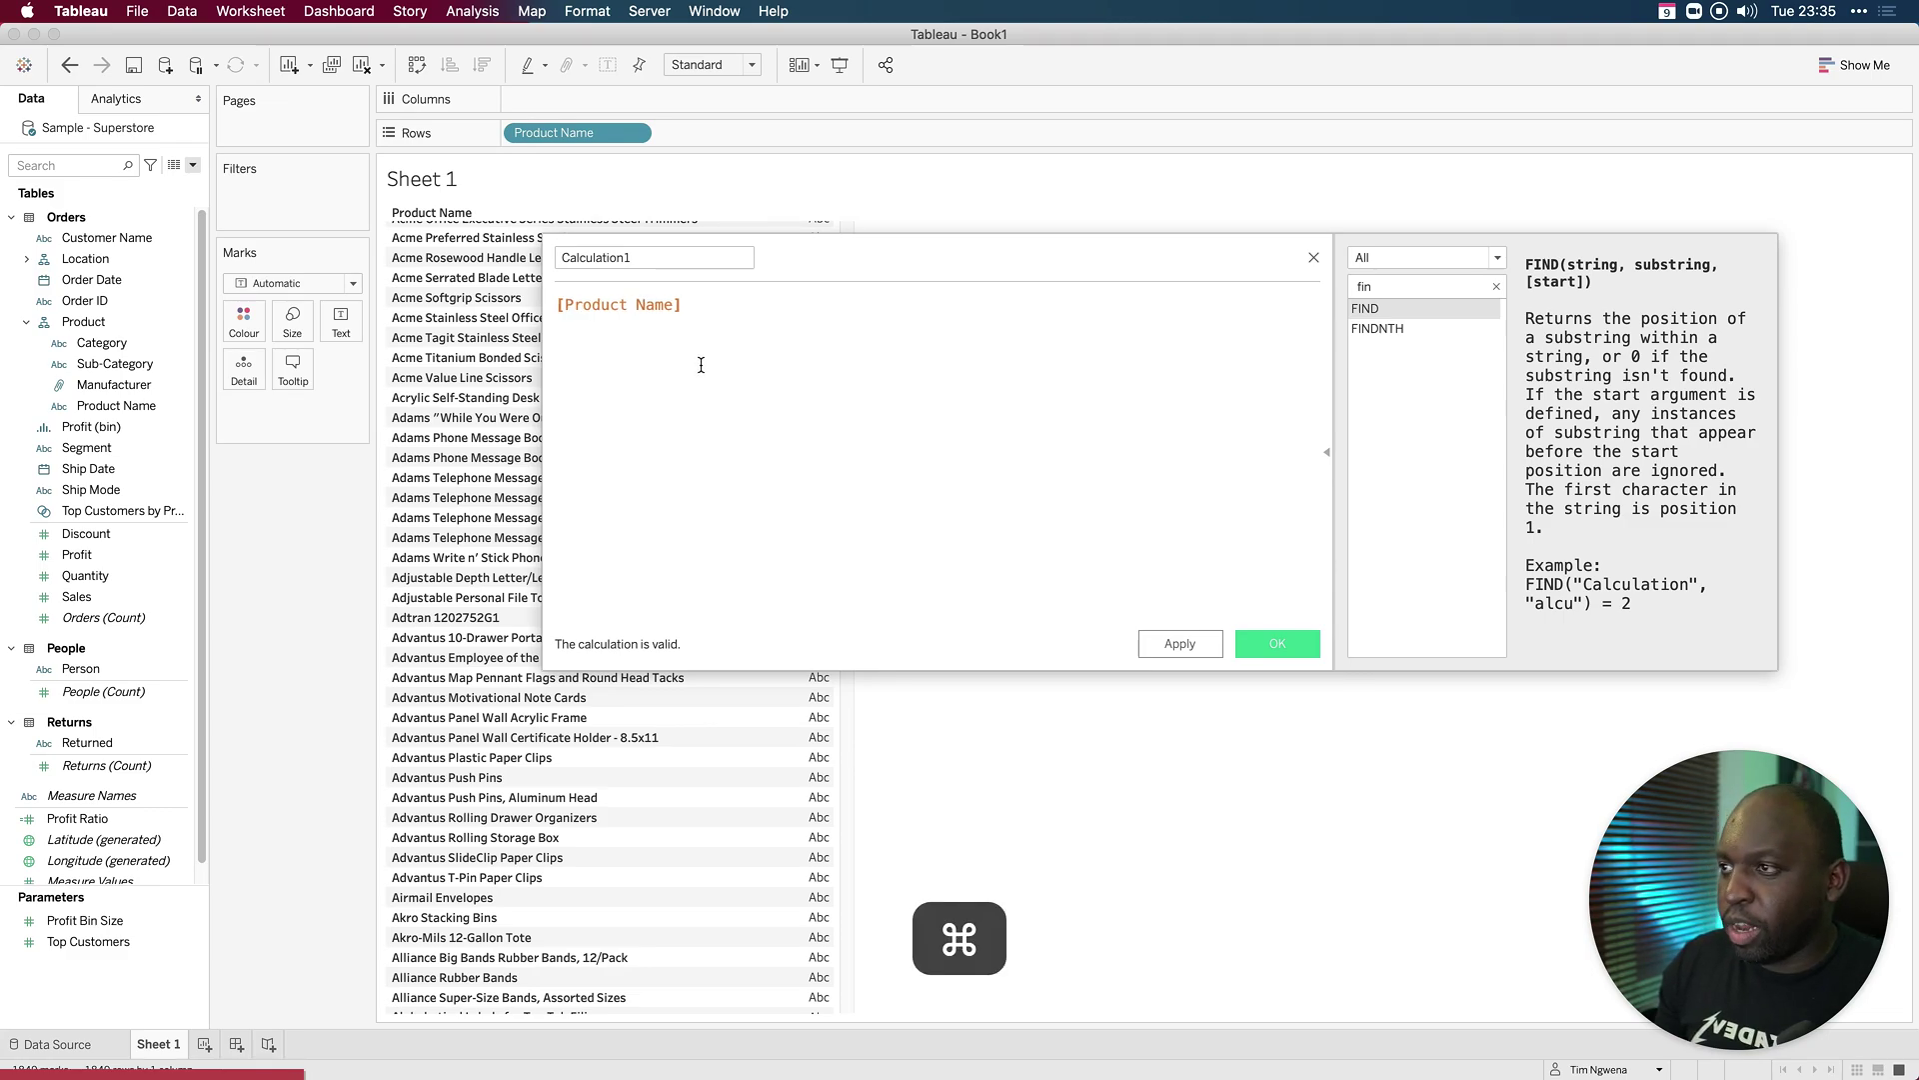
pyautogui.scroll(2, 701, 366)
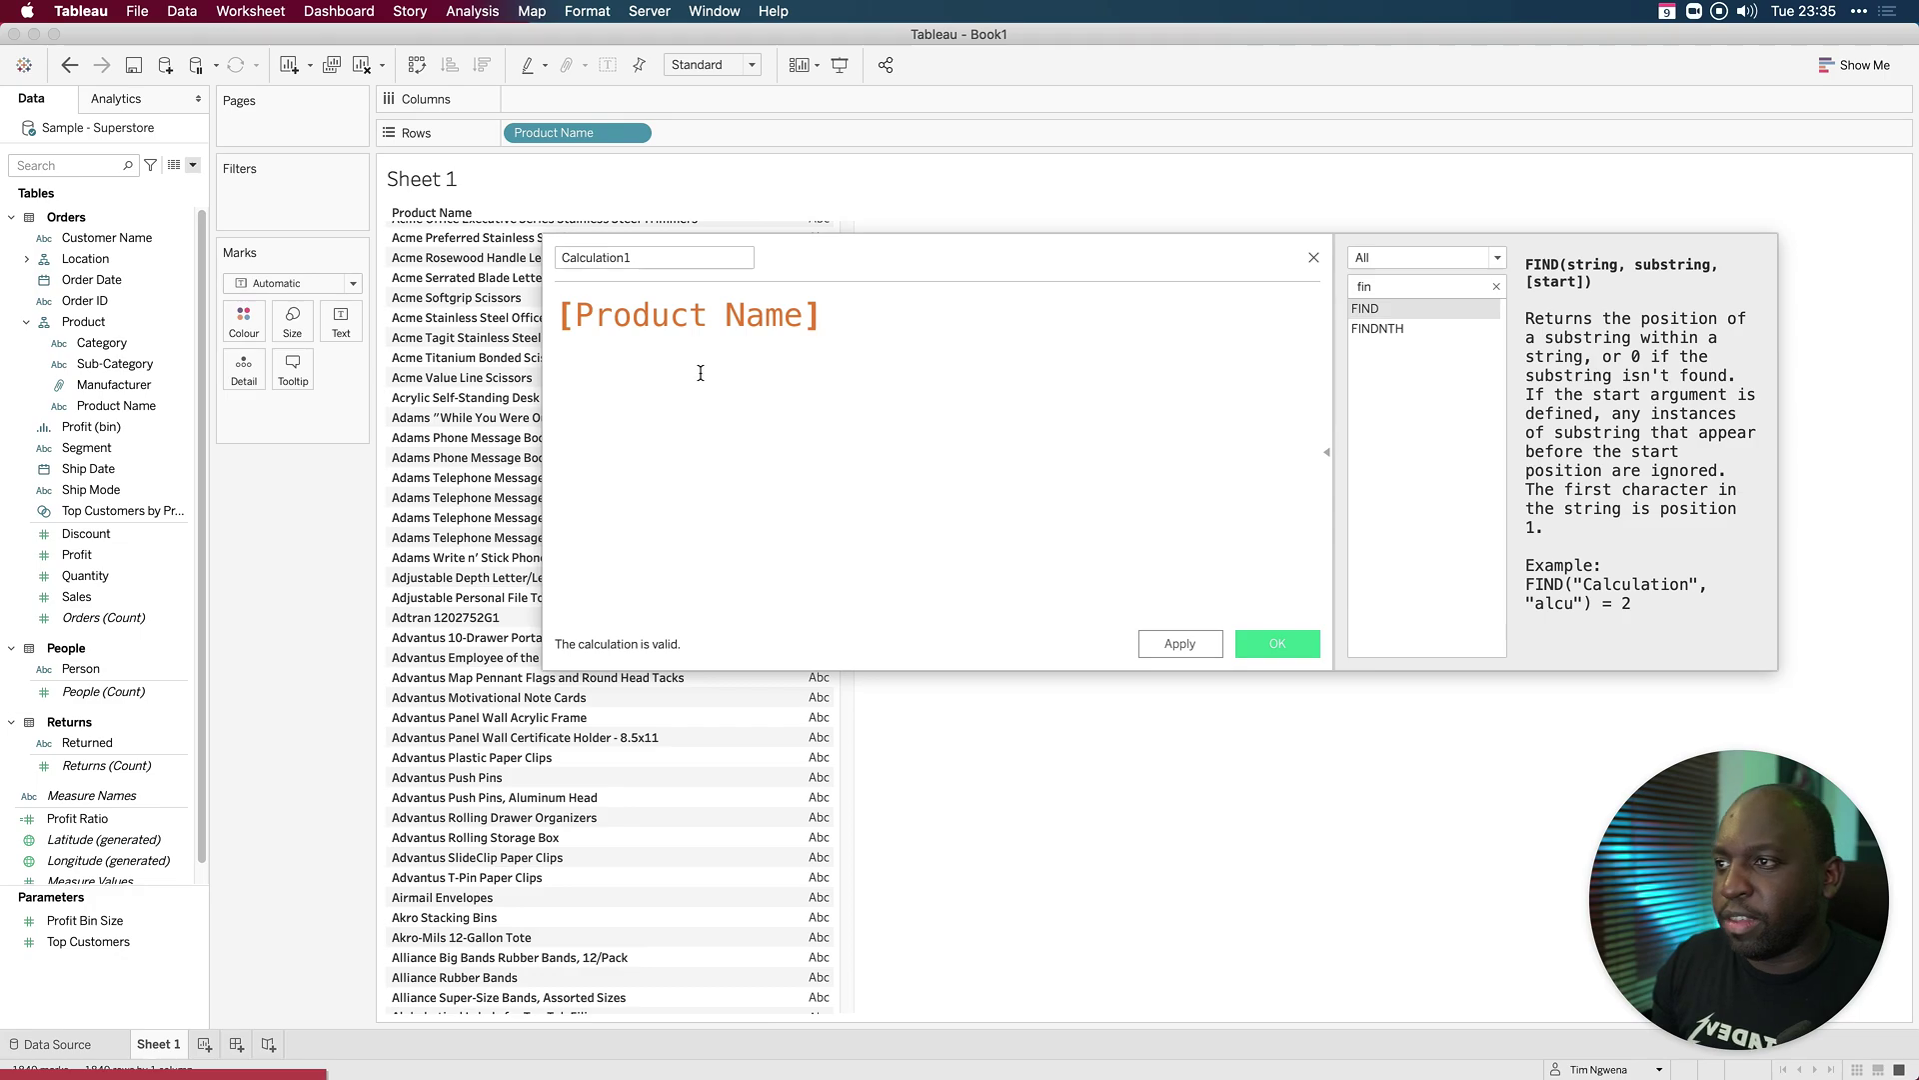
pyautogui.moveTo(857, 326); pyautogui.dragTo(548, 318)
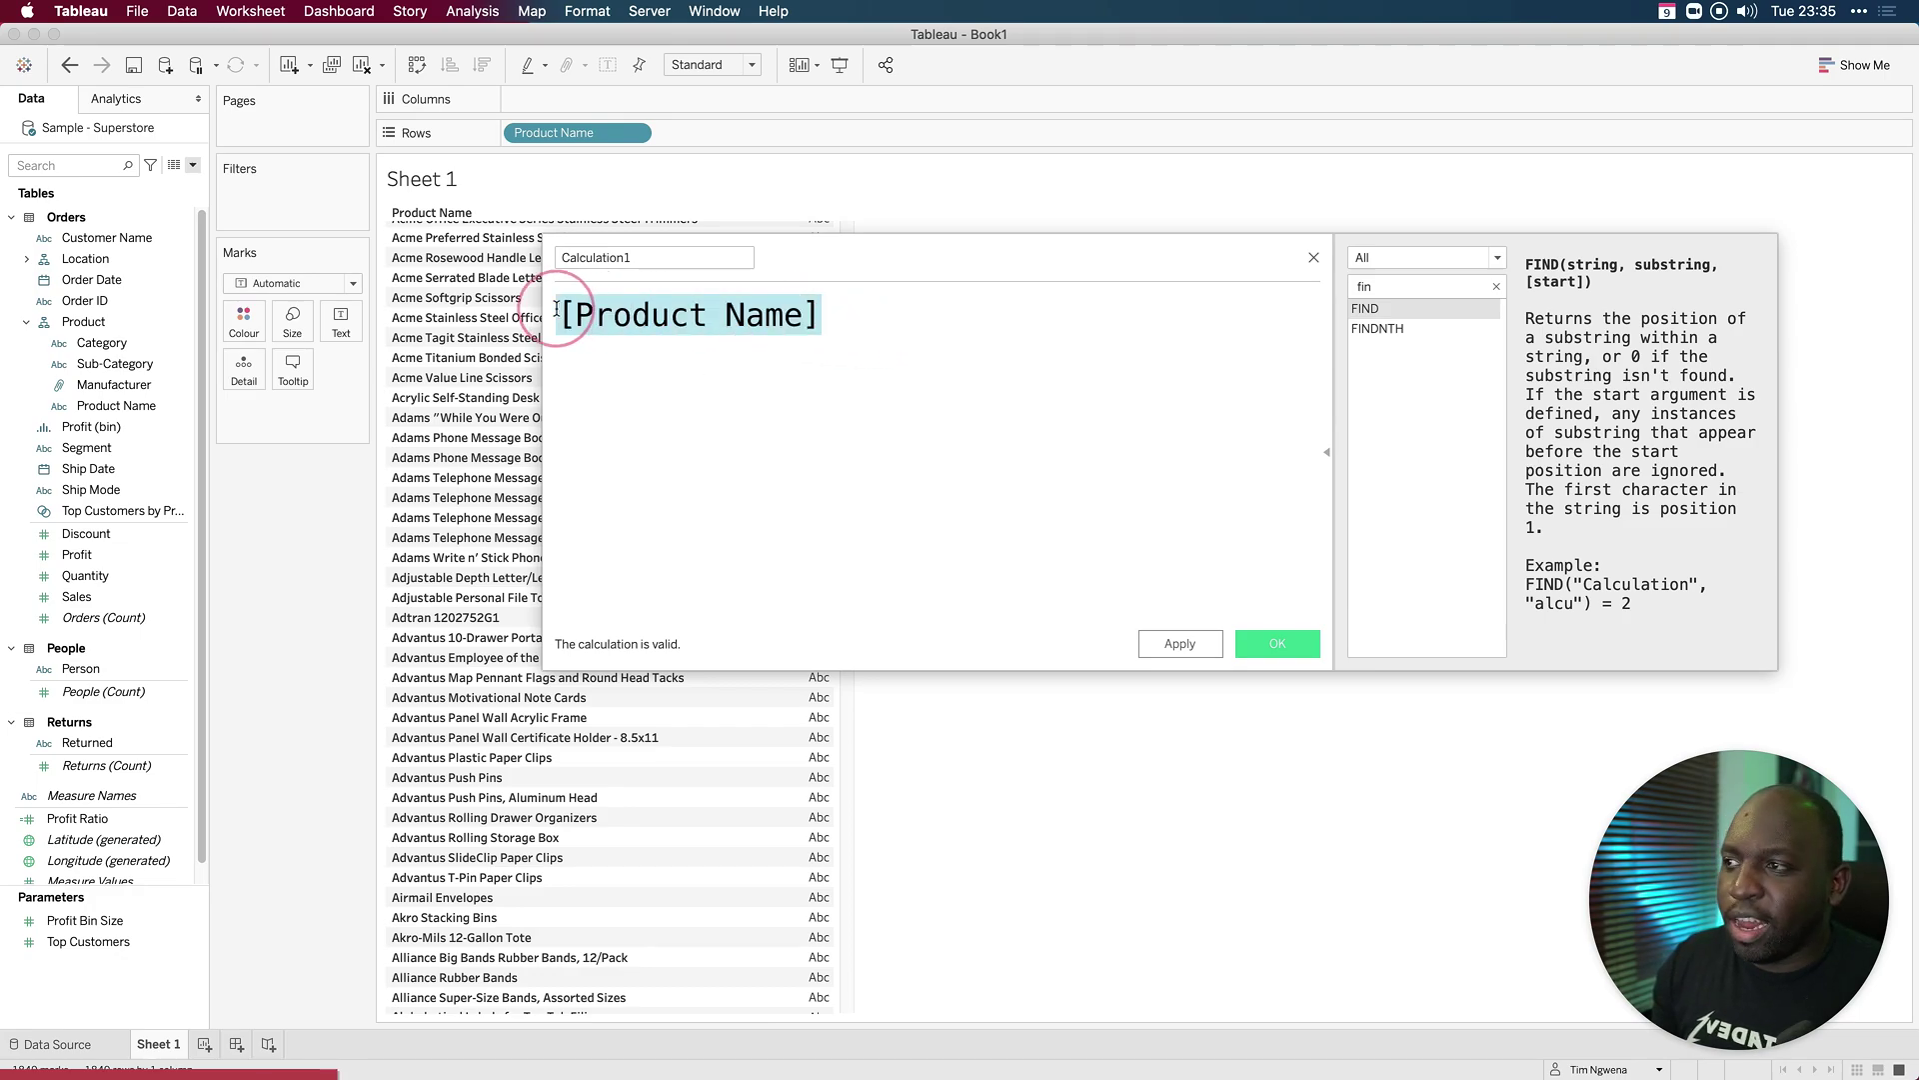
pyautogui.doubleClick(1383, 308)
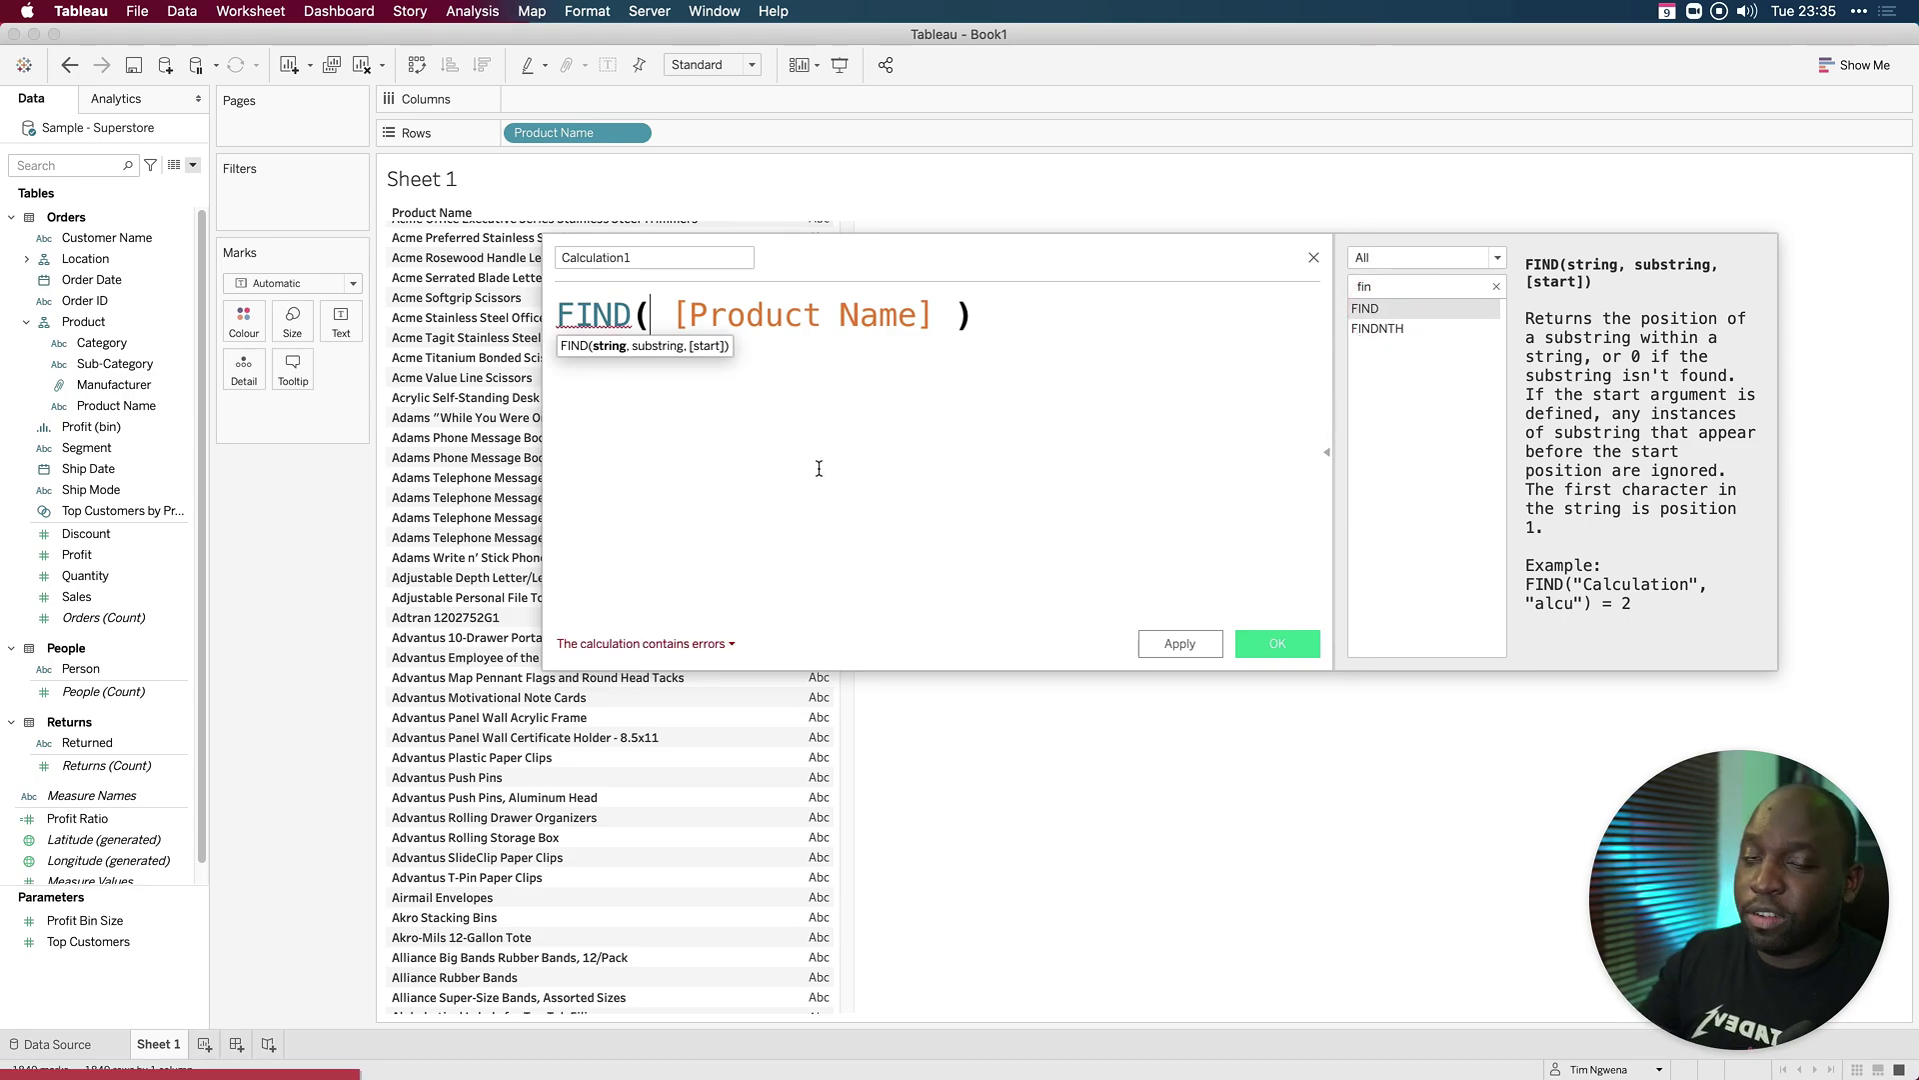
pyautogui.click(928, 330)
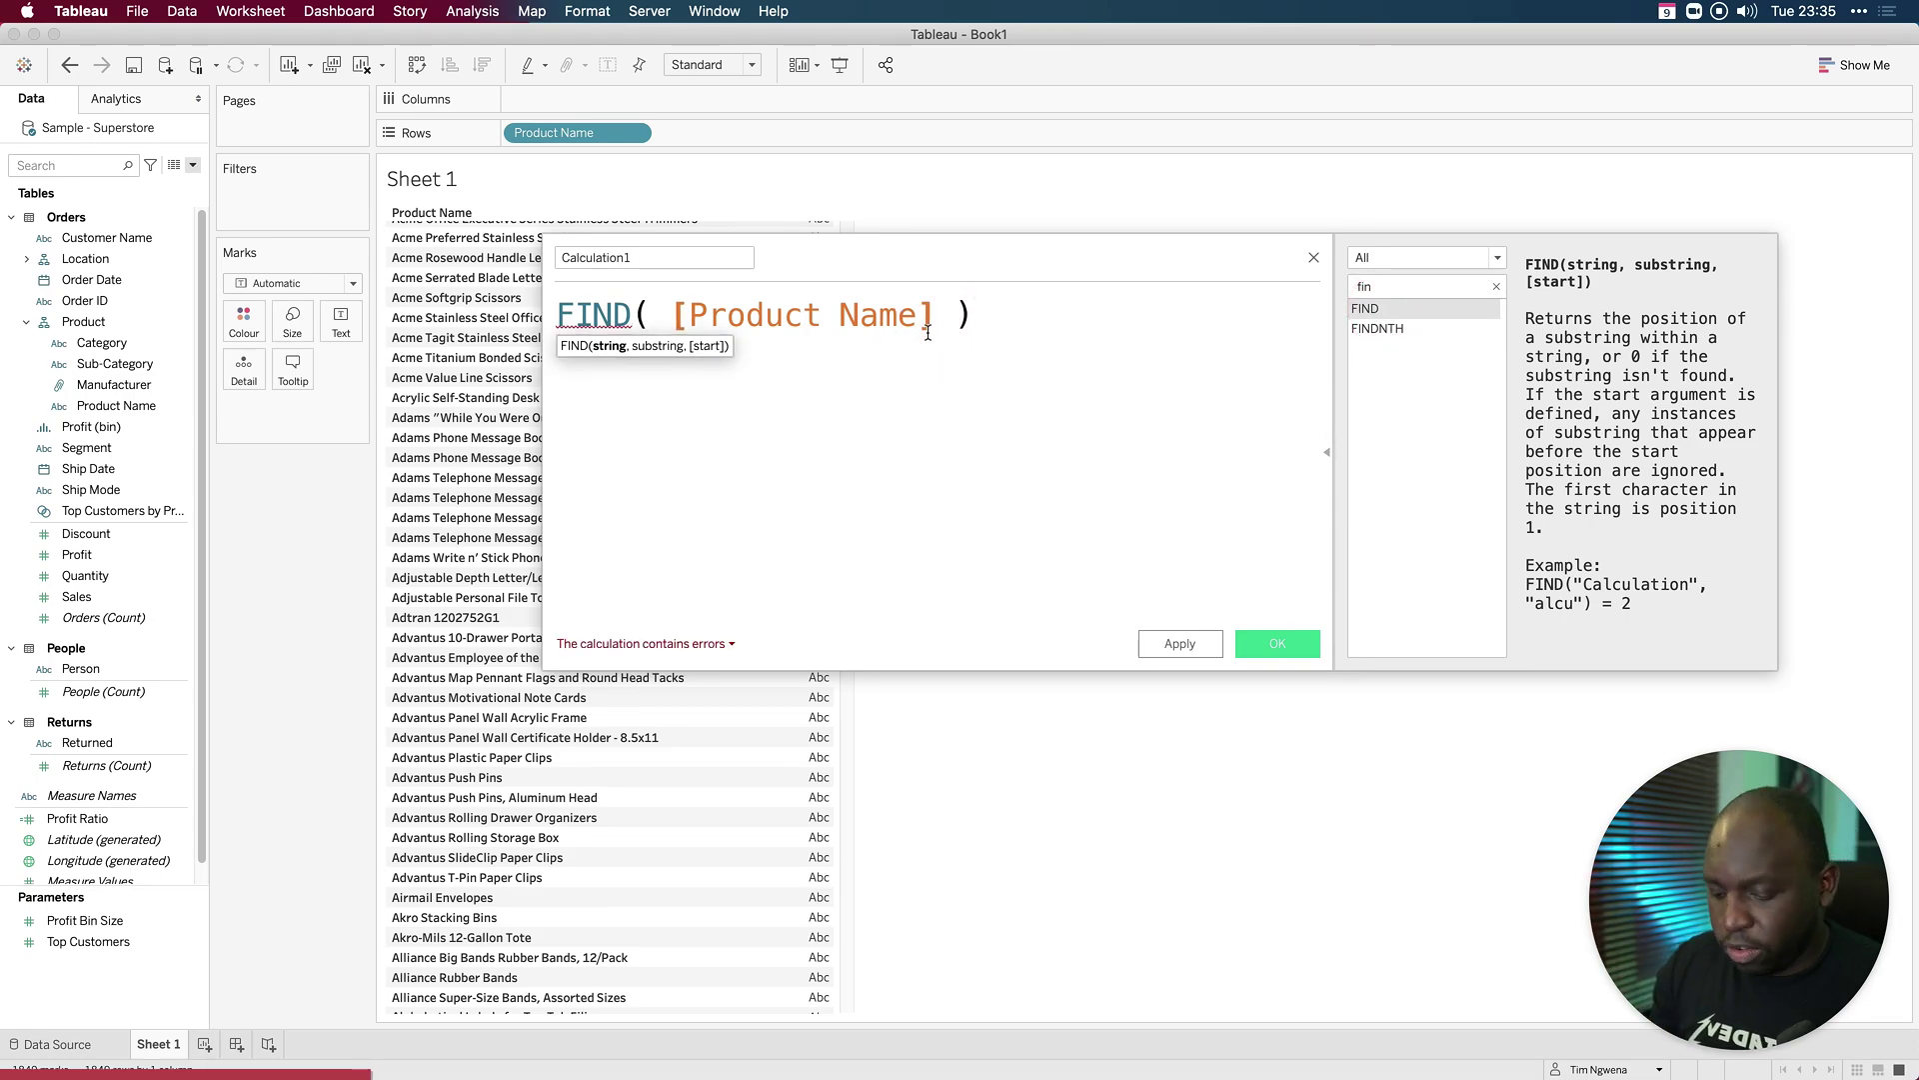
pyautogui.write(',')
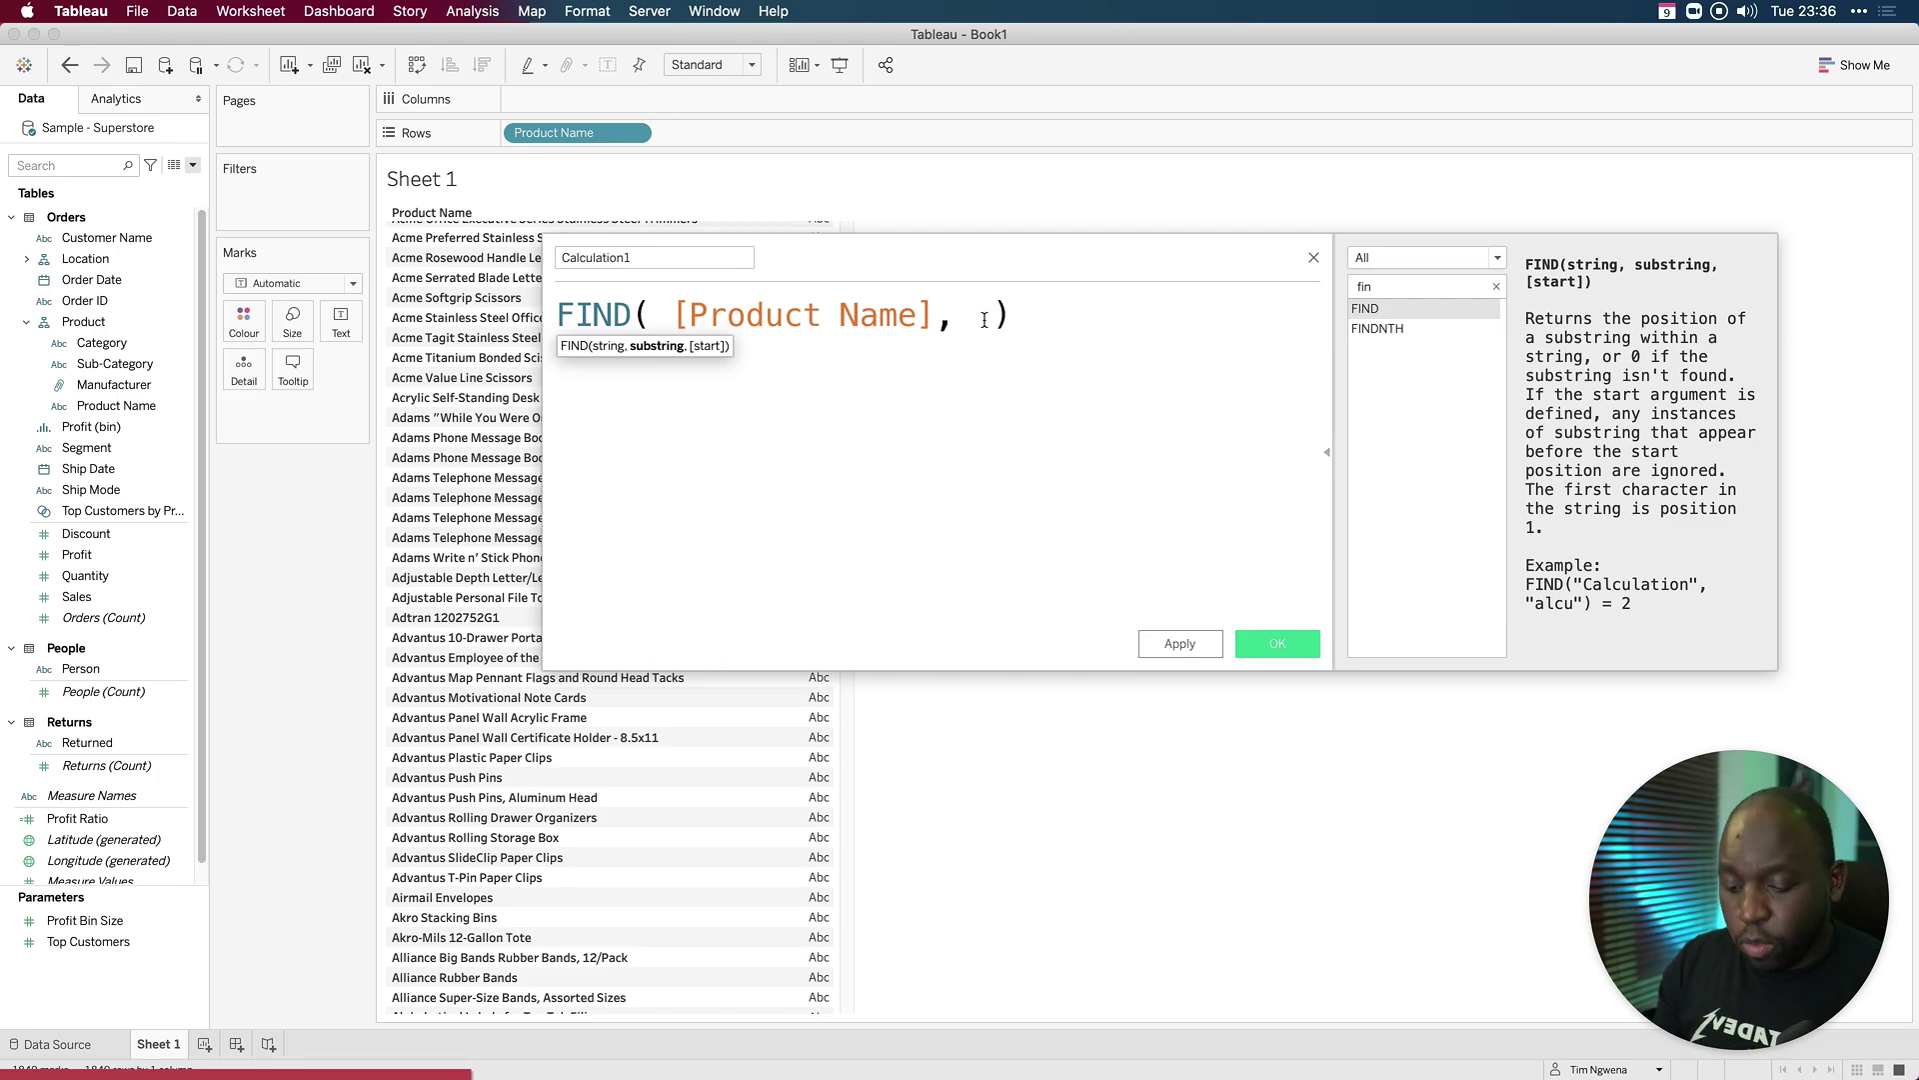
pyautogui.write("''")
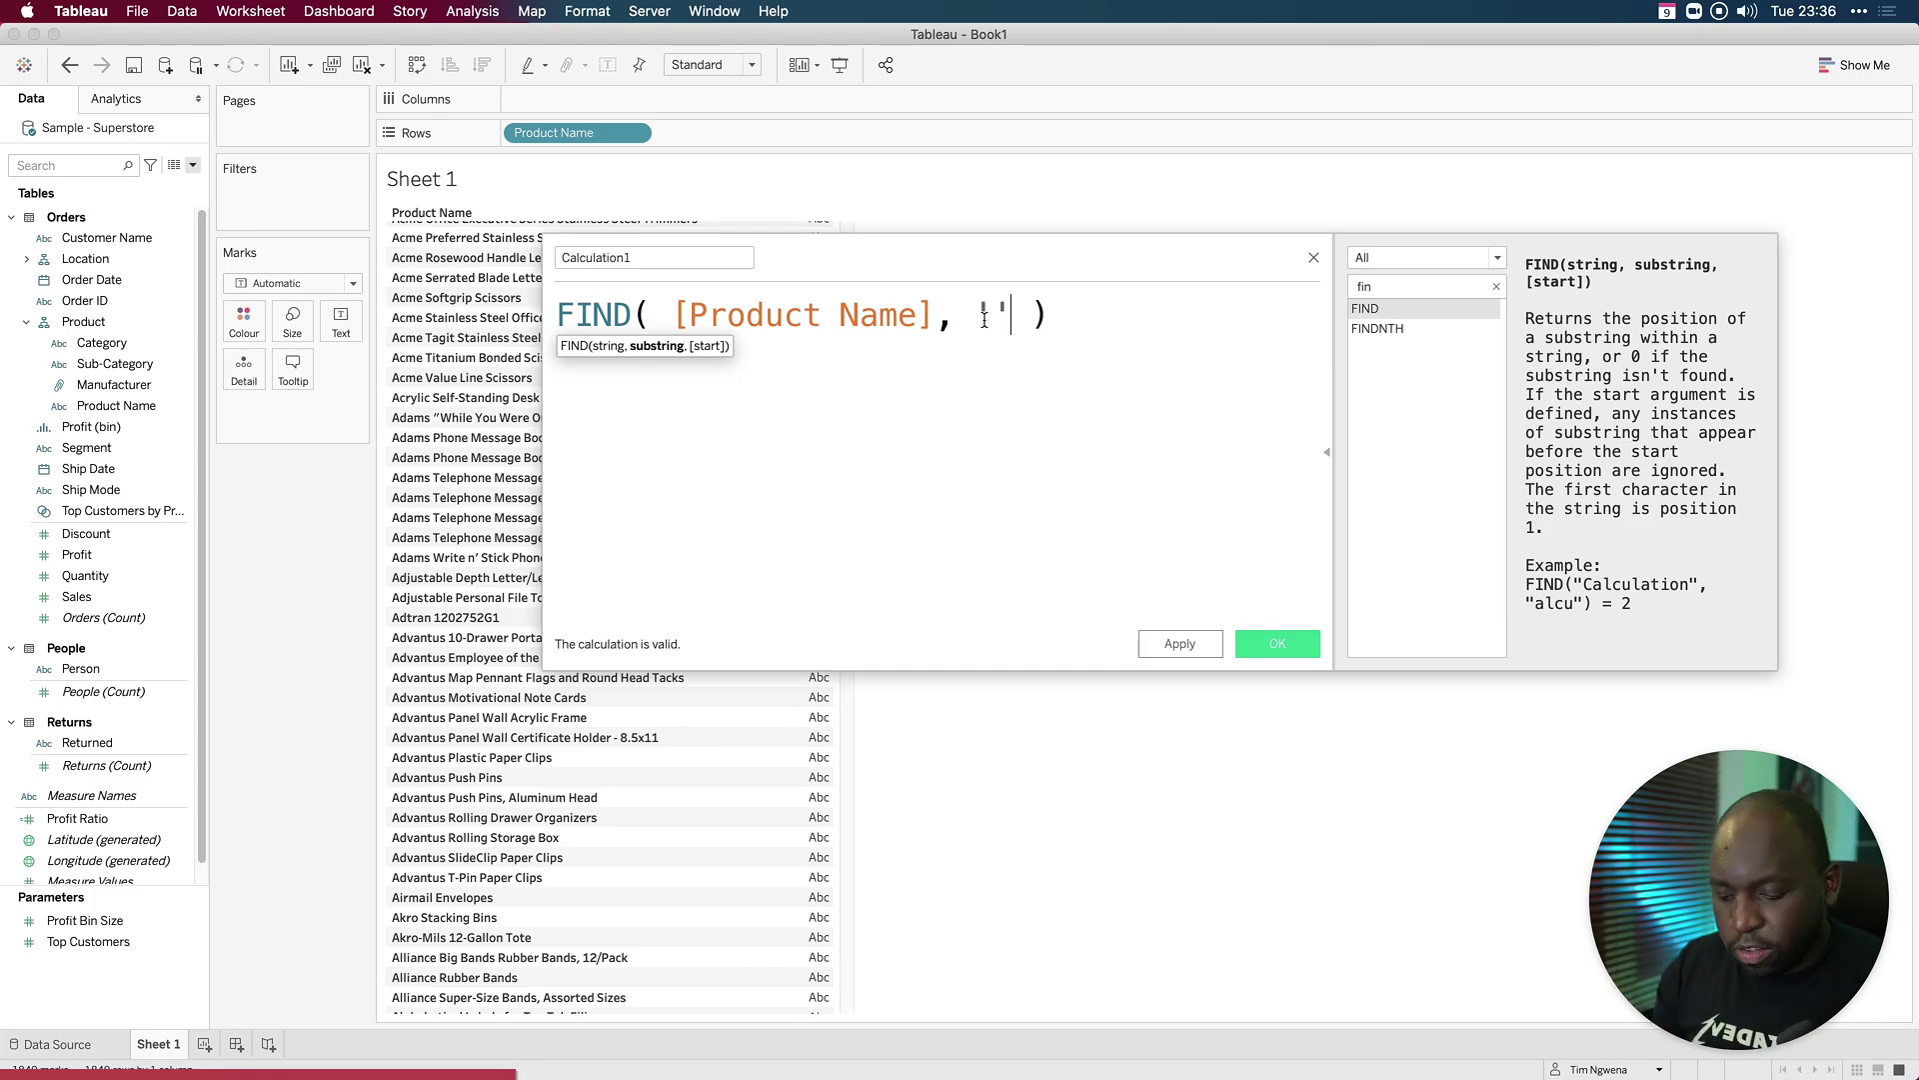
pyautogui.press('Left')
pyautogui.write(',')
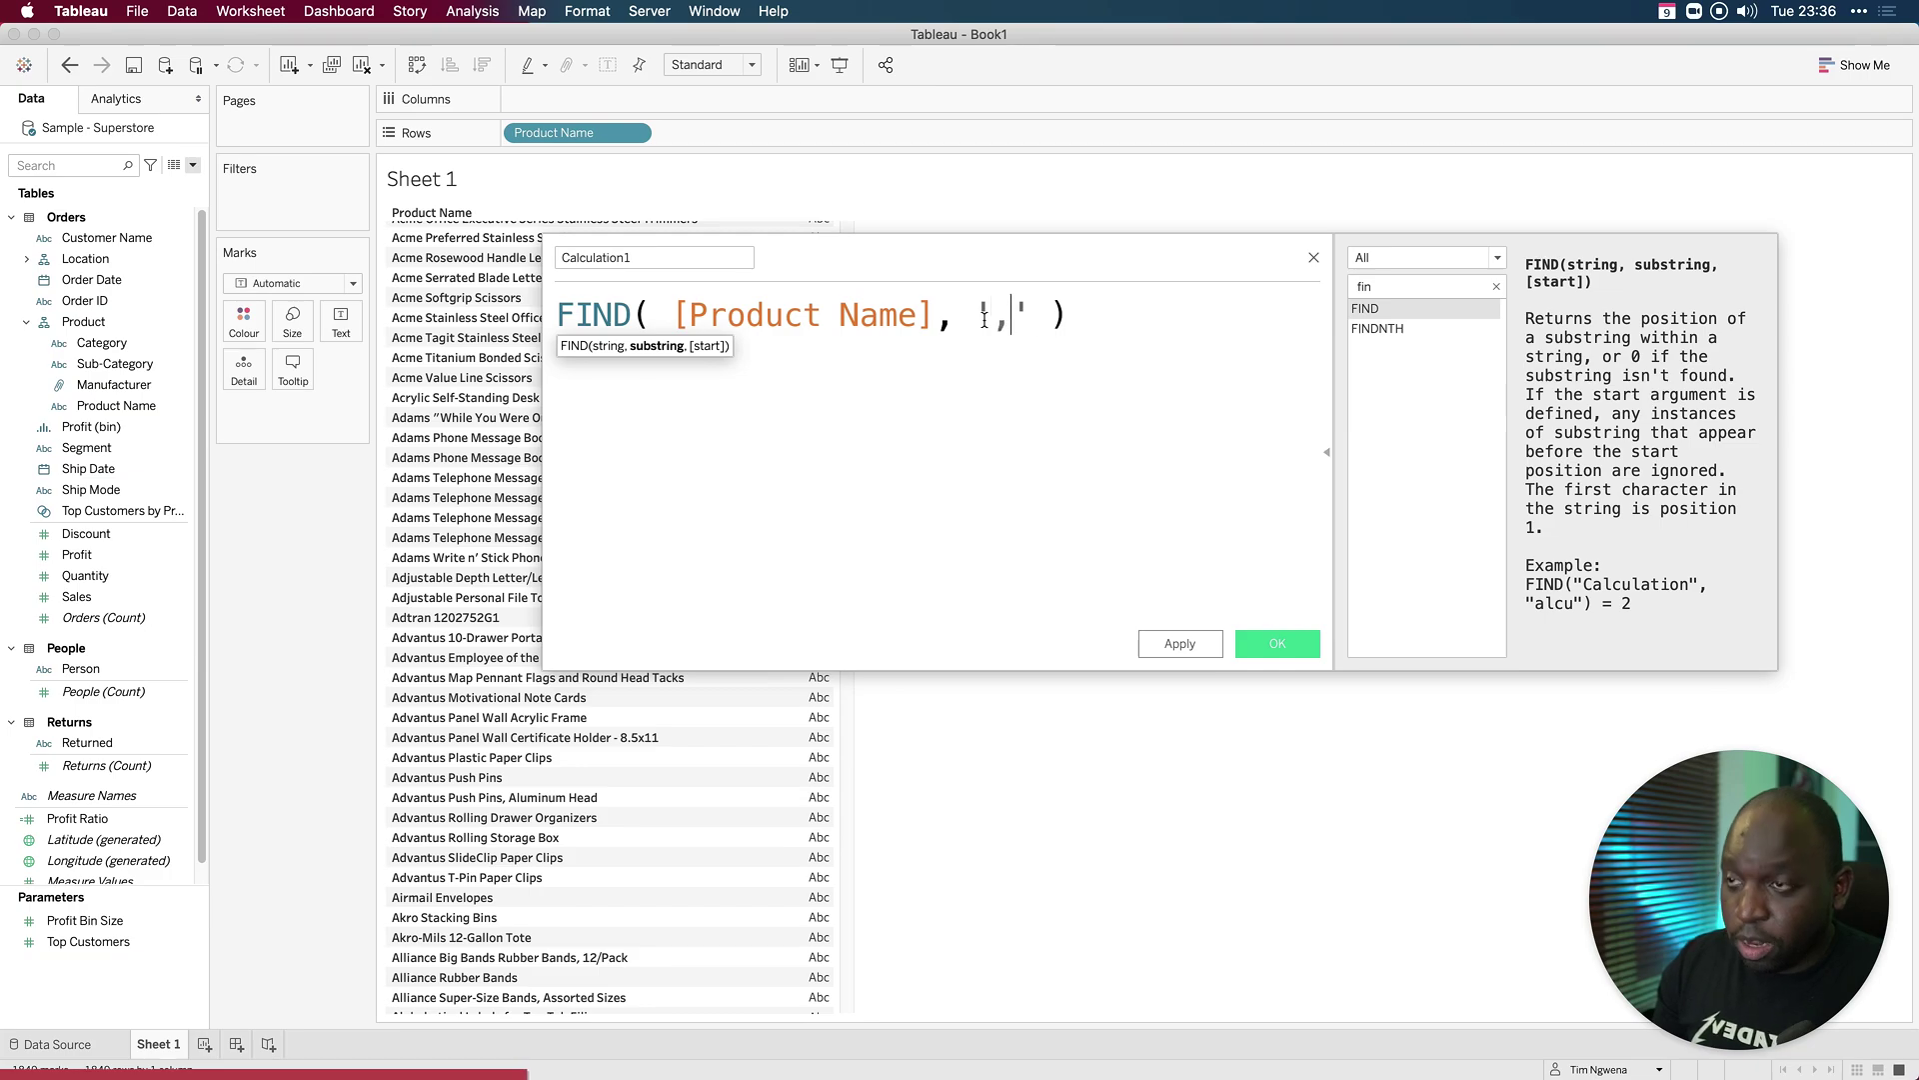
# Step: Name the calculation 'Comma finder' and apply it
pyautogui.click(711, 258)
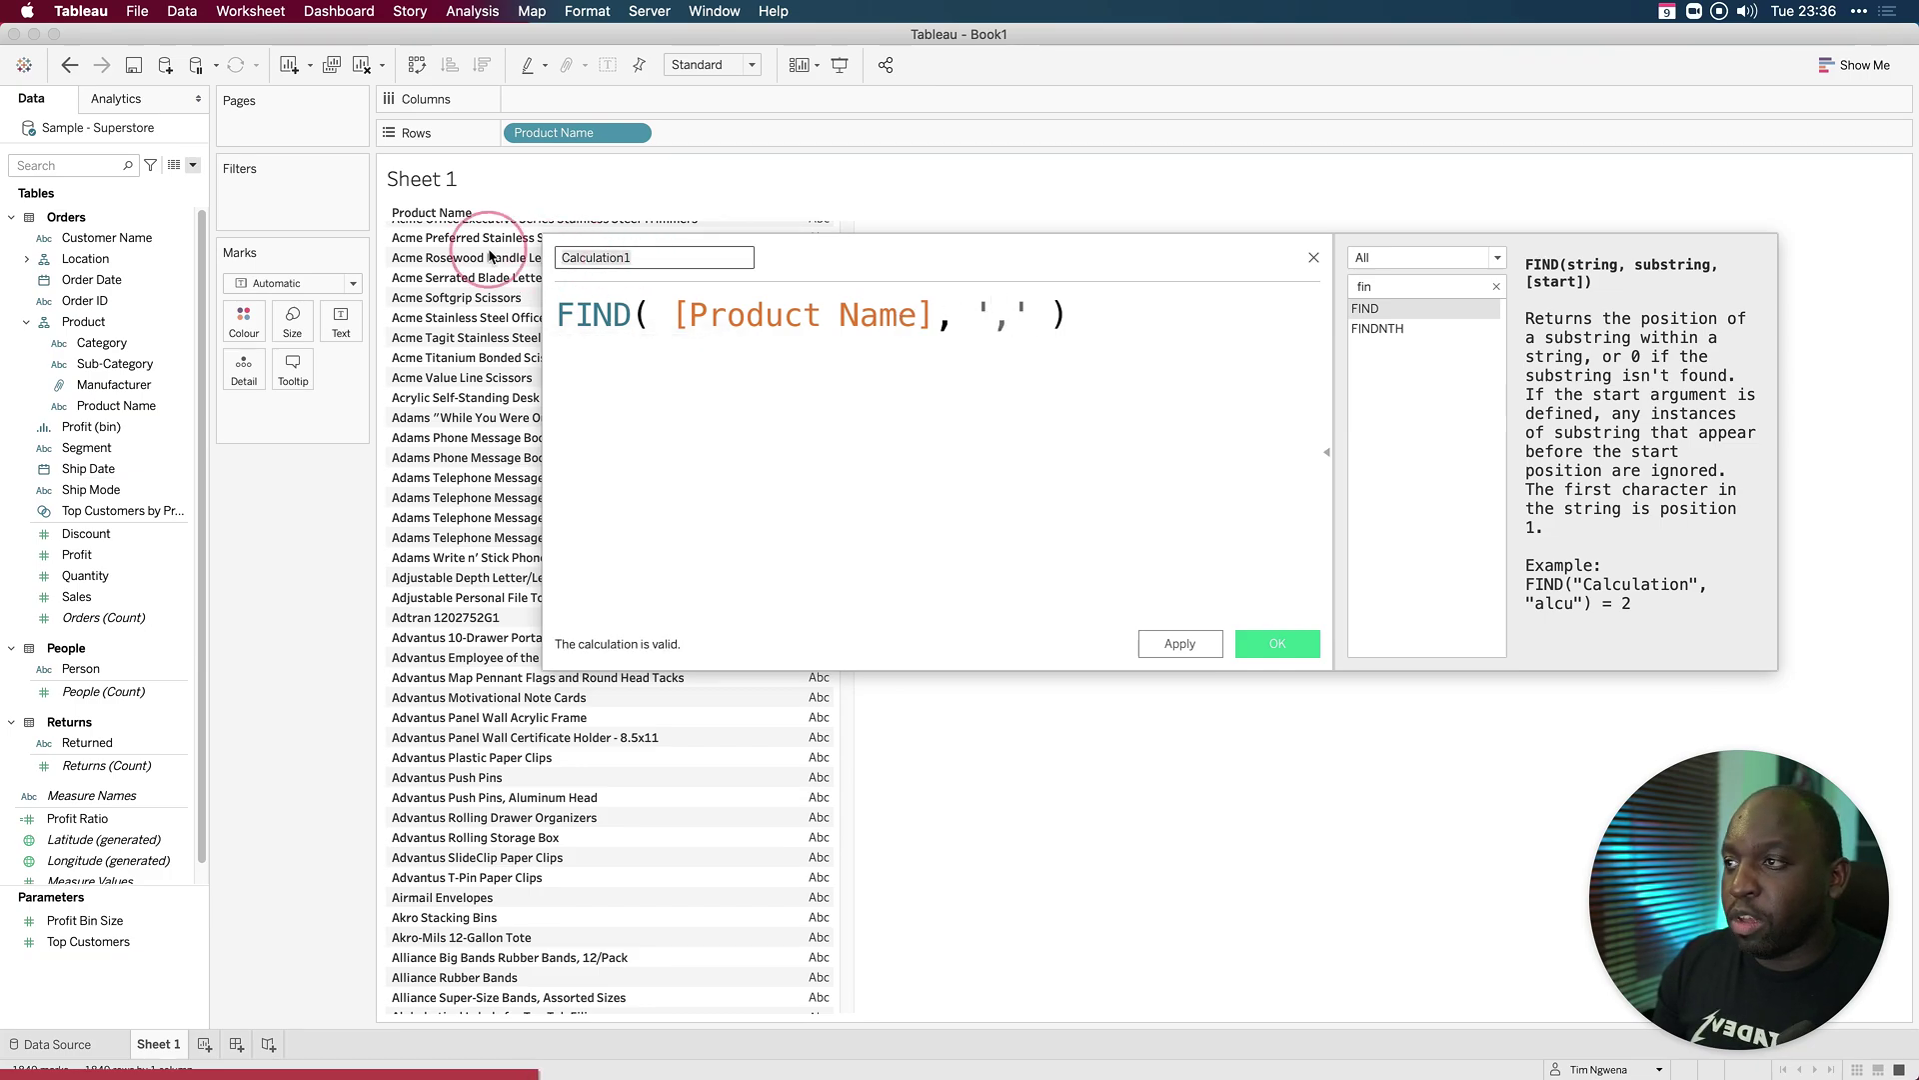
pyautogui.write('Comm')
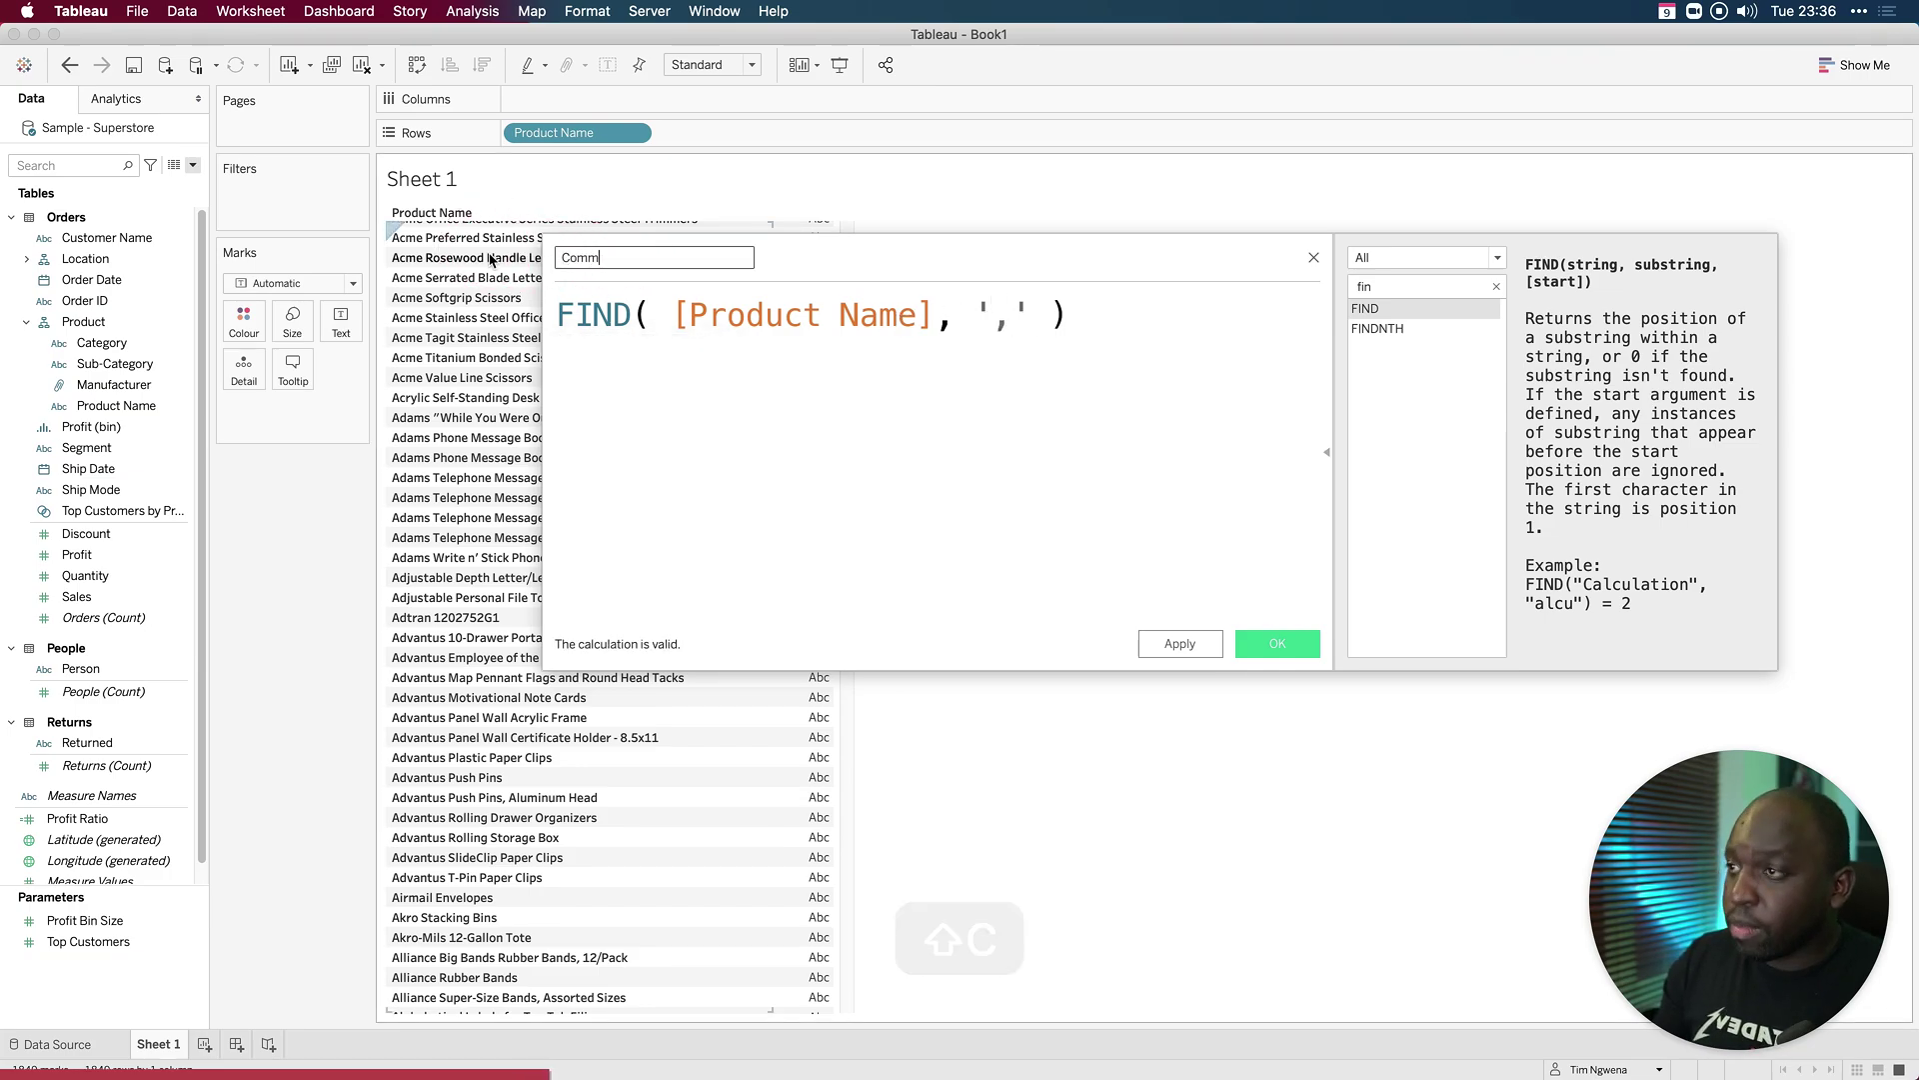
pyautogui.write('a finder')
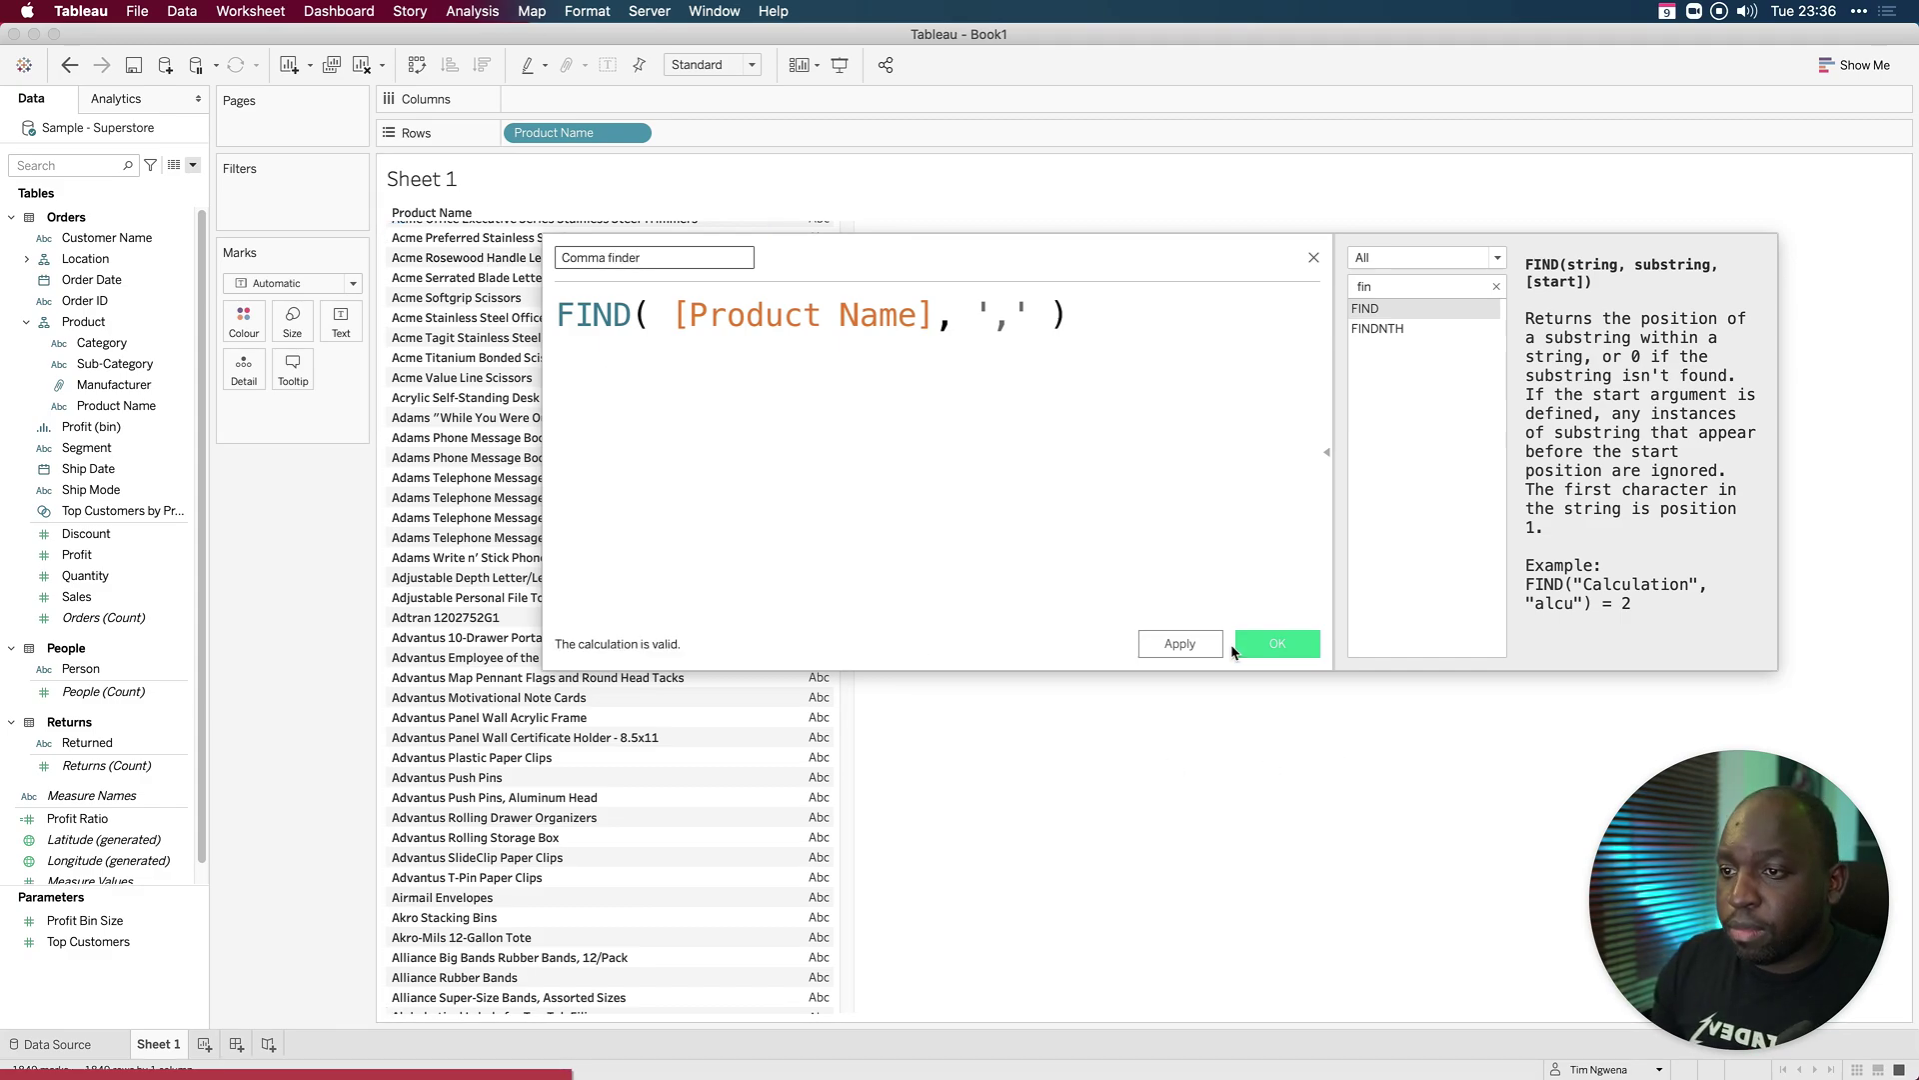
pyautogui.click(1177, 644)
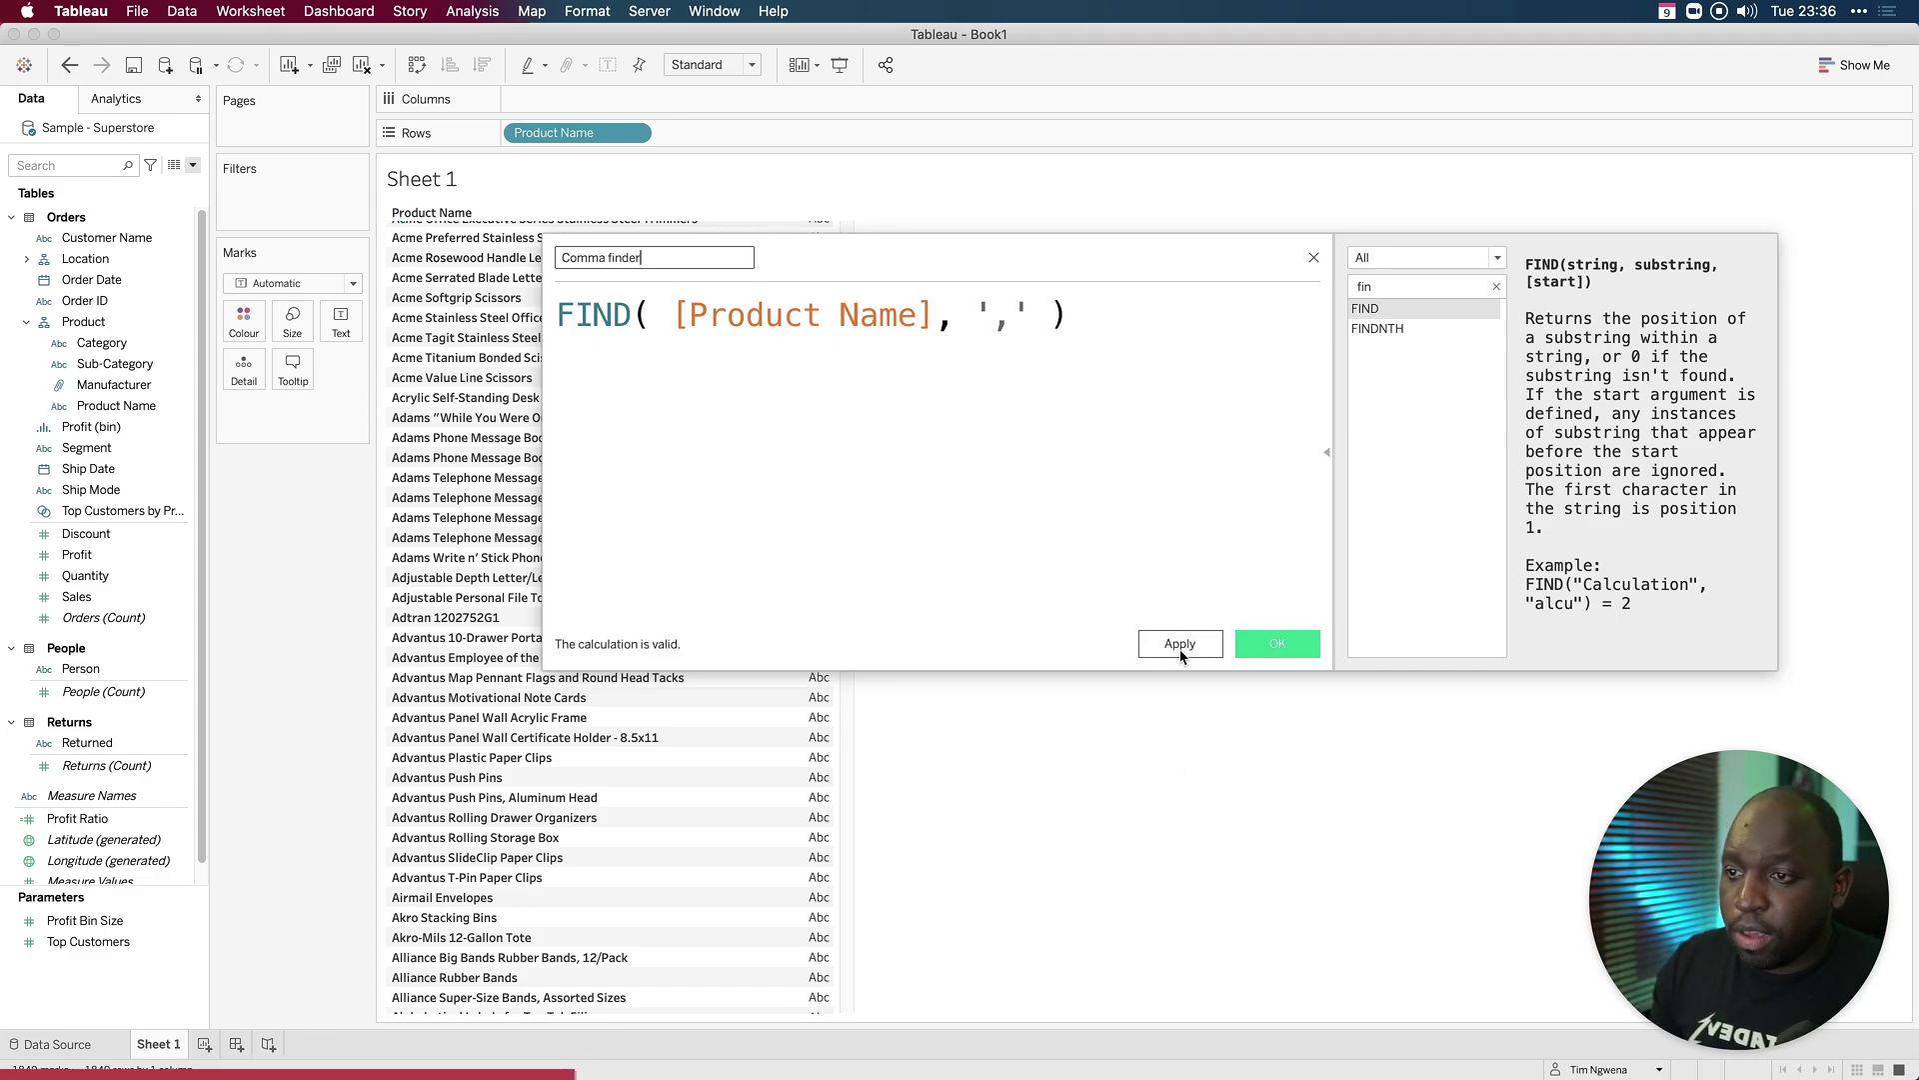
# Step: Show SUM(Comma finder) beside each product name and widen the names column
pyautogui.click(1282, 652)
pyautogui.moveTo(108, 532); pyautogui.dragTo(816, 322)
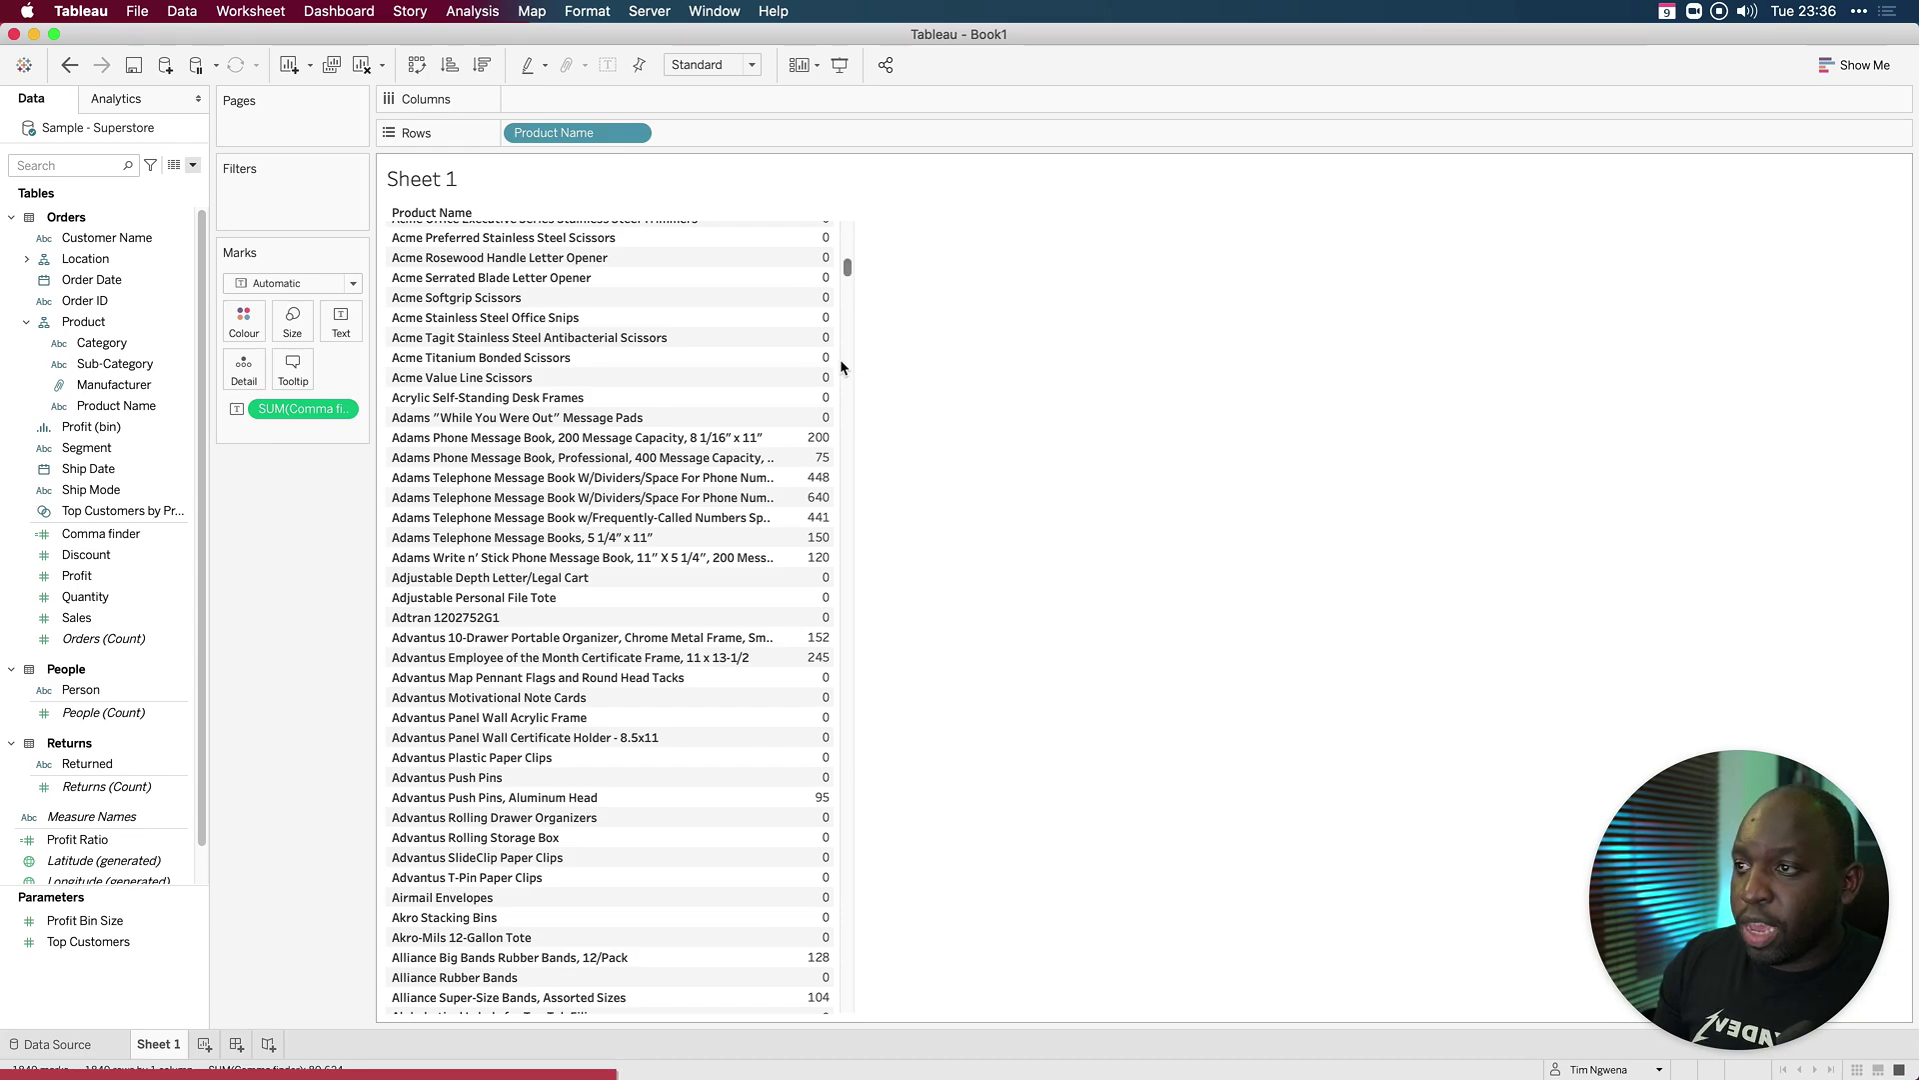
pyautogui.moveTo(809, 373)
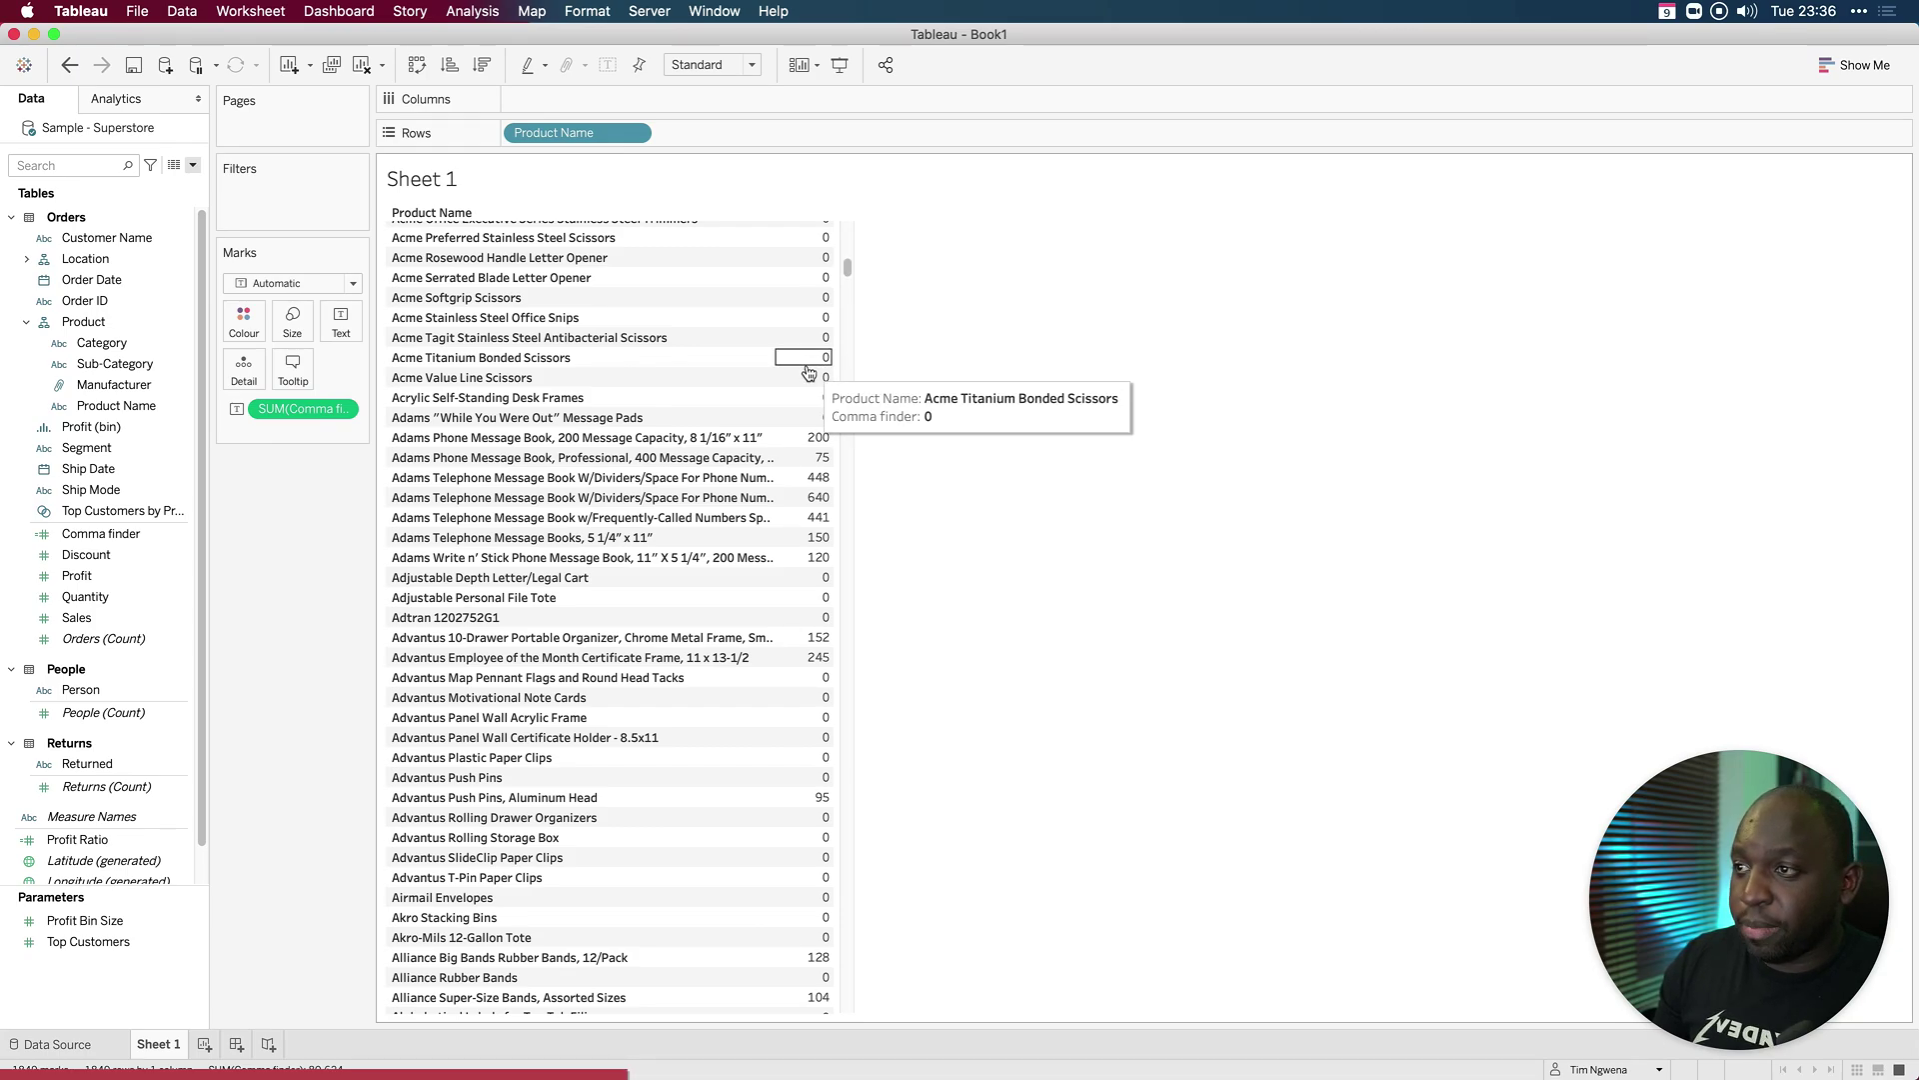
pyautogui.moveTo(804, 365); pyautogui.dragTo(1088, 356)
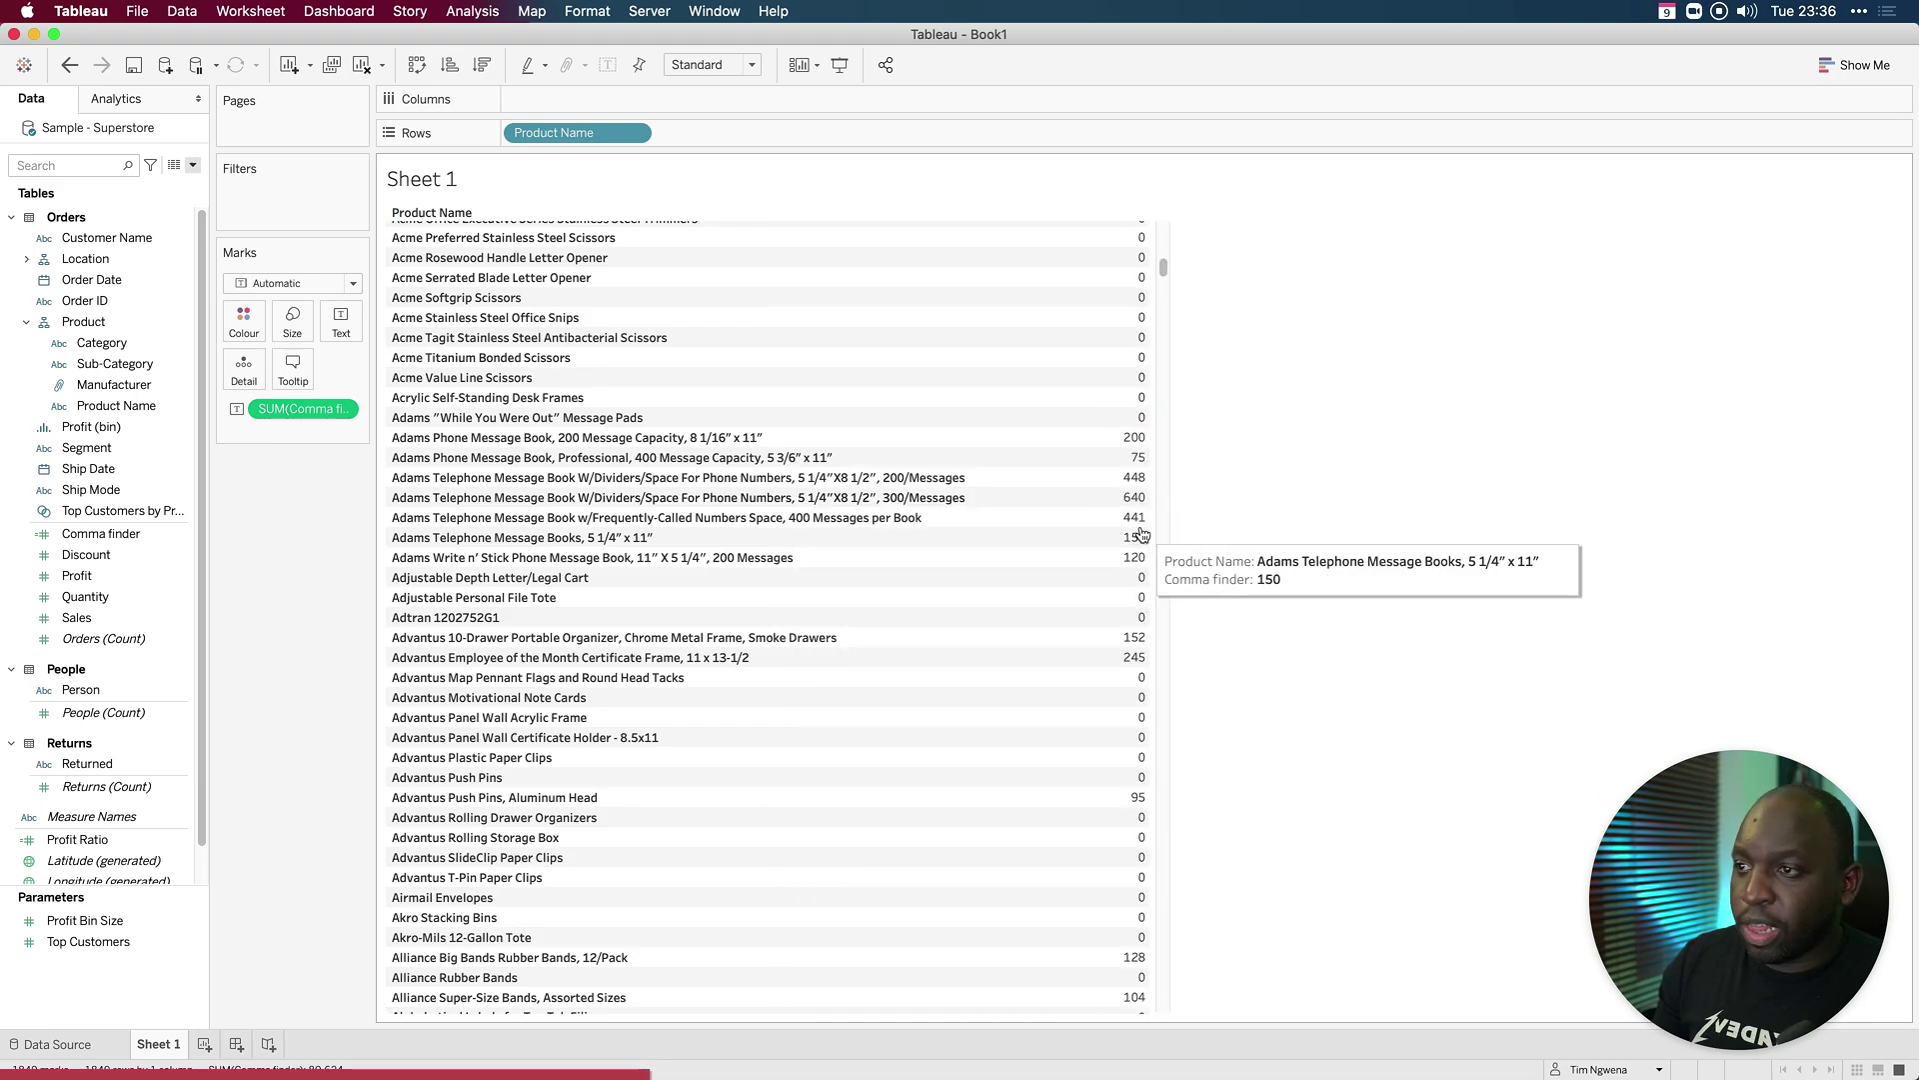
pyautogui.click(1141, 484)
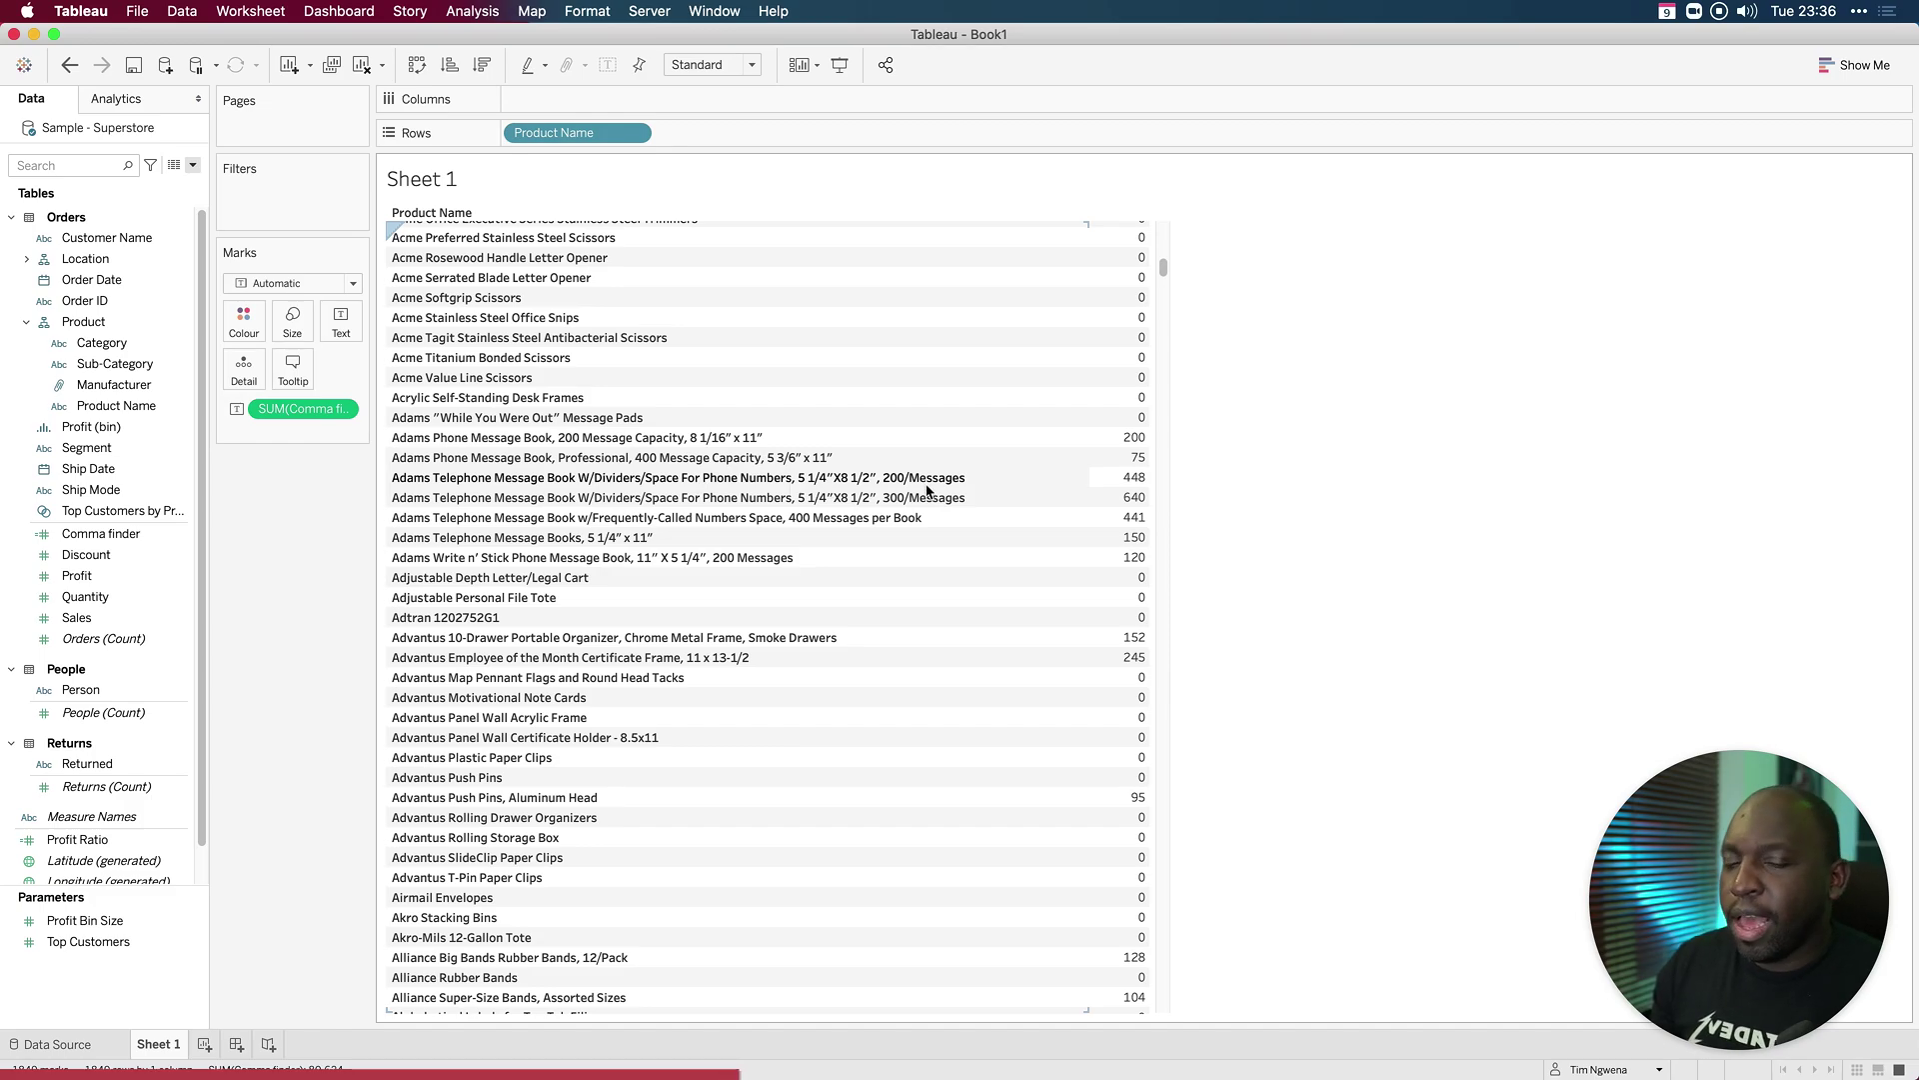
pyautogui.press('Escape')
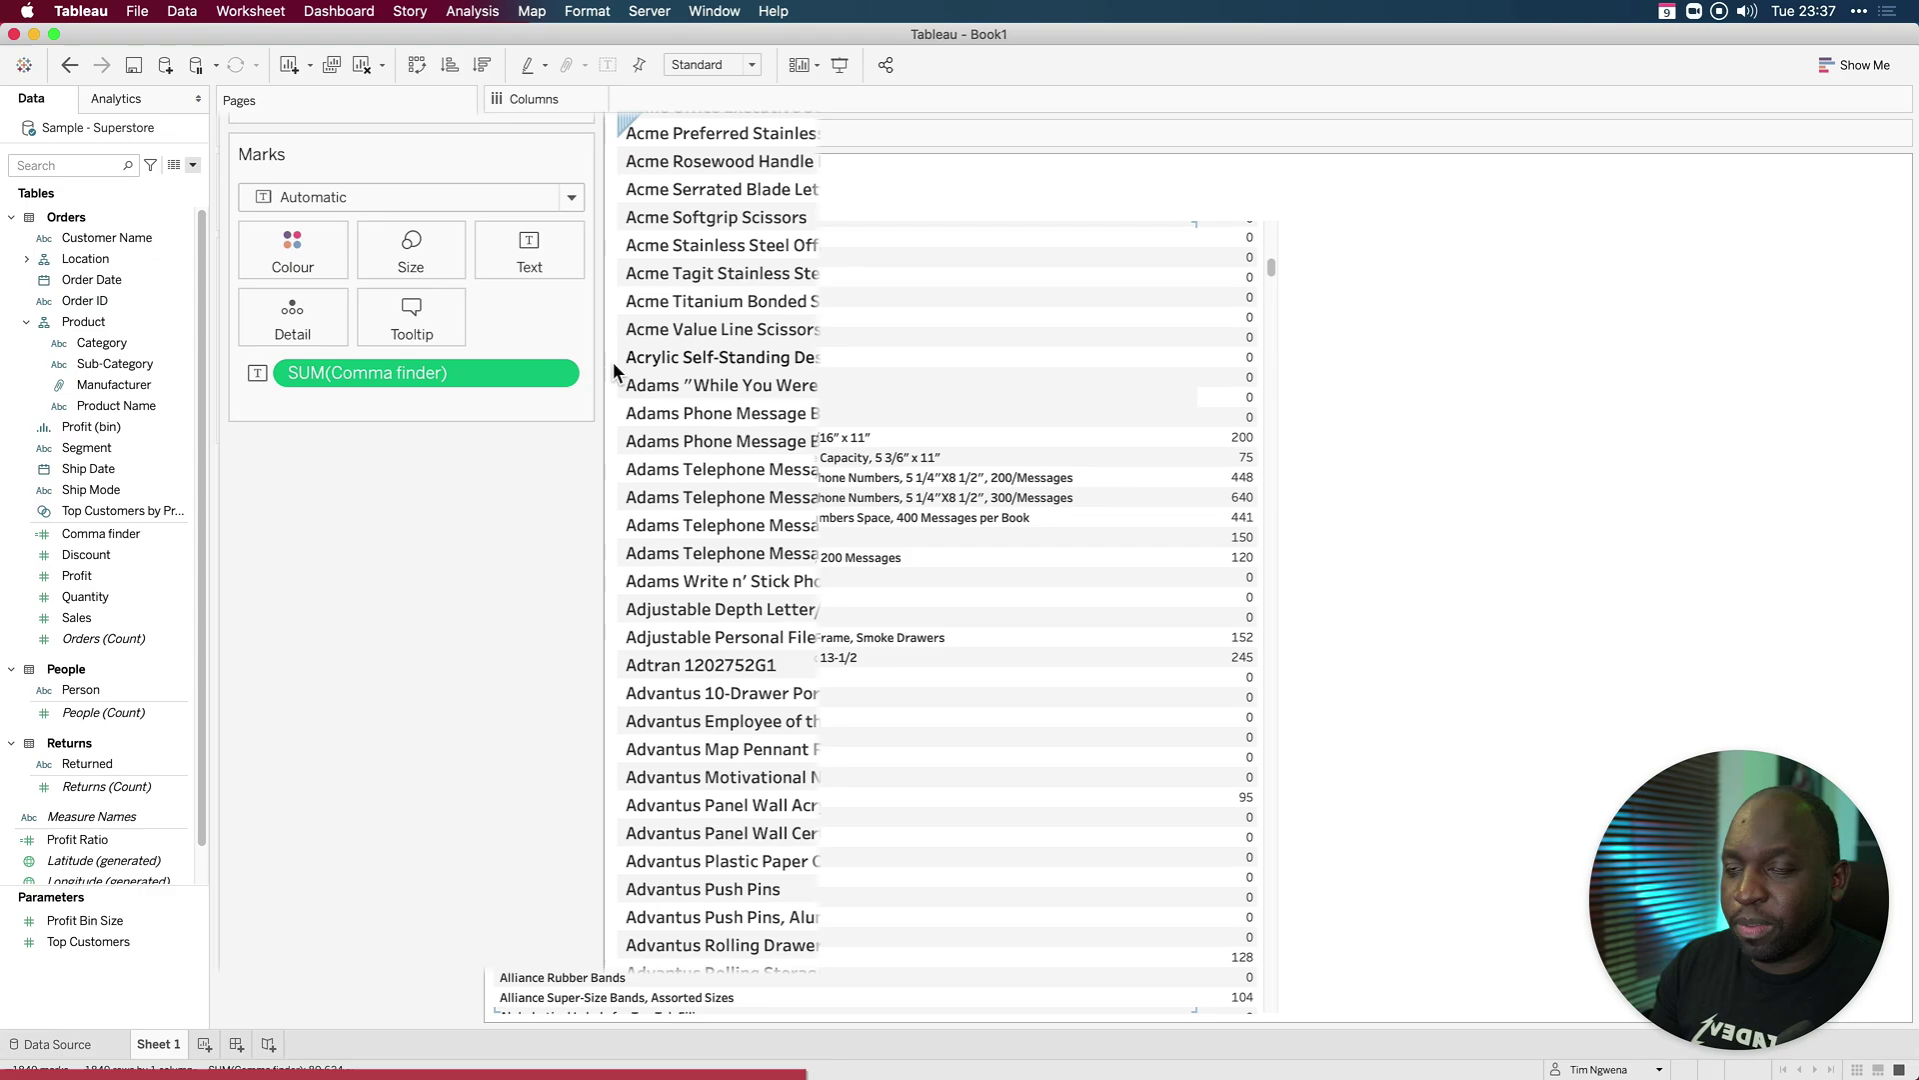
# Step: Change the Comma finder aggregation to Average, then to Minimum
pyautogui.click(554, 372)
pyautogui.moveTo(532, 622)
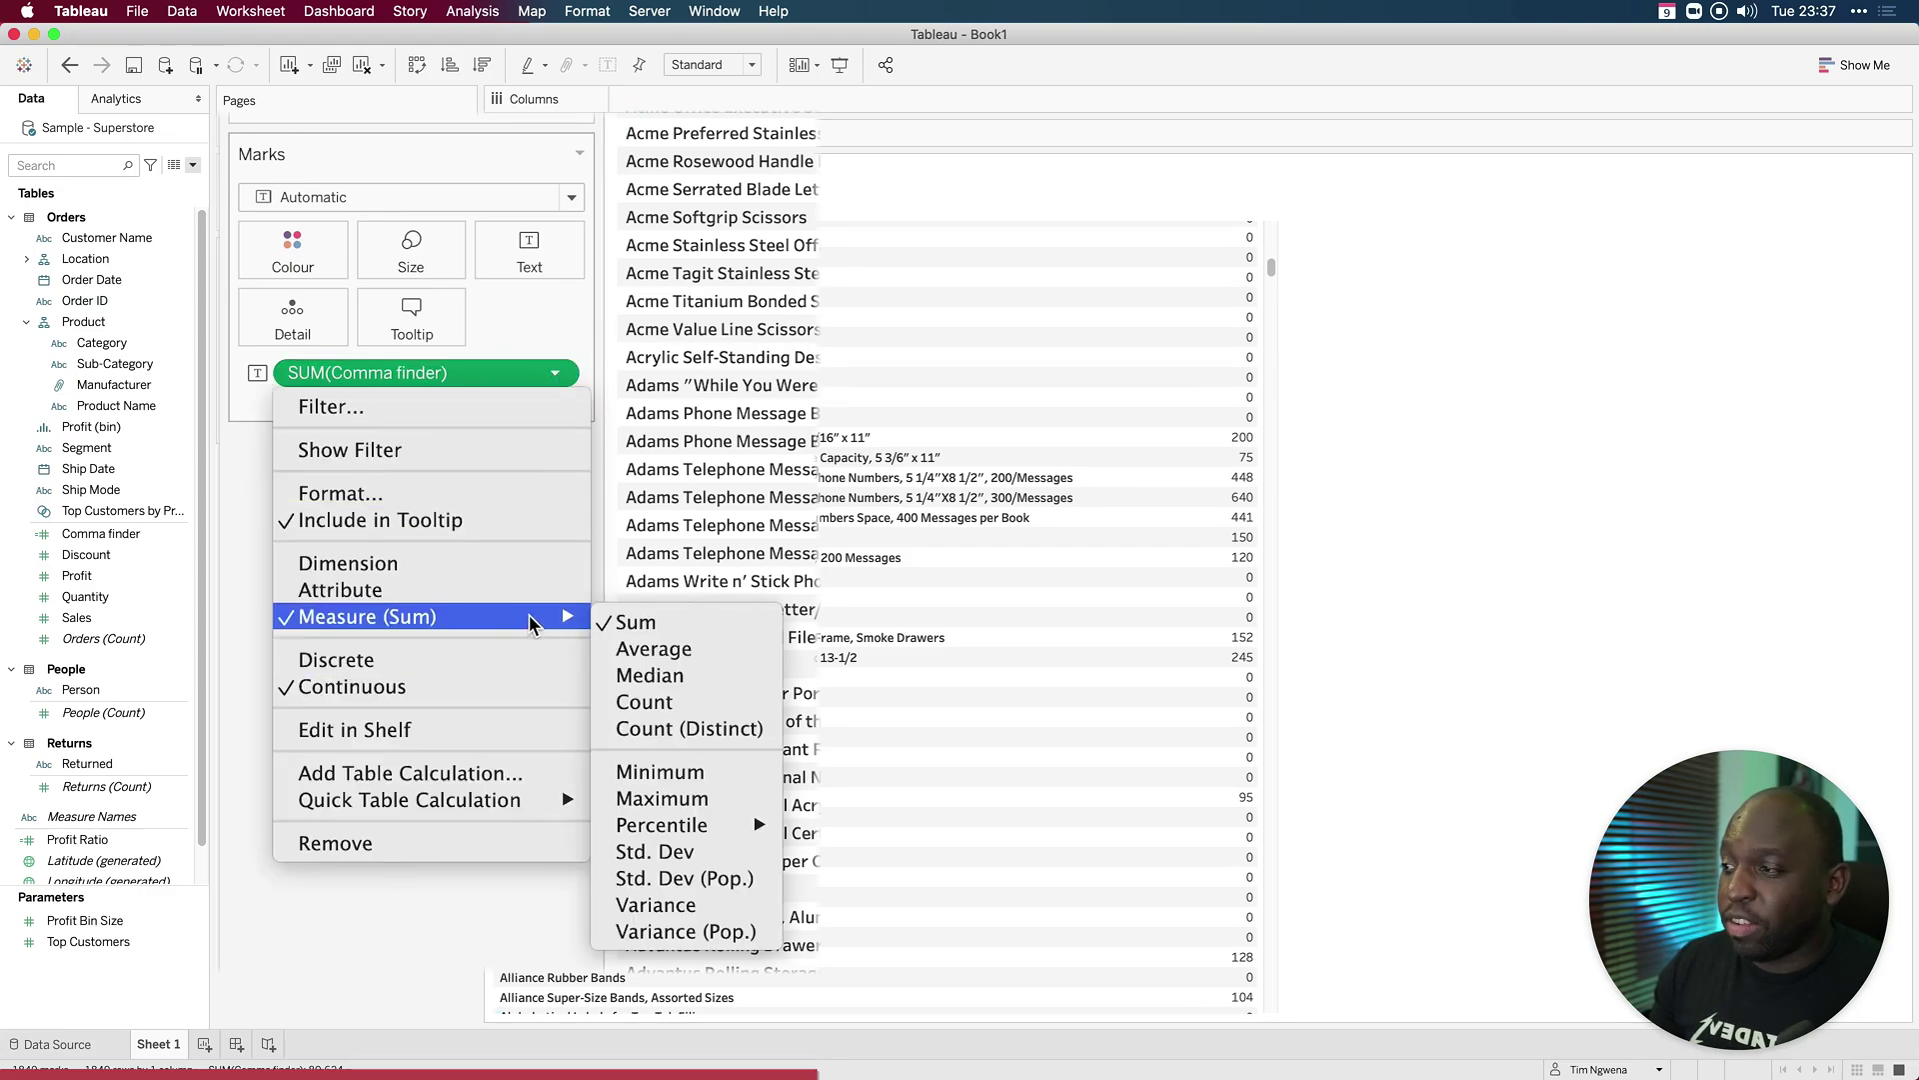
pyautogui.click(676, 651)
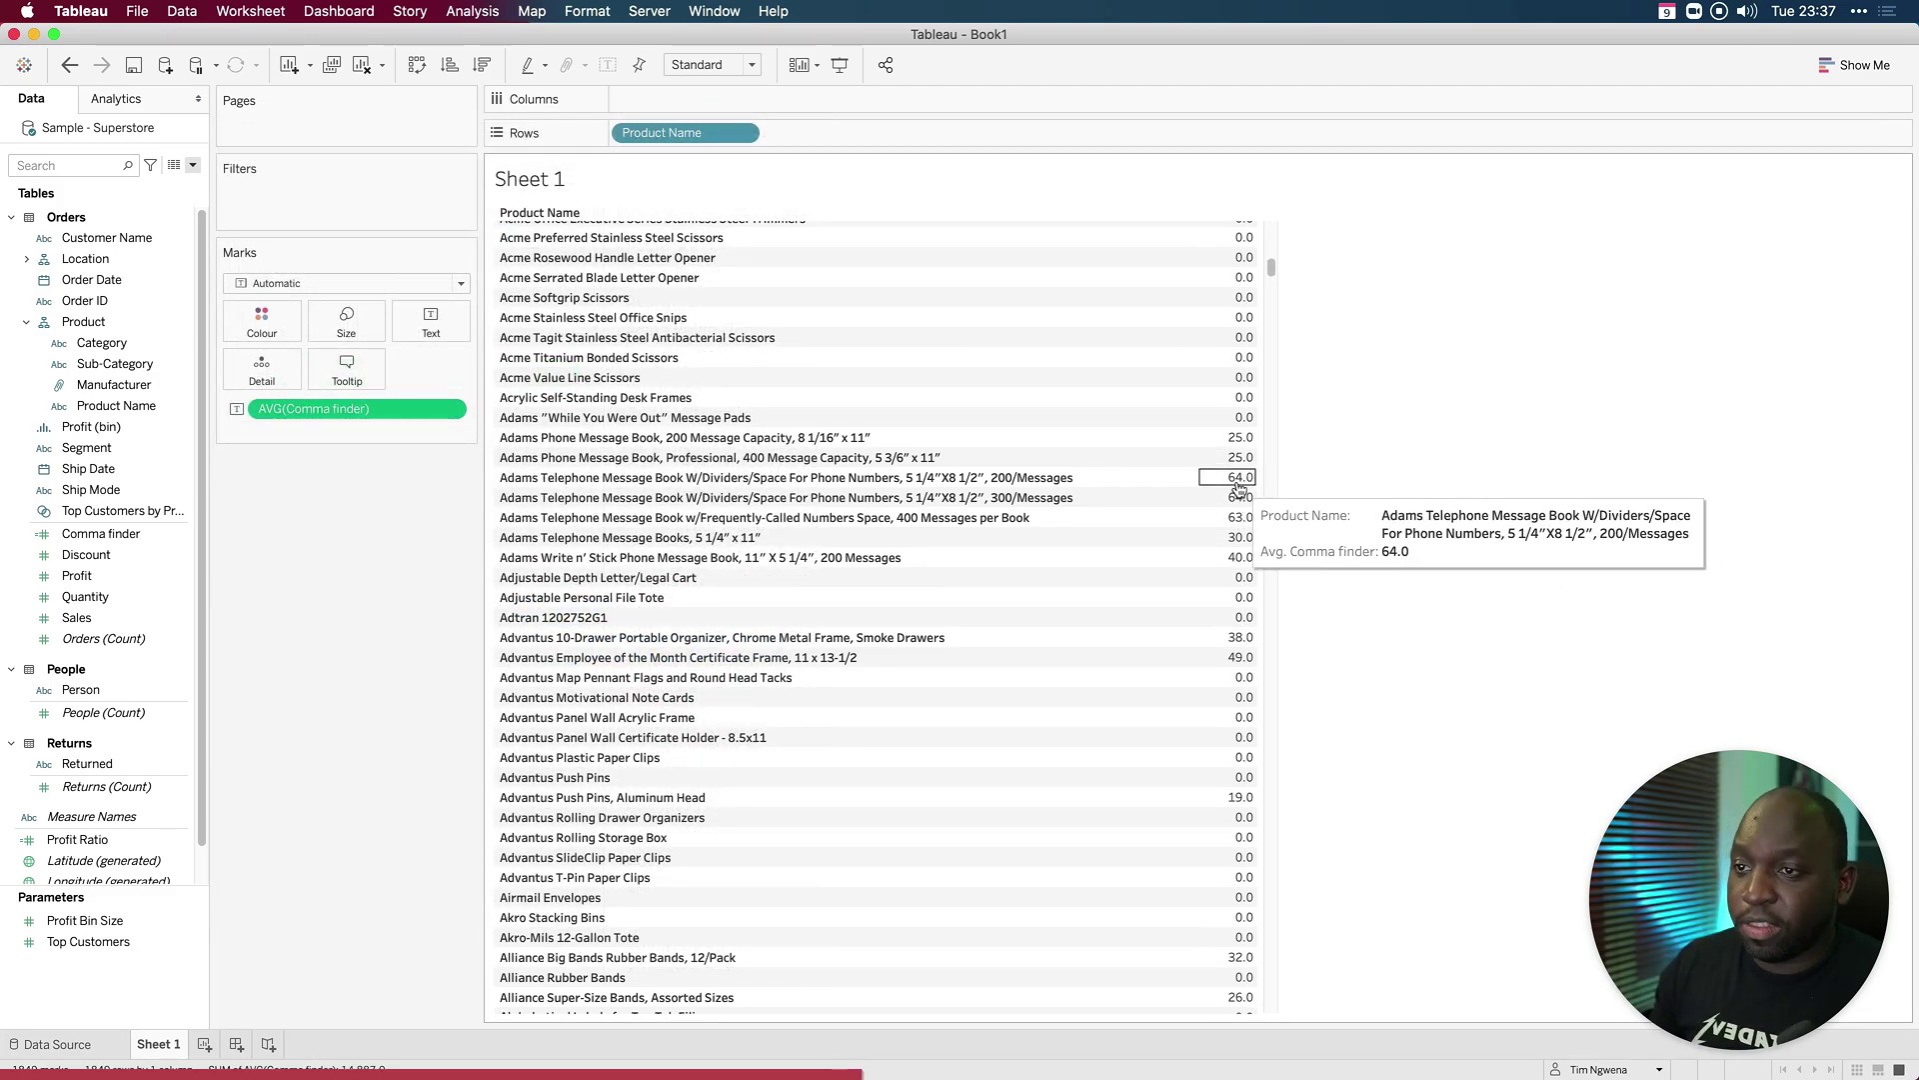
pyautogui.click(449, 409)
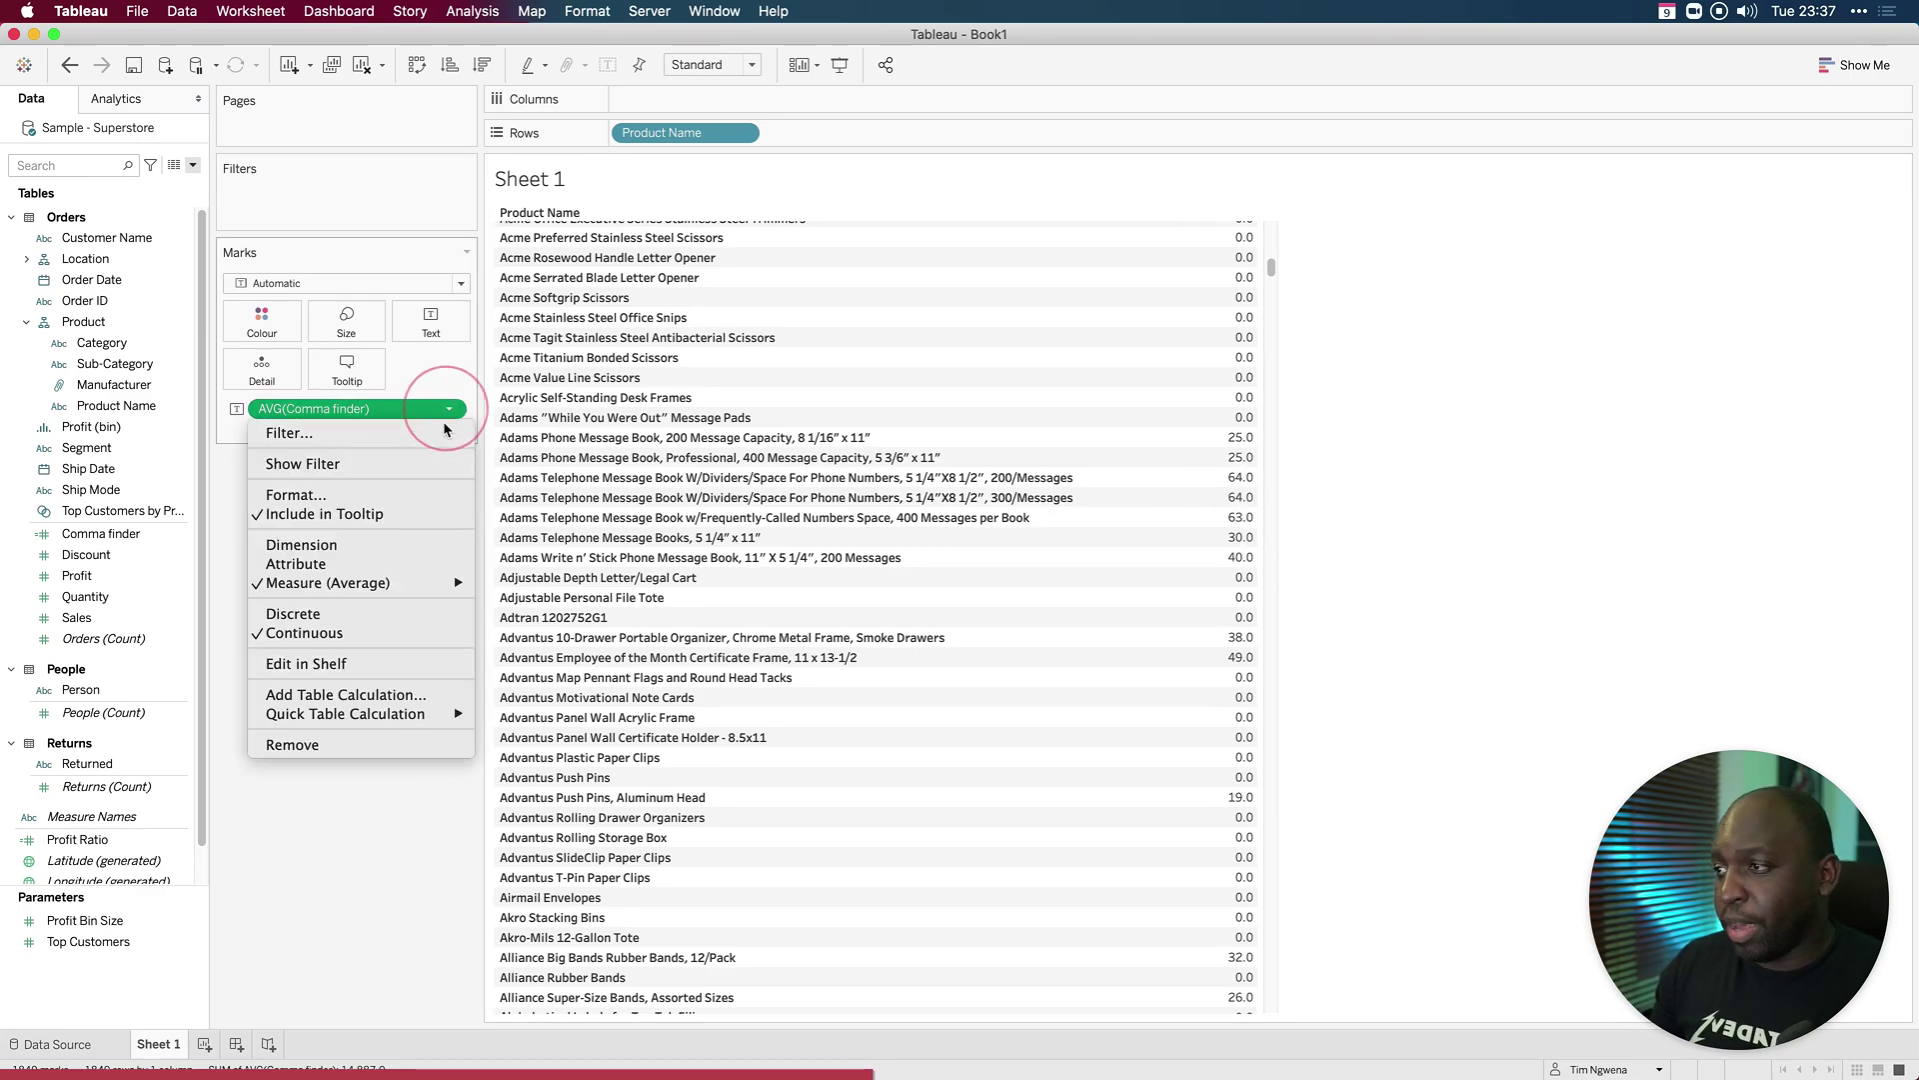
pyautogui.moveTo(430, 584)
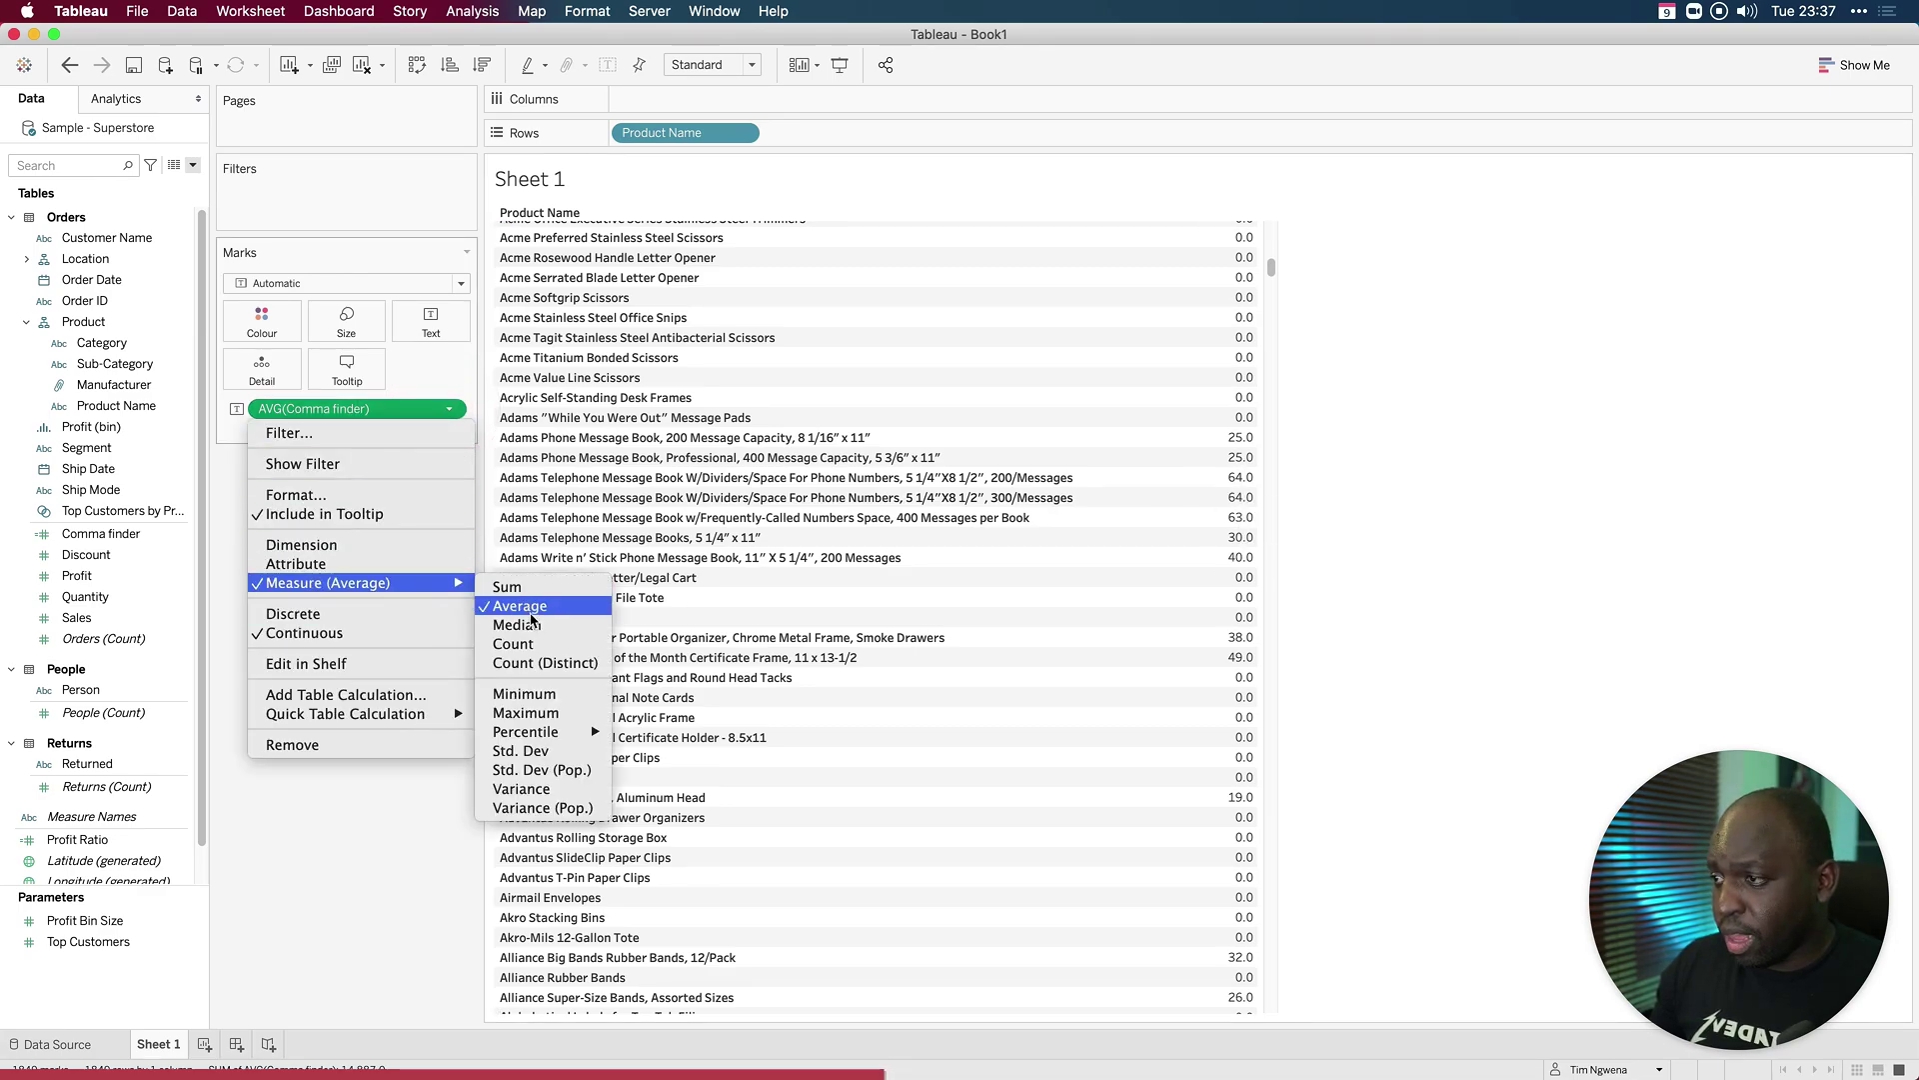
pyautogui.click(532, 695)
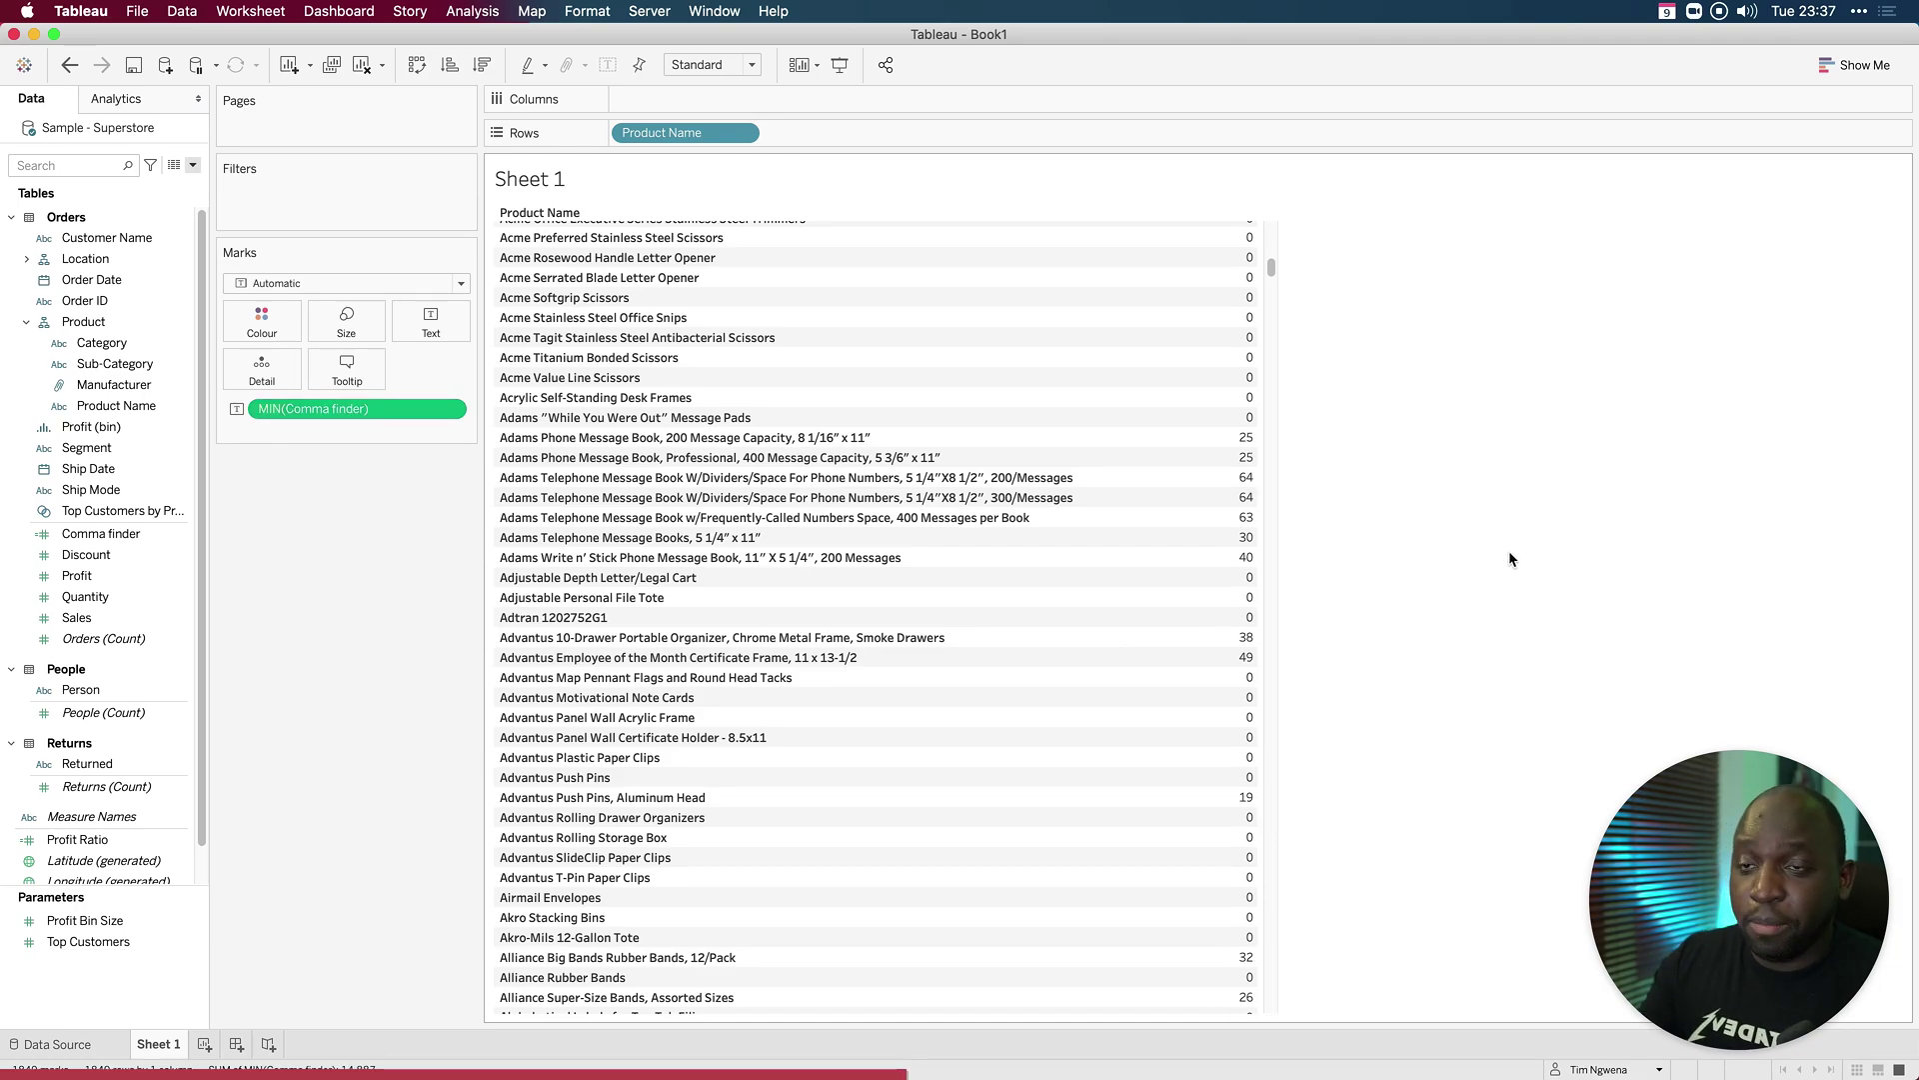
pyautogui.moveTo(1225, 467)
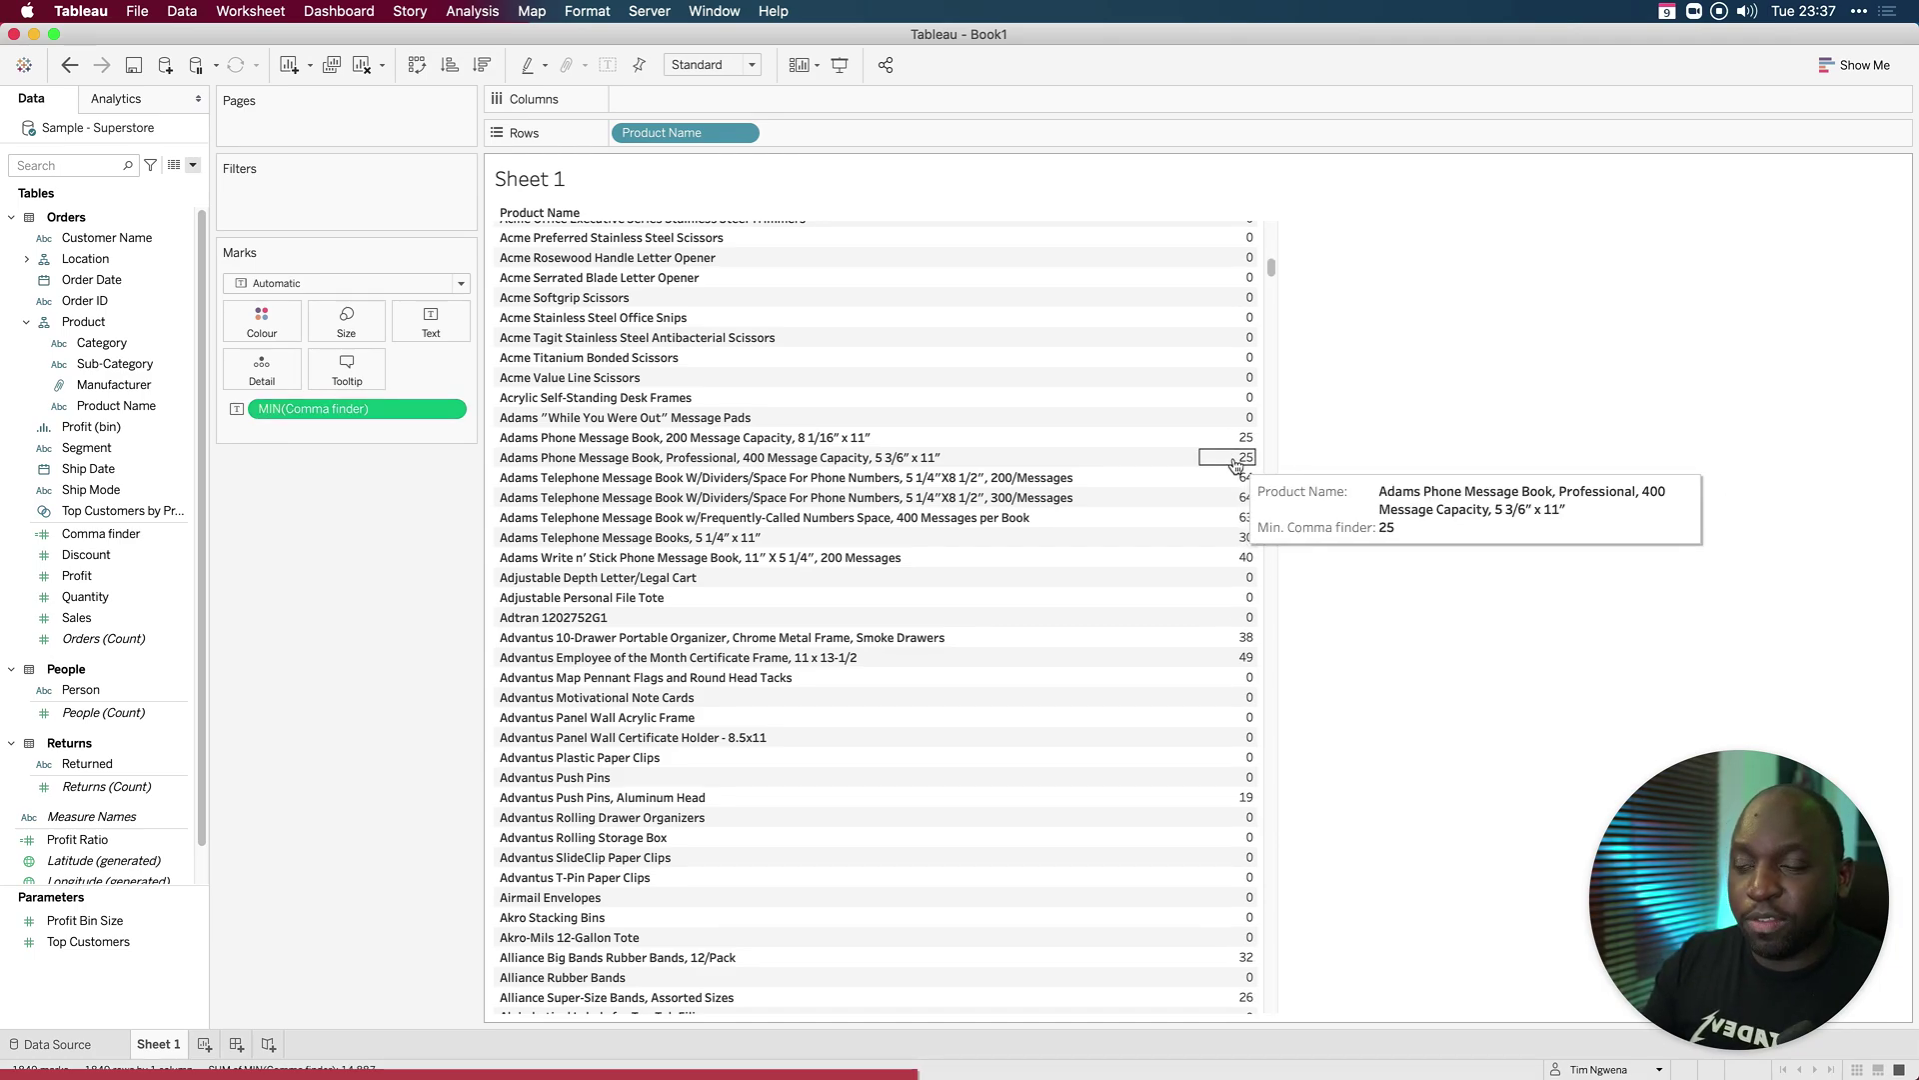
pyautogui.moveTo(1246, 502)
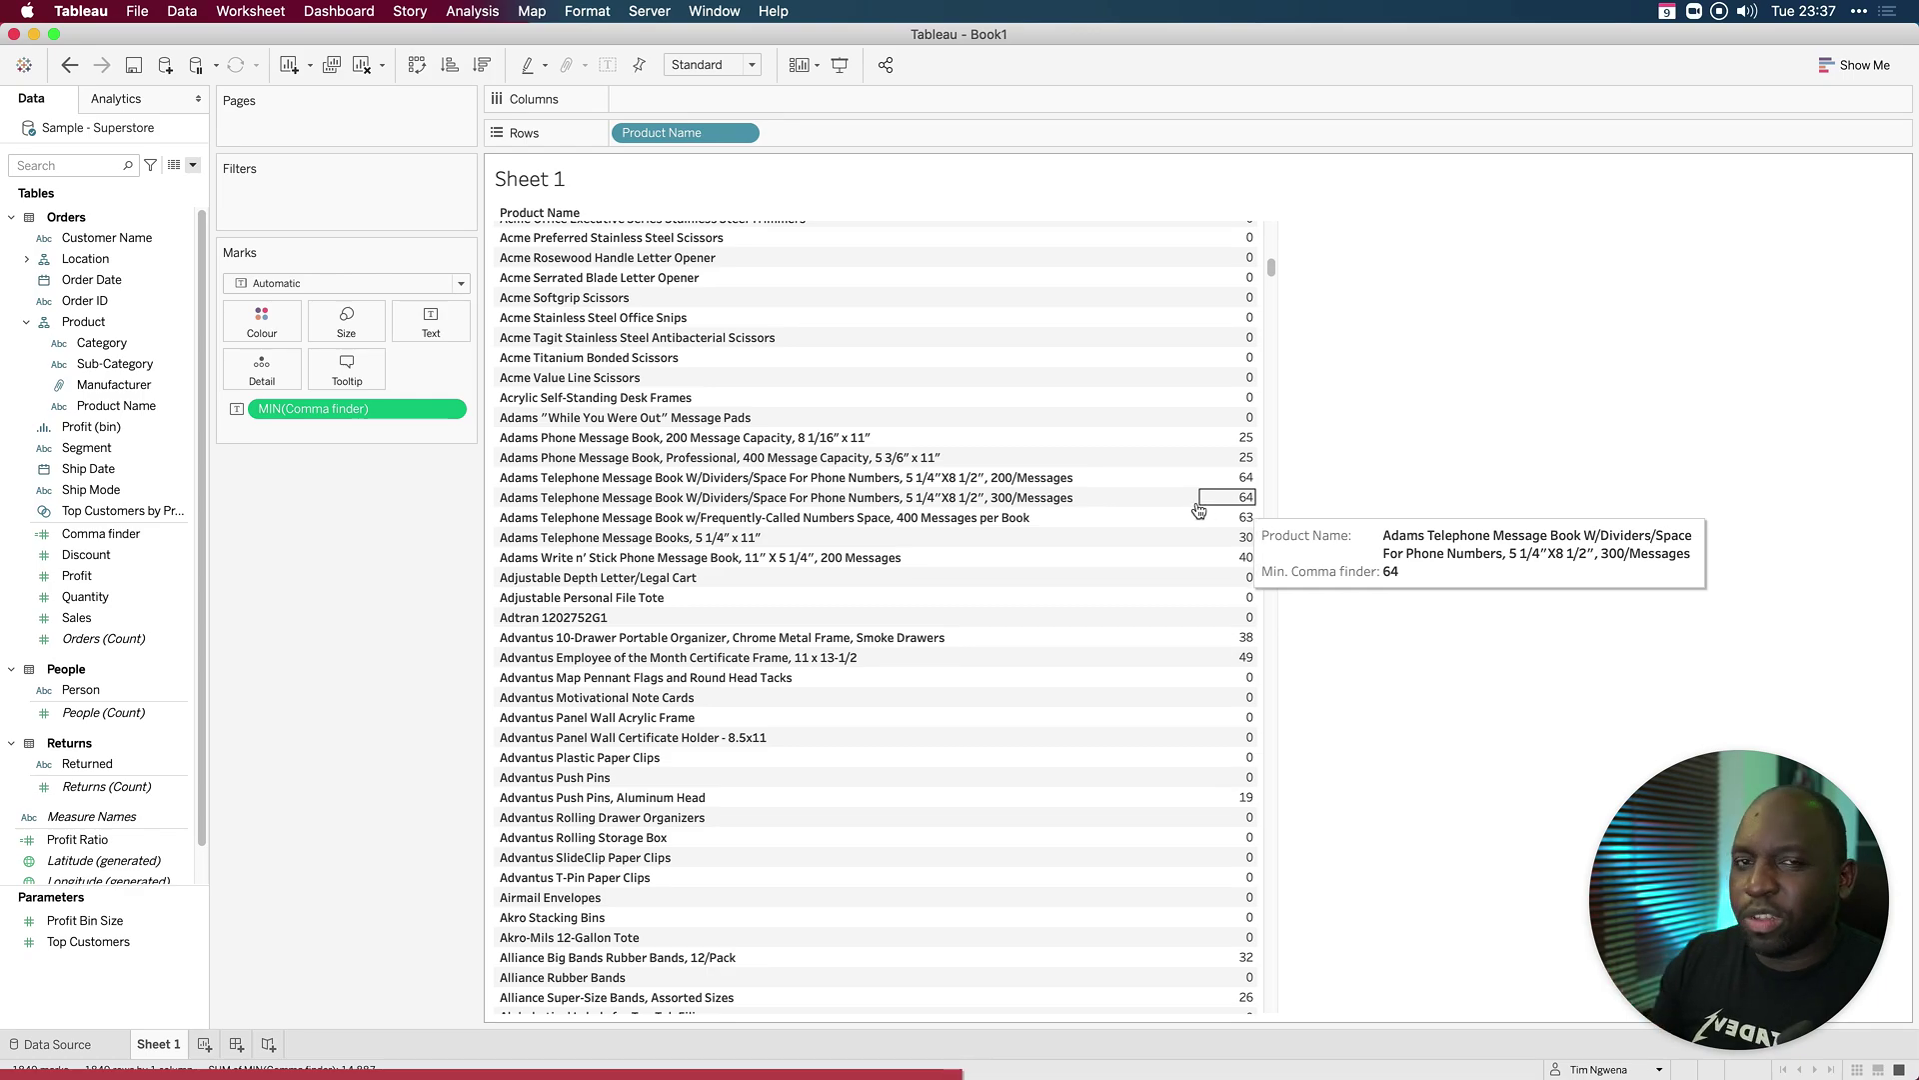
# Step: Compare Average once more, then leave Comma finder aggregated as Minimum
pyautogui.click(449, 408)
pyautogui.moveTo(395, 580)
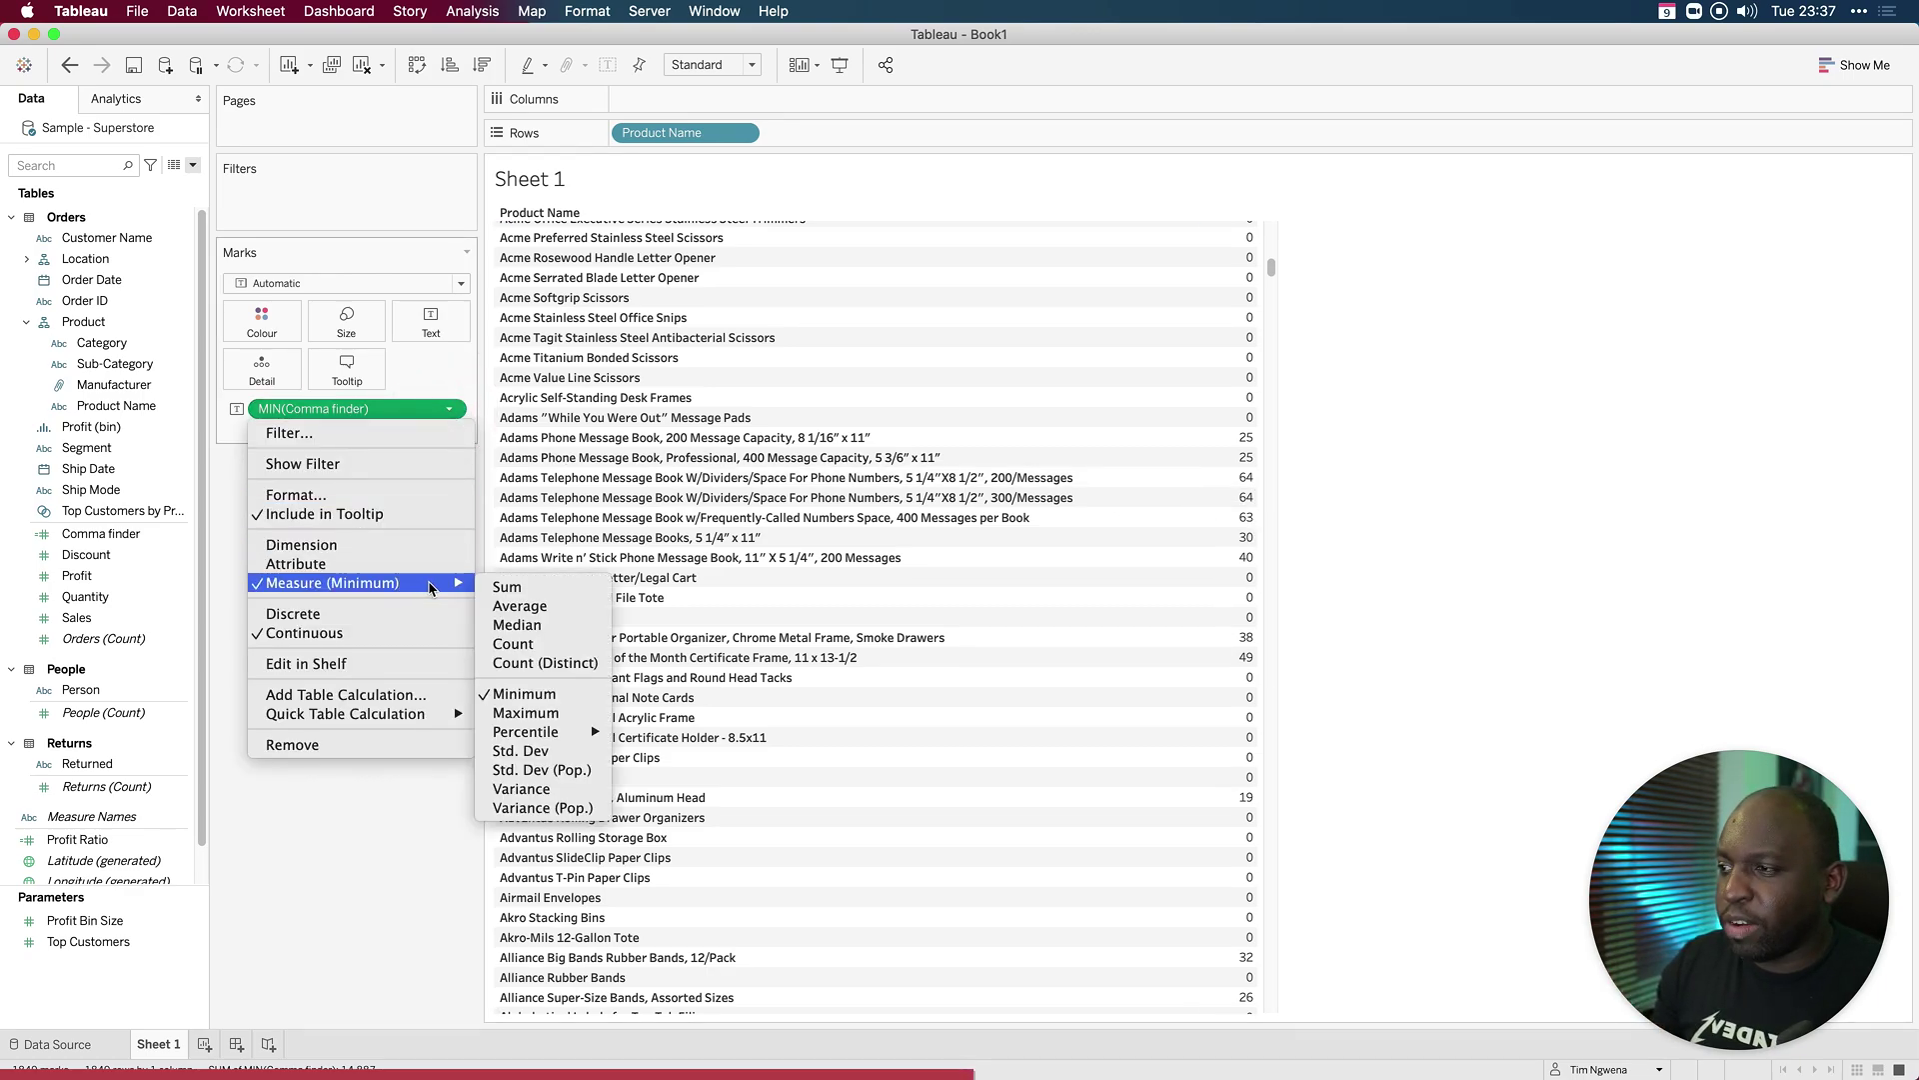
pyautogui.click(524, 603)
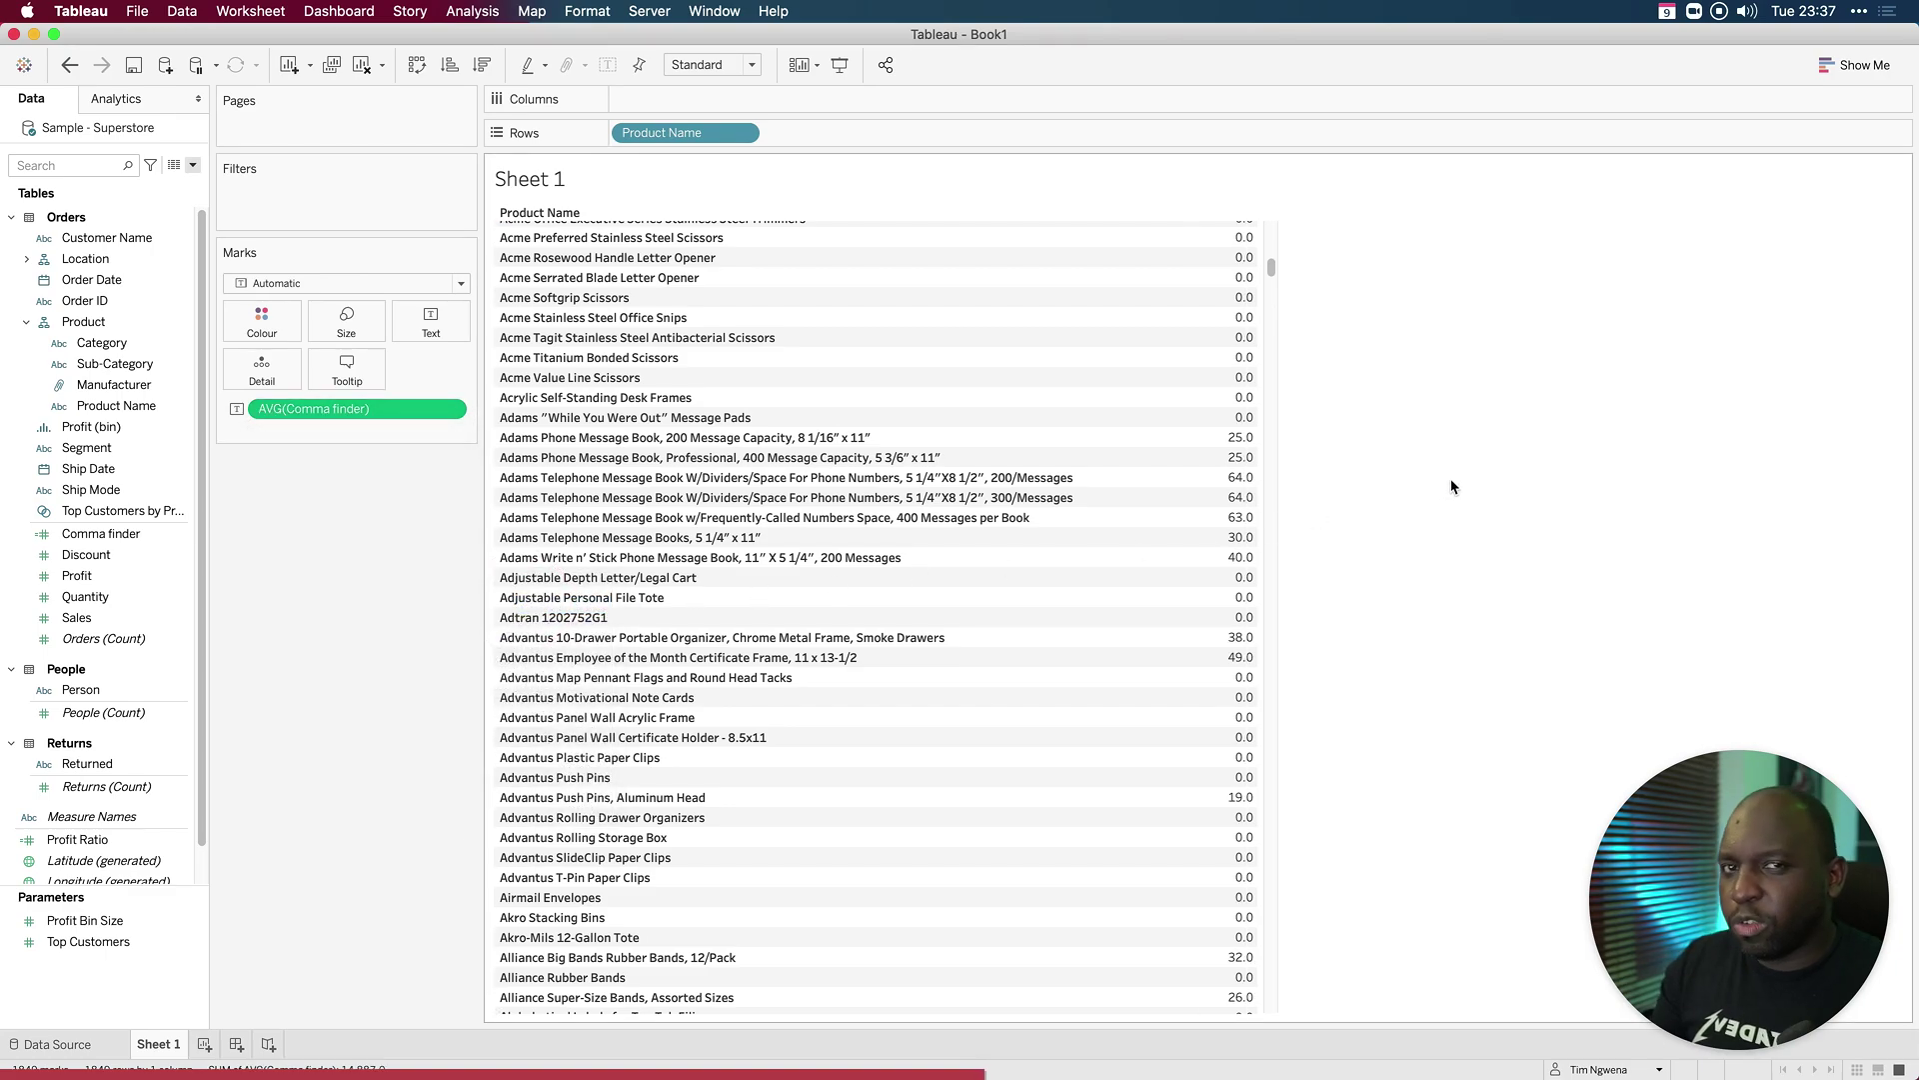
pyautogui.click(448, 409)
pyautogui.moveTo(416, 580)
pyautogui.click(539, 693)
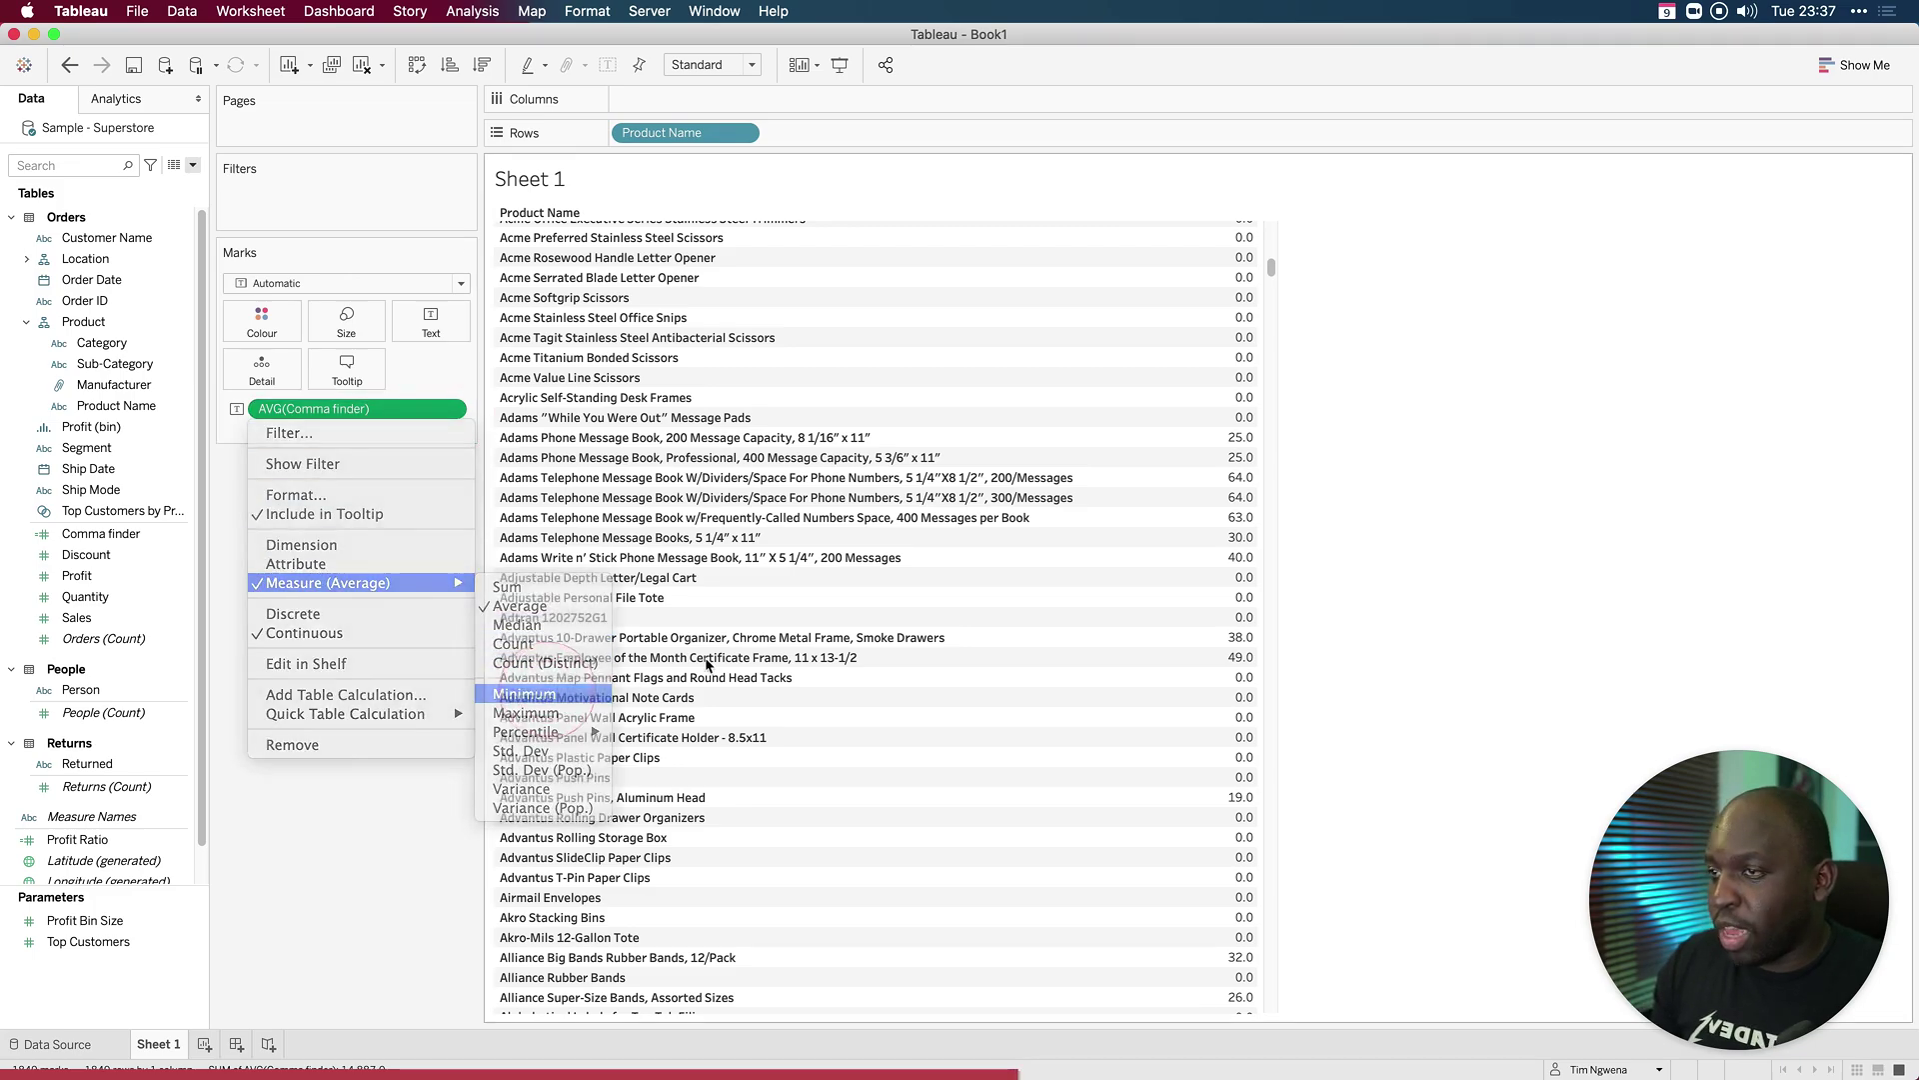
pyautogui.scroll(10, 1241, 478)
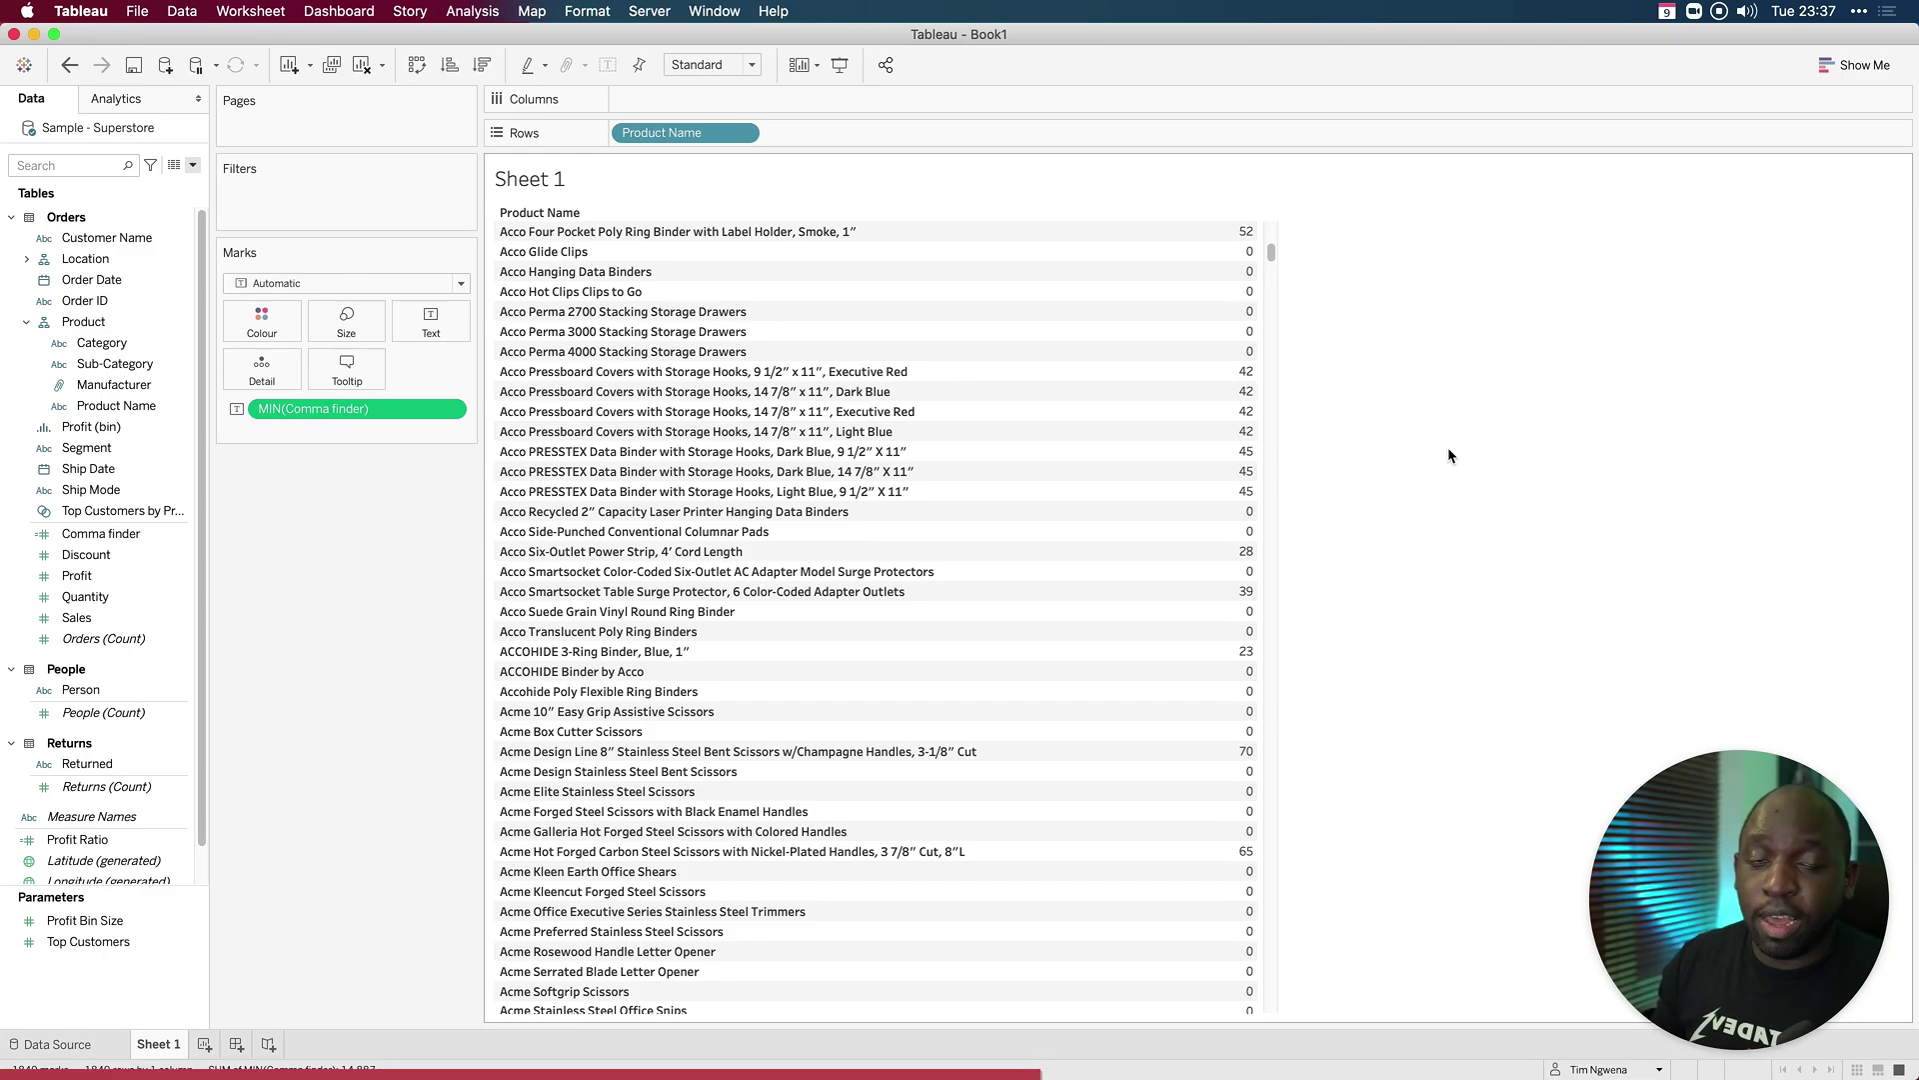
pyautogui.moveTo(1247, 398)
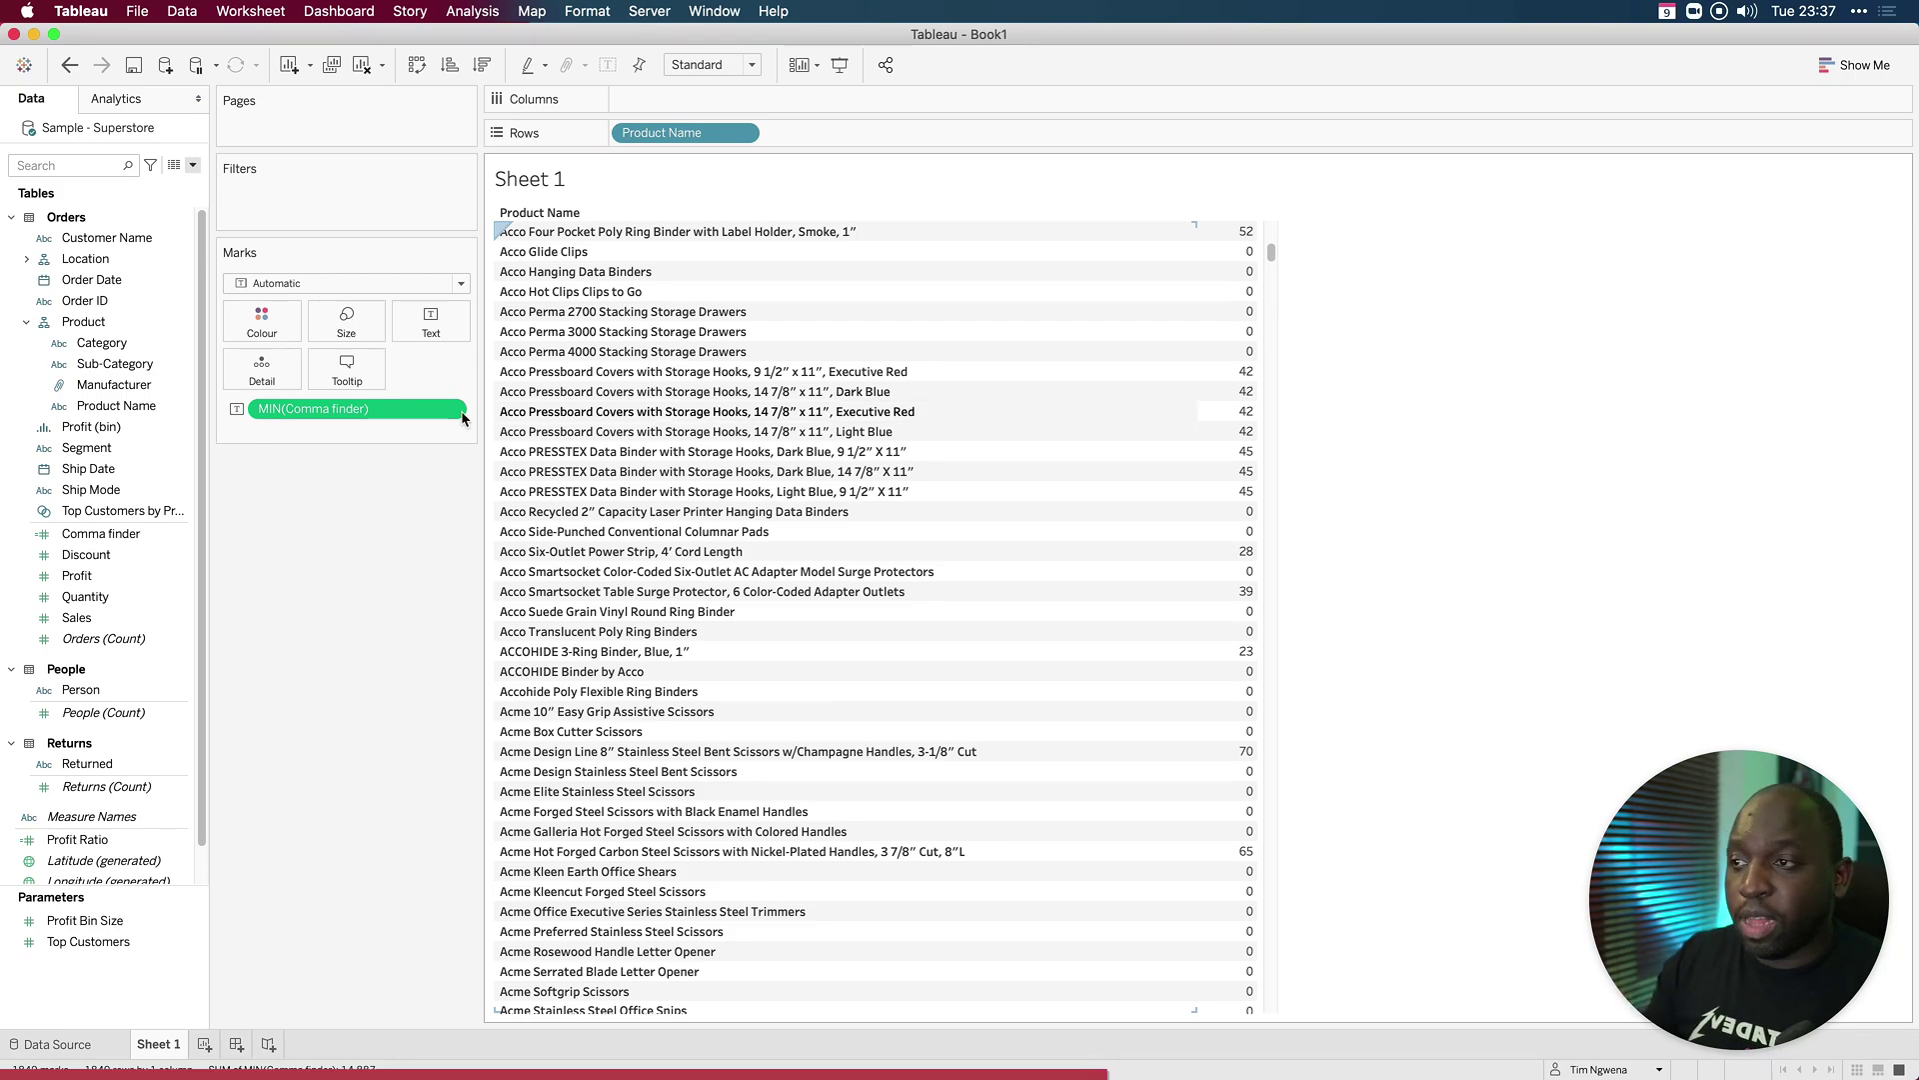
# Step: Start another new calculated field and move its editor lower over the sheet
pyautogui.click(193, 165)
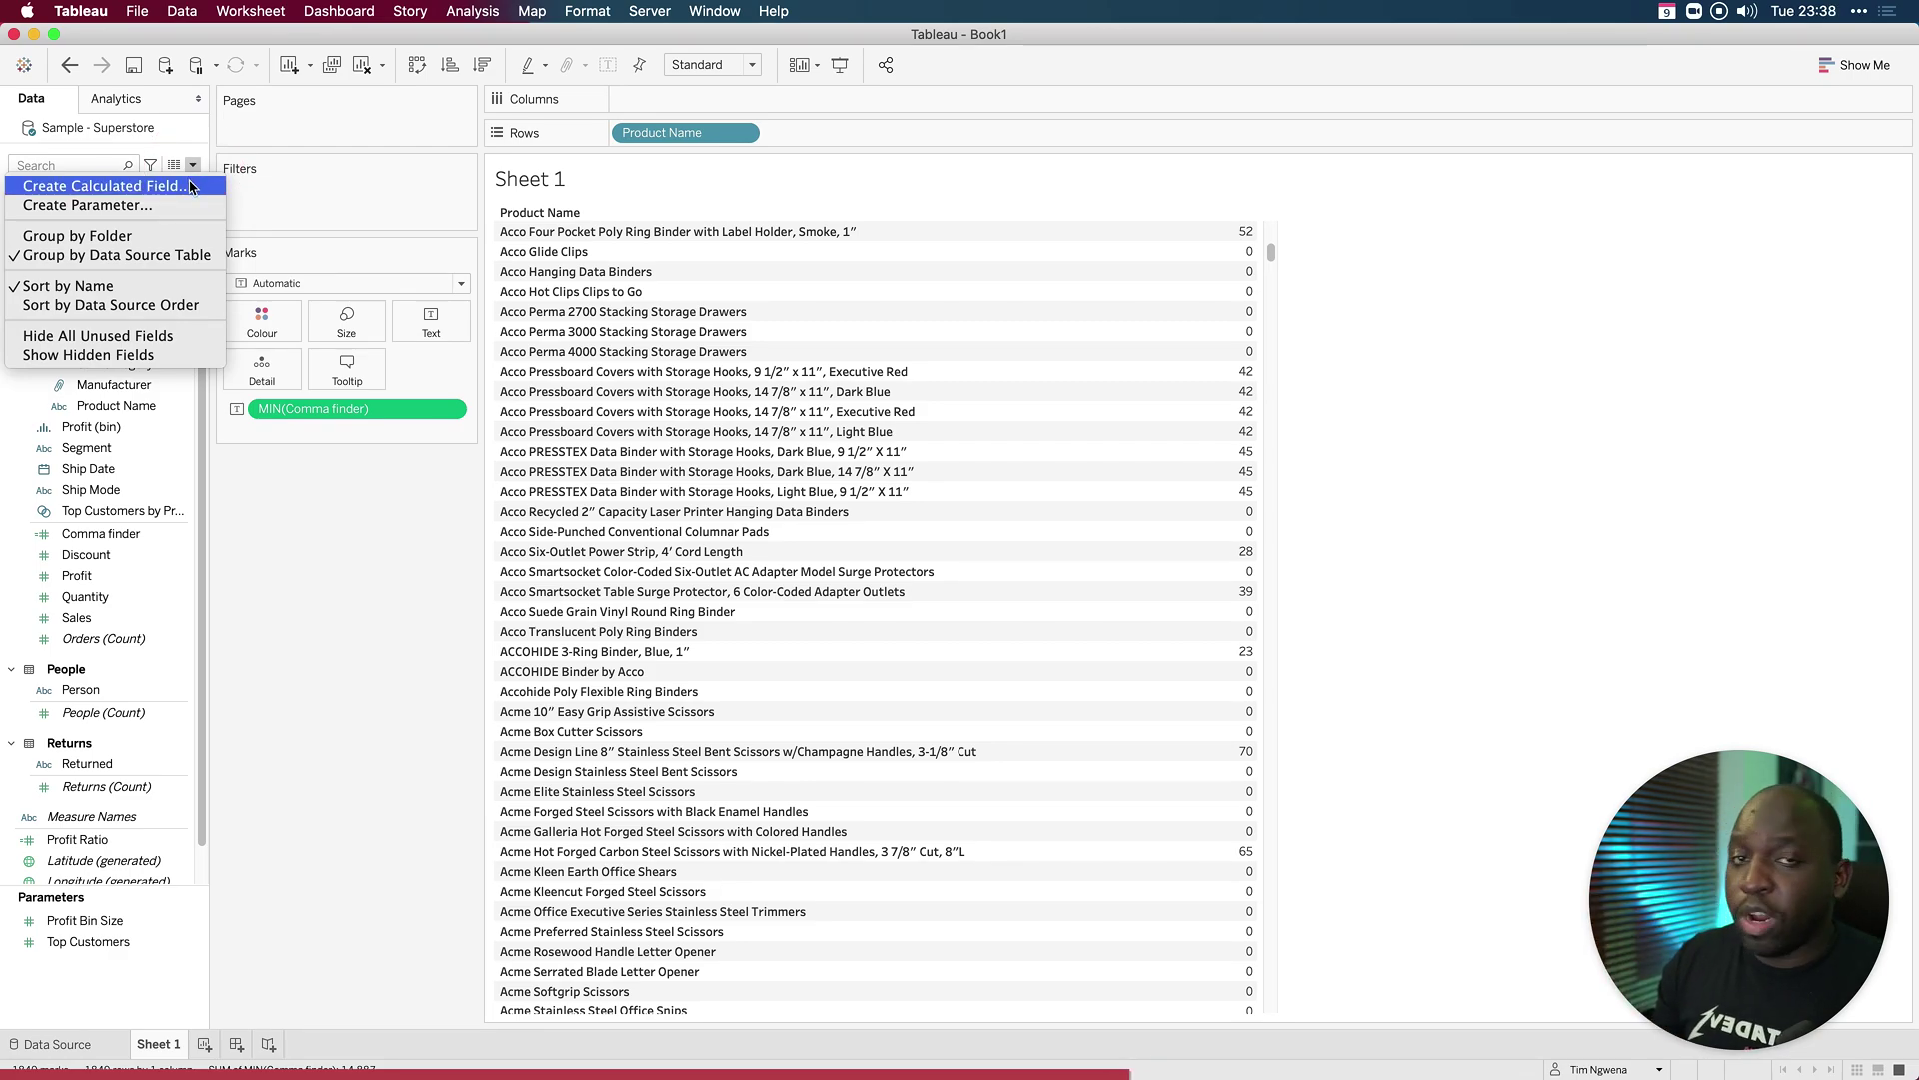
pyautogui.click(185, 188)
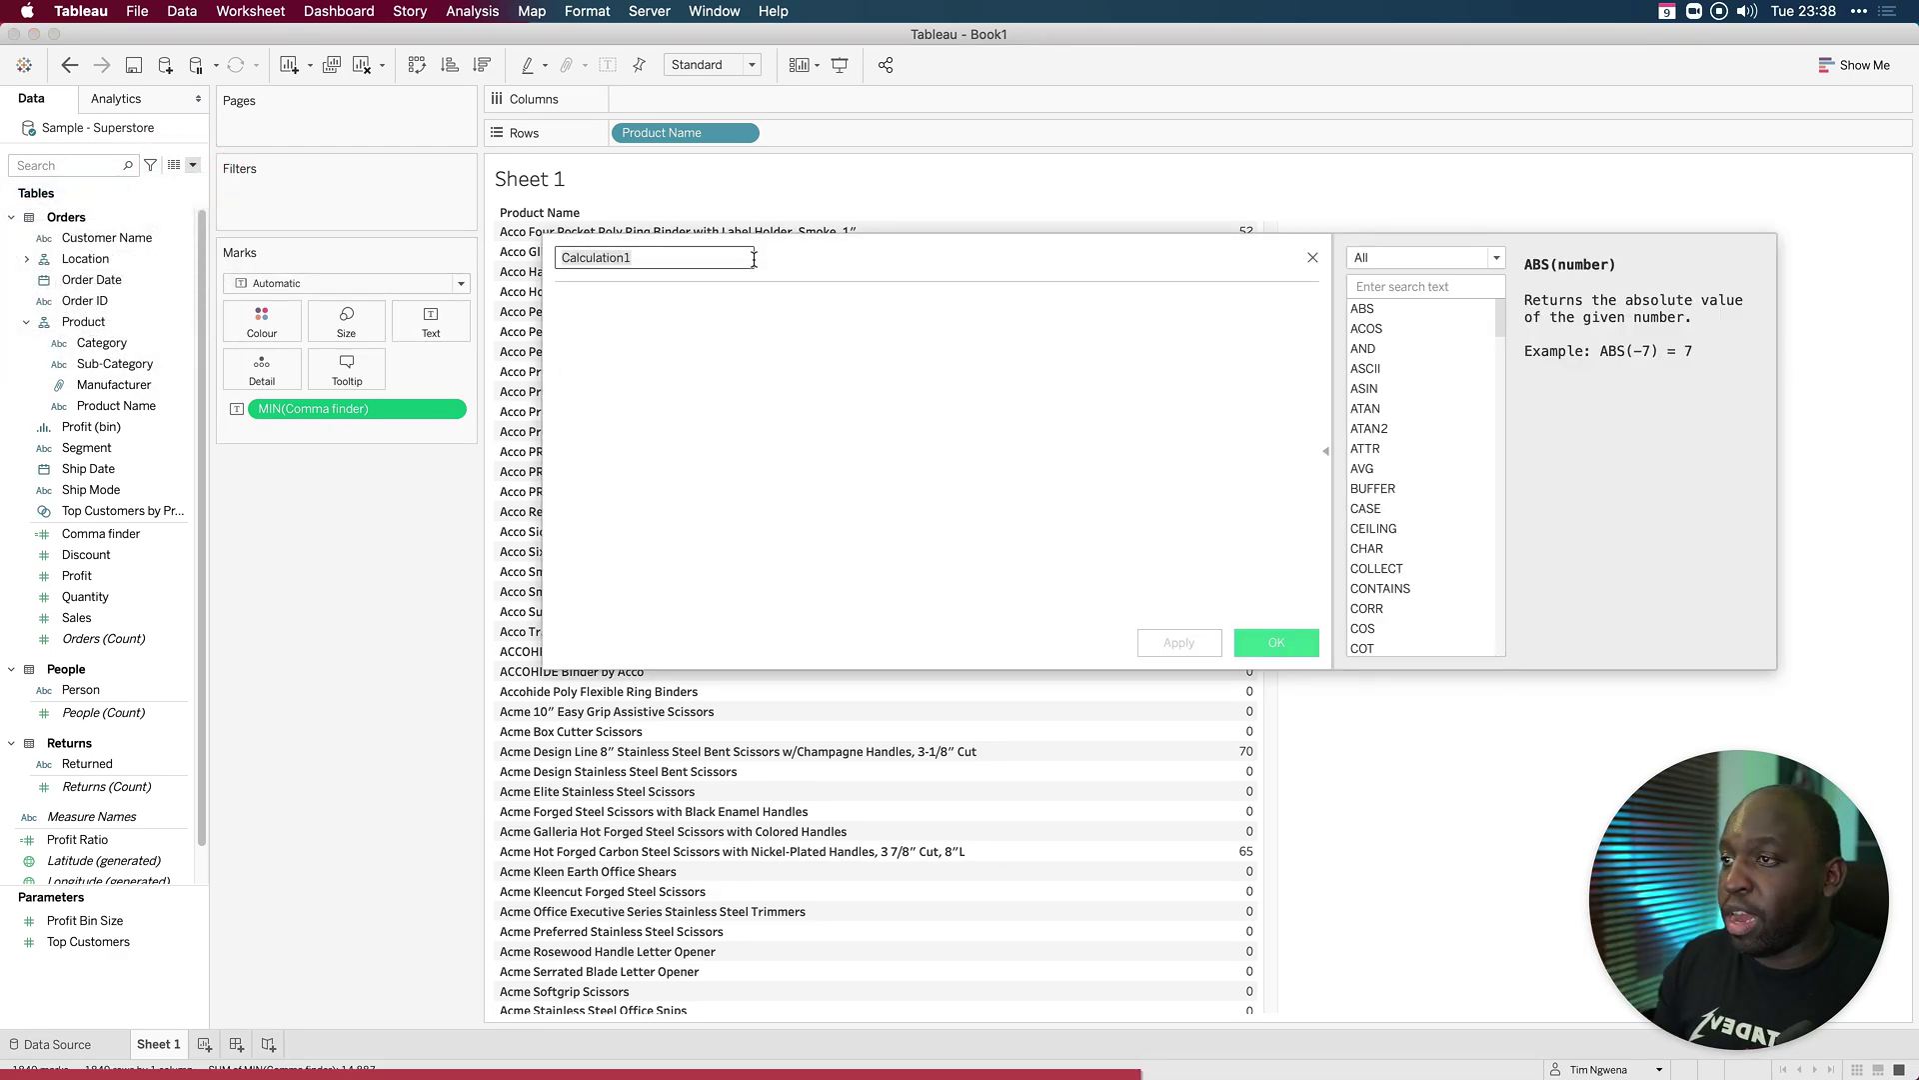
pyautogui.moveTo(852, 249); pyautogui.dragTo(900, 459)
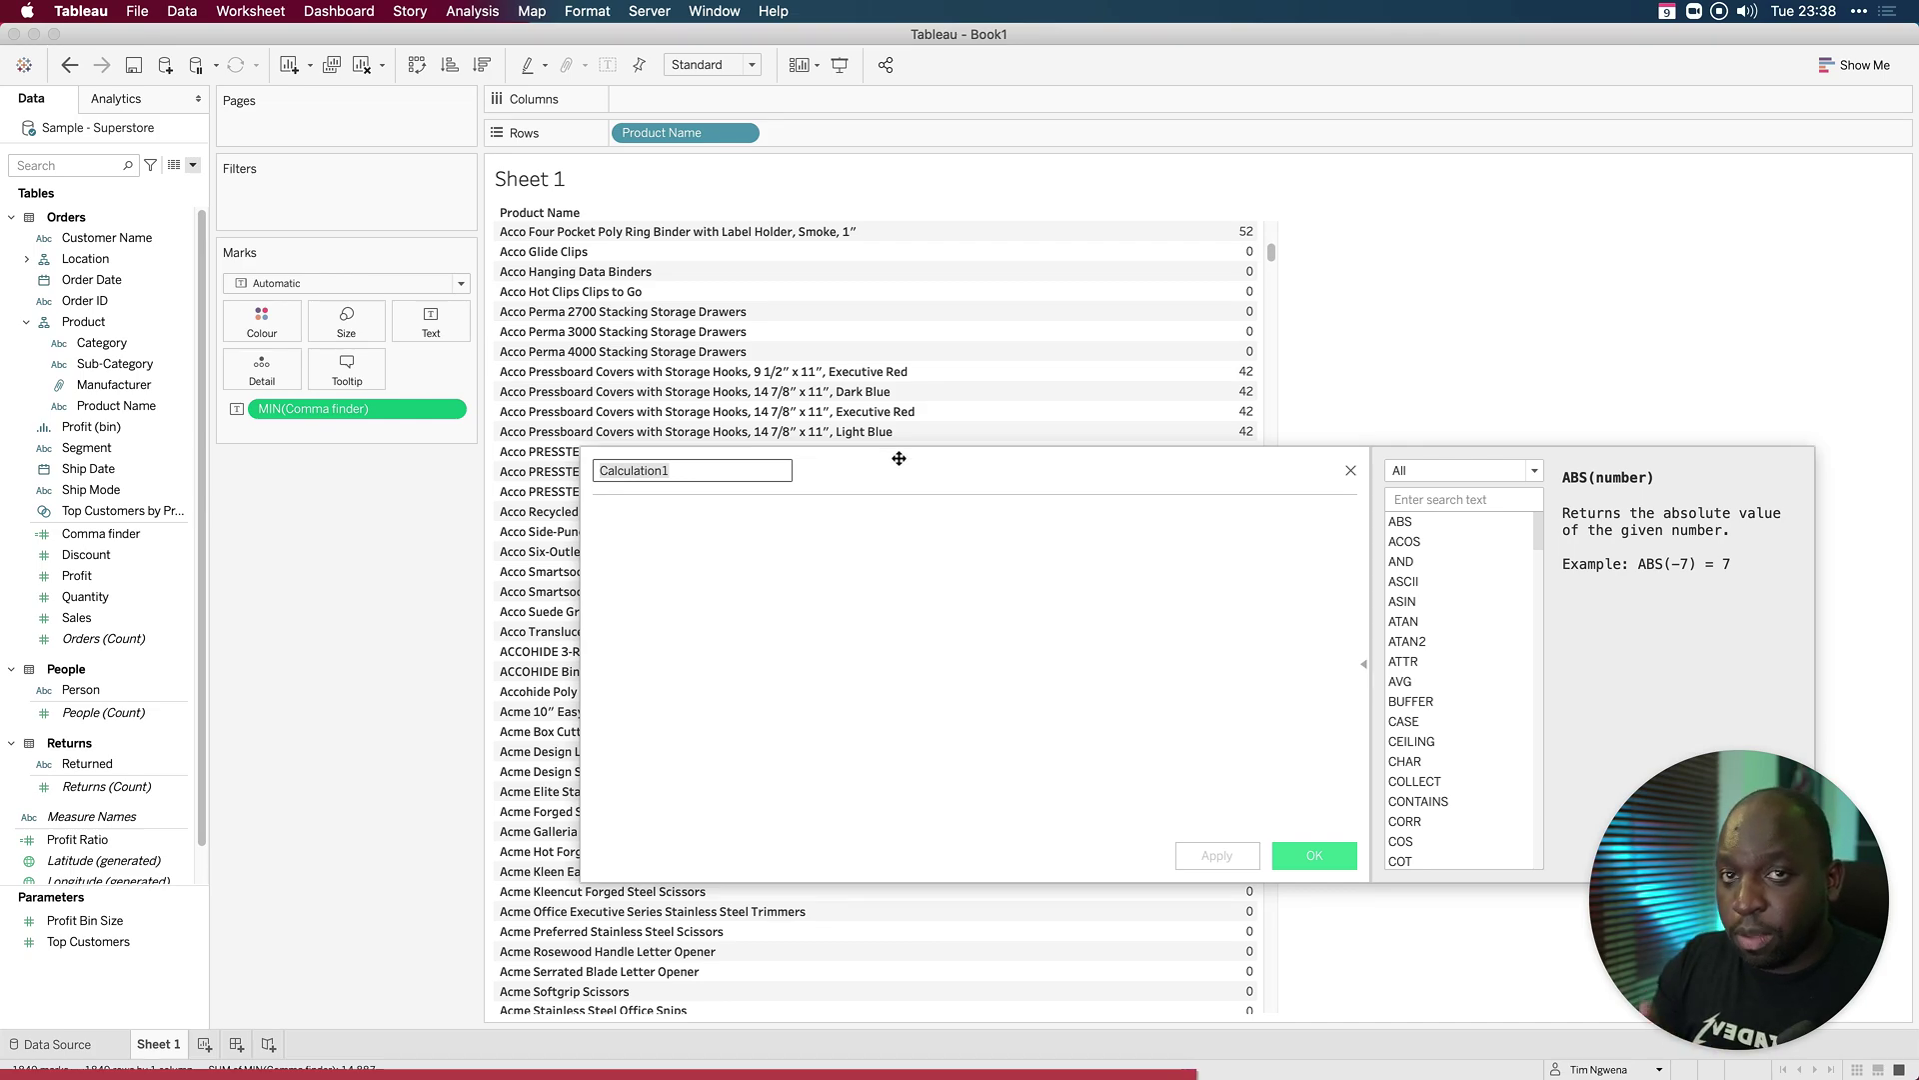
# Step: Build the formula RIGHT([Product Name], MIN([Comma finder])) with enlarged formula text
pyautogui.click(764, 544)
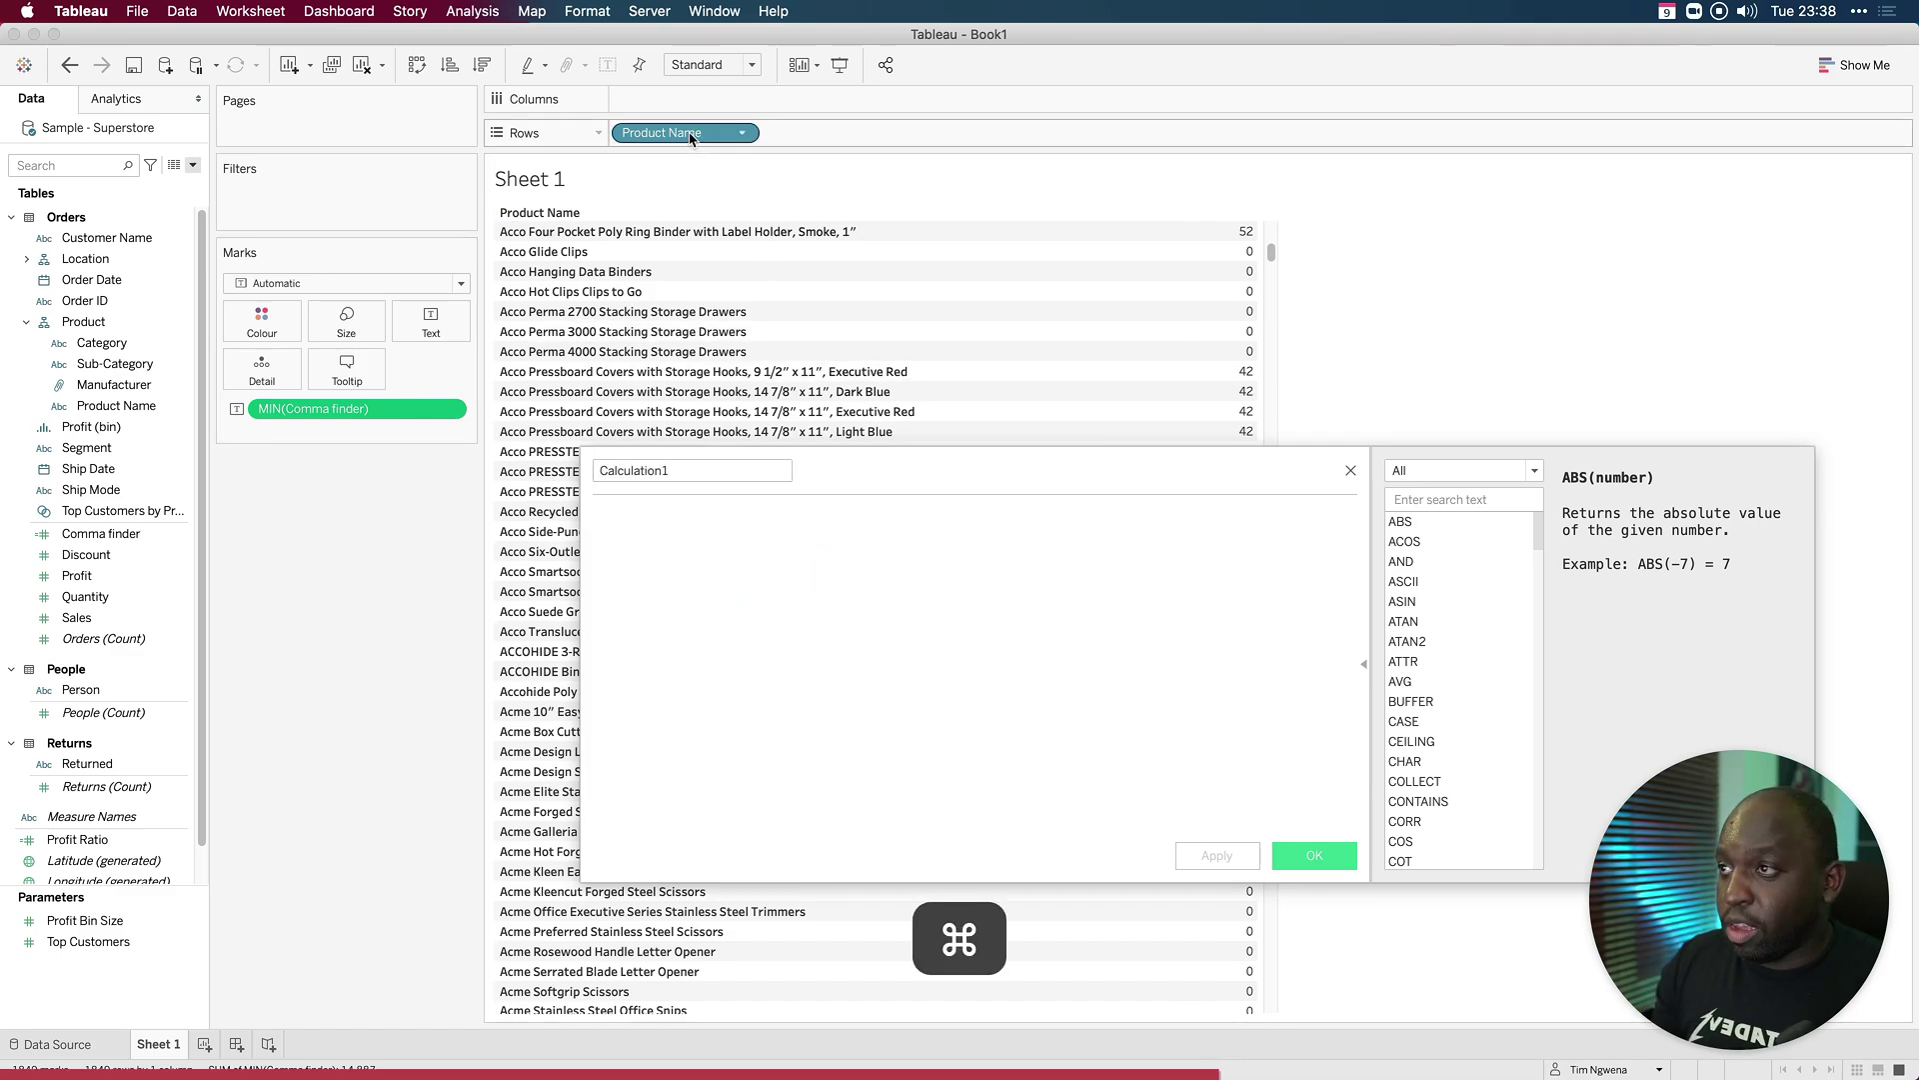
pyautogui.moveTo(690, 138); pyautogui.dragTo(746, 620)
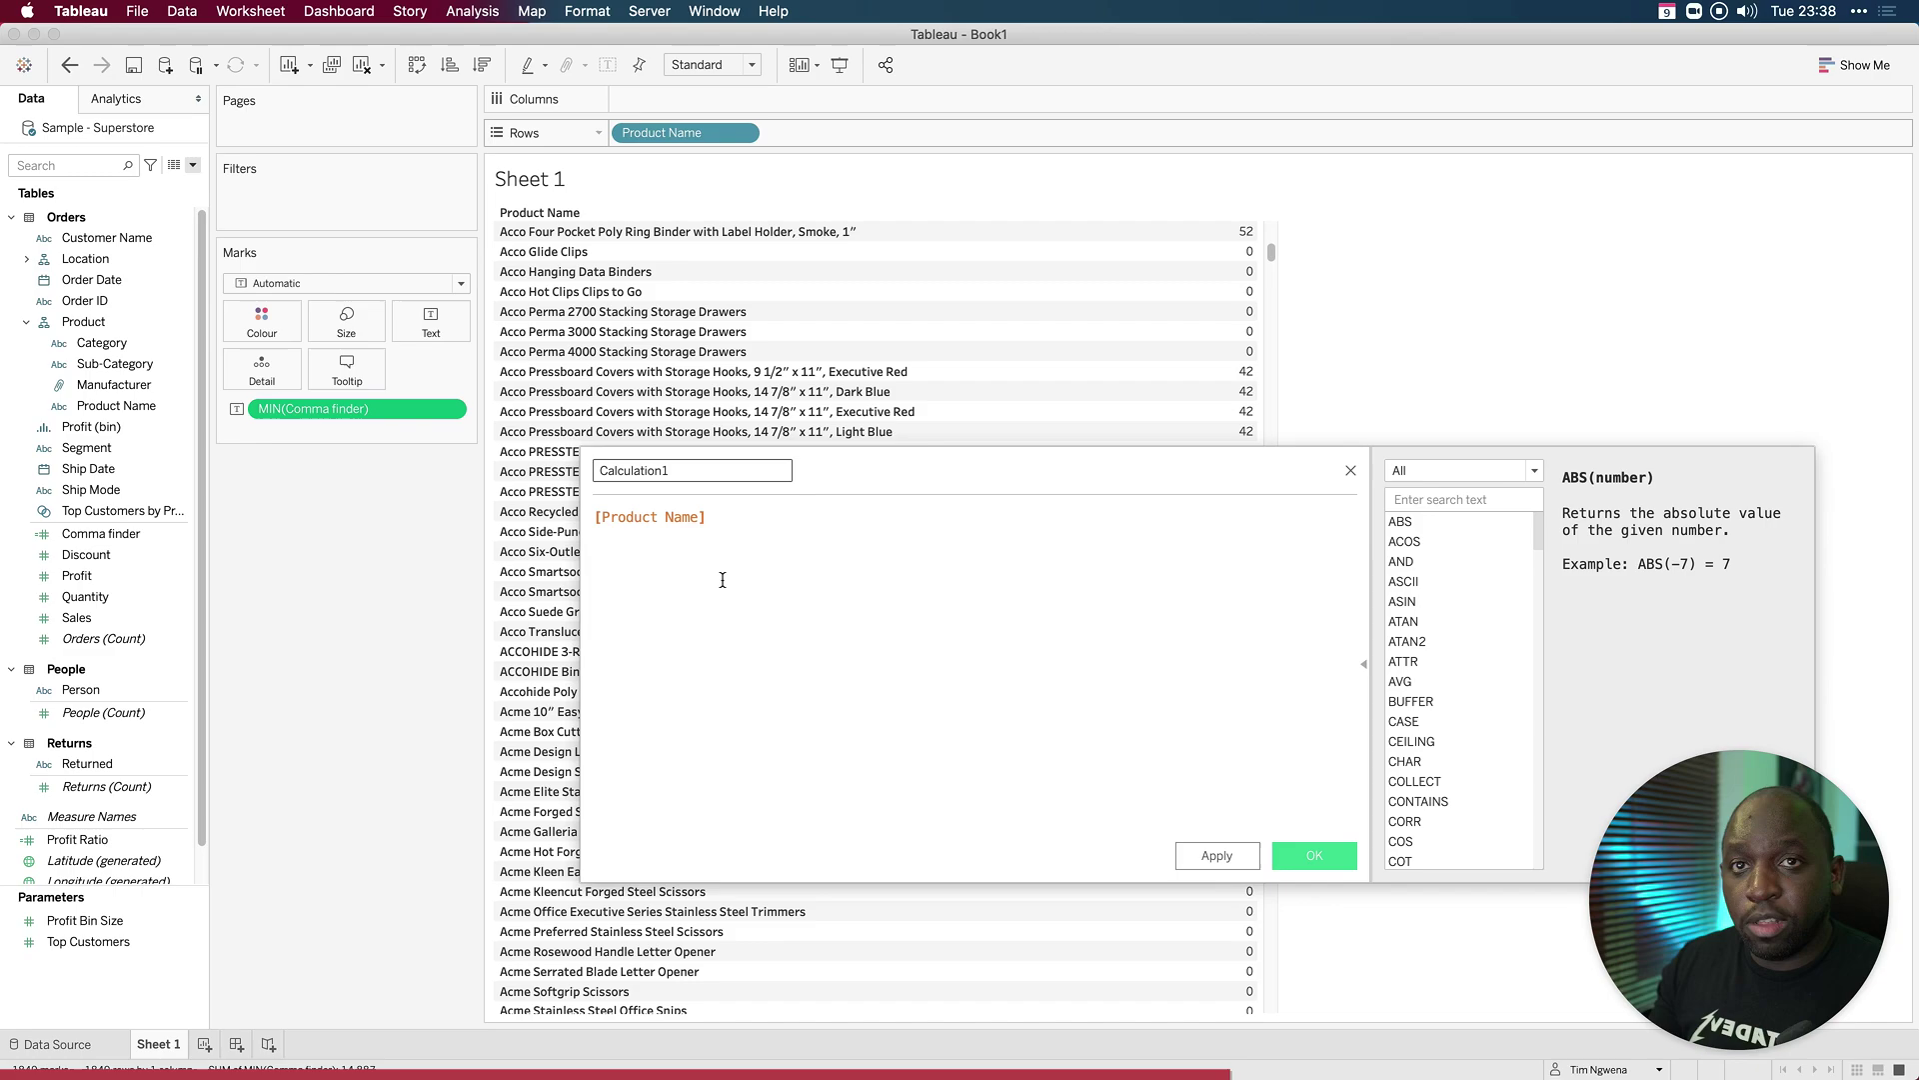
pyautogui.press('super+equal')
pyautogui.press('super+equal')
pyautogui.press('super+equal')
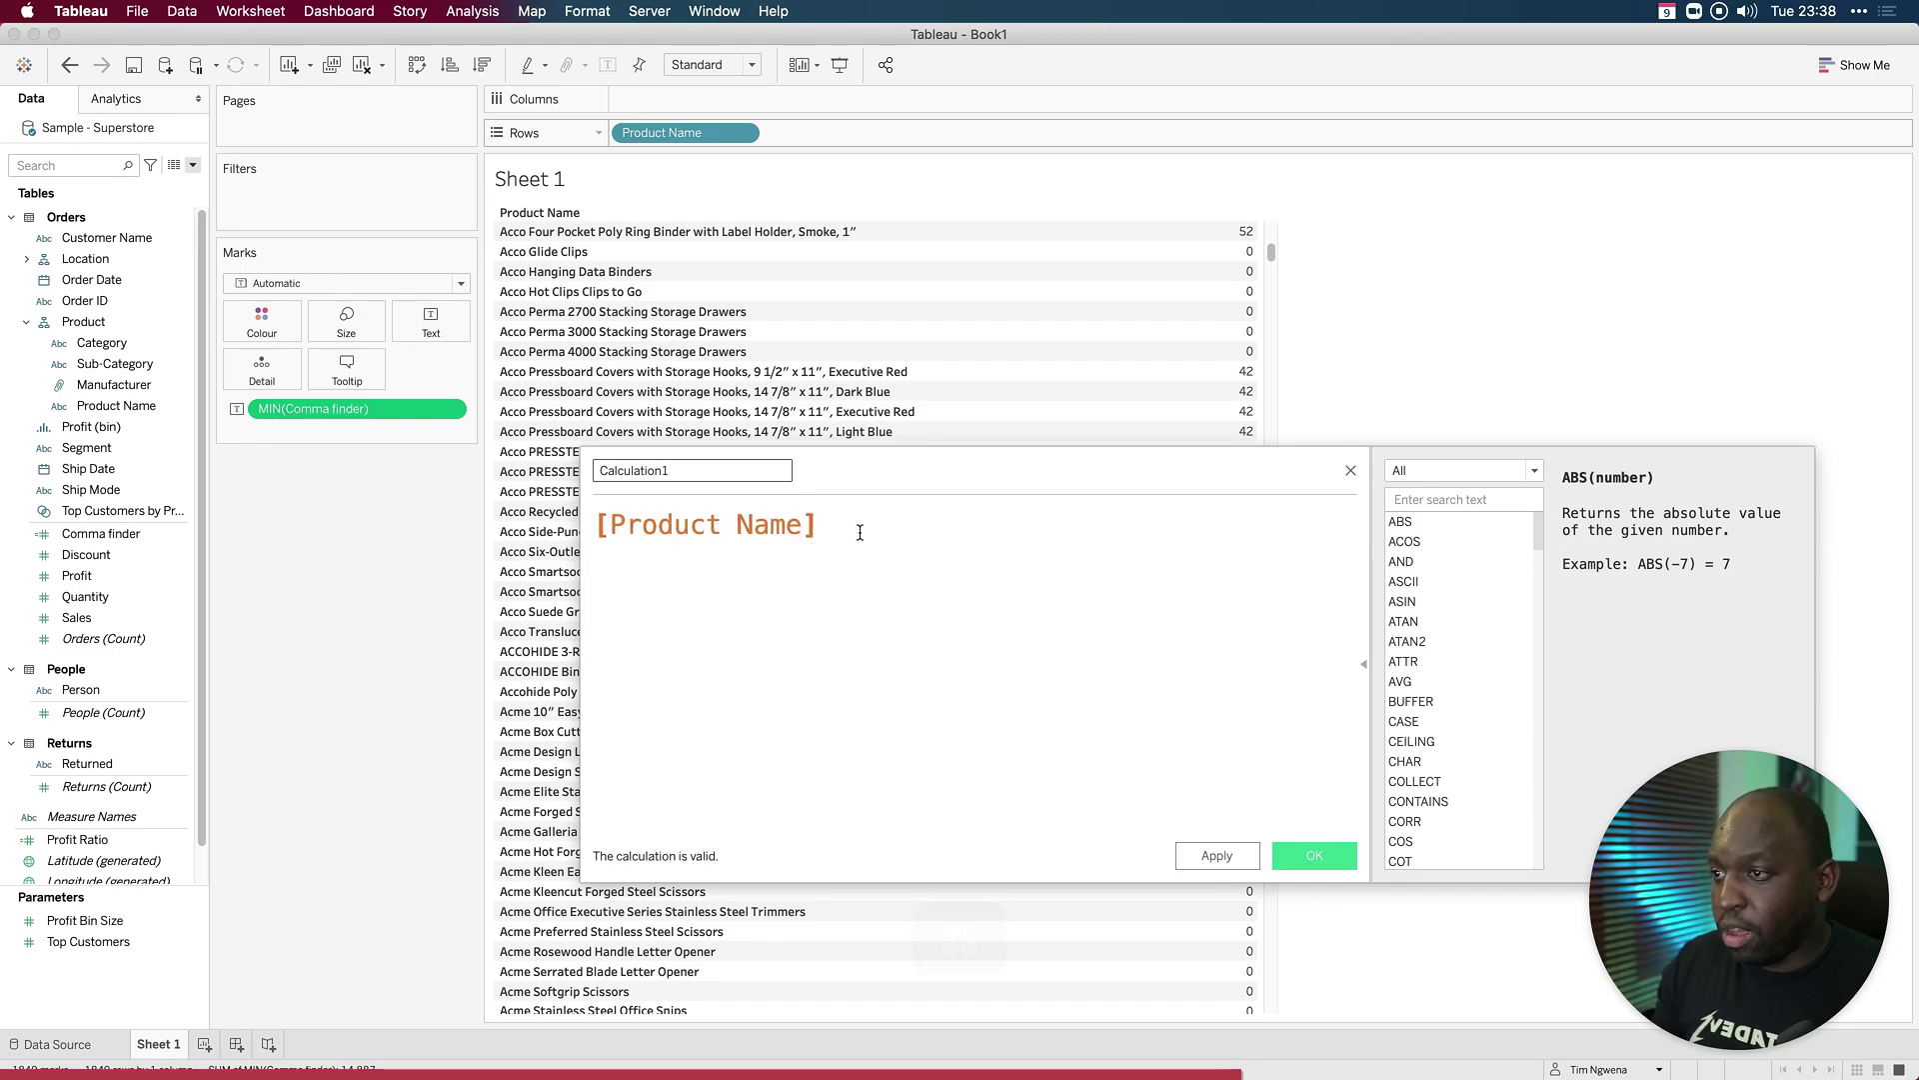
pyautogui.moveTo(861, 531); pyautogui.dragTo(578, 535)
pyautogui.click(1429, 500)
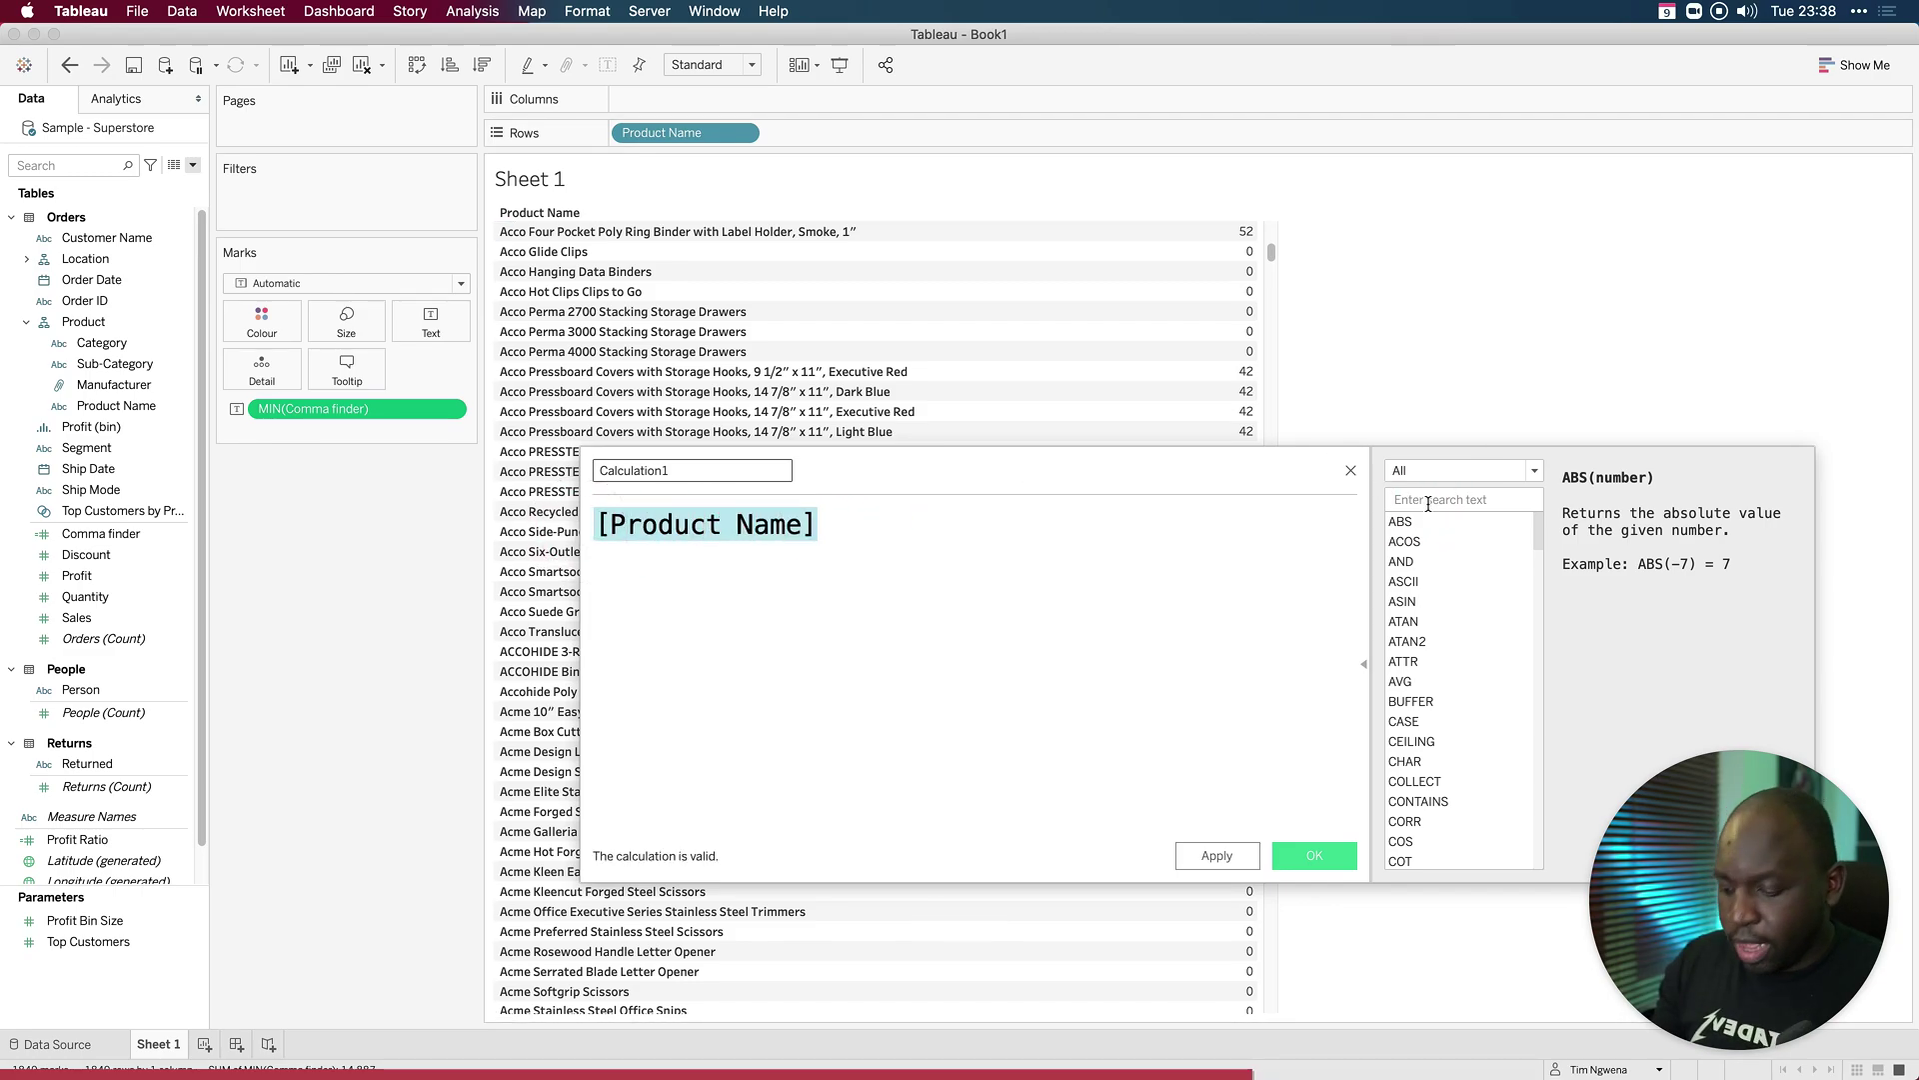
pyautogui.write('right')
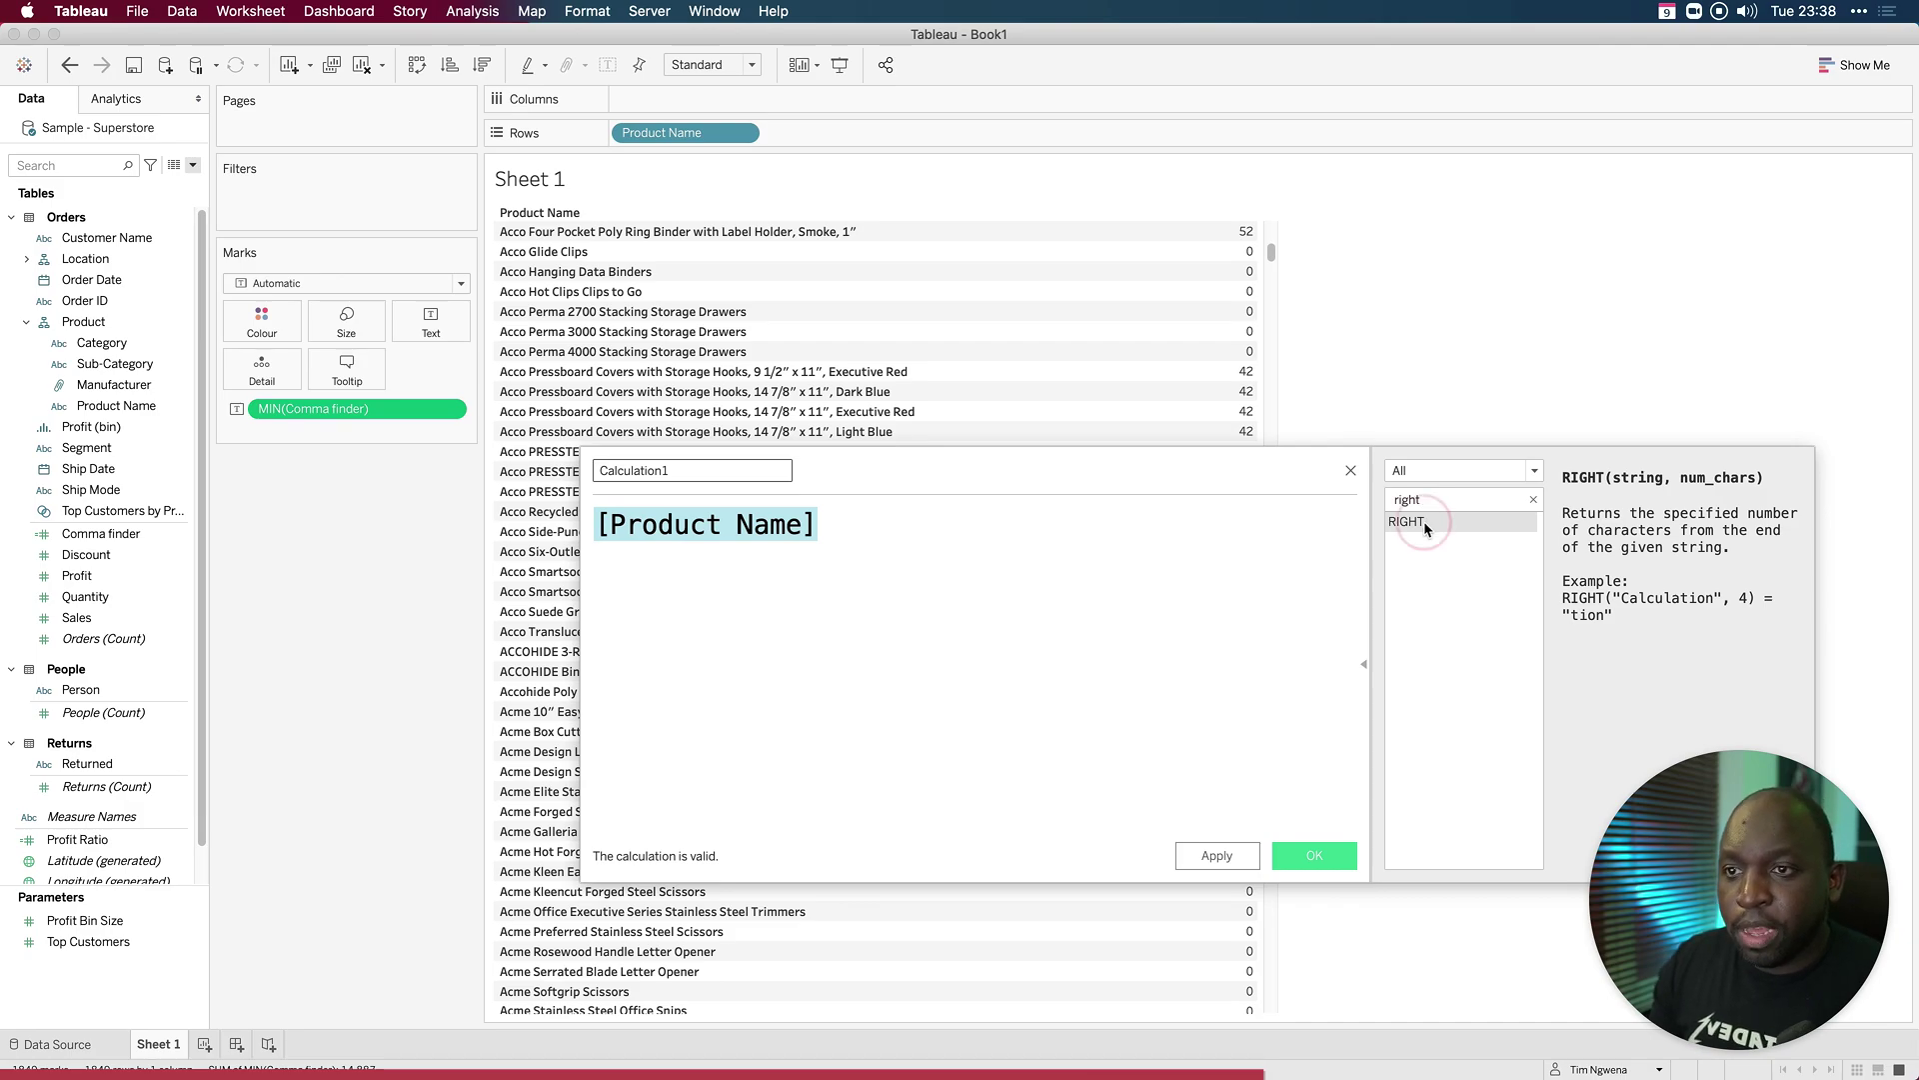
pyautogui.doubleClick(1420, 521)
pyautogui.click(936, 524)
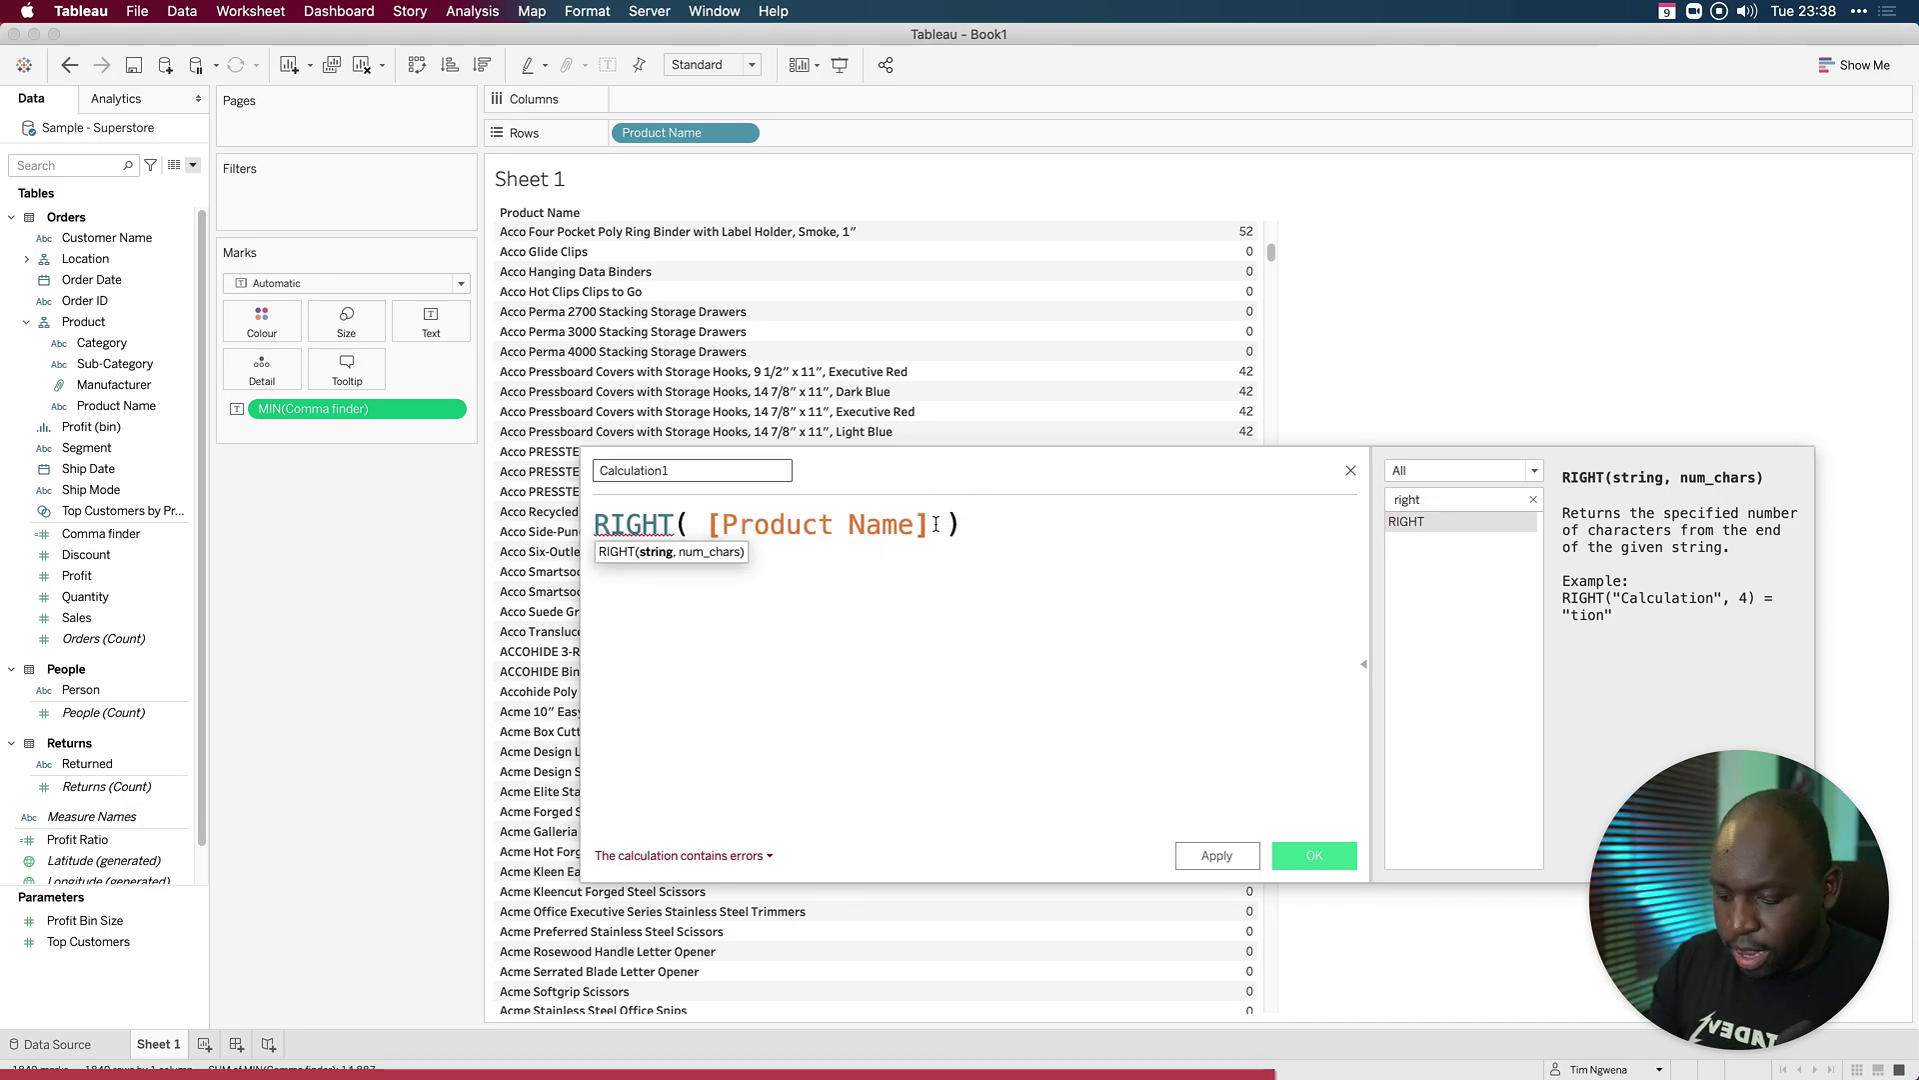
pyautogui.write(',')
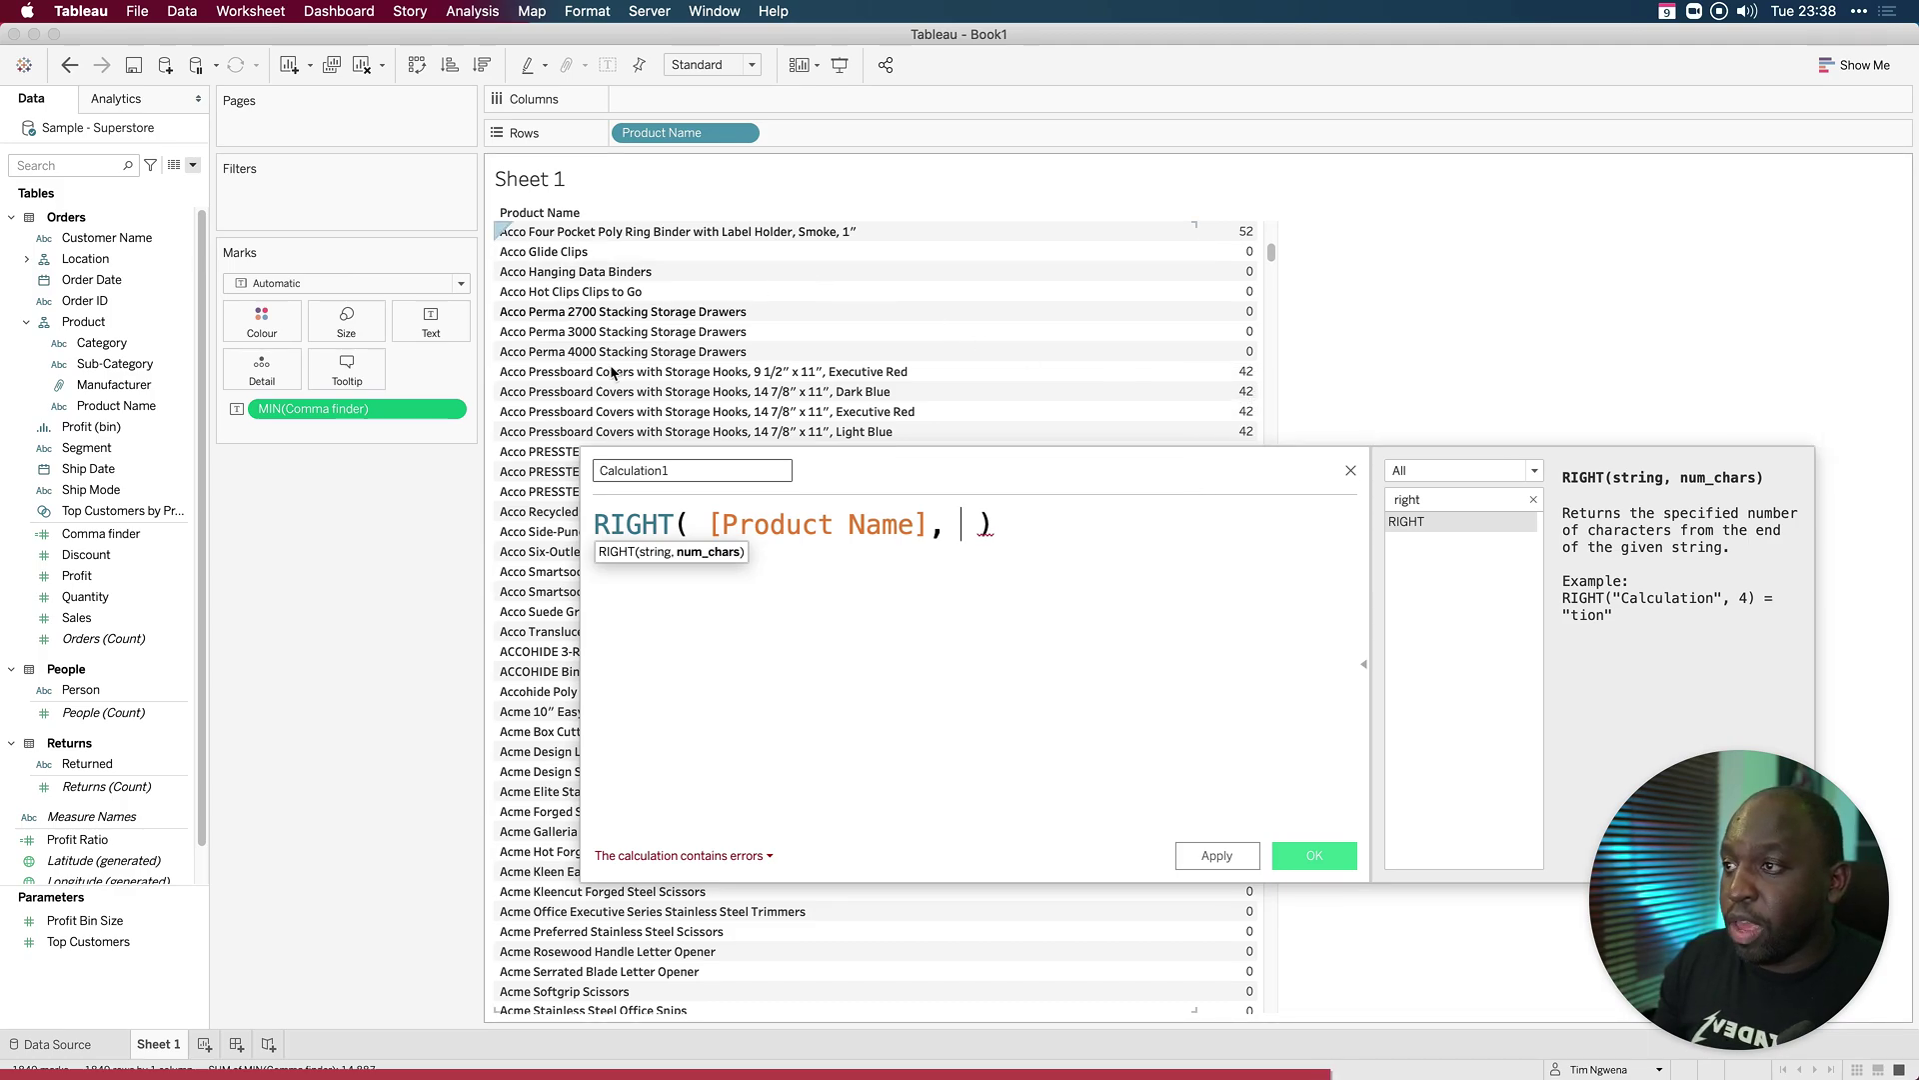
pyautogui.moveTo(352, 416); pyautogui.dragTo(961, 541)
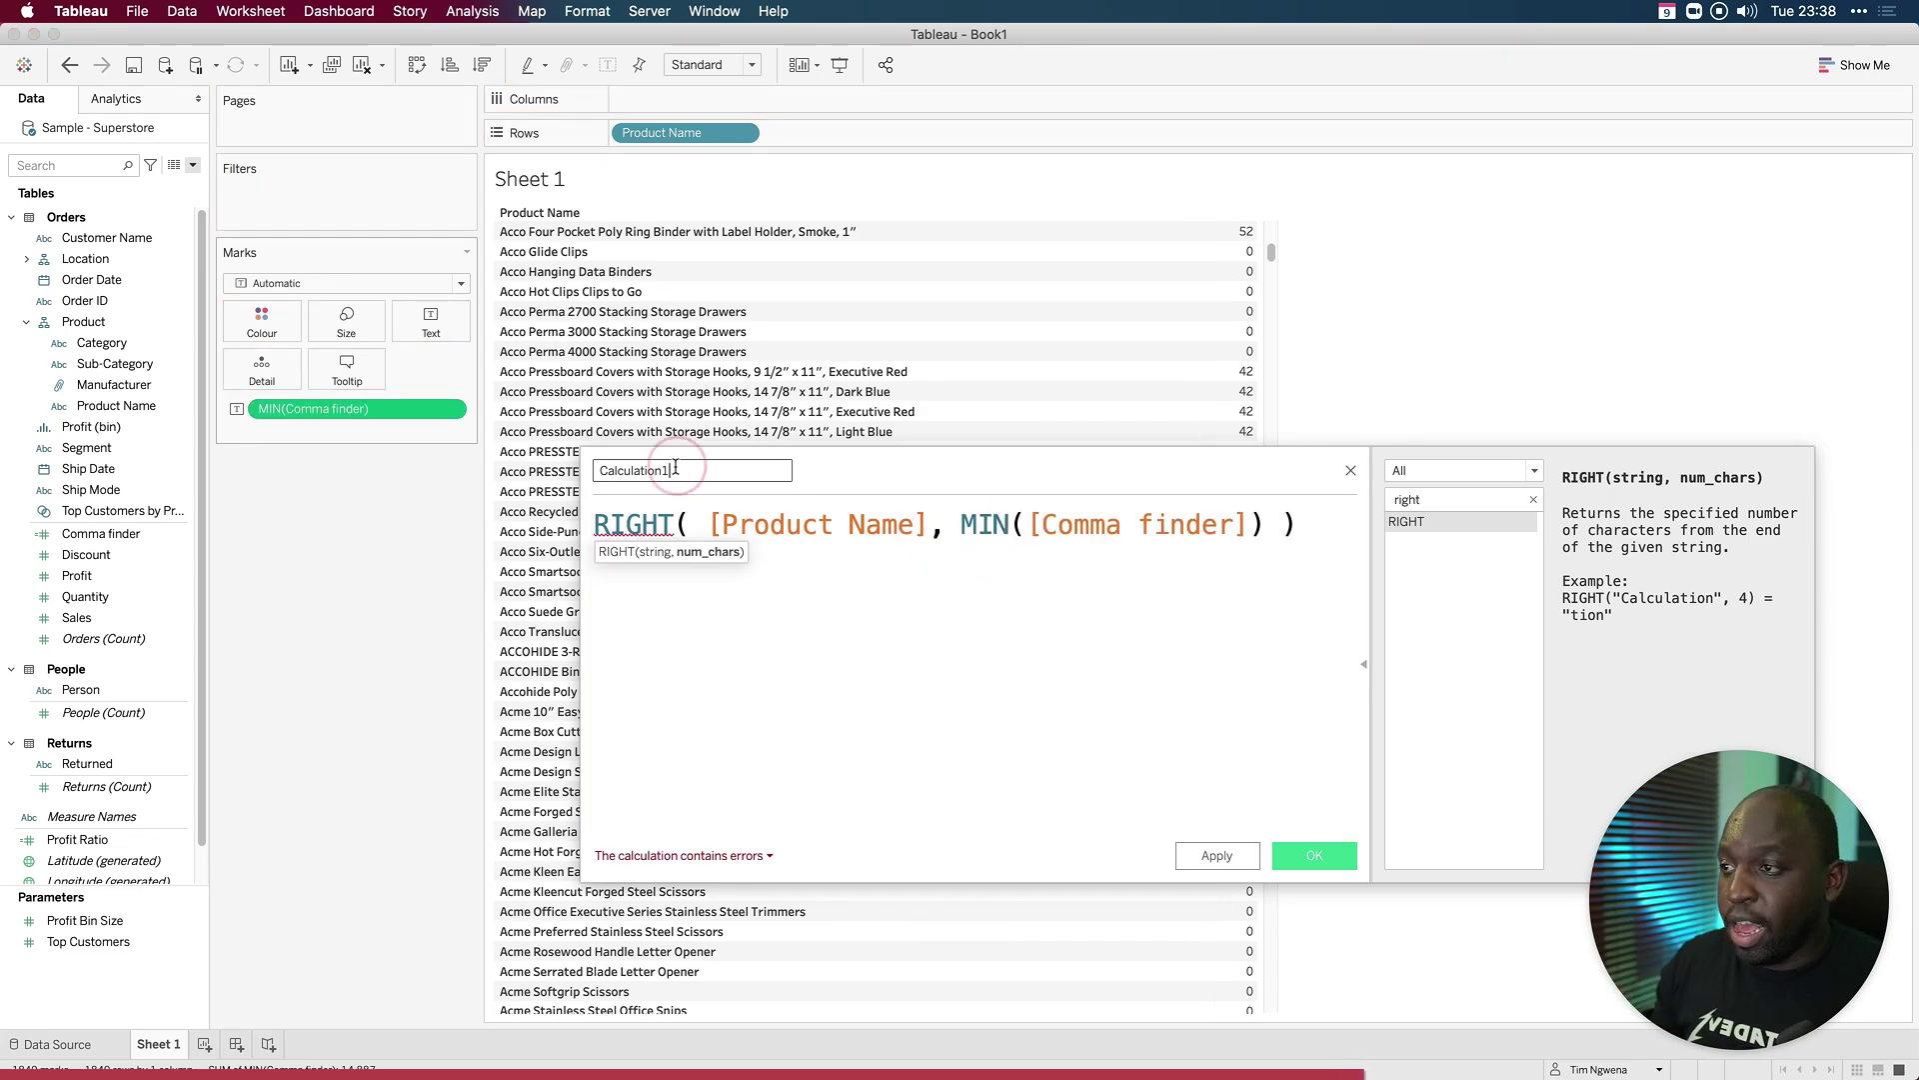
# Step: Name the calculation 'Right using comma finder' and apply it
pyautogui.press('shift')
pyautogui.write('Ri')
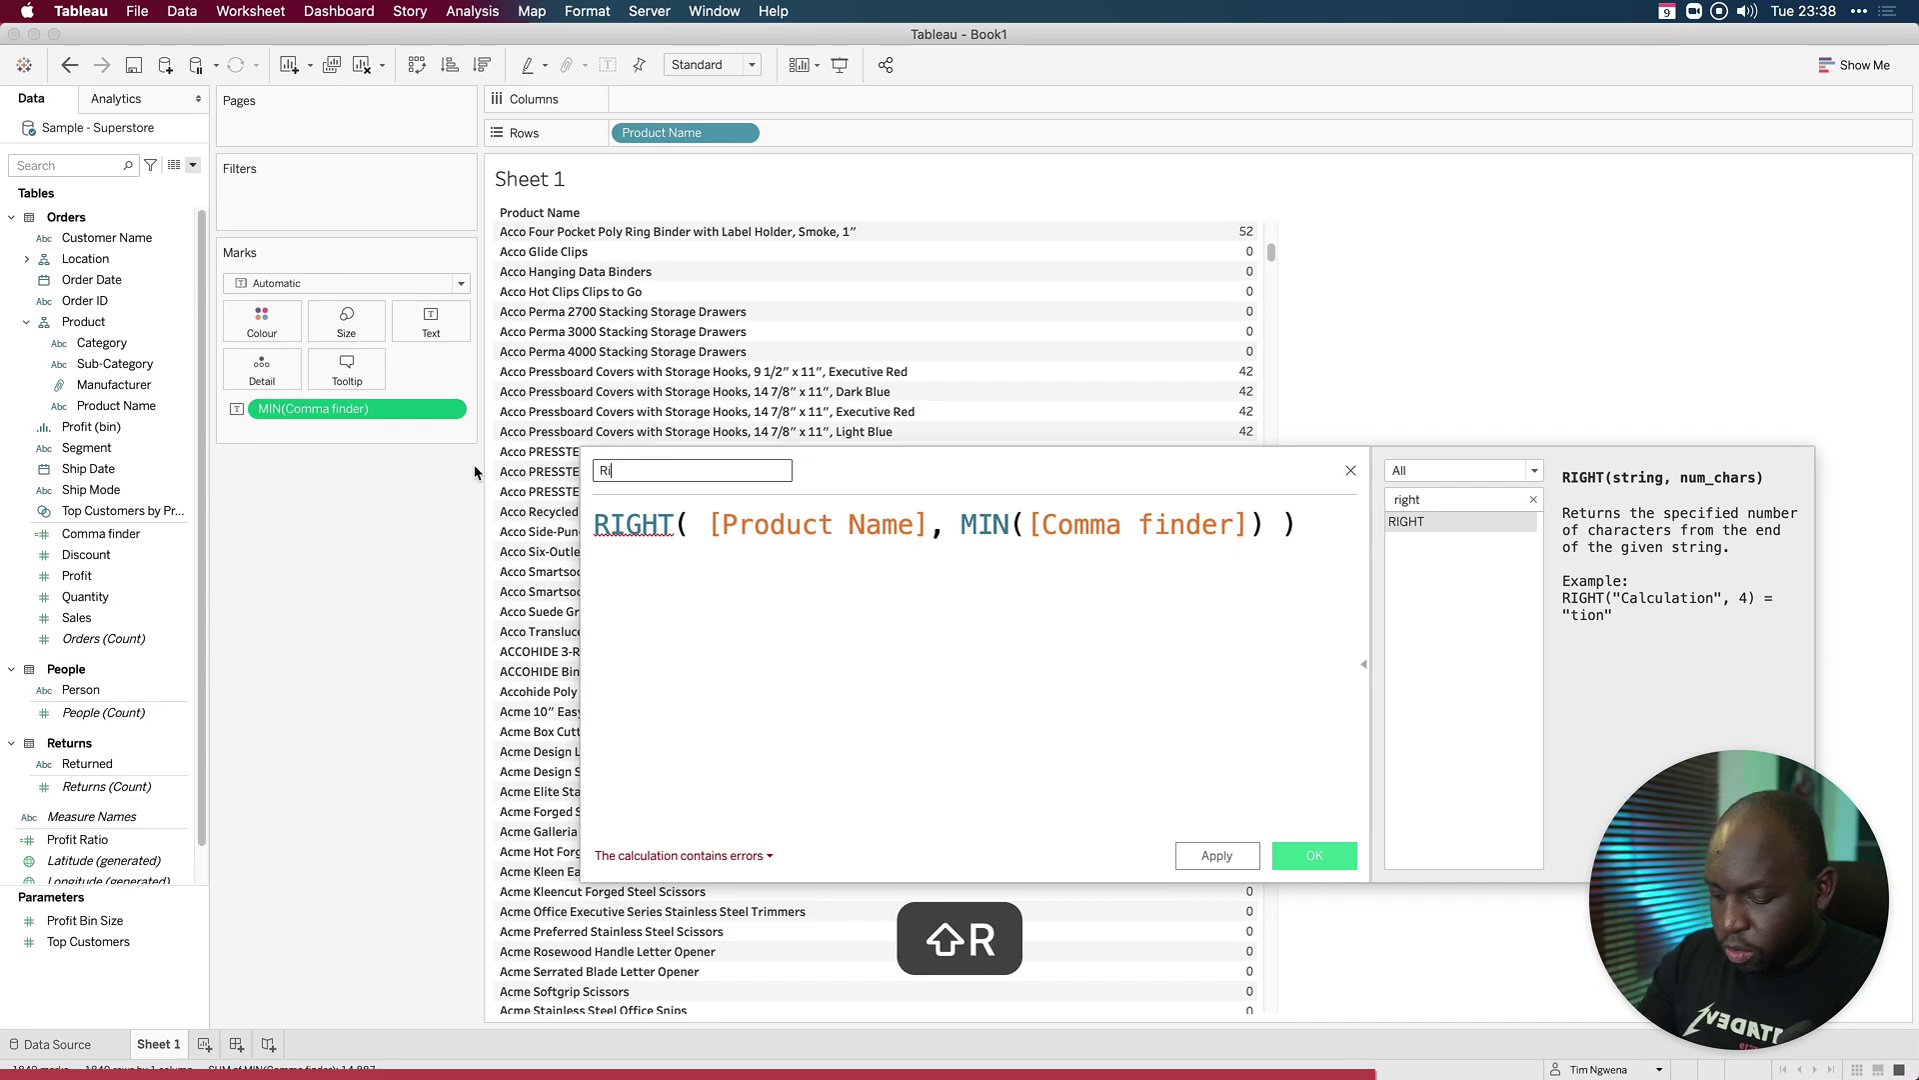
pyautogui.write('ght using comma finder')
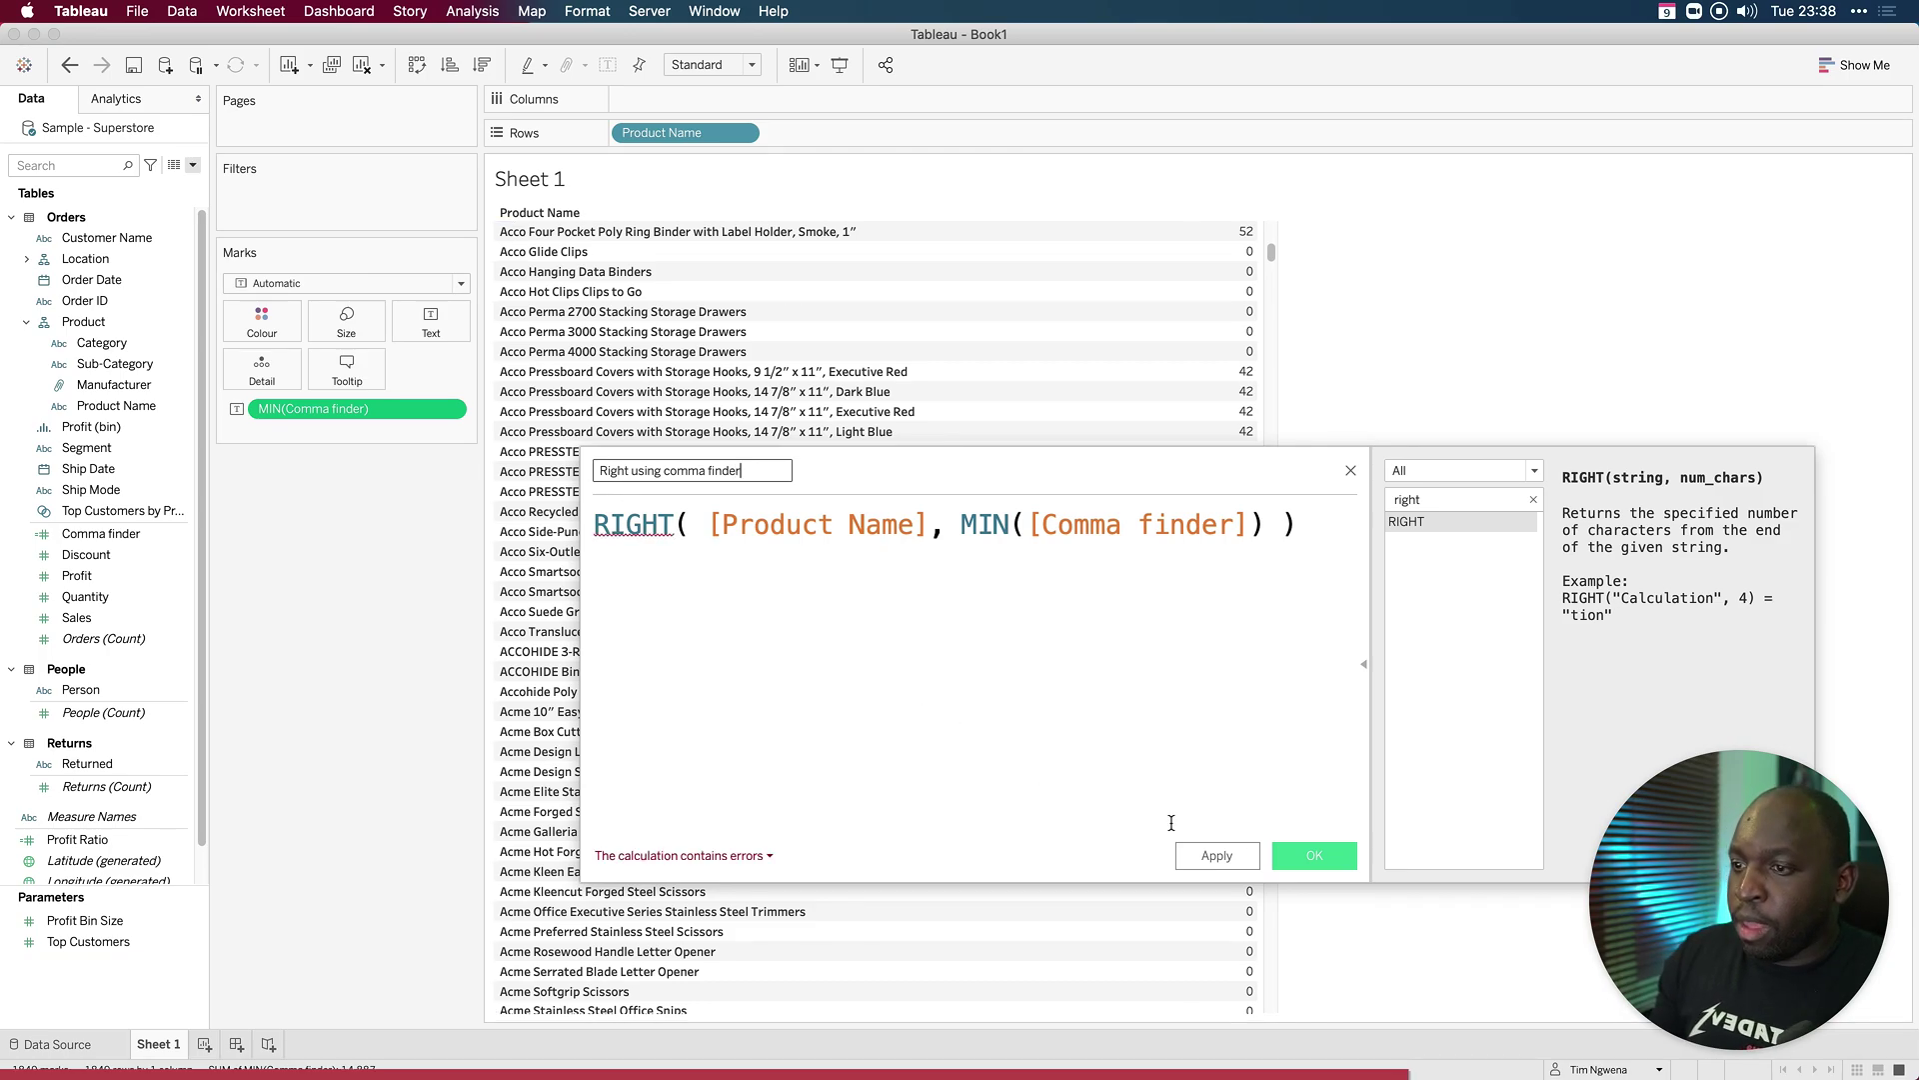
pyautogui.click(1216, 855)
# Step: Wrap [Product Name] in ATTR() to make the formula valid, widen the editor, and apply
pyautogui.click(643, 527)
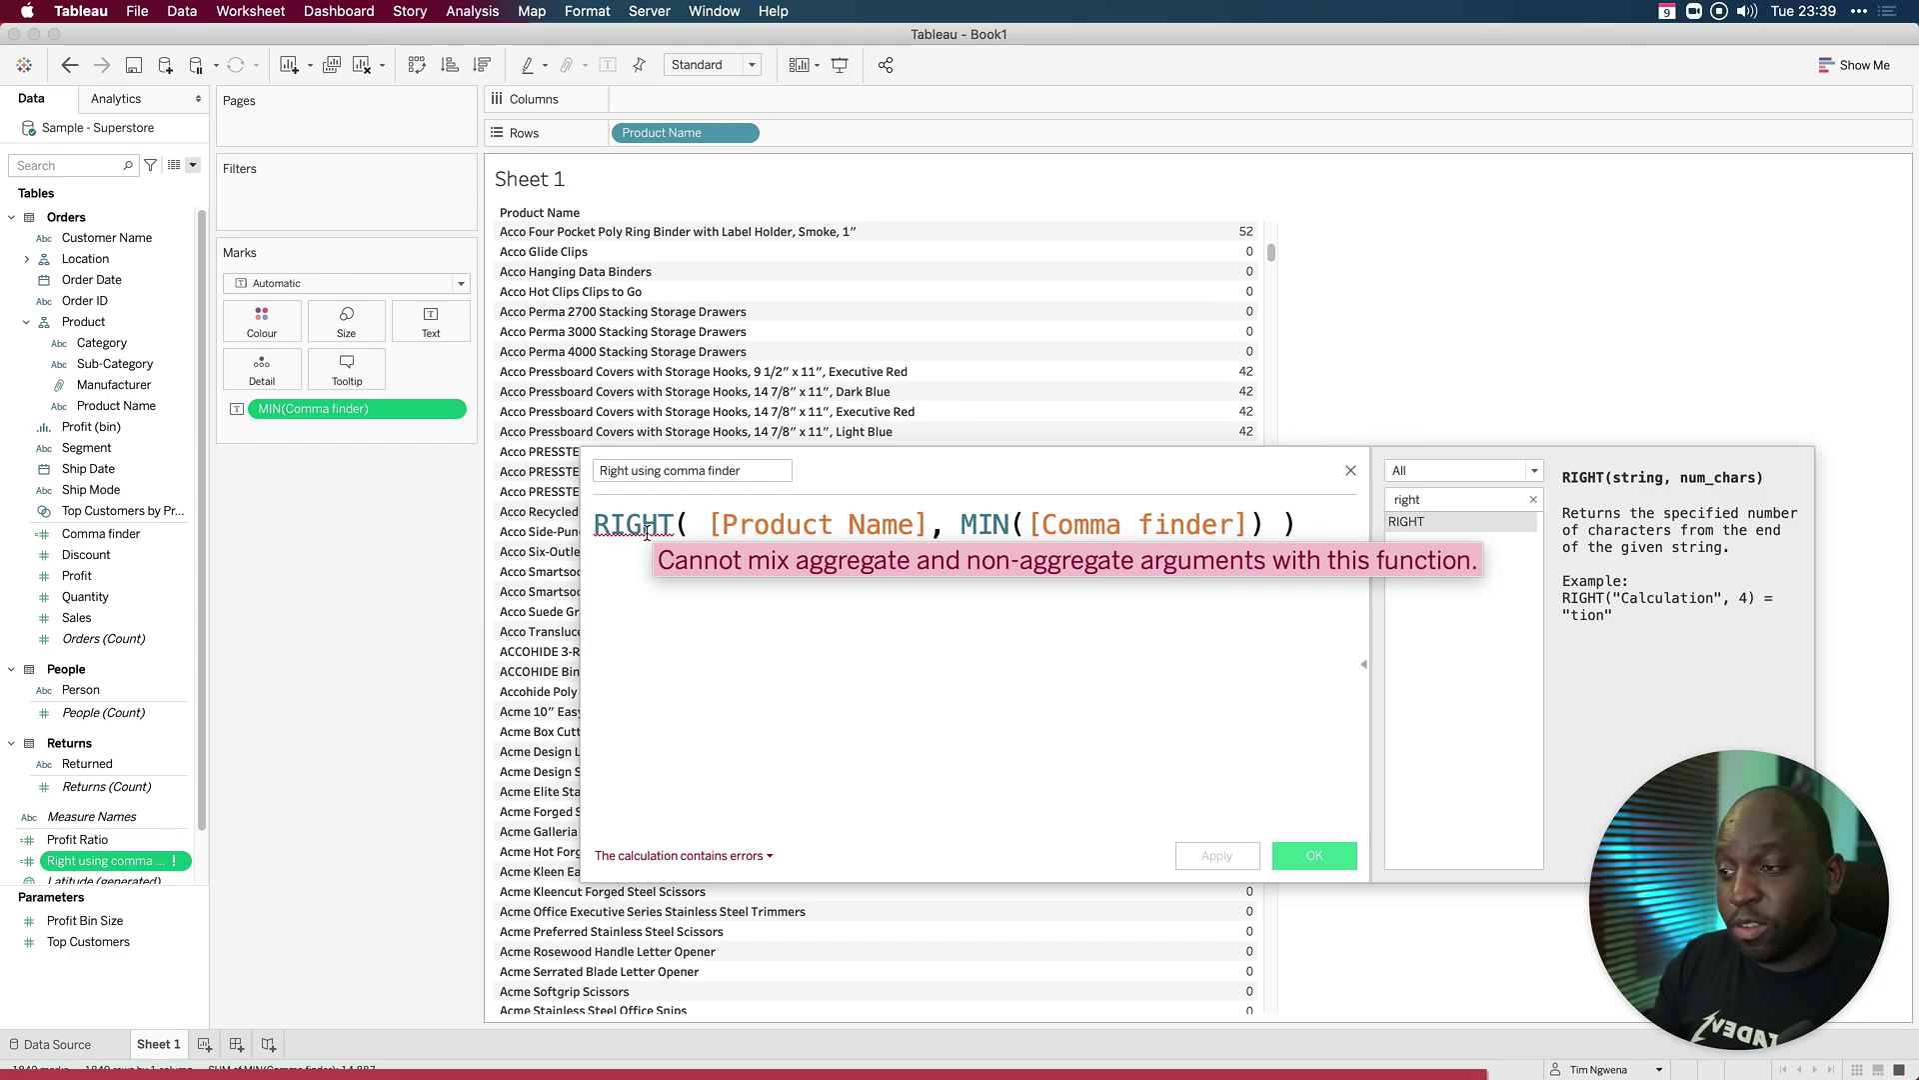
pyautogui.click(724, 529)
pyautogui.write('A')
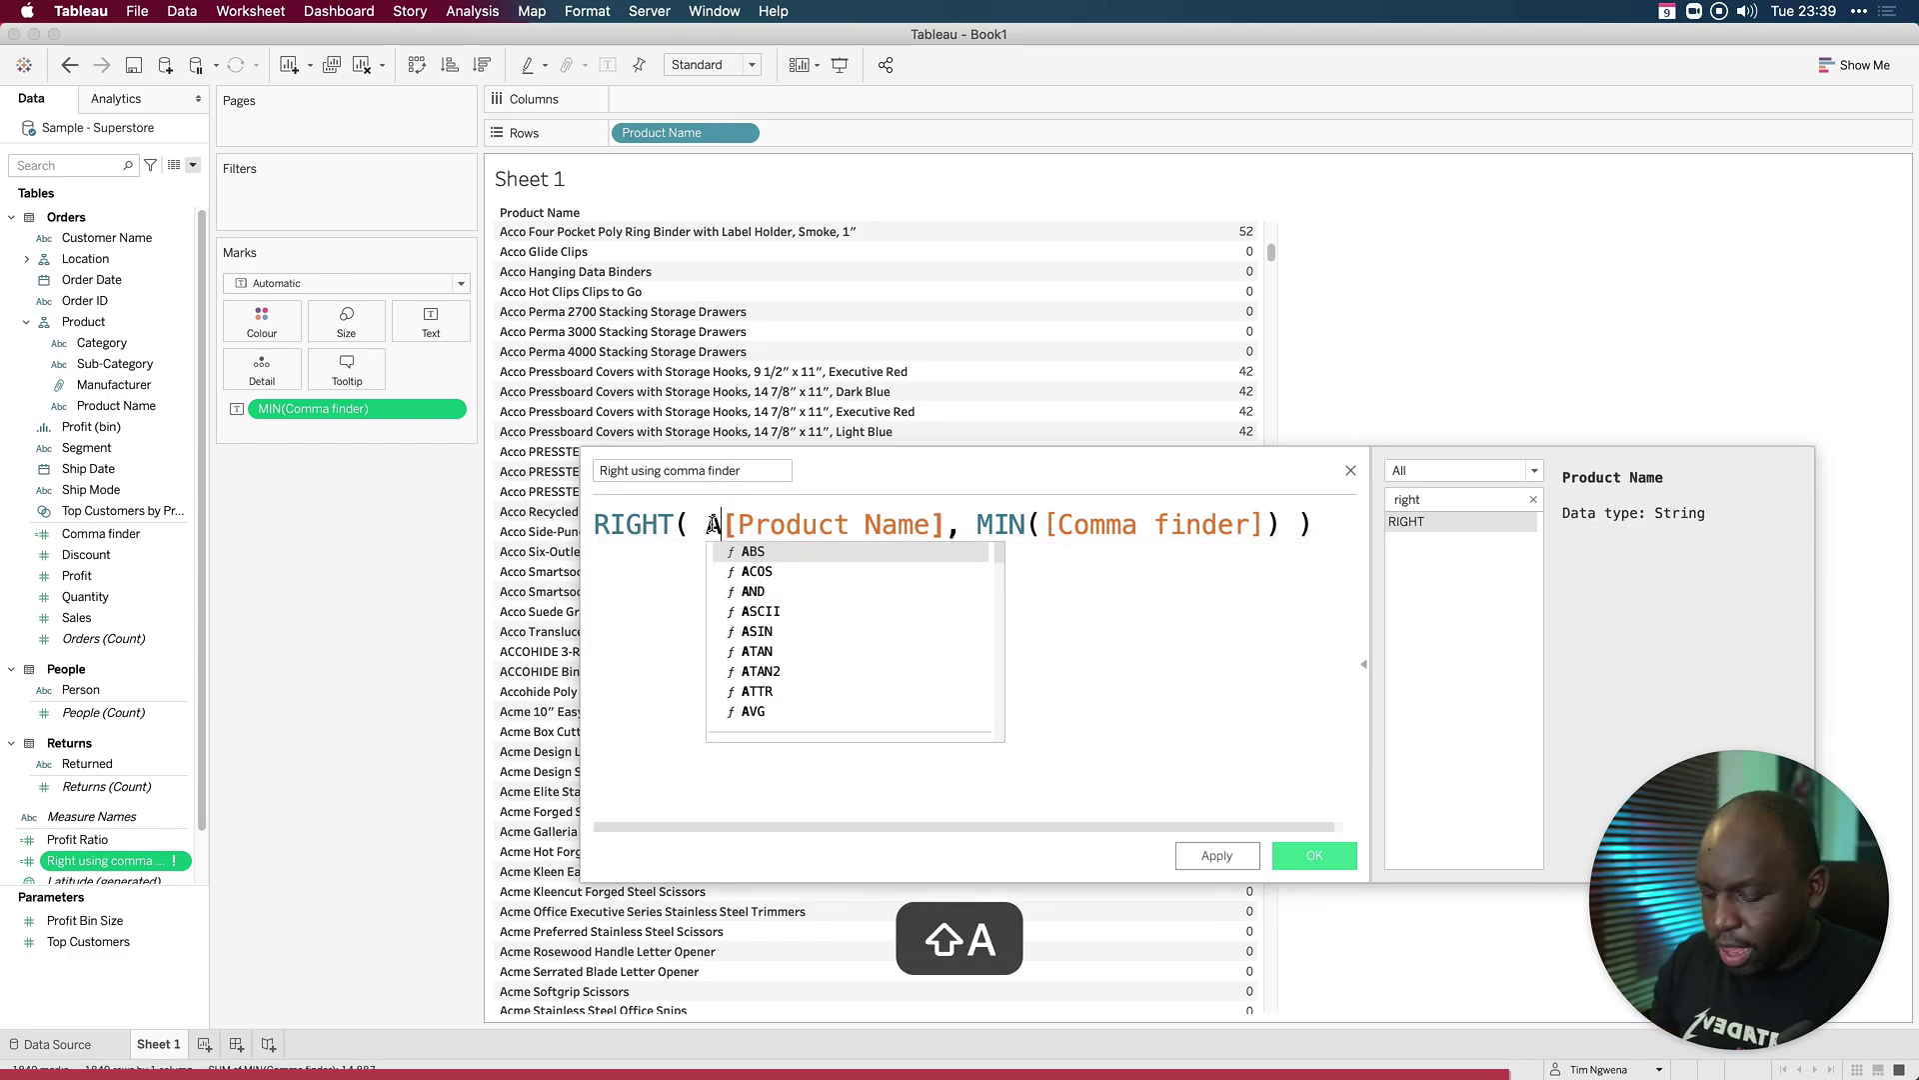
pyautogui.write('TTR(')
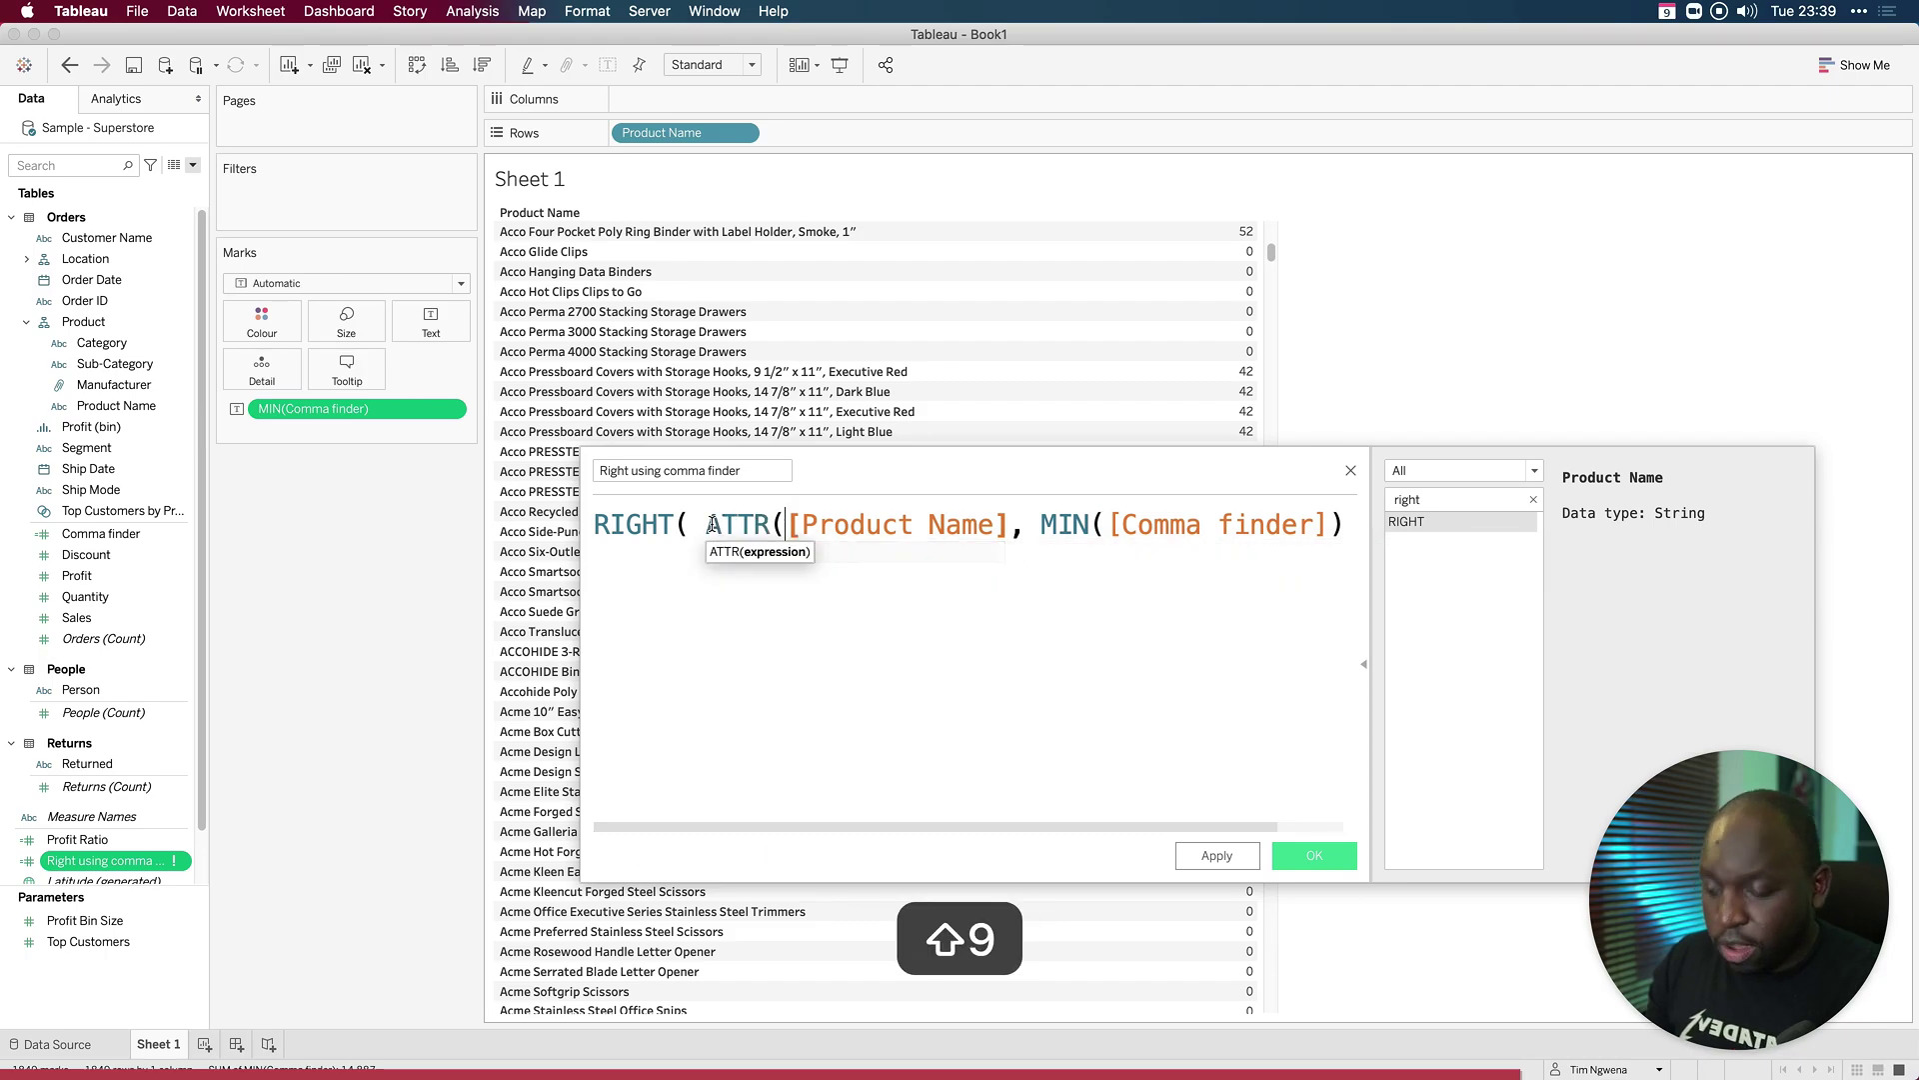
pyautogui.press('Right')
pyautogui.press('Right')
pyautogui.press('Right')
pyautogui.press('Right')
pyautogui.press('Right')
pyautogui.press('Right')
pyautogui.press('Right')
pyautogui.press('Right')
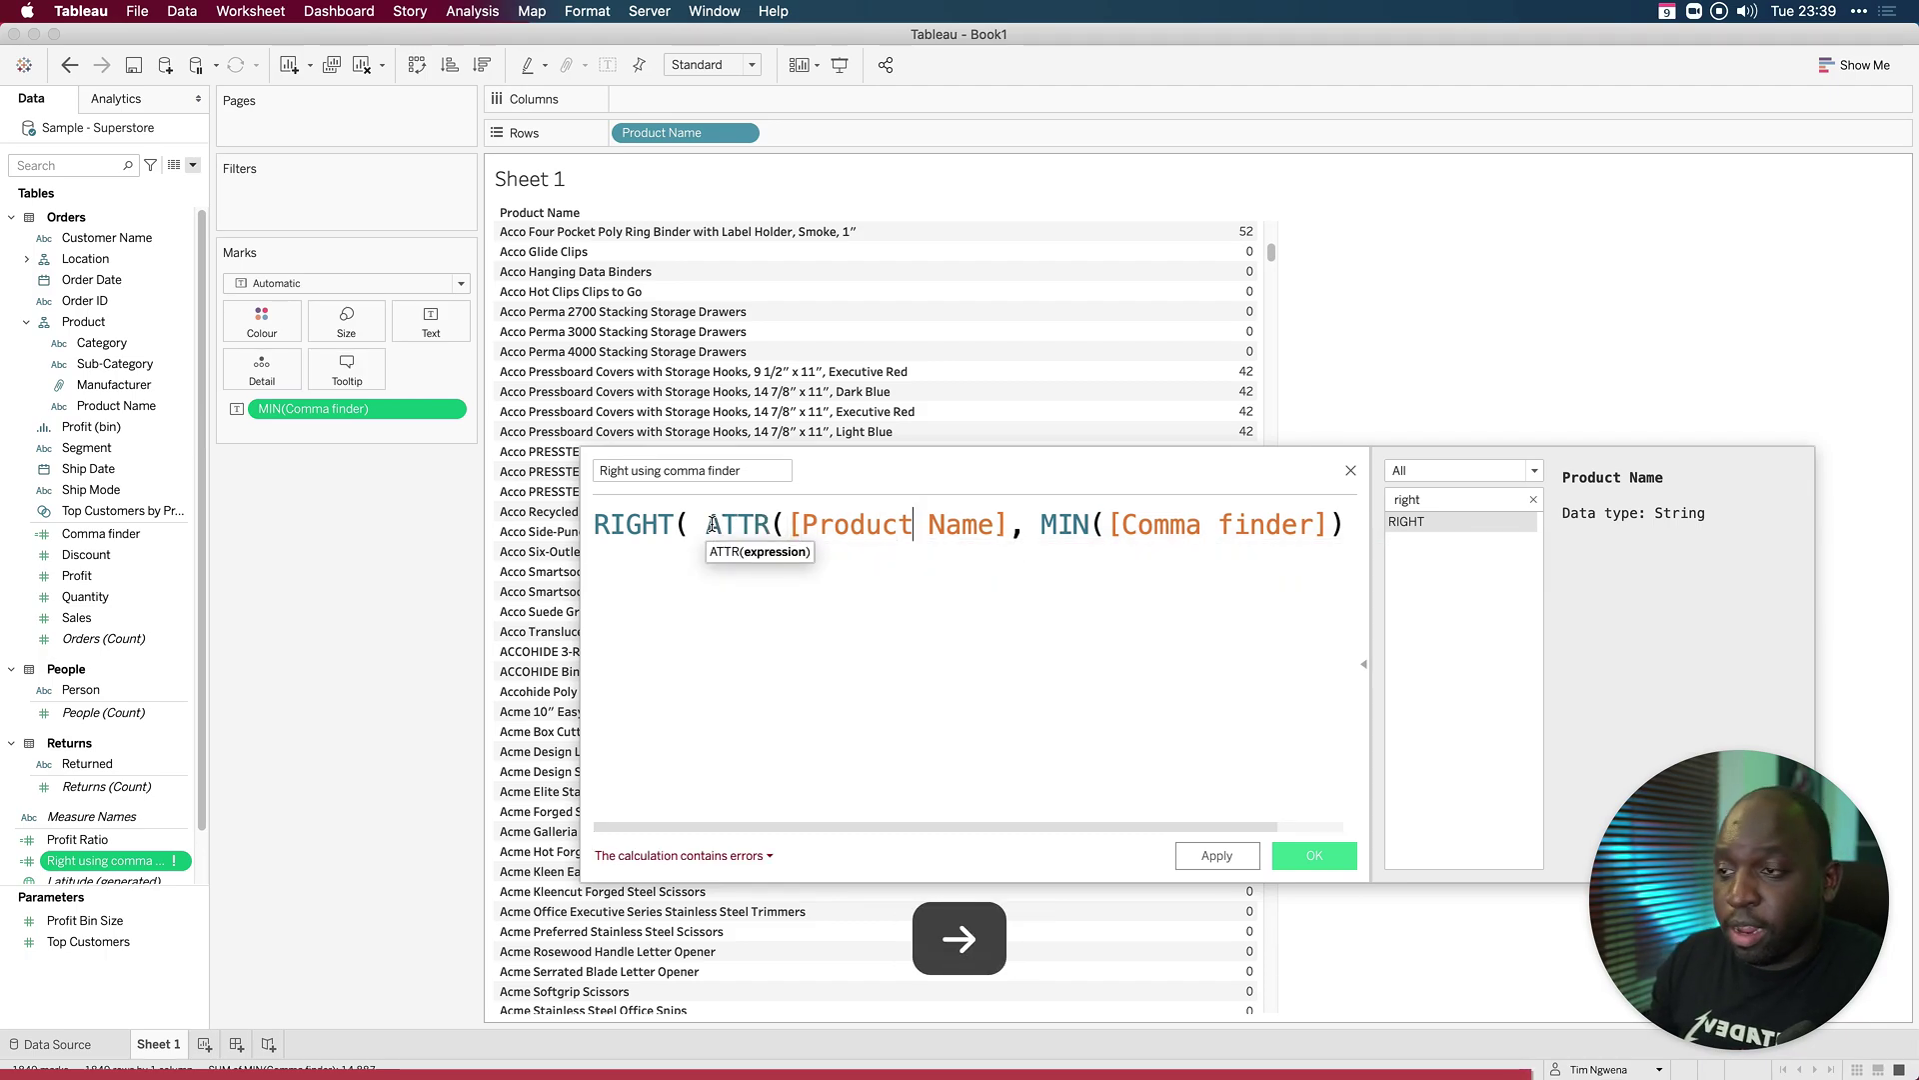
pyautogui.press('Right')
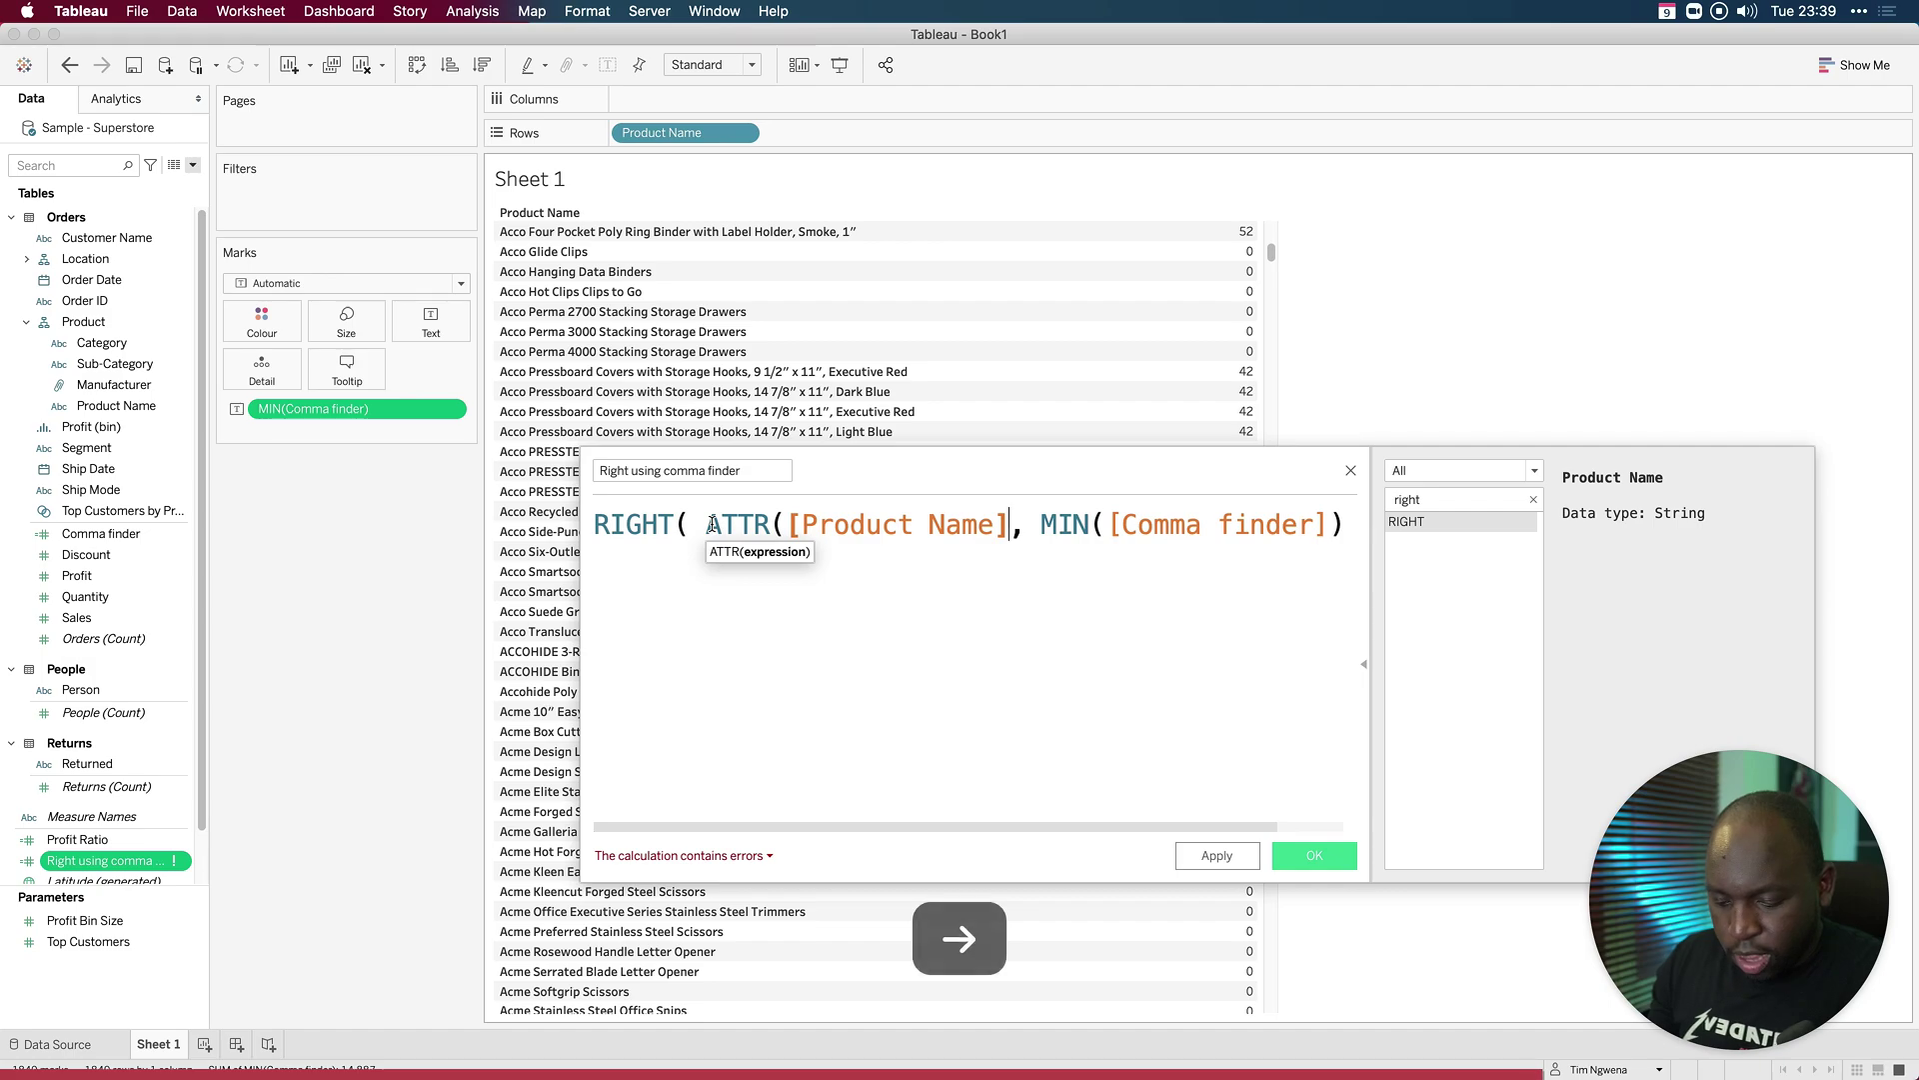
pyautogui.write(')')
pyautogui.click(785, 687)
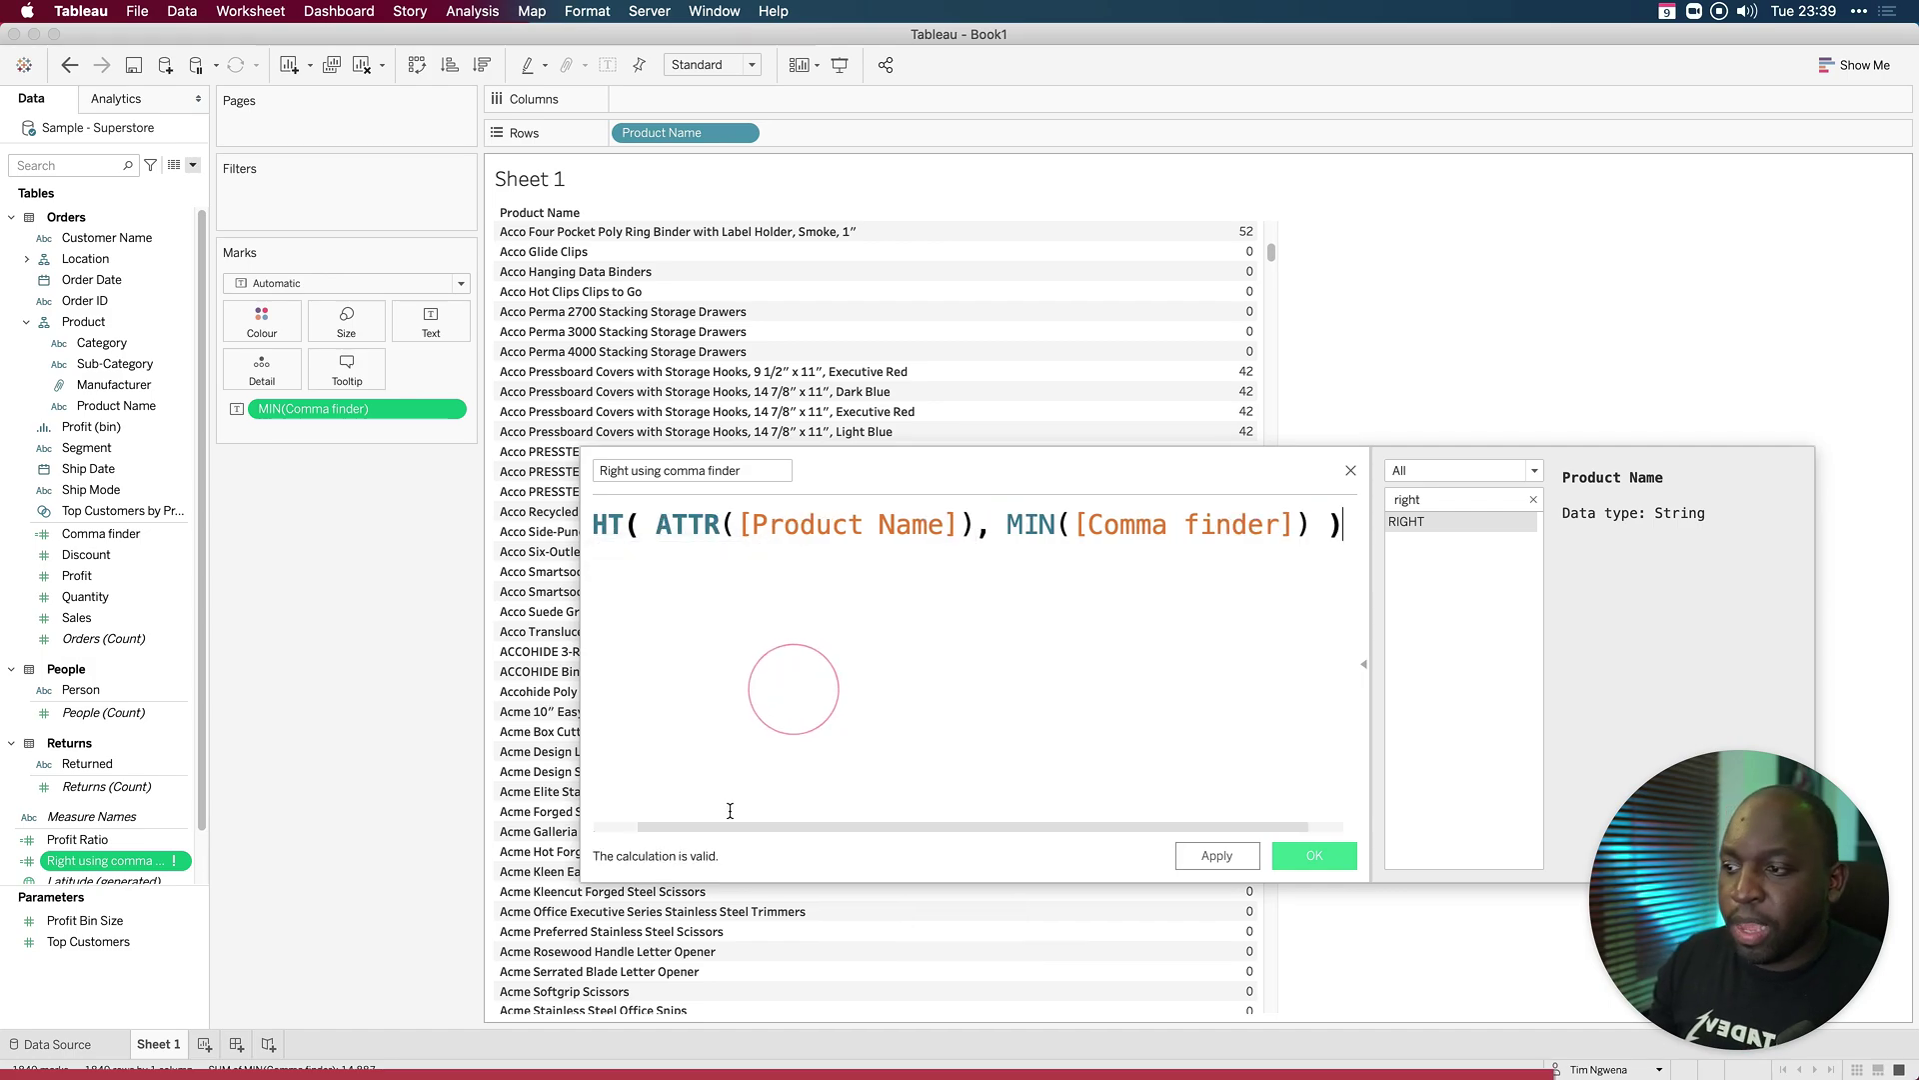
pyautogui.moveTo(584, 723); pyautogui.dragTo(436, 724)
pyautogui.click(1217, 855)
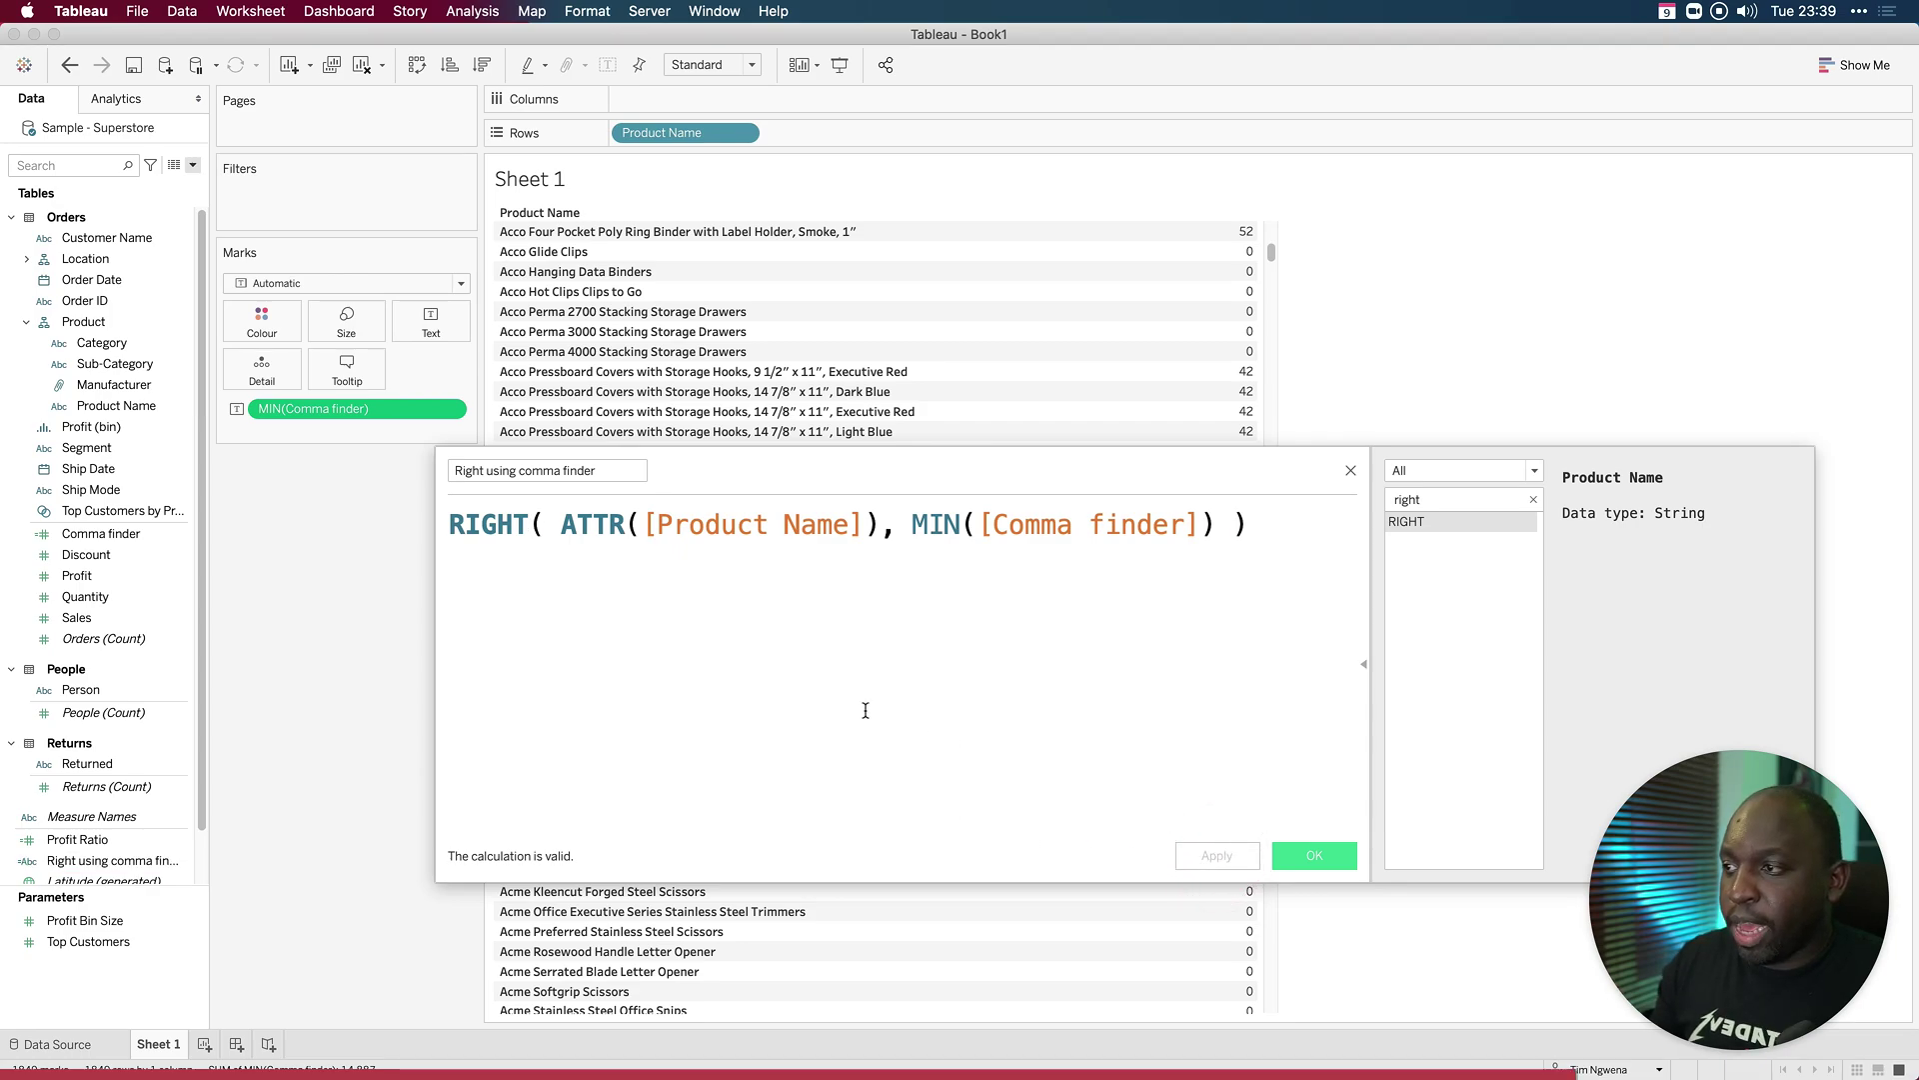
# Step: Add Right using comma finder to Rows, narrow Product Name, and widen the new column
pyautogui.click(96, 861)
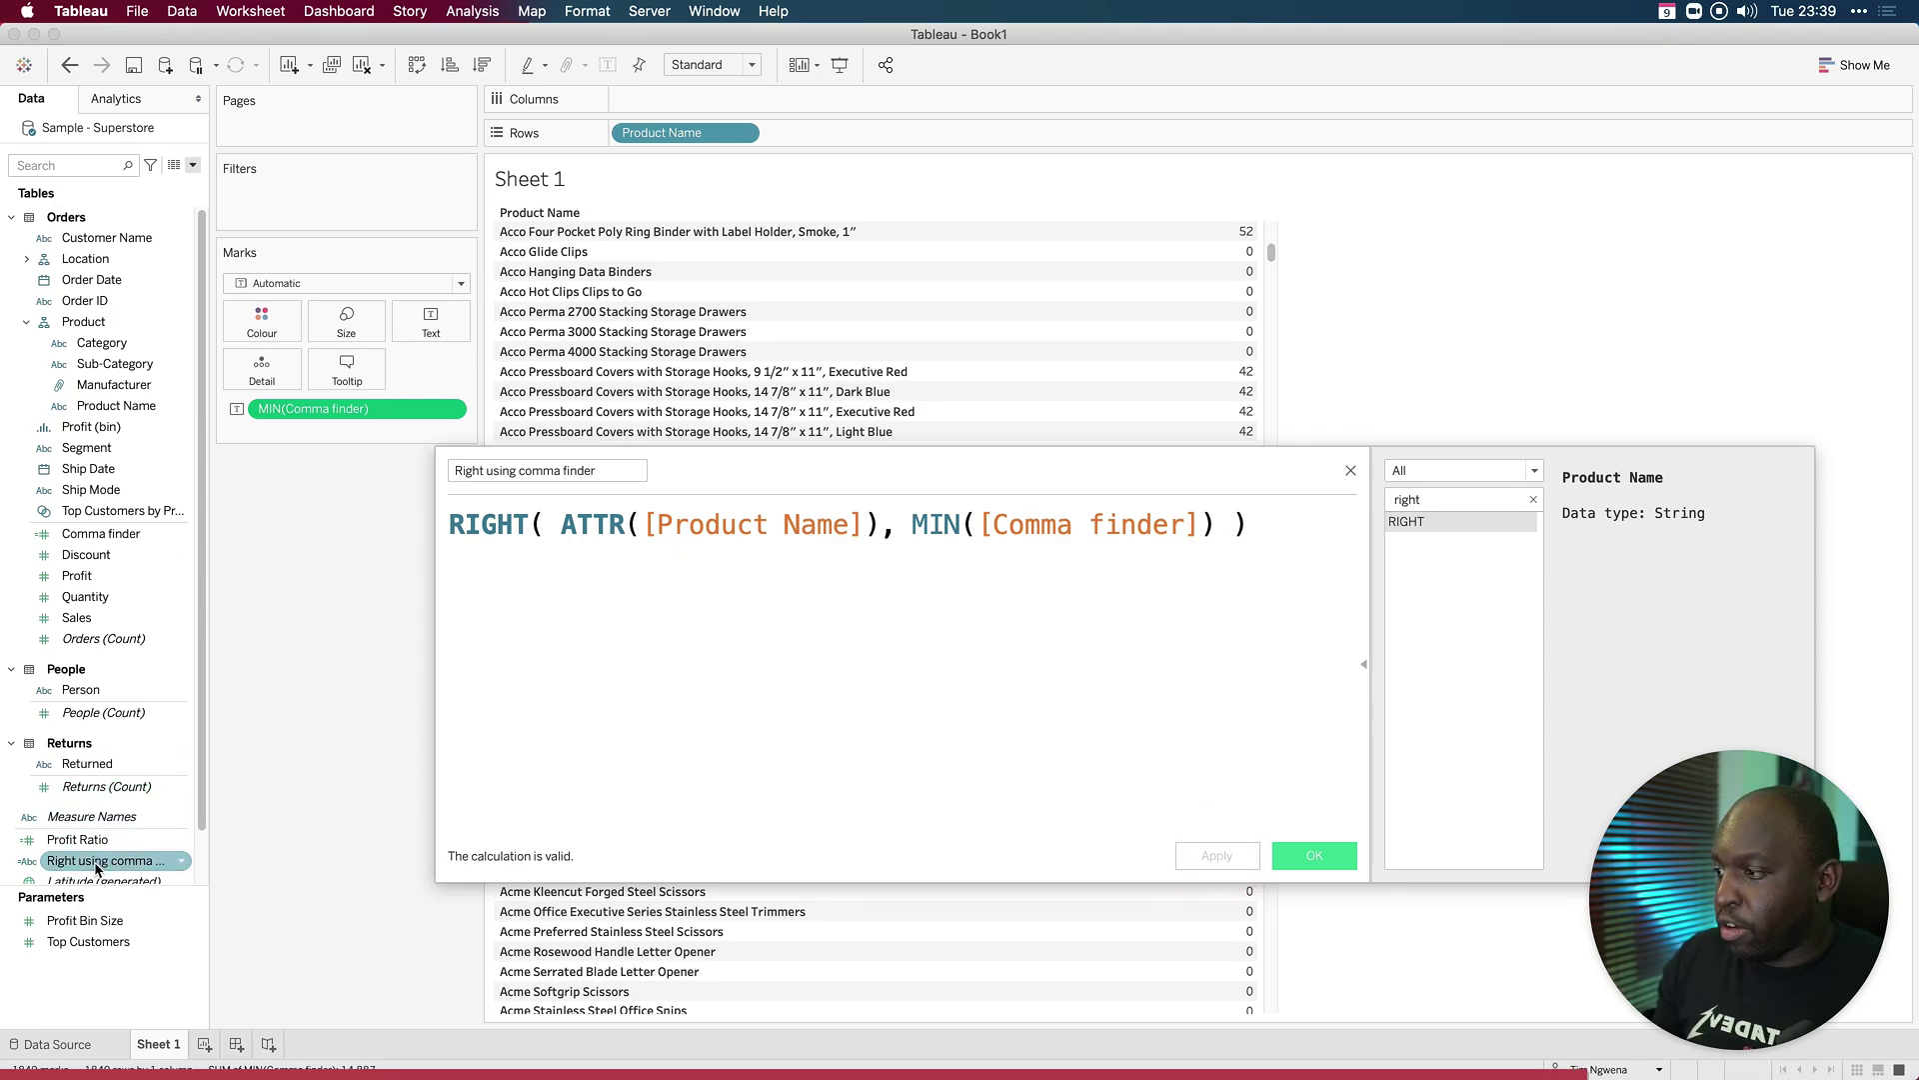
pyautogui.moveTo(92, 865); pyautogui.dragTo(900, 132)
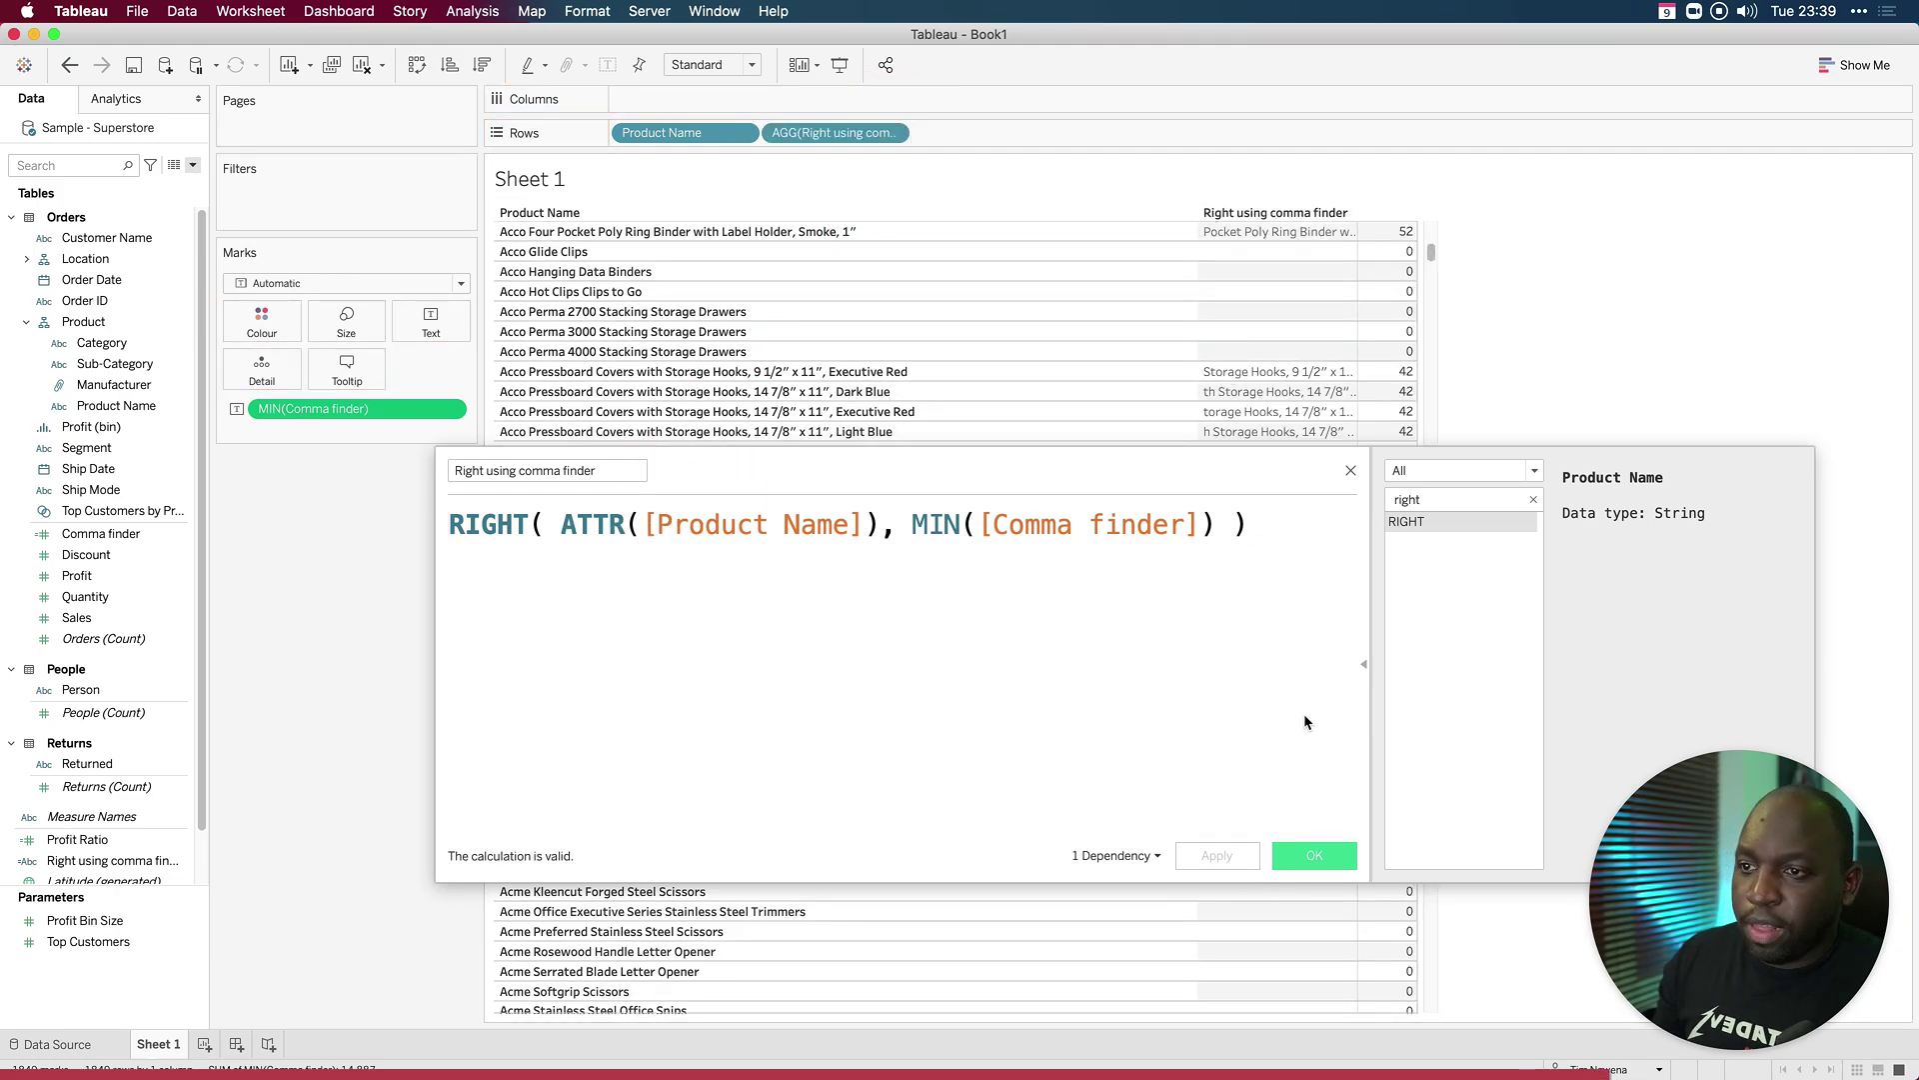
pyautogui.click(1315, 852)
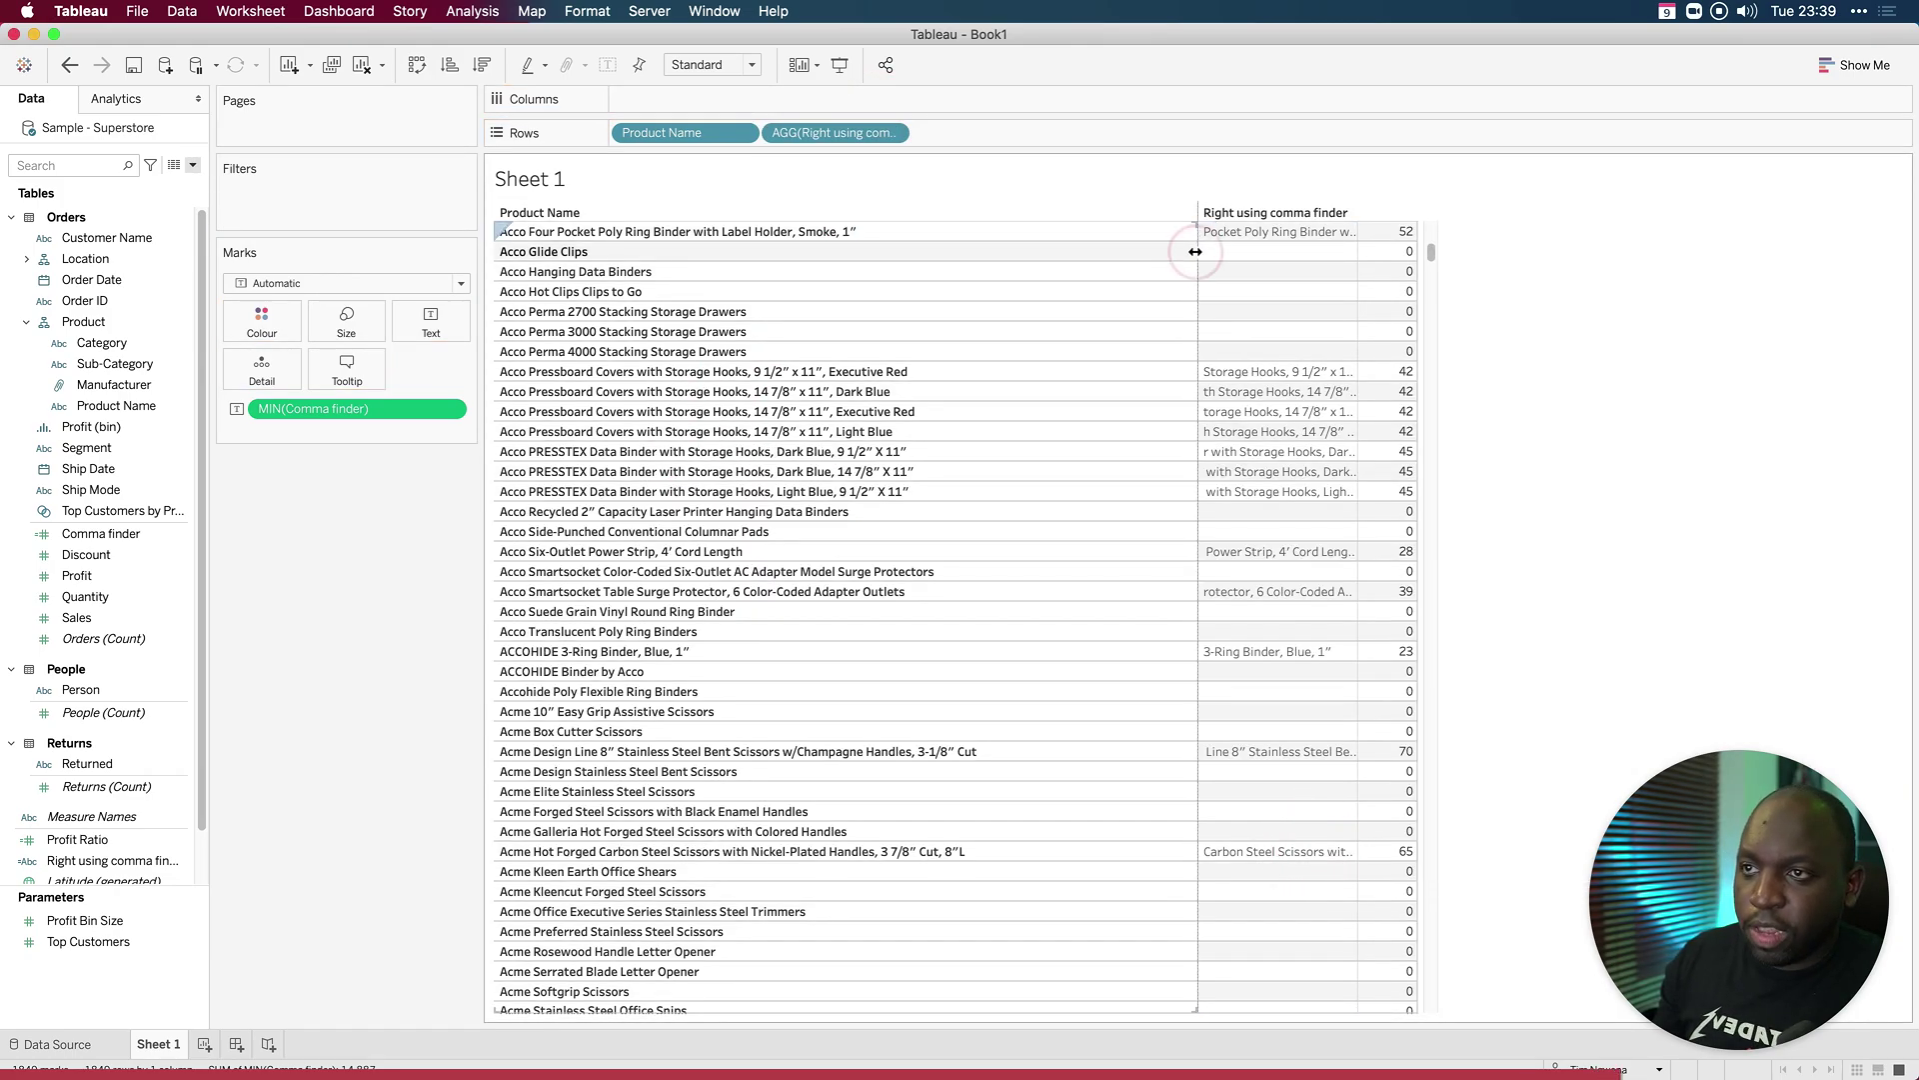
pyautogui.moveTo(1193, 250); pyautogui.dragTo(993, 266)
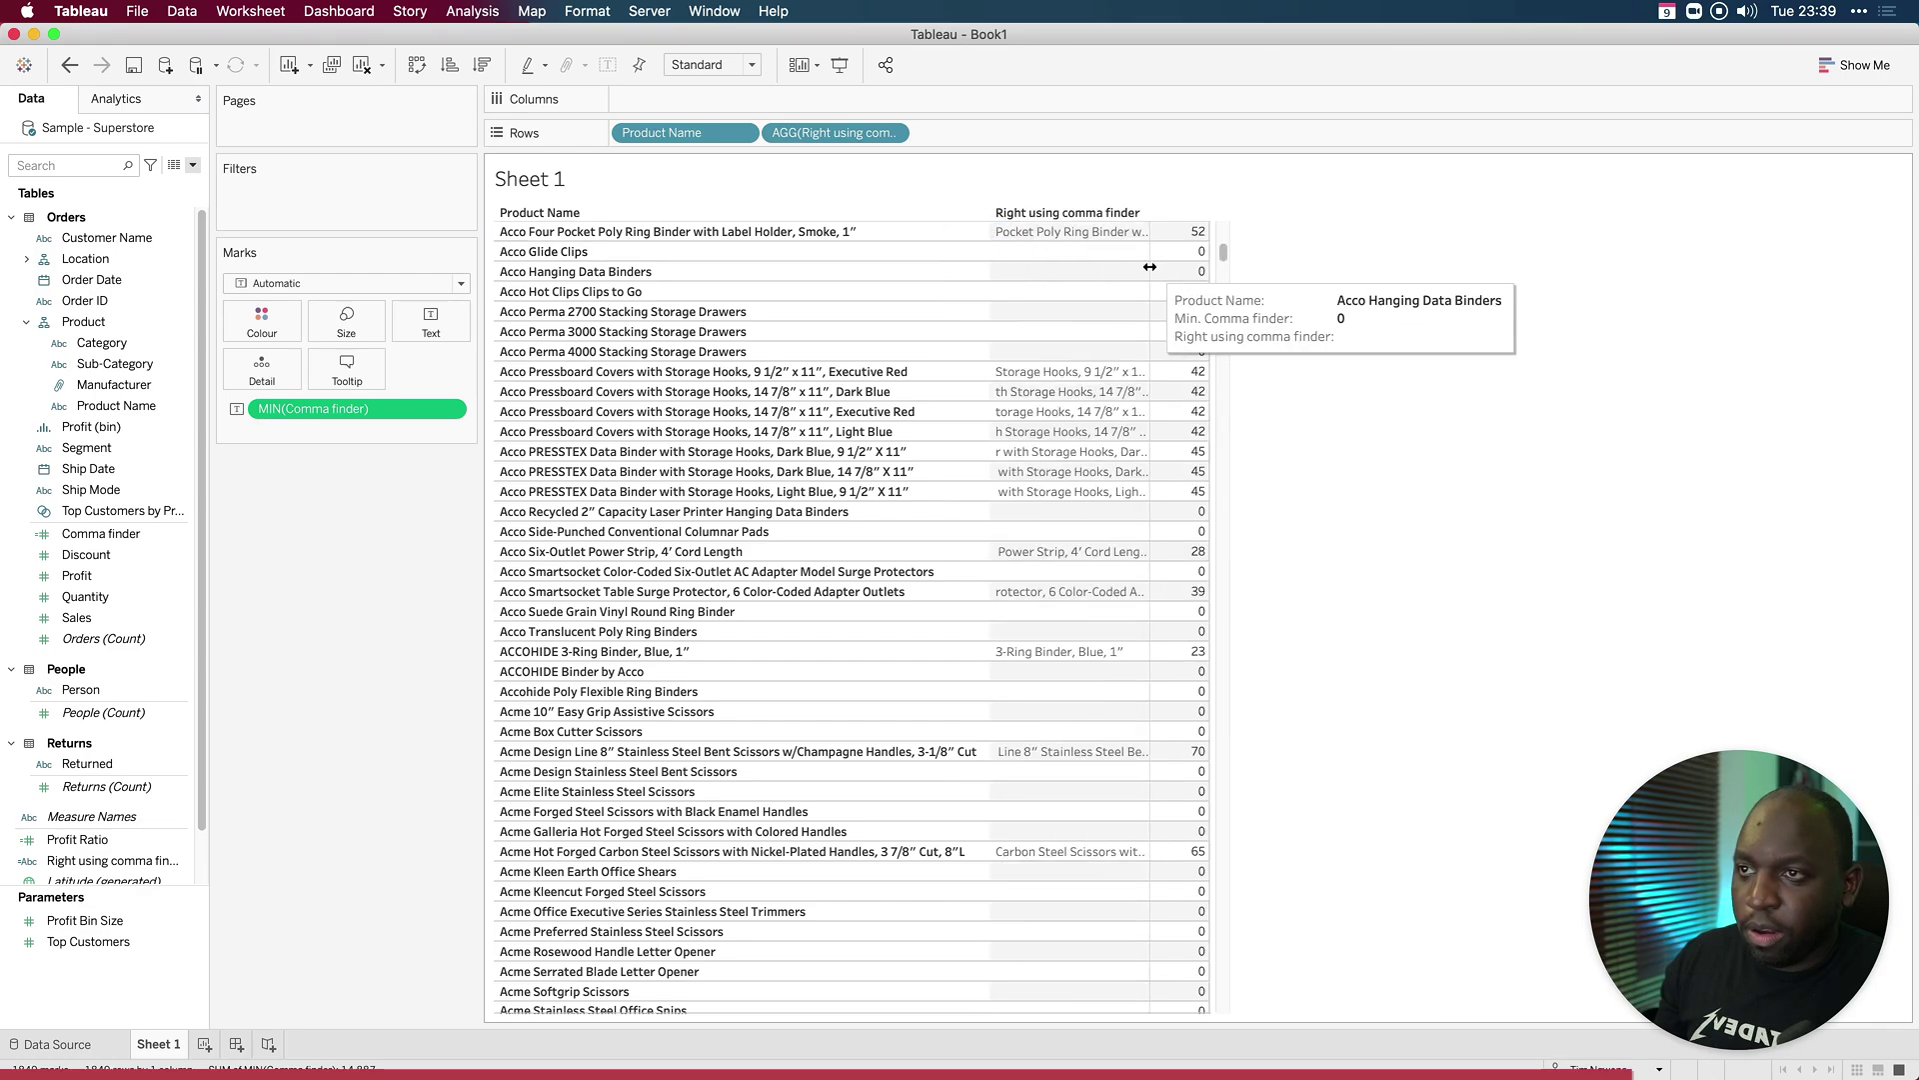
pyautogui.moveTo(1208, 259); pyautogui.dragTo(1600, 247)
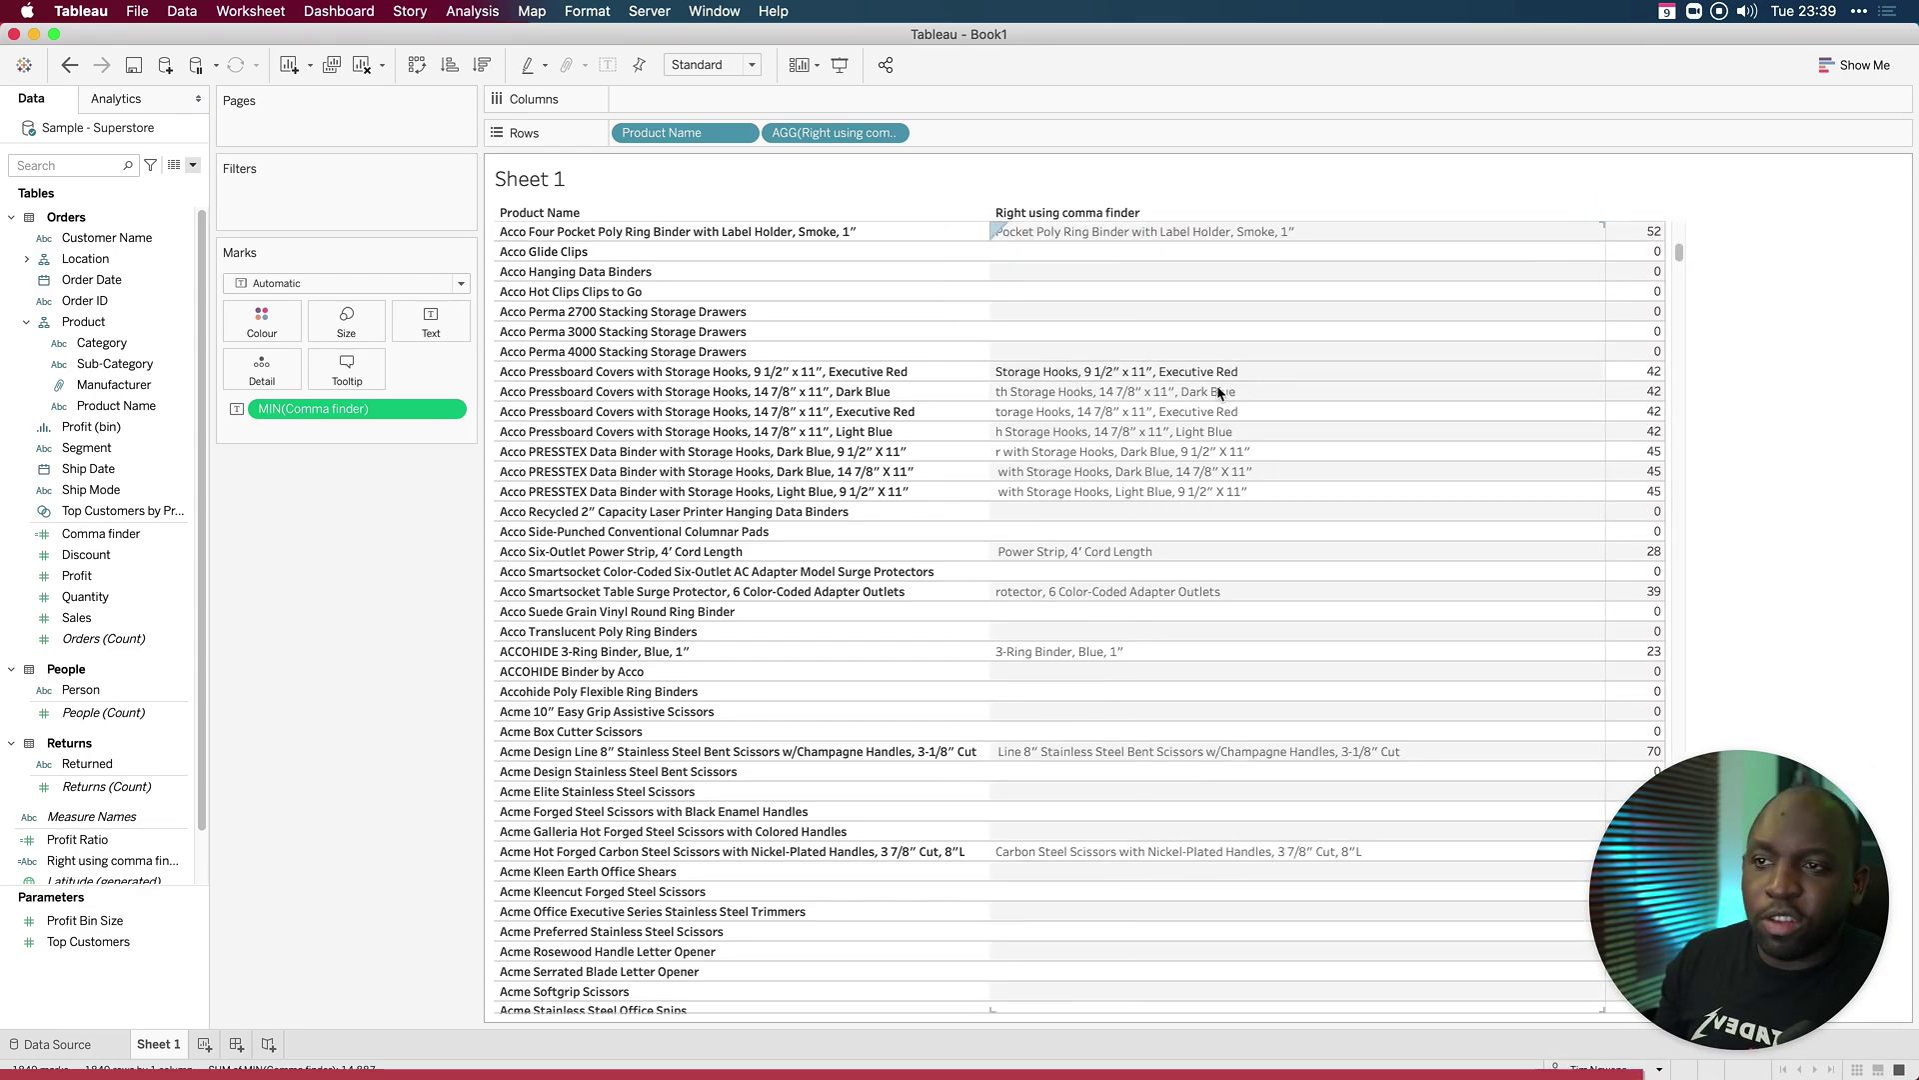
pyautogui.rightClick(340, 409)
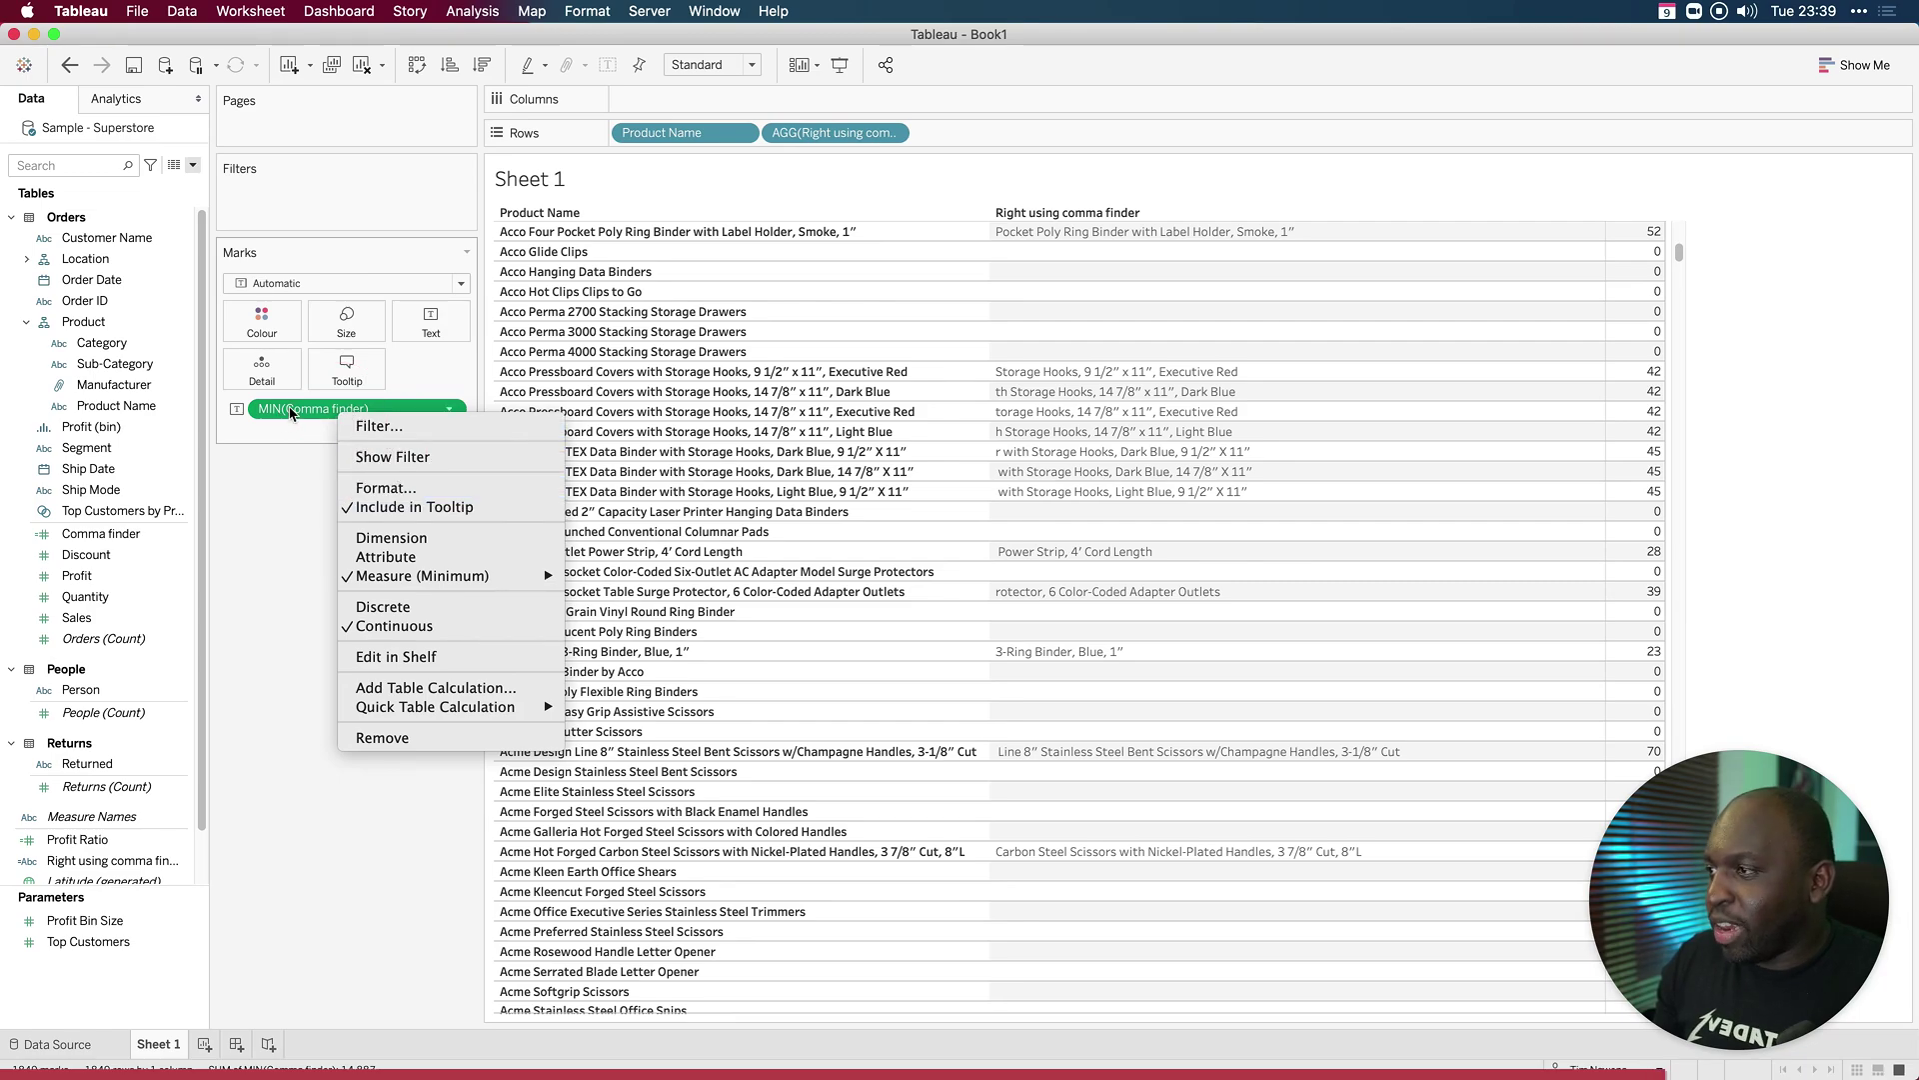
# Step: Replace RIGHT with LEFT in the Right using comma finder formula and apply
pyautogui.rightClick(91, 862)
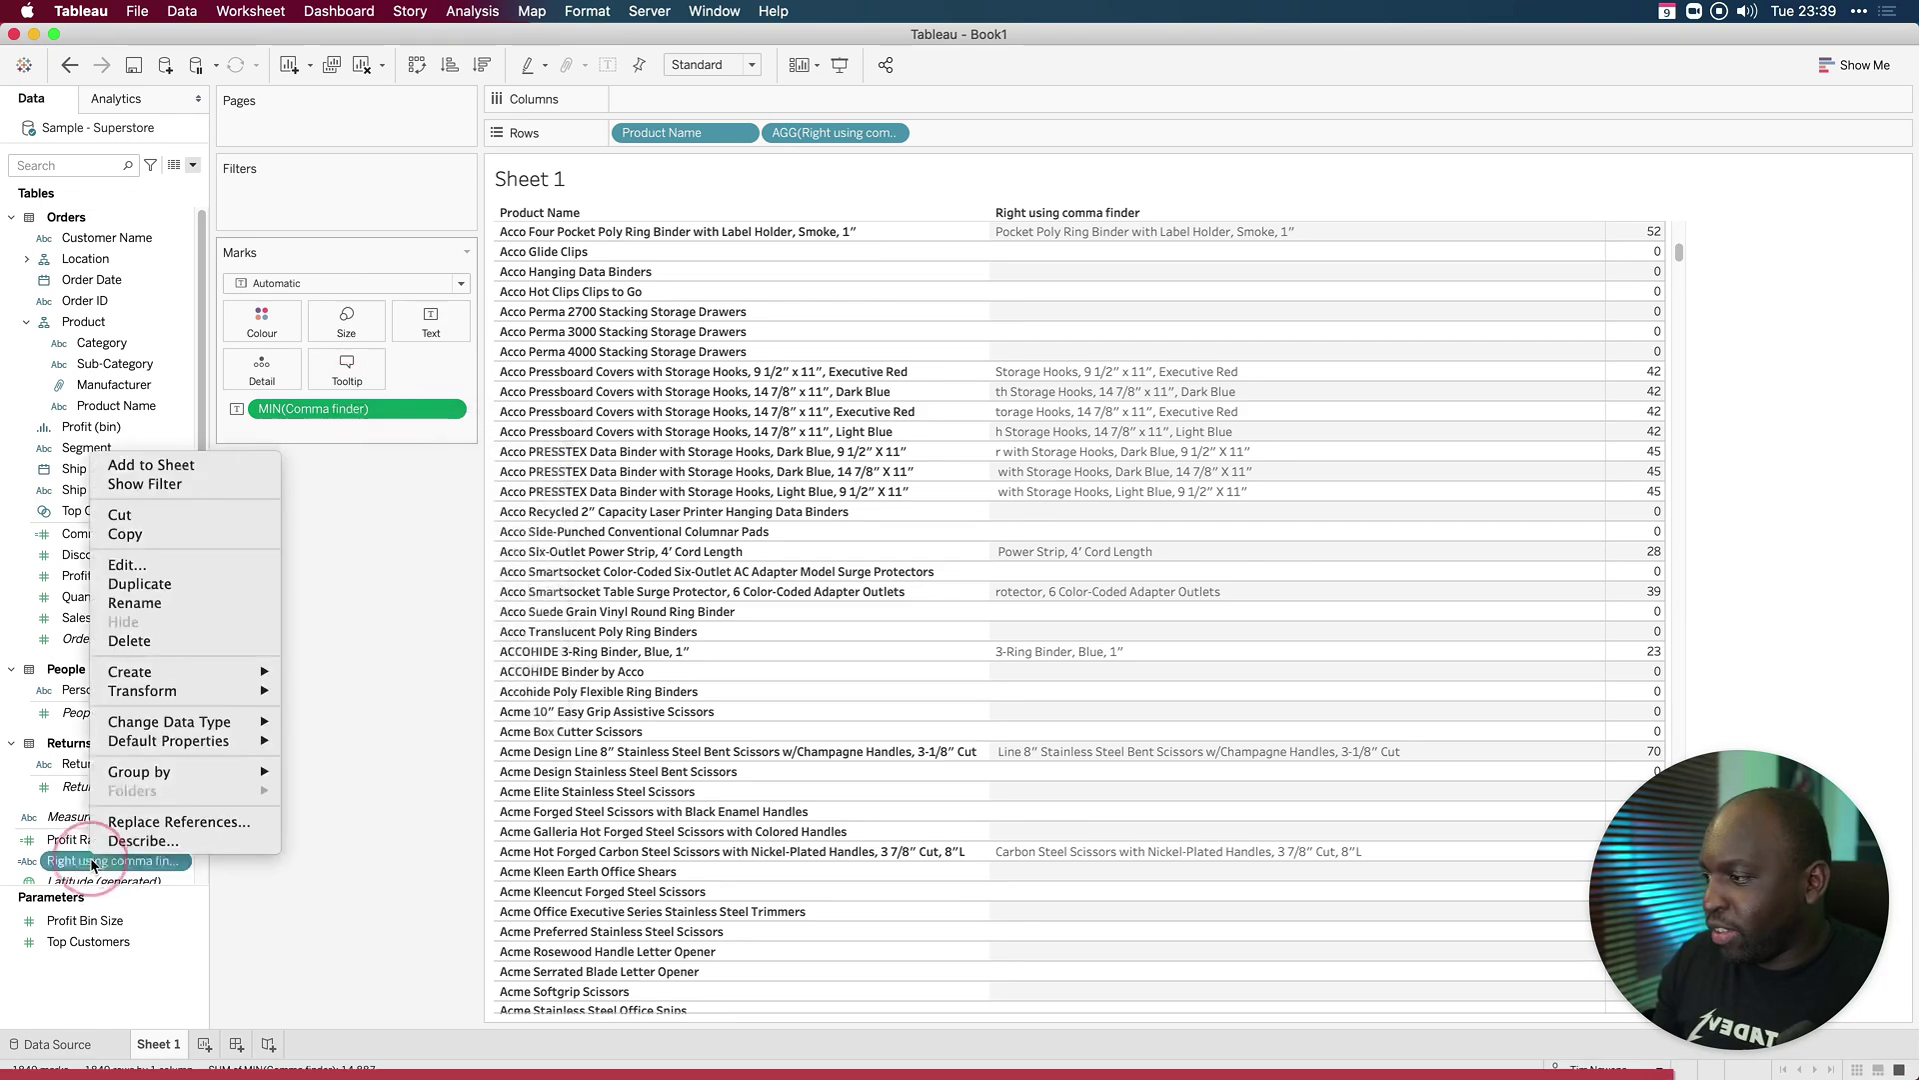
pyautogui.click(150, 534)
pyautogui.doubleClick(469, 516)
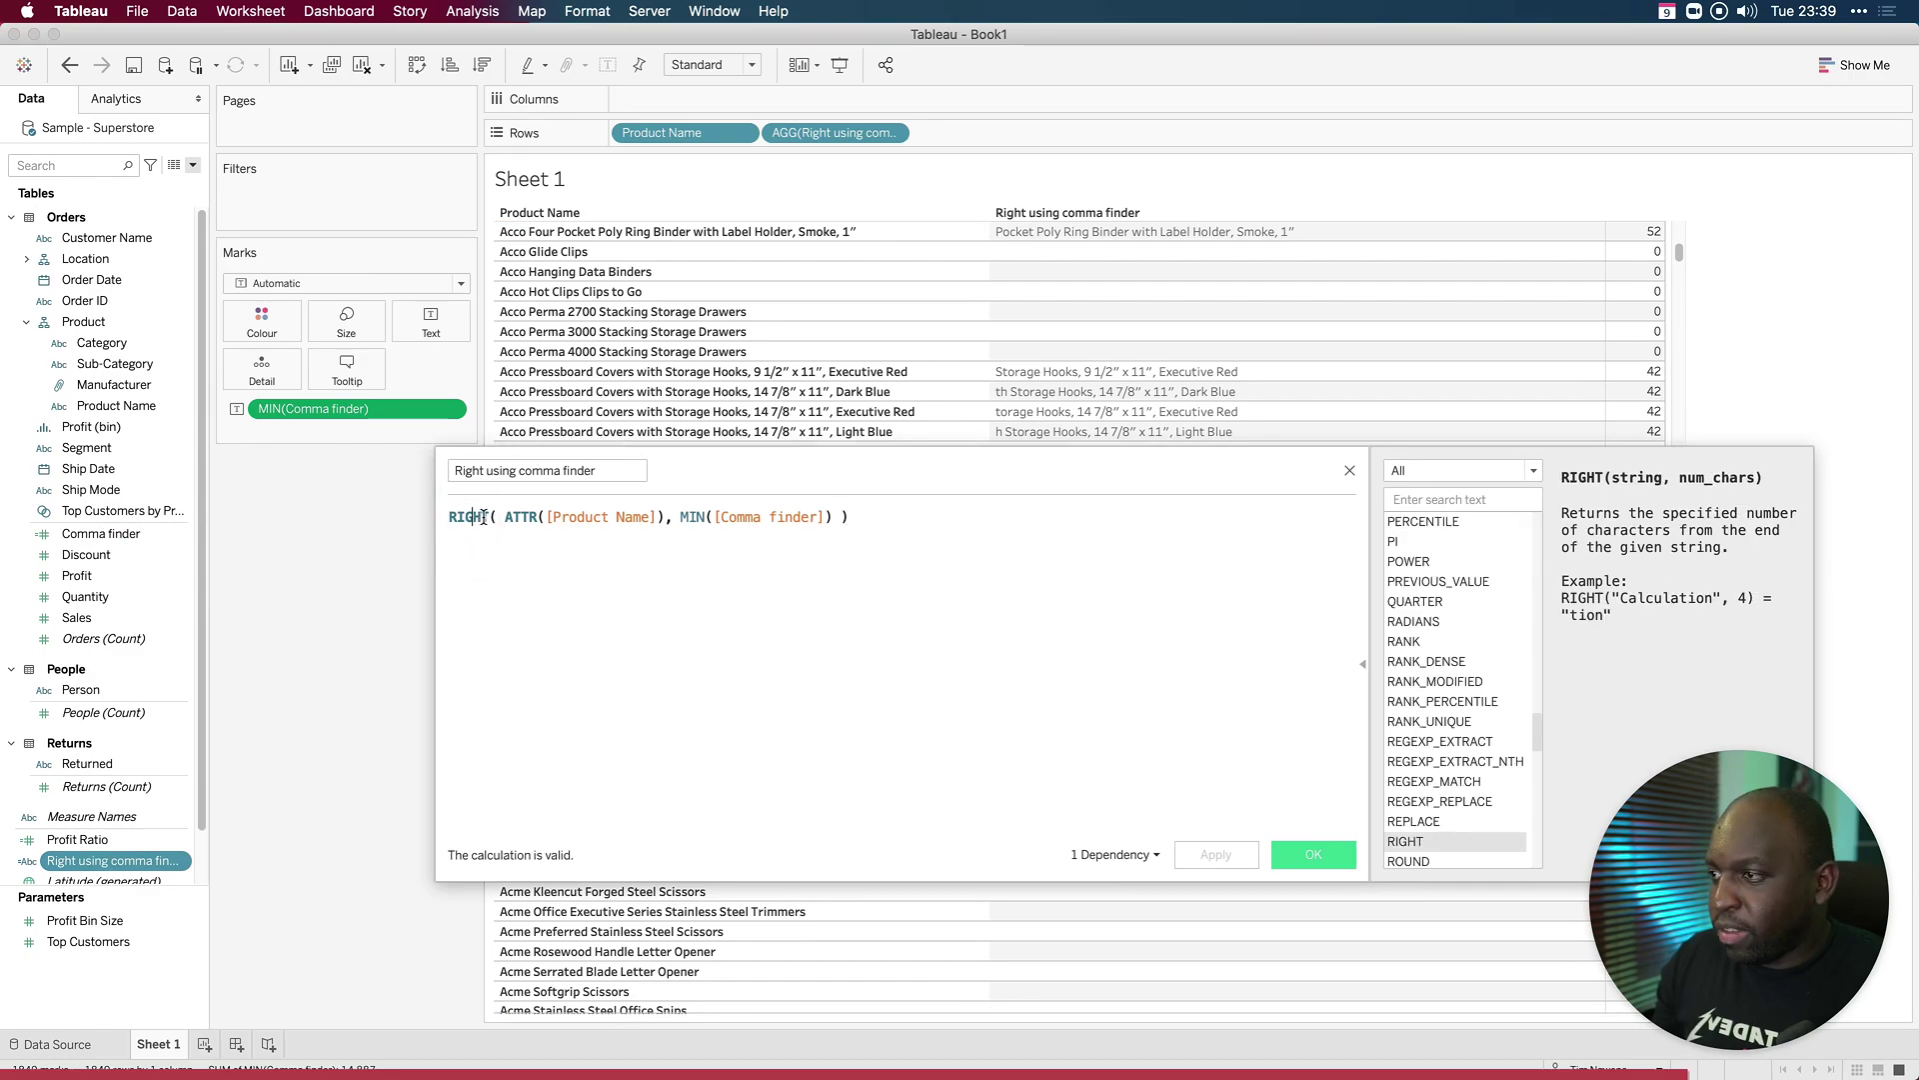
pyautogui.write('Left')
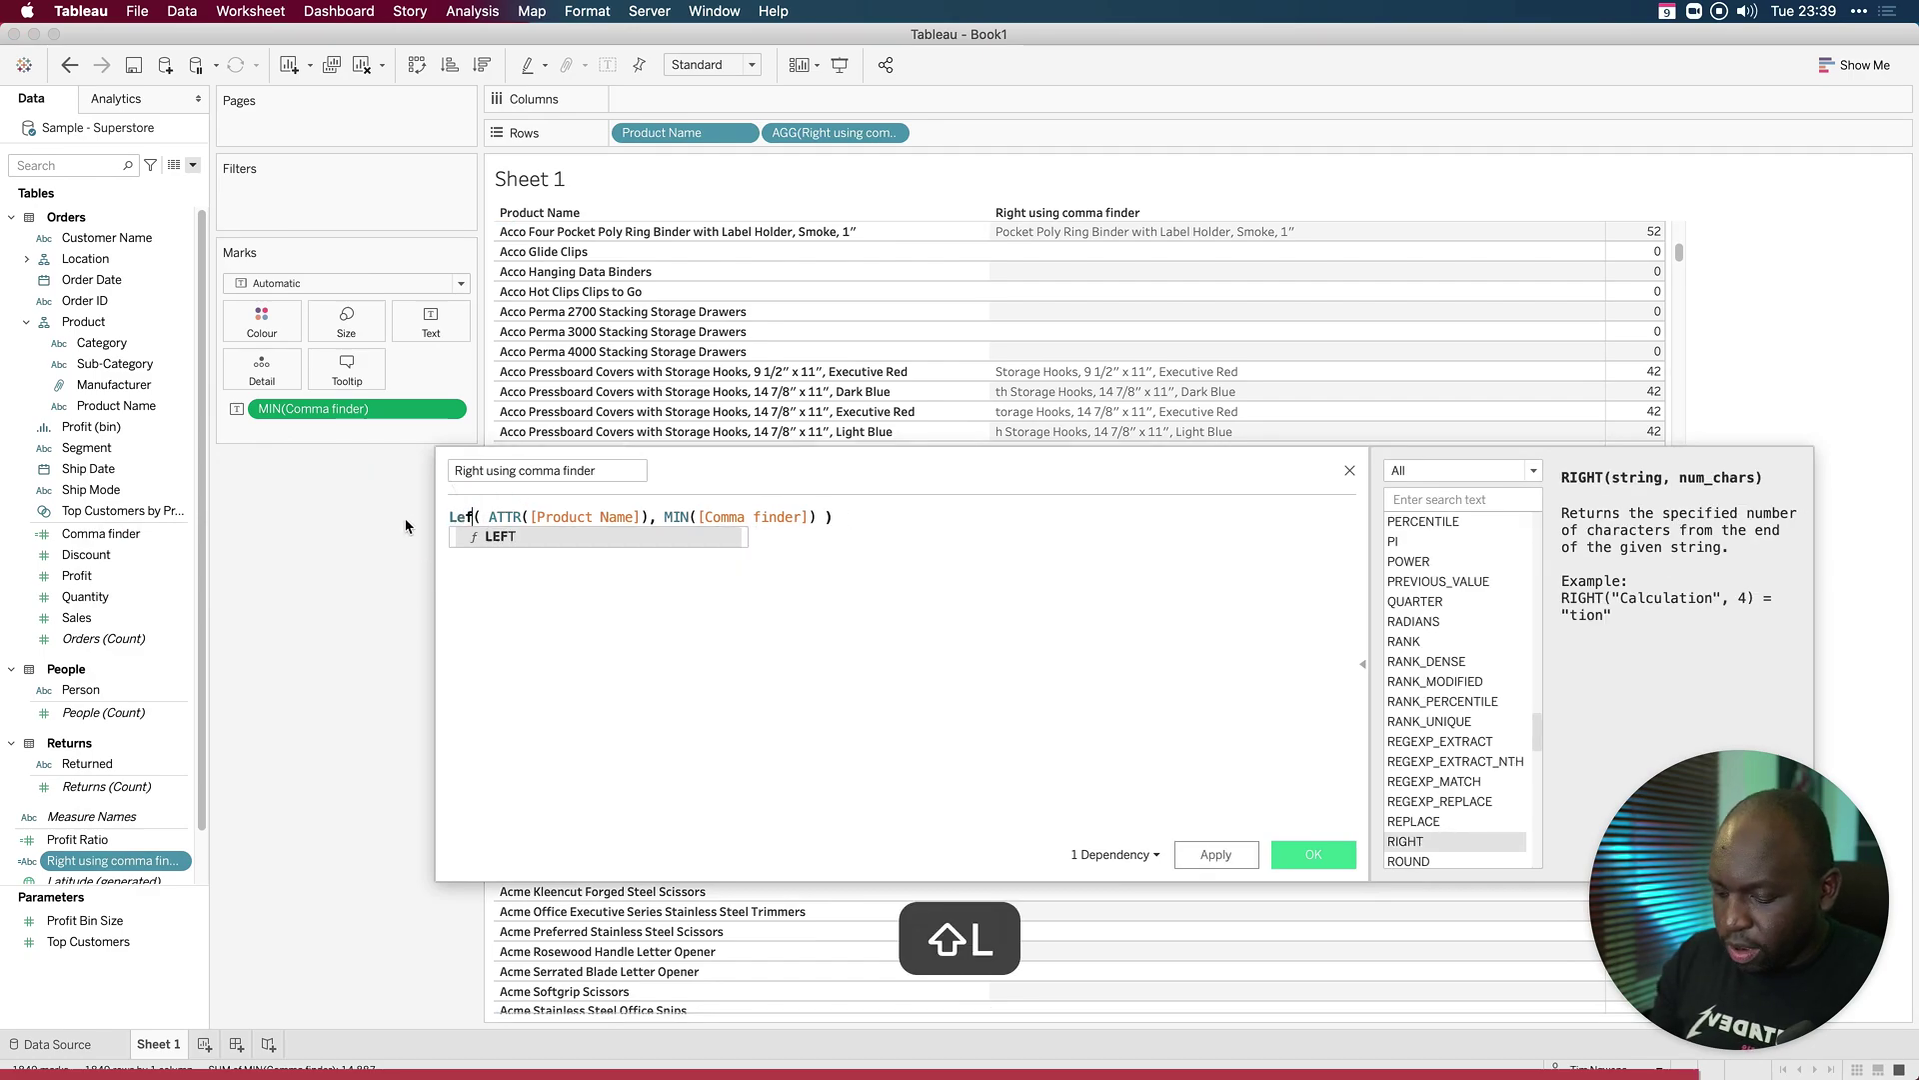
pyautogui.click(500, 540)
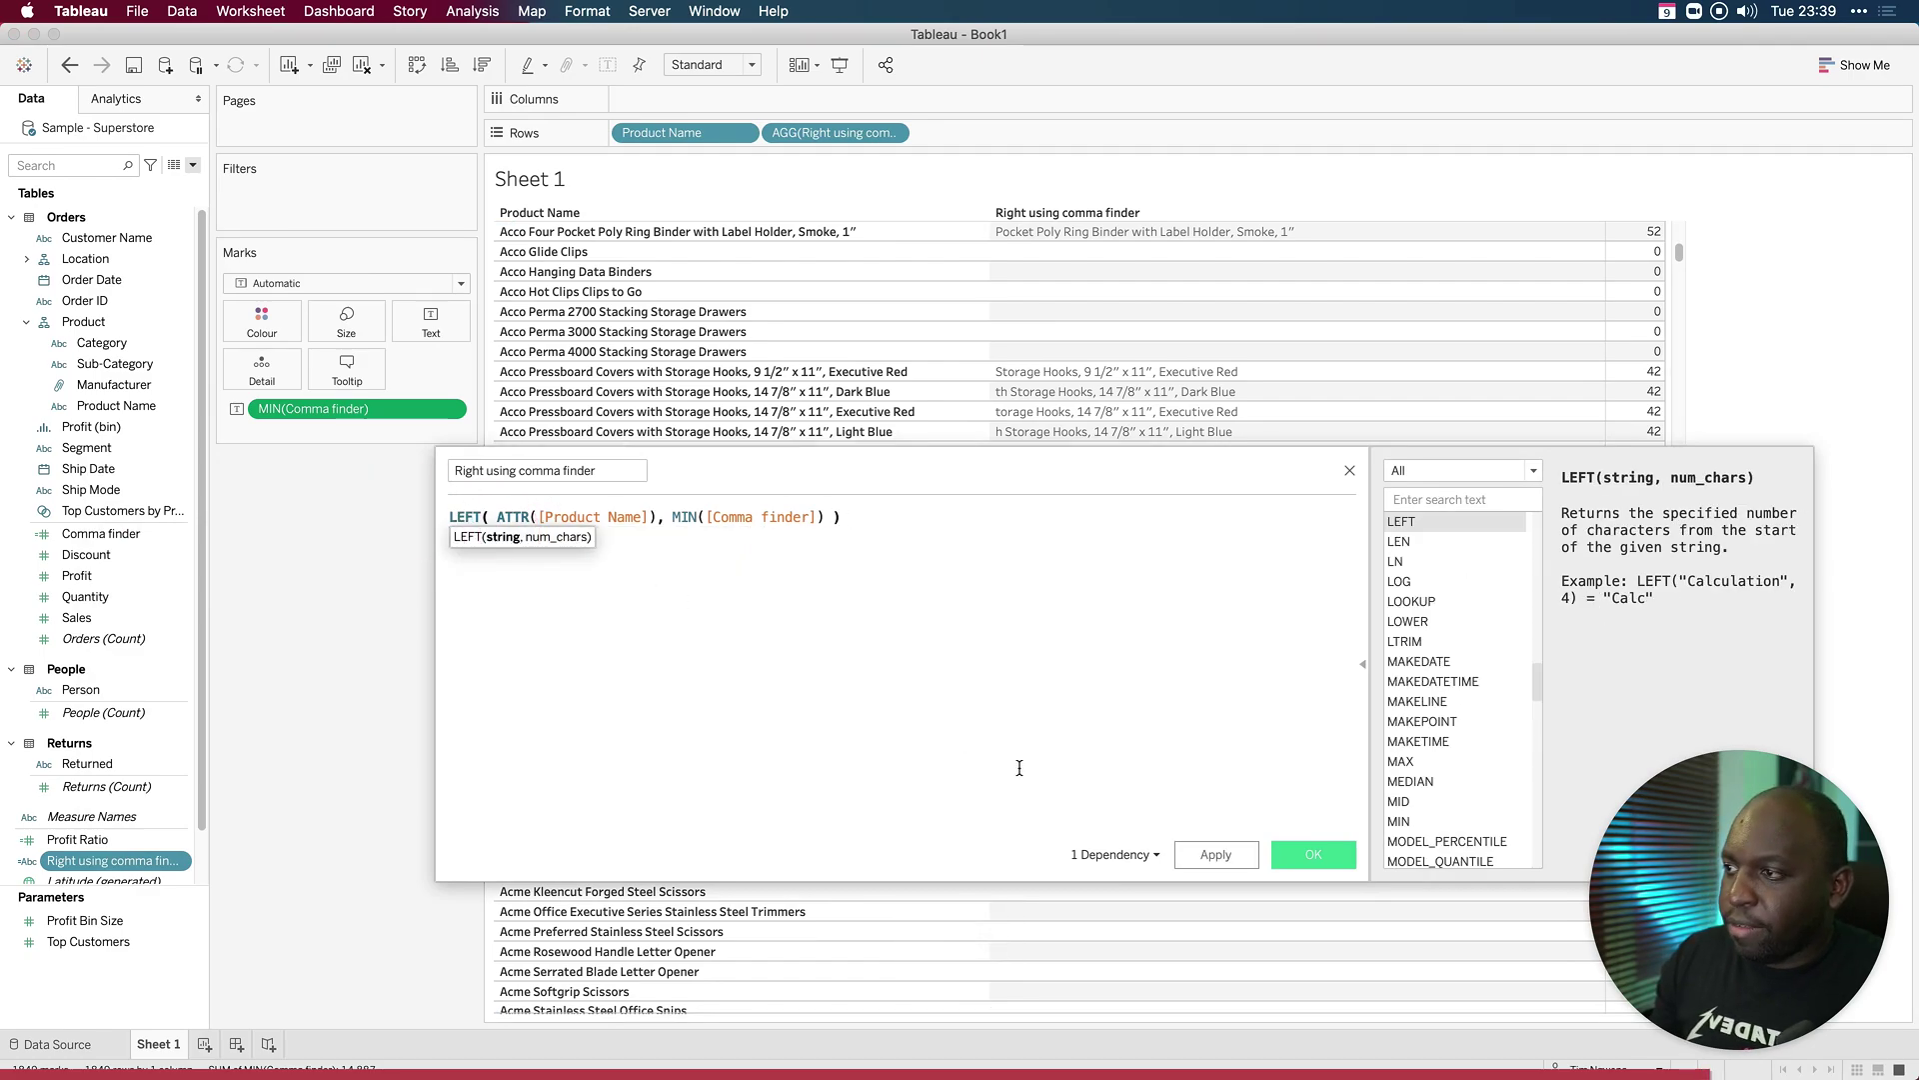
pyautogui.click(1215, 855)
pyautogui.click(1305, 858)
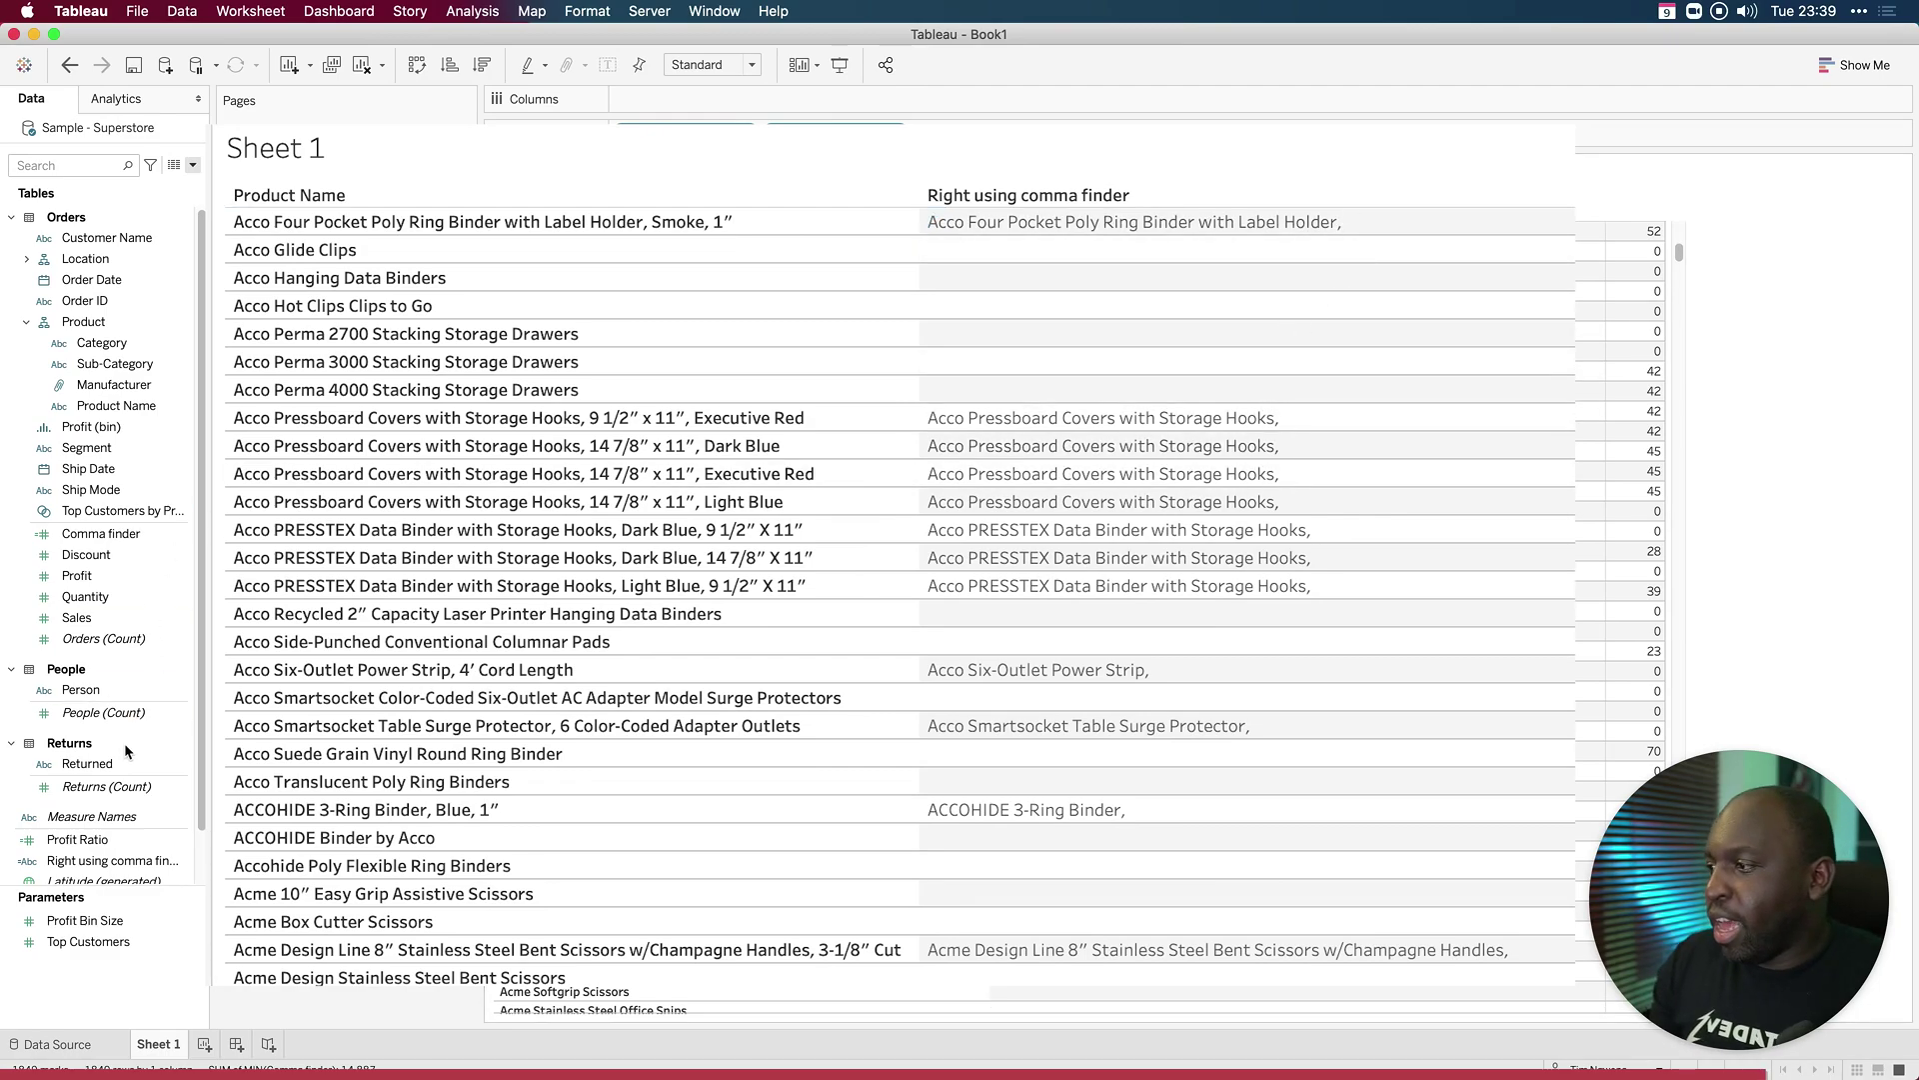
# Step: Change the character count to MIN([Comma finder]) -1 and apply
pyautogui.rightClick(100, 860)
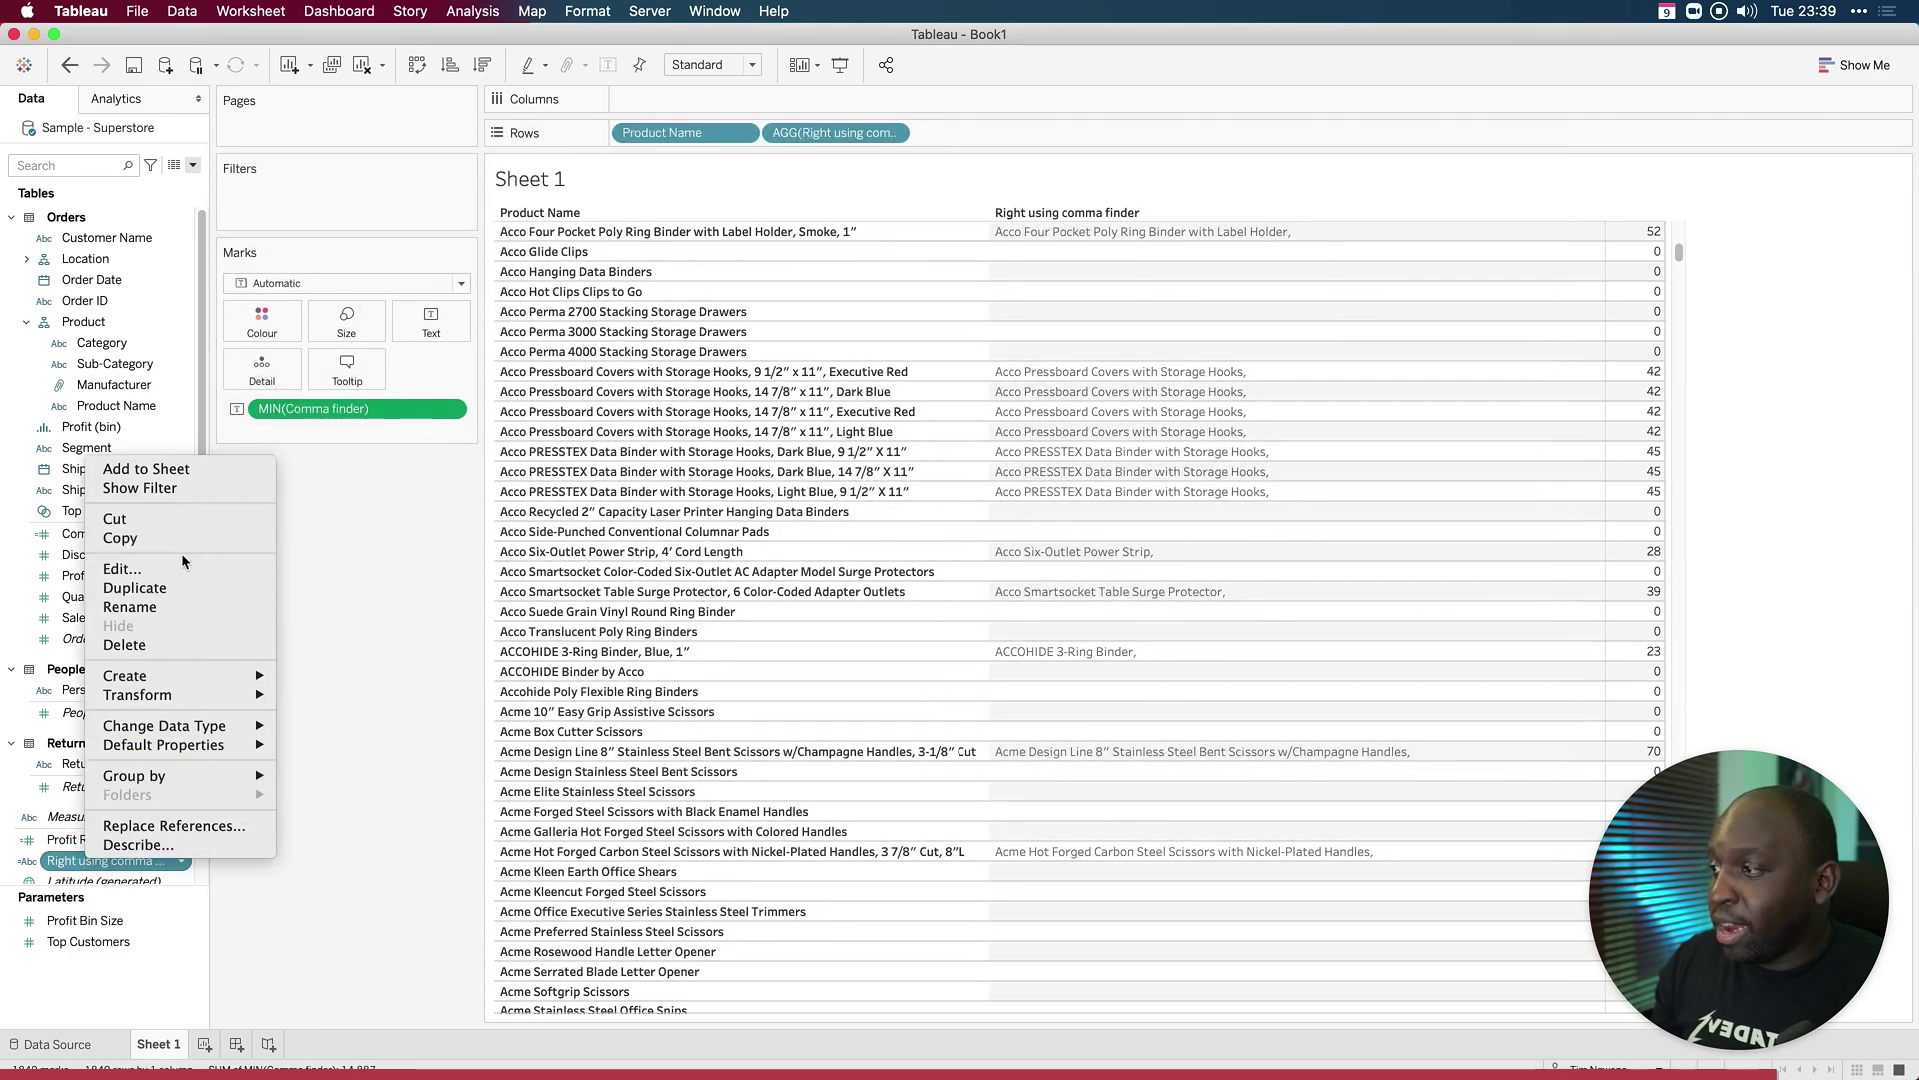
pyautogui.click(180, 568)
pyautogui.click(824, 519)
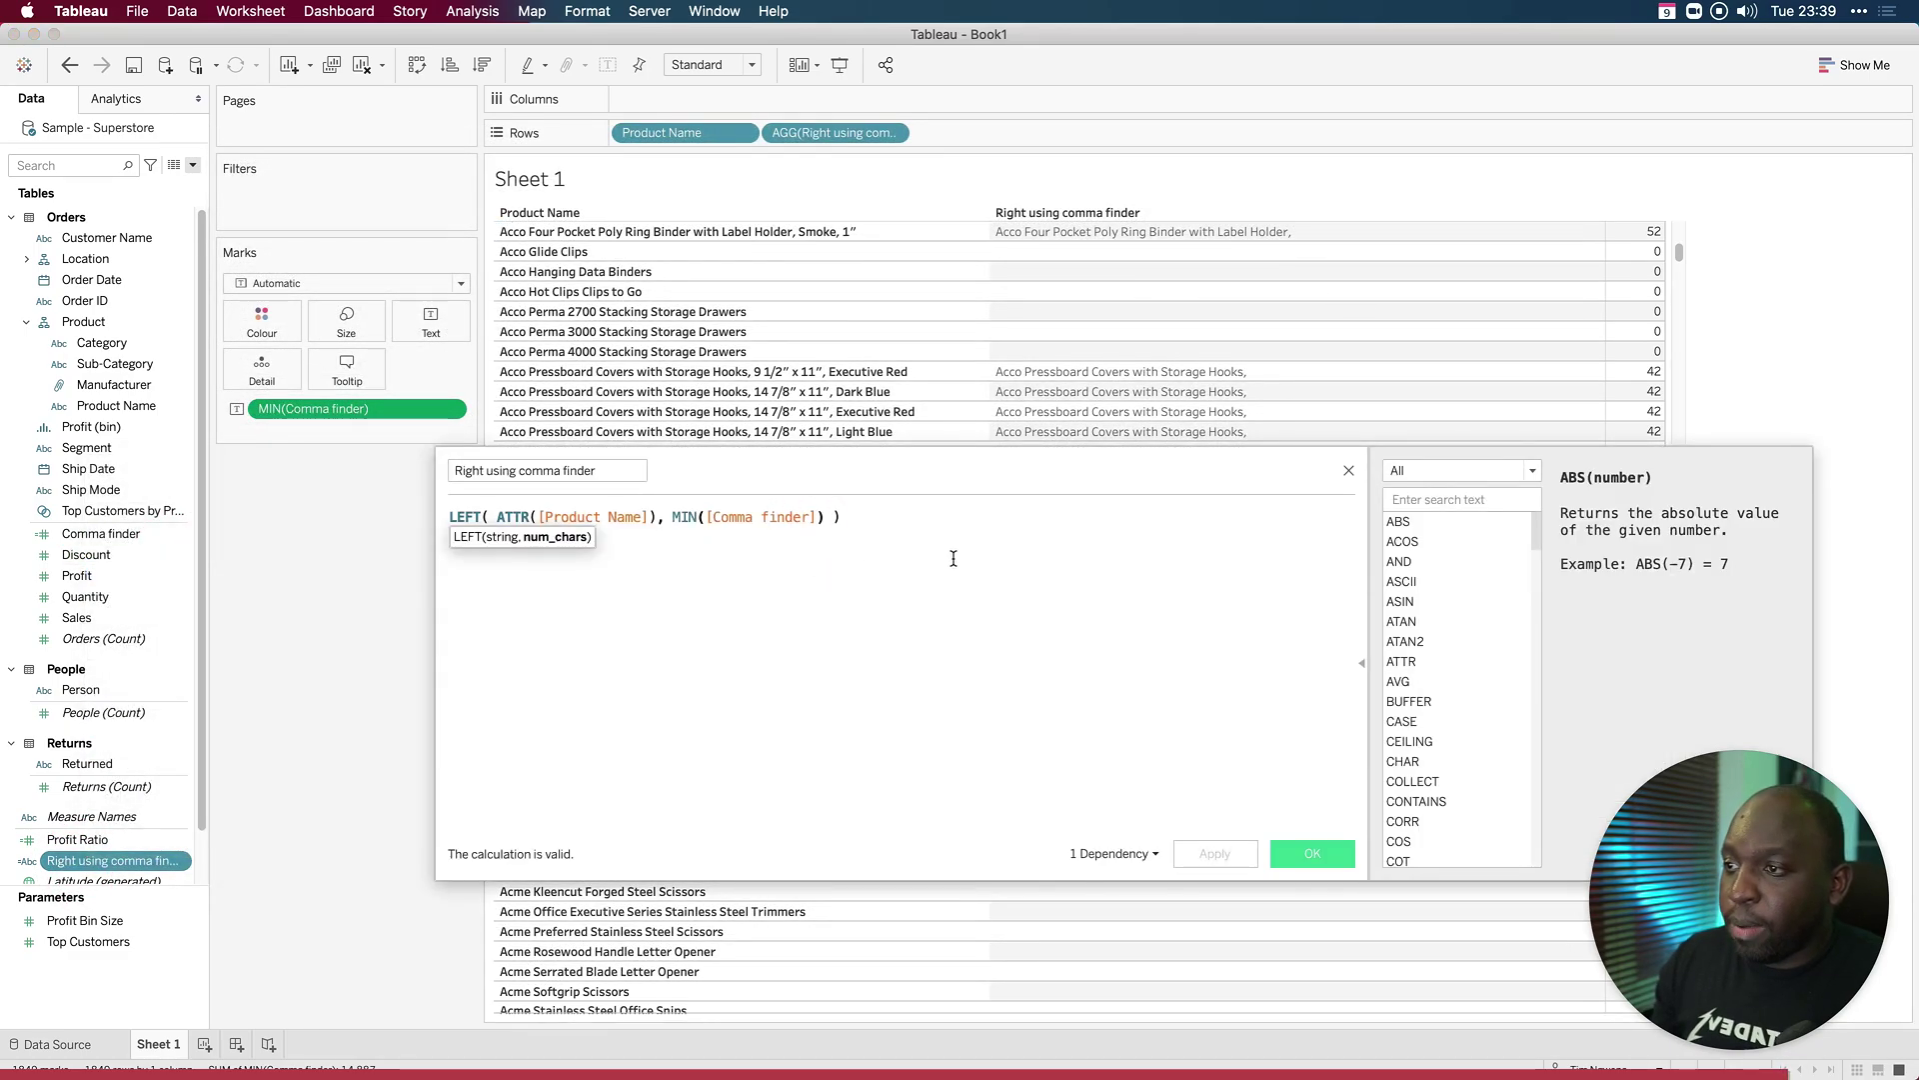
pyautogui.write('-1')
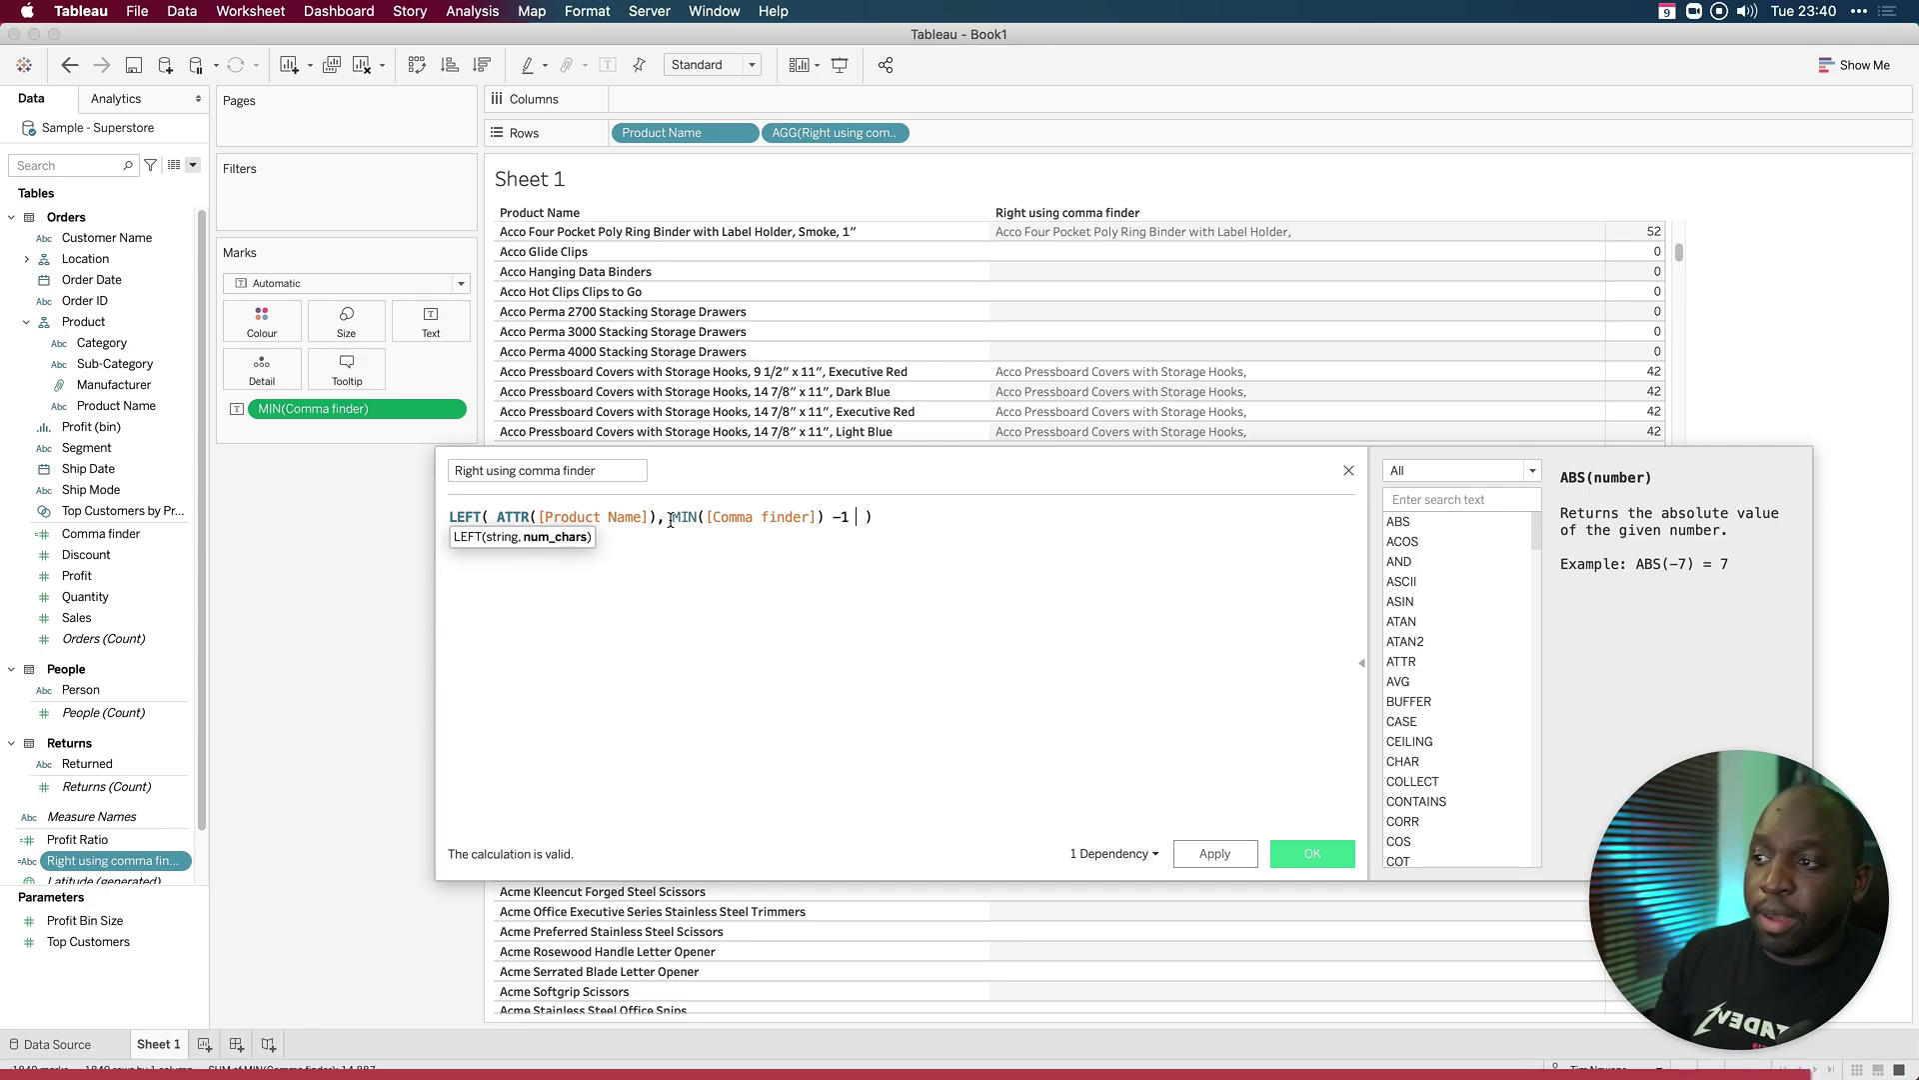
pyautogui.moveTo(670, 519); pyautogui.dragTo(825, 519)
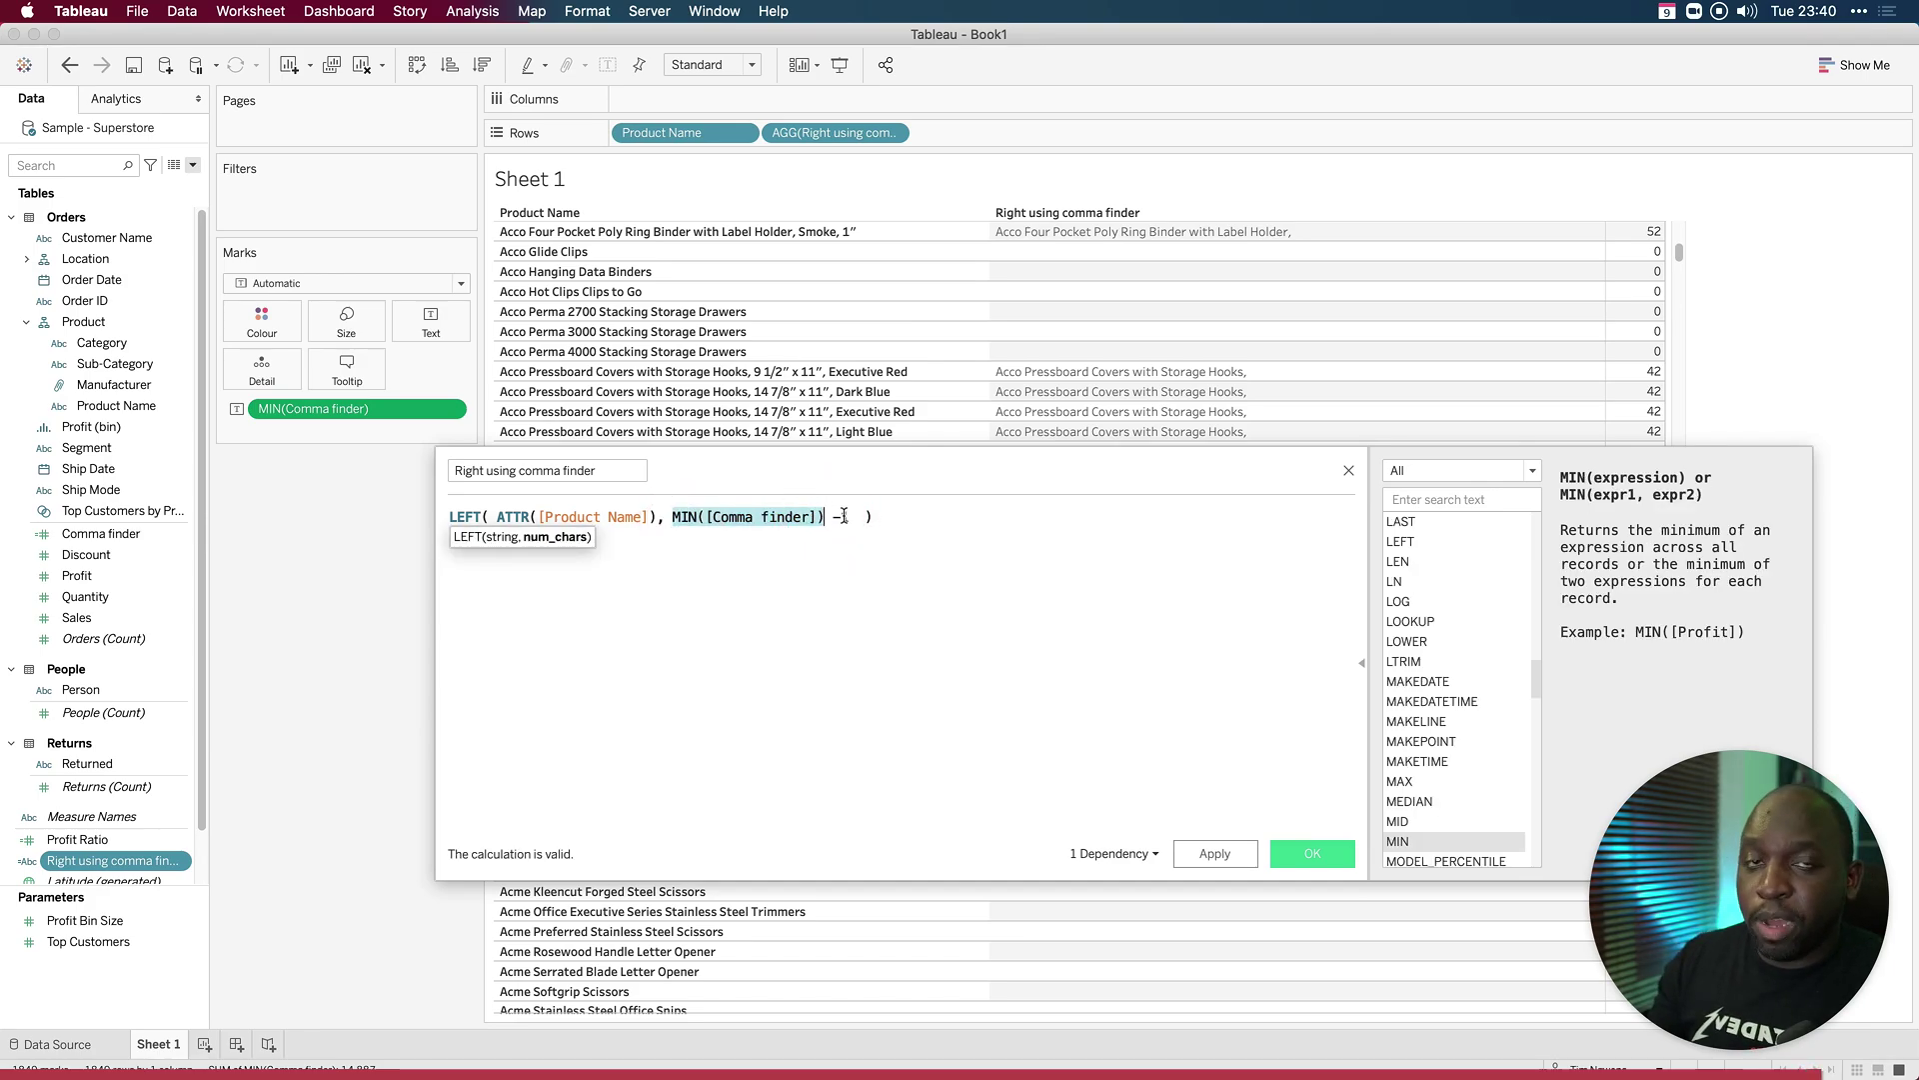
pyautogui.click(1214, 855)
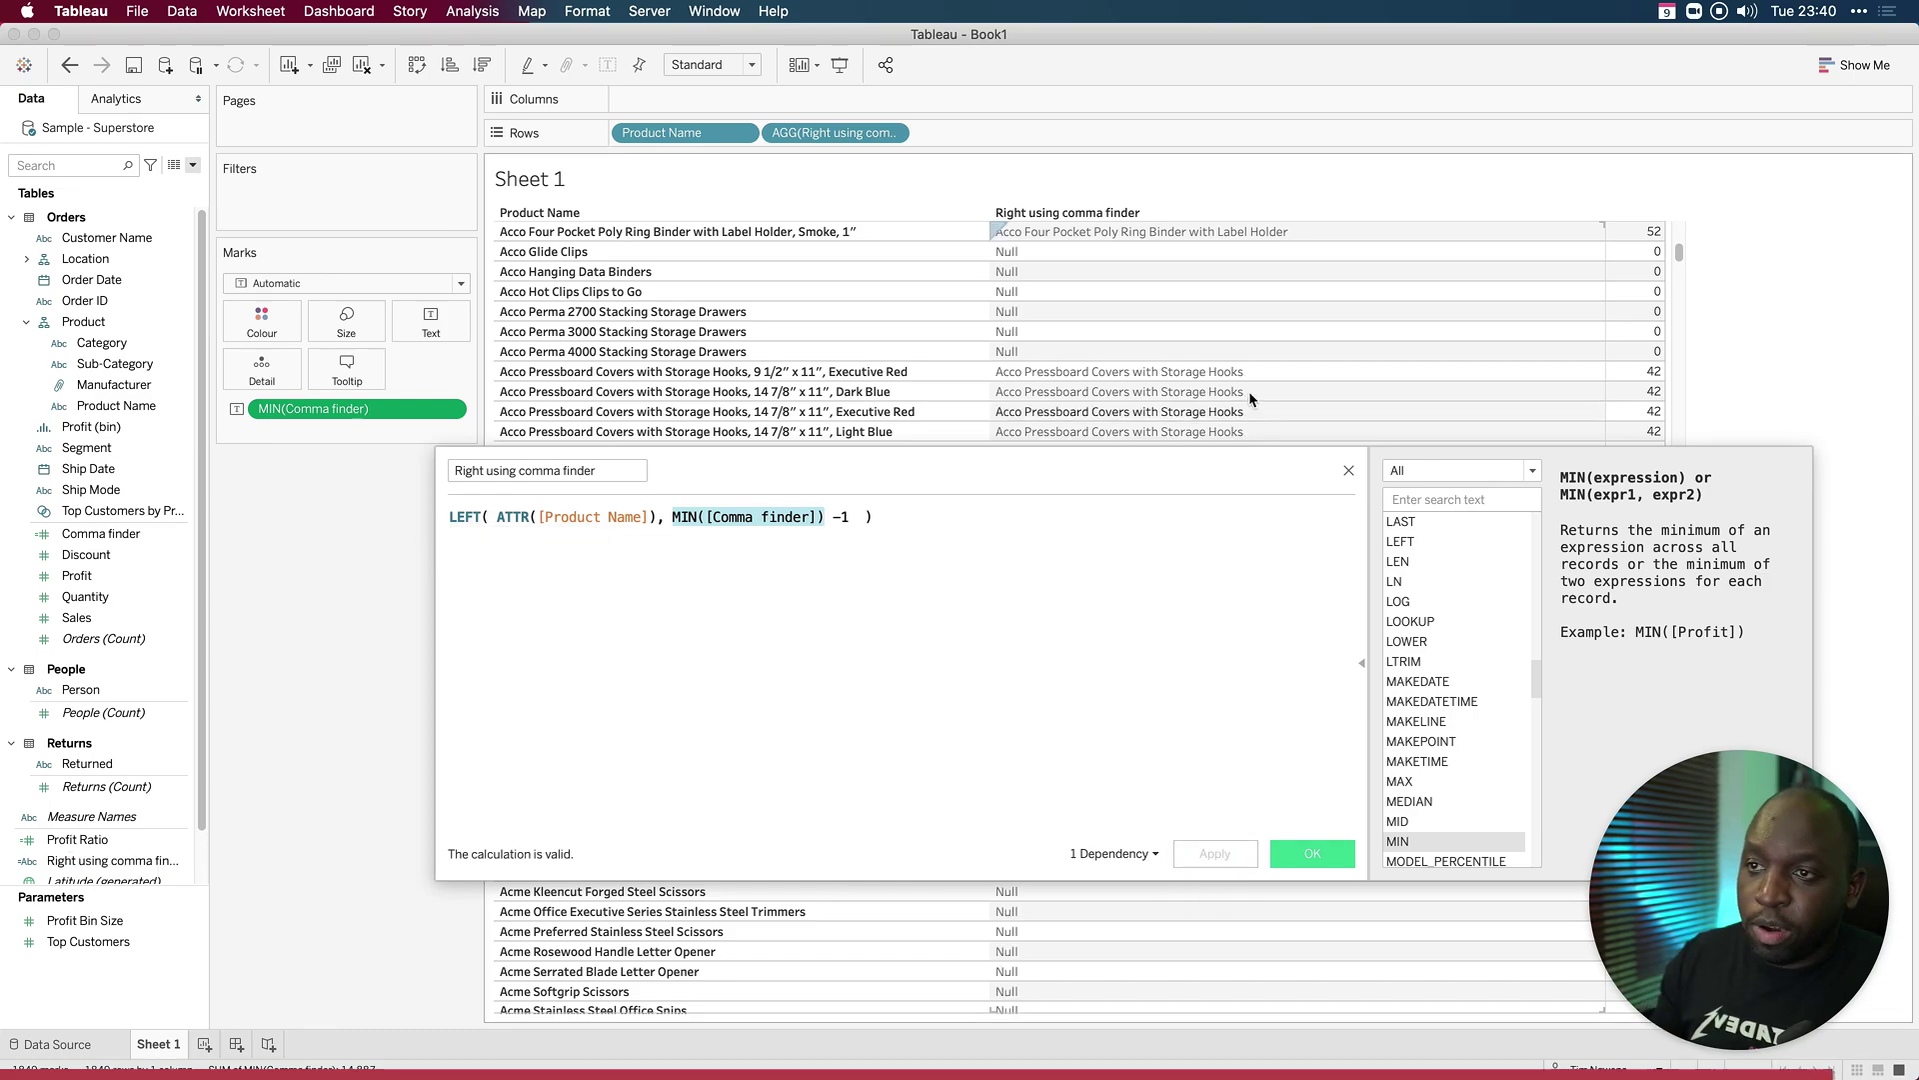
pyautogui.press('Return')
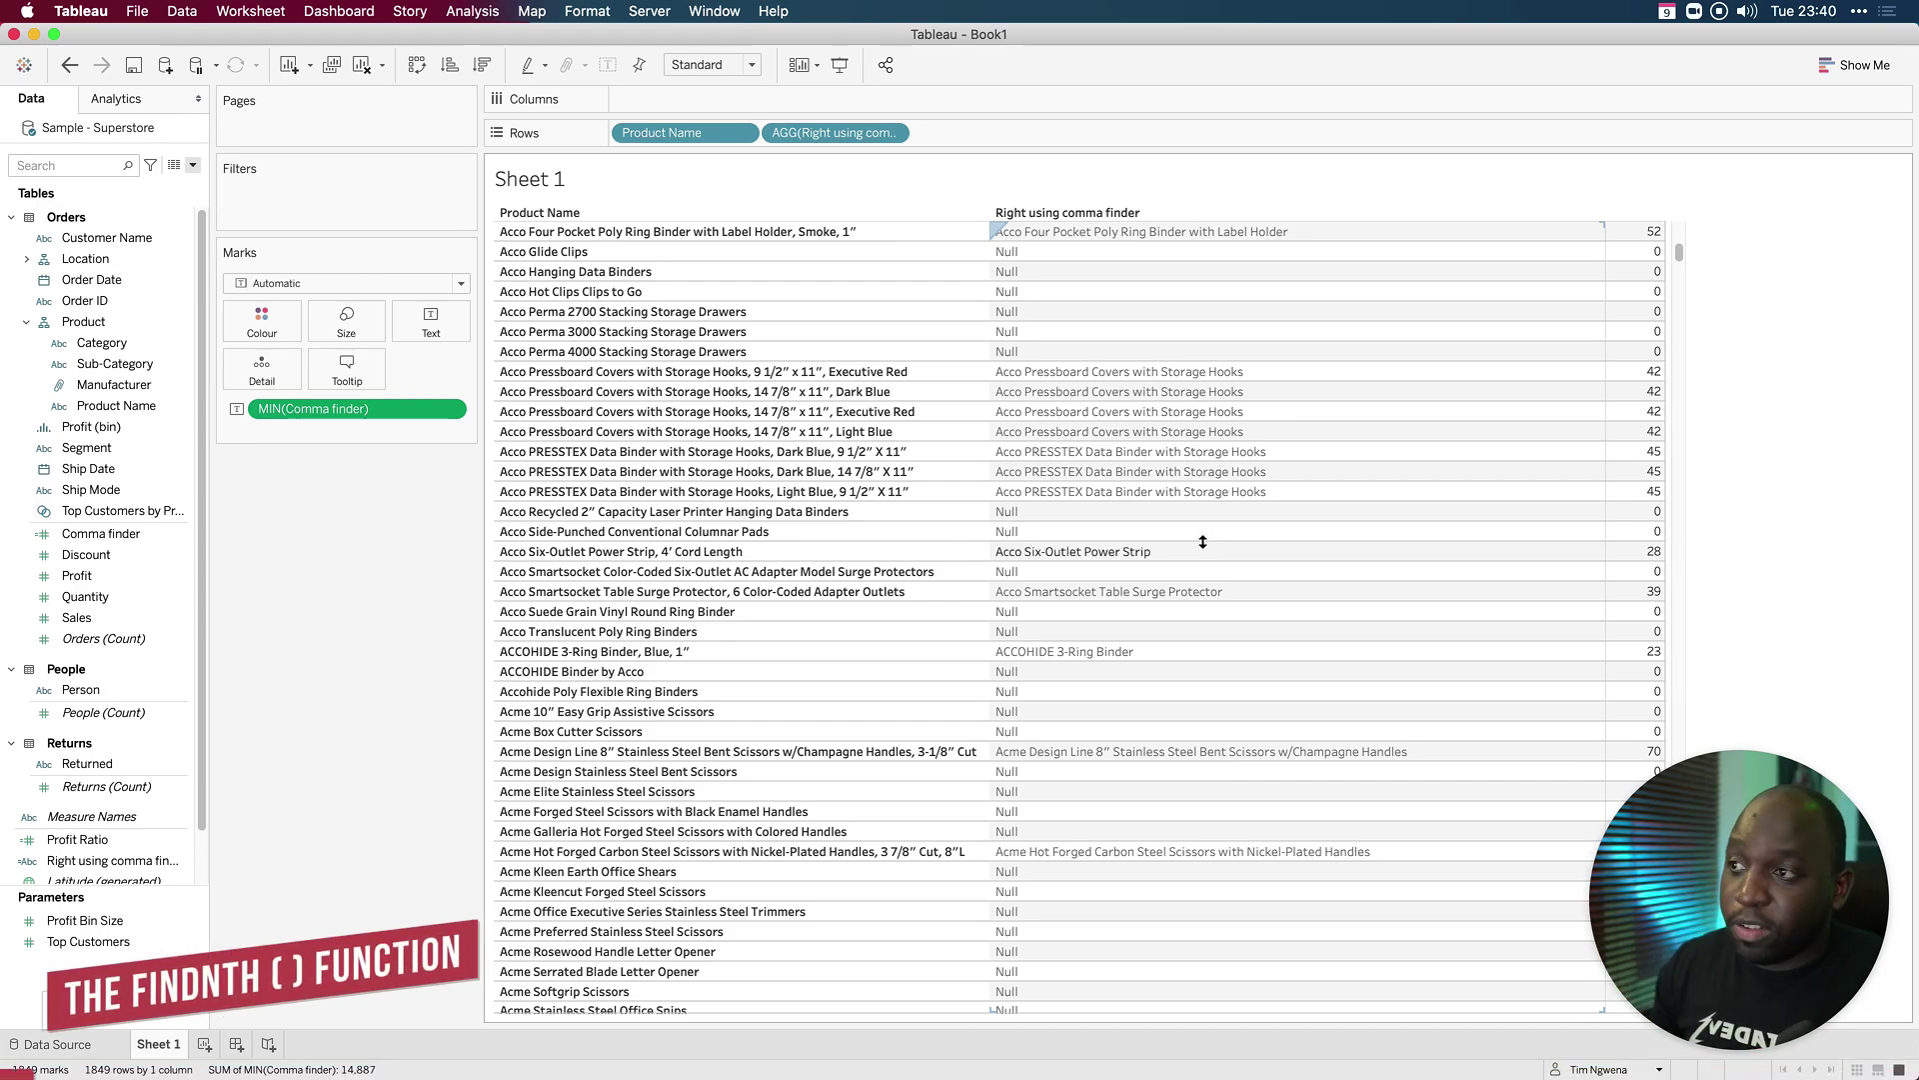
# Step: Scroll down through Sheet 1's product list showing the text before the first comma
pyautogui.scroll(-3, 1149, 614)
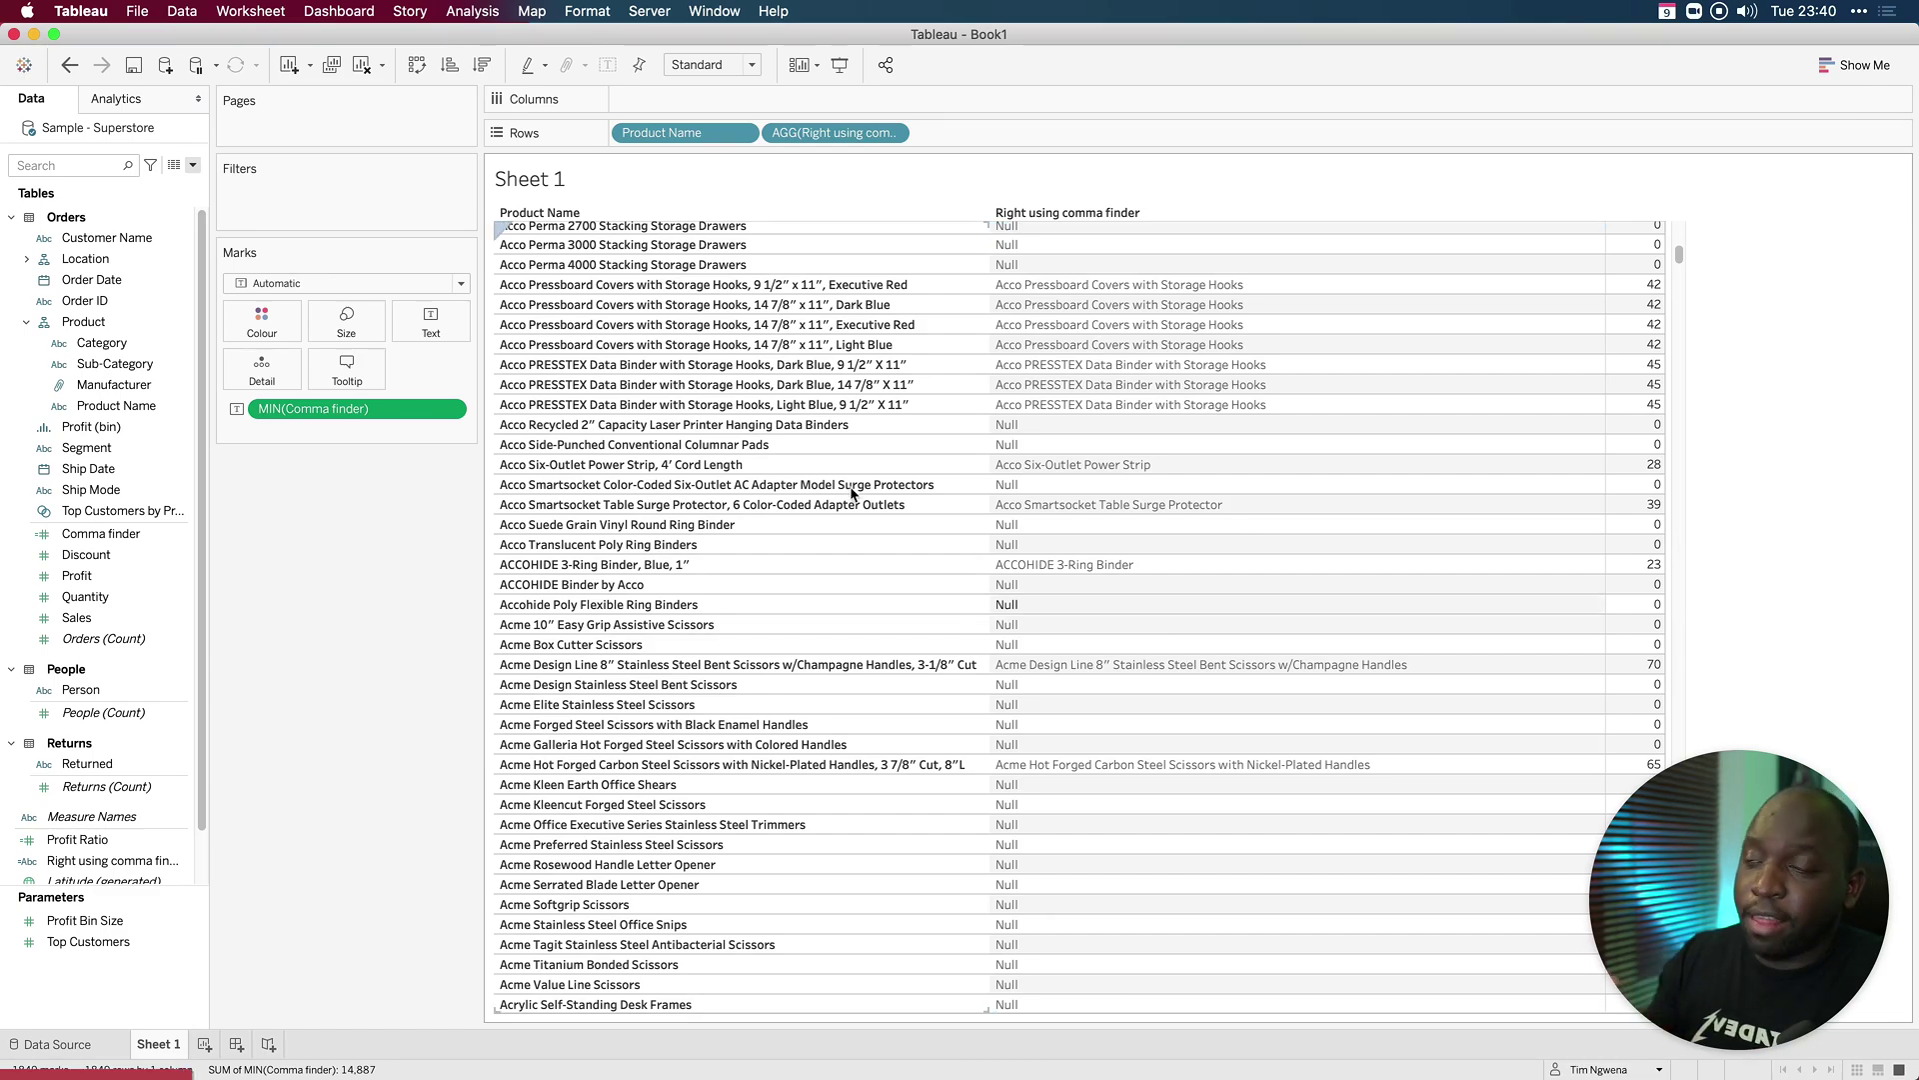
pyautogui.click(193, 168)
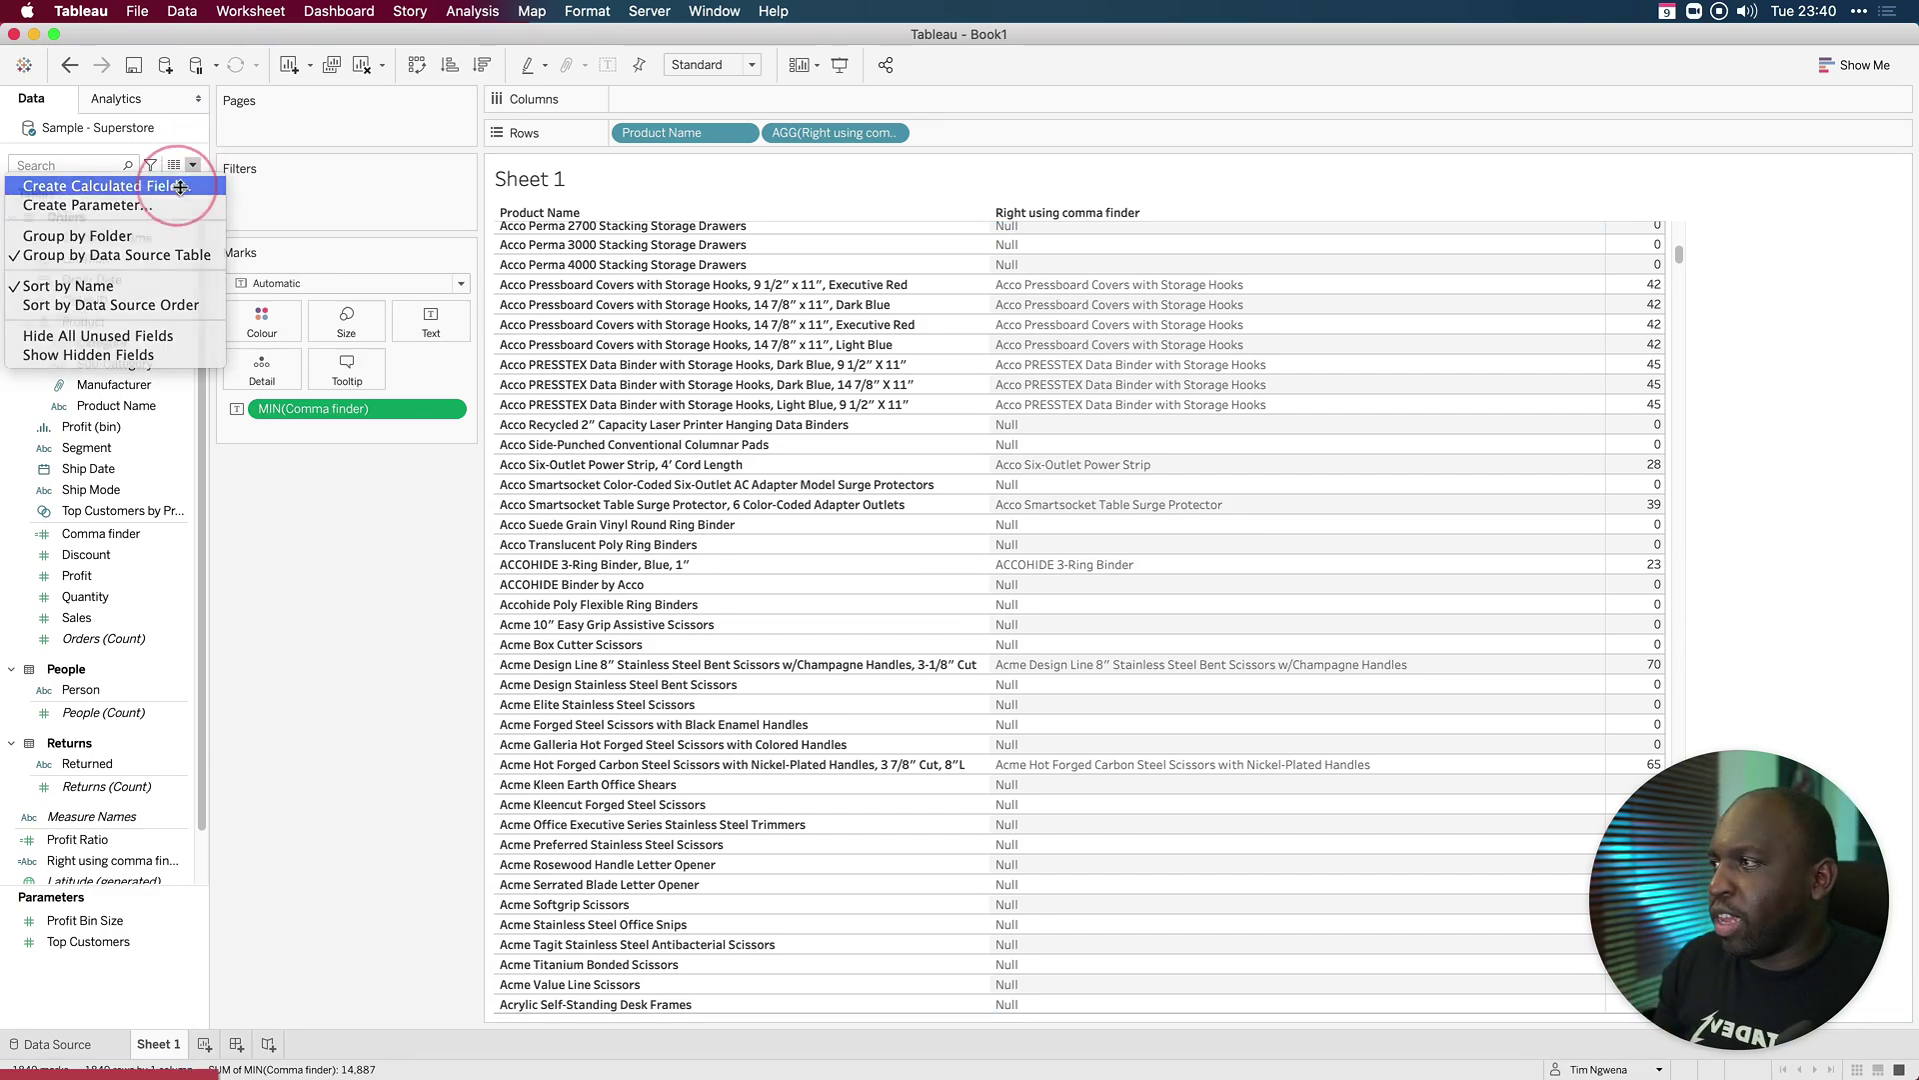
pyautogui.click(100, 184)
pyautogui.click(1410, 500)
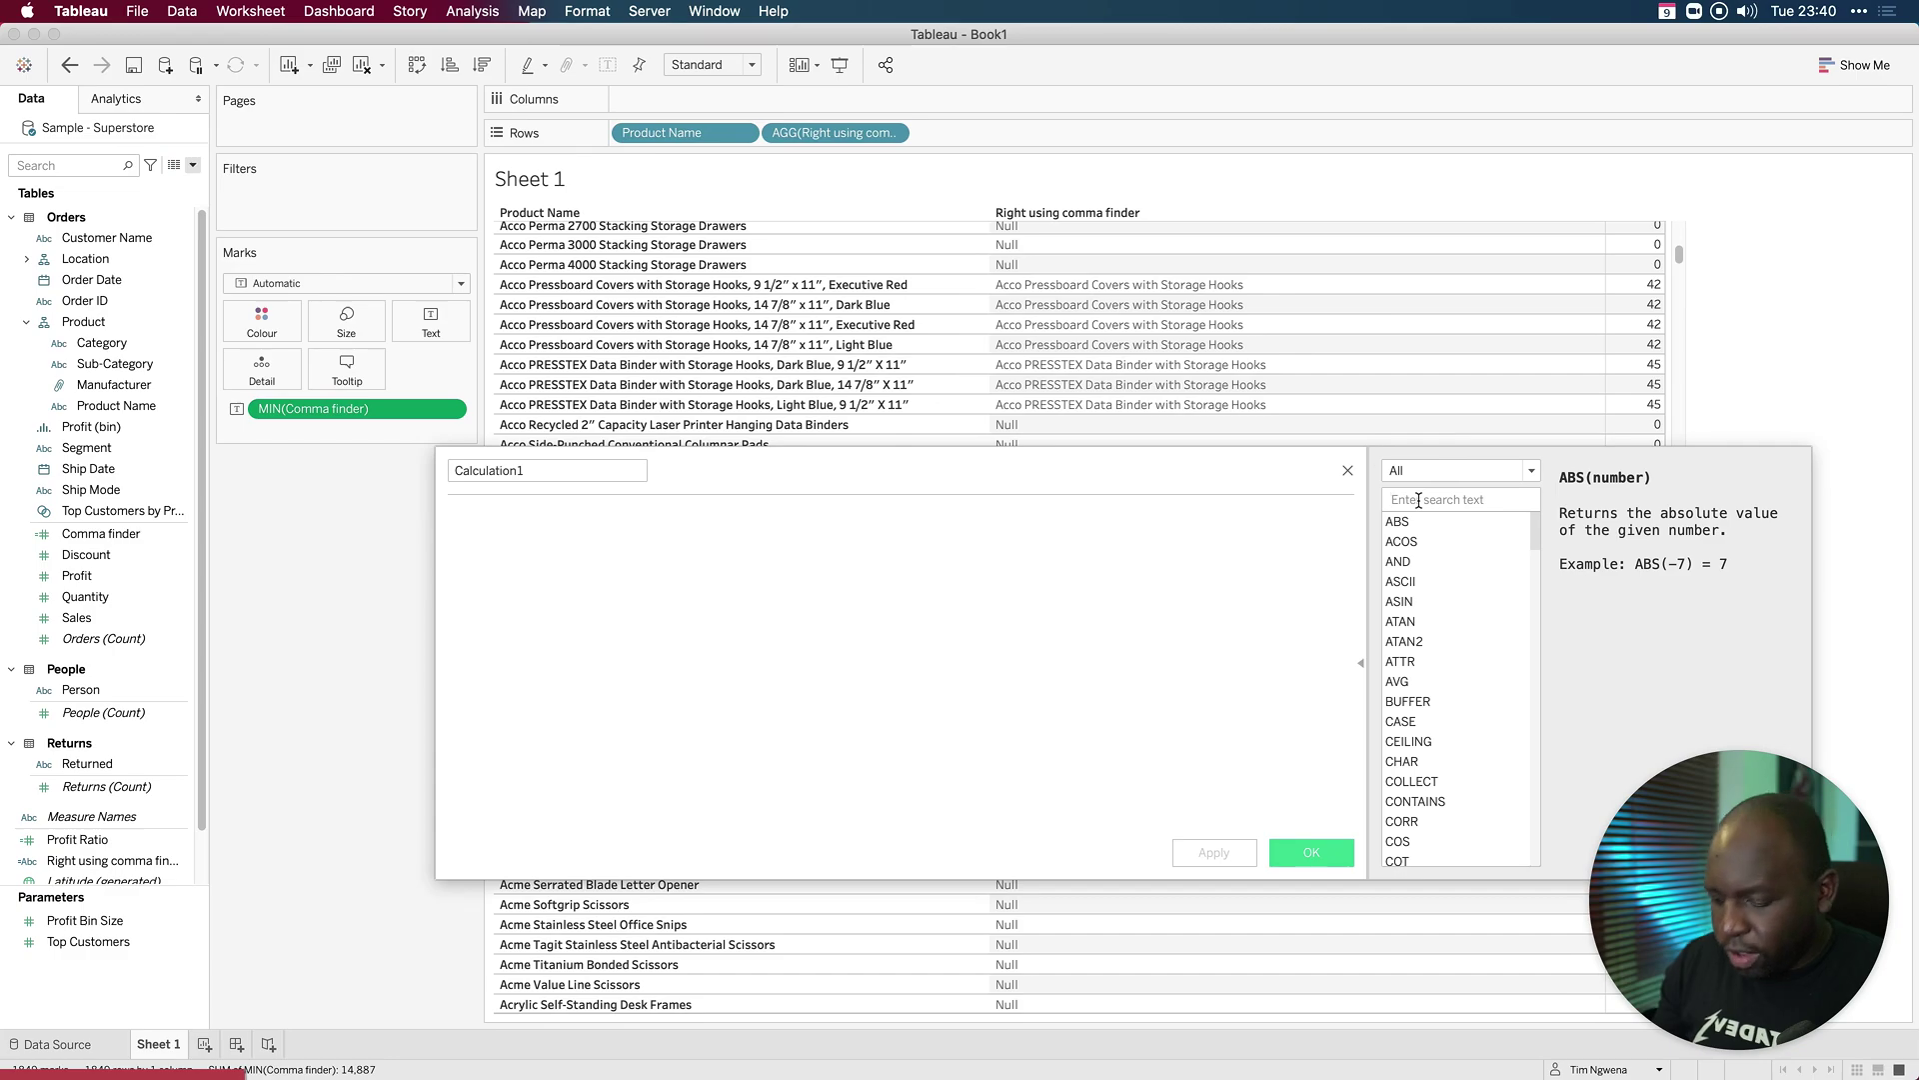
pyautogui.write('find')
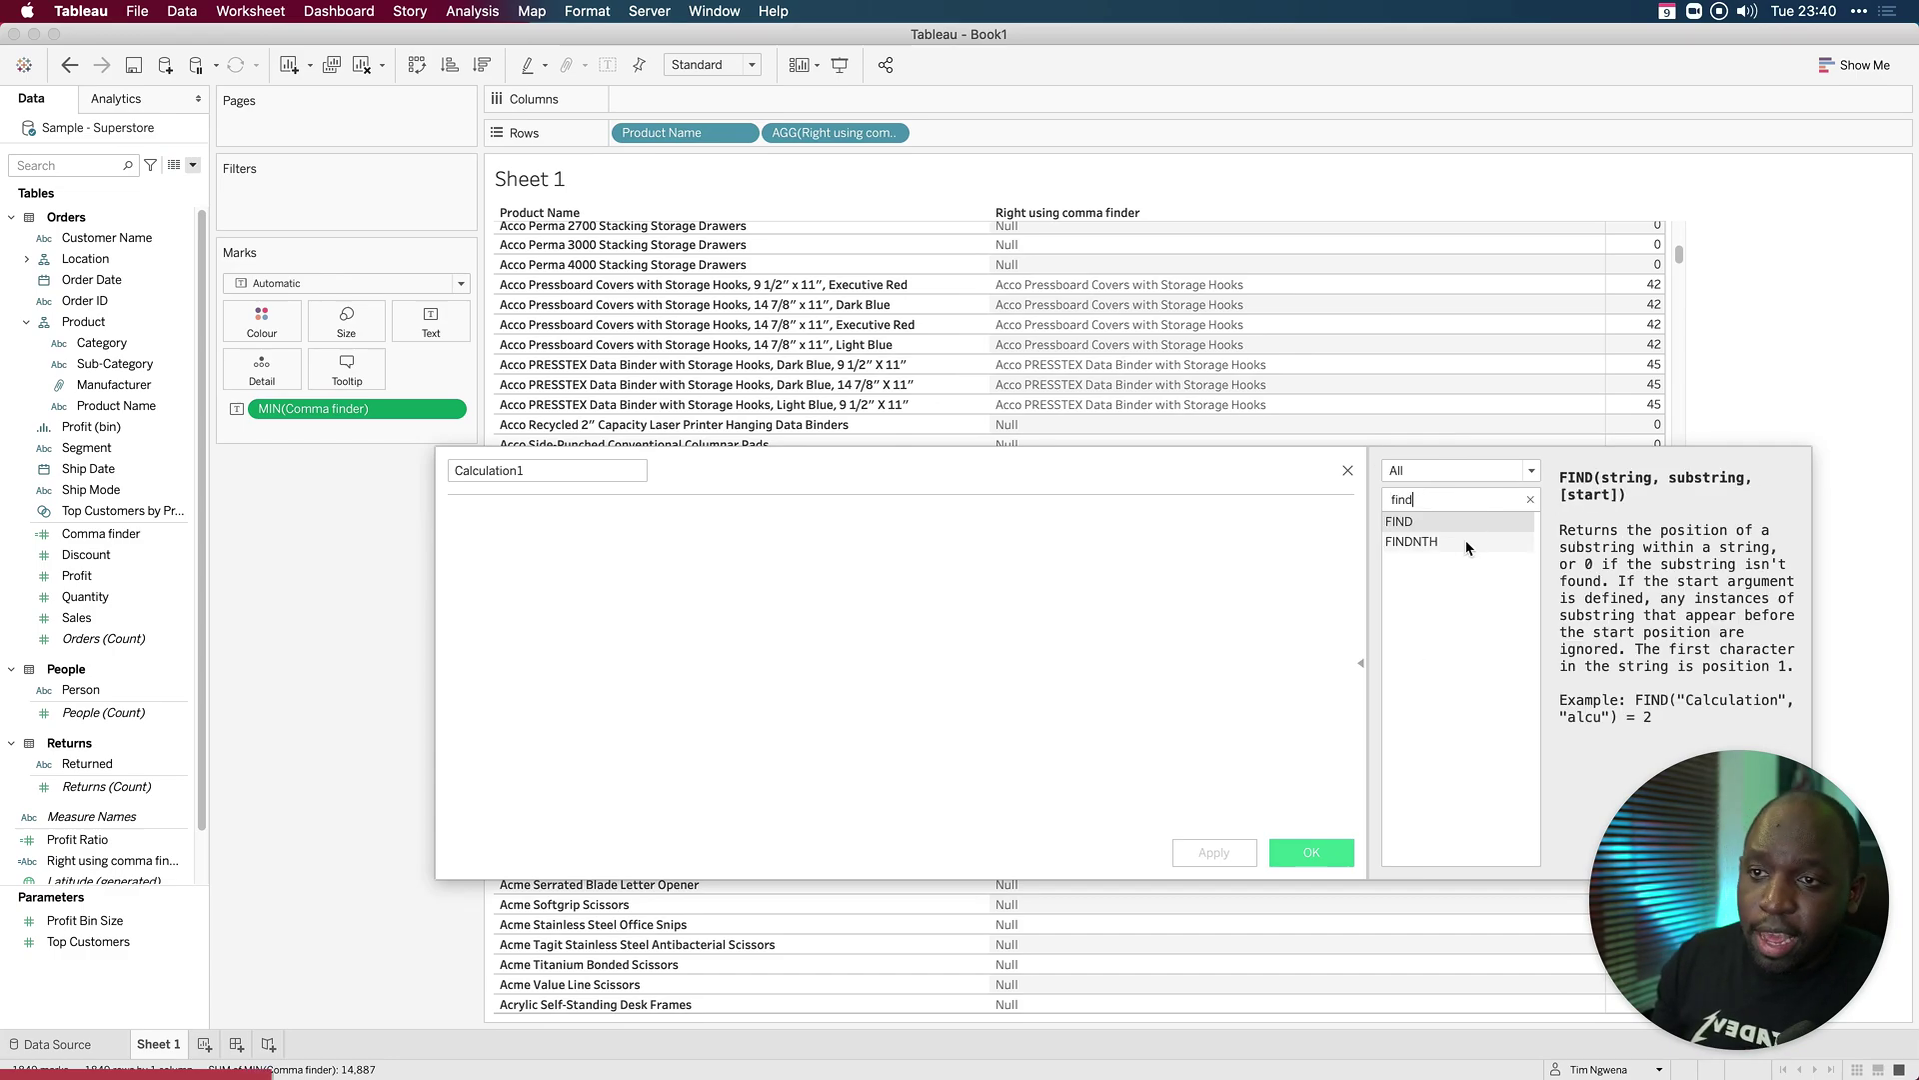
pyautogui.click(1412, 541)
pyautogui.moveTo(1252, 473); pyautogui.dragTo(827, 310)
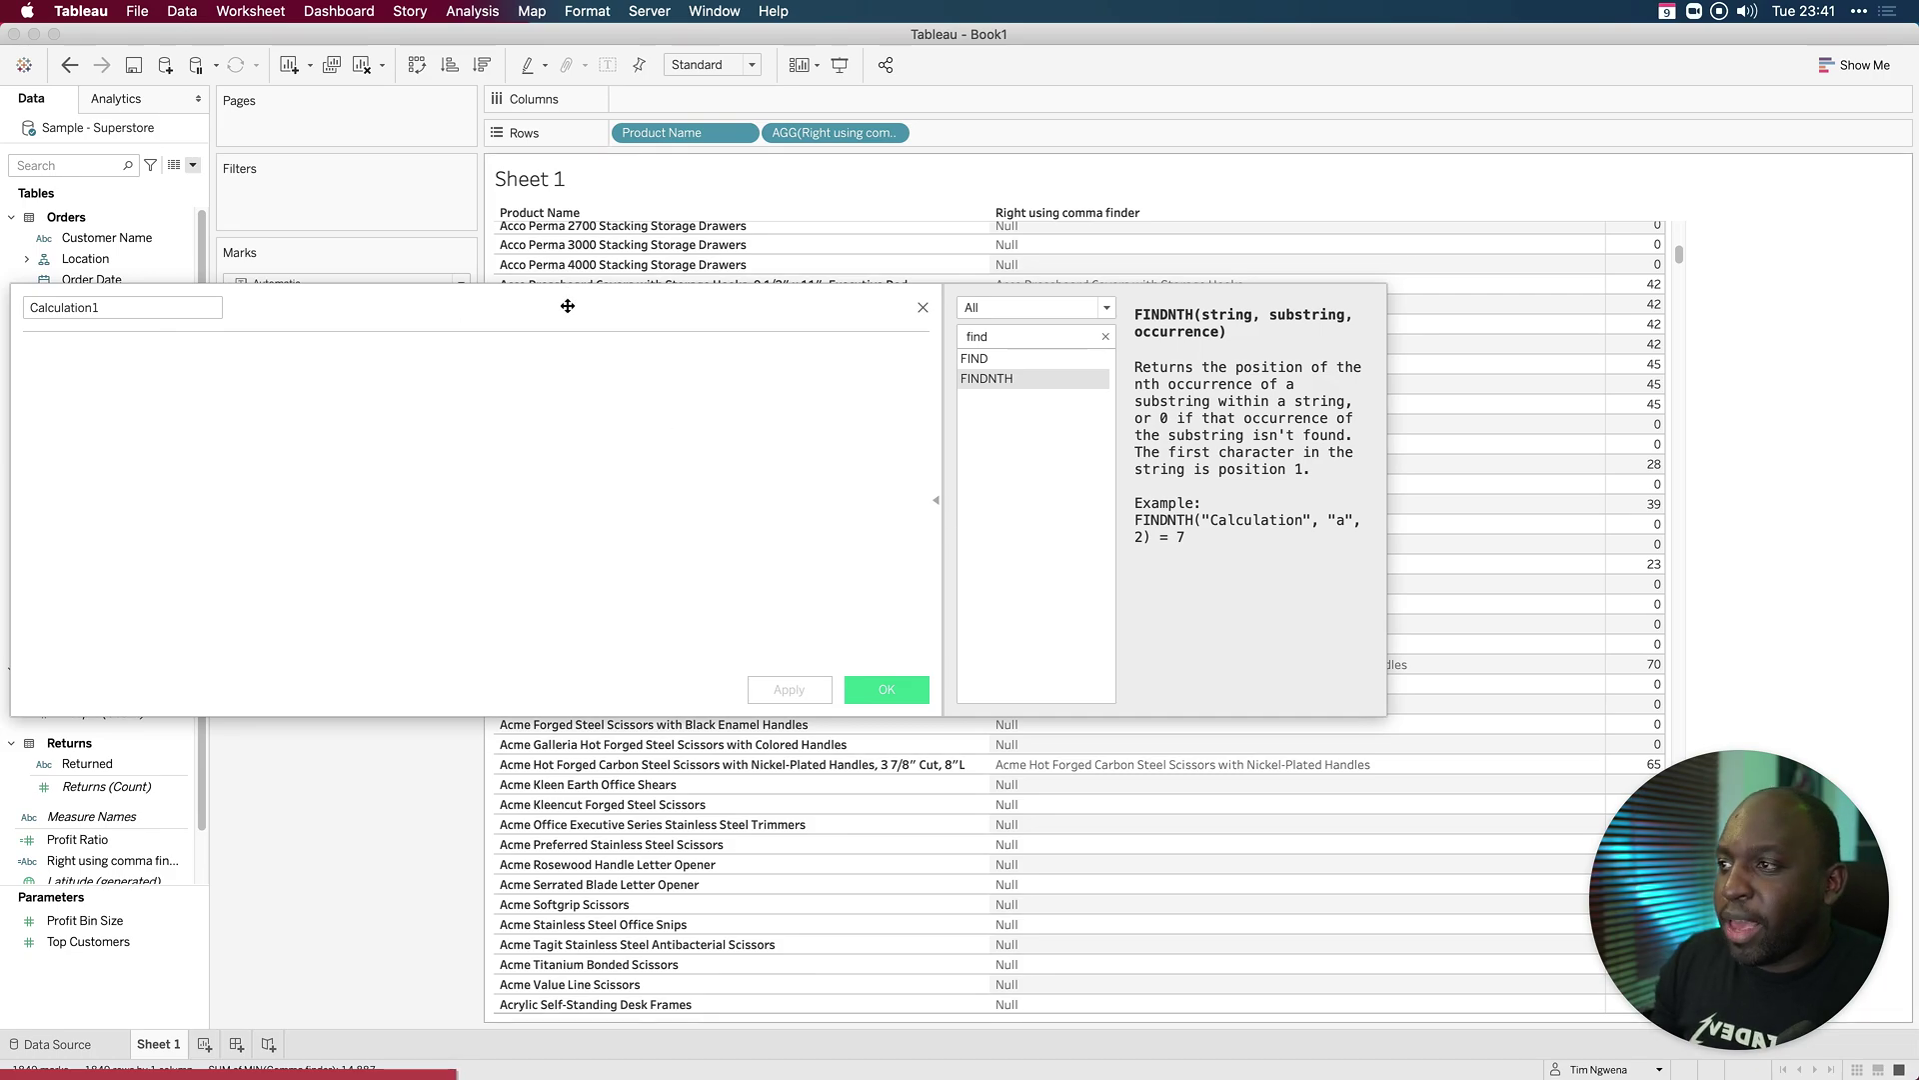
pyautogui.moveTo(567, 306); pyautogui.dragTo(999, 310)
# Step: Discard the open calculation, add Sheet 2, and place Order ID on Rows
pyautogui.click(1316, 309)
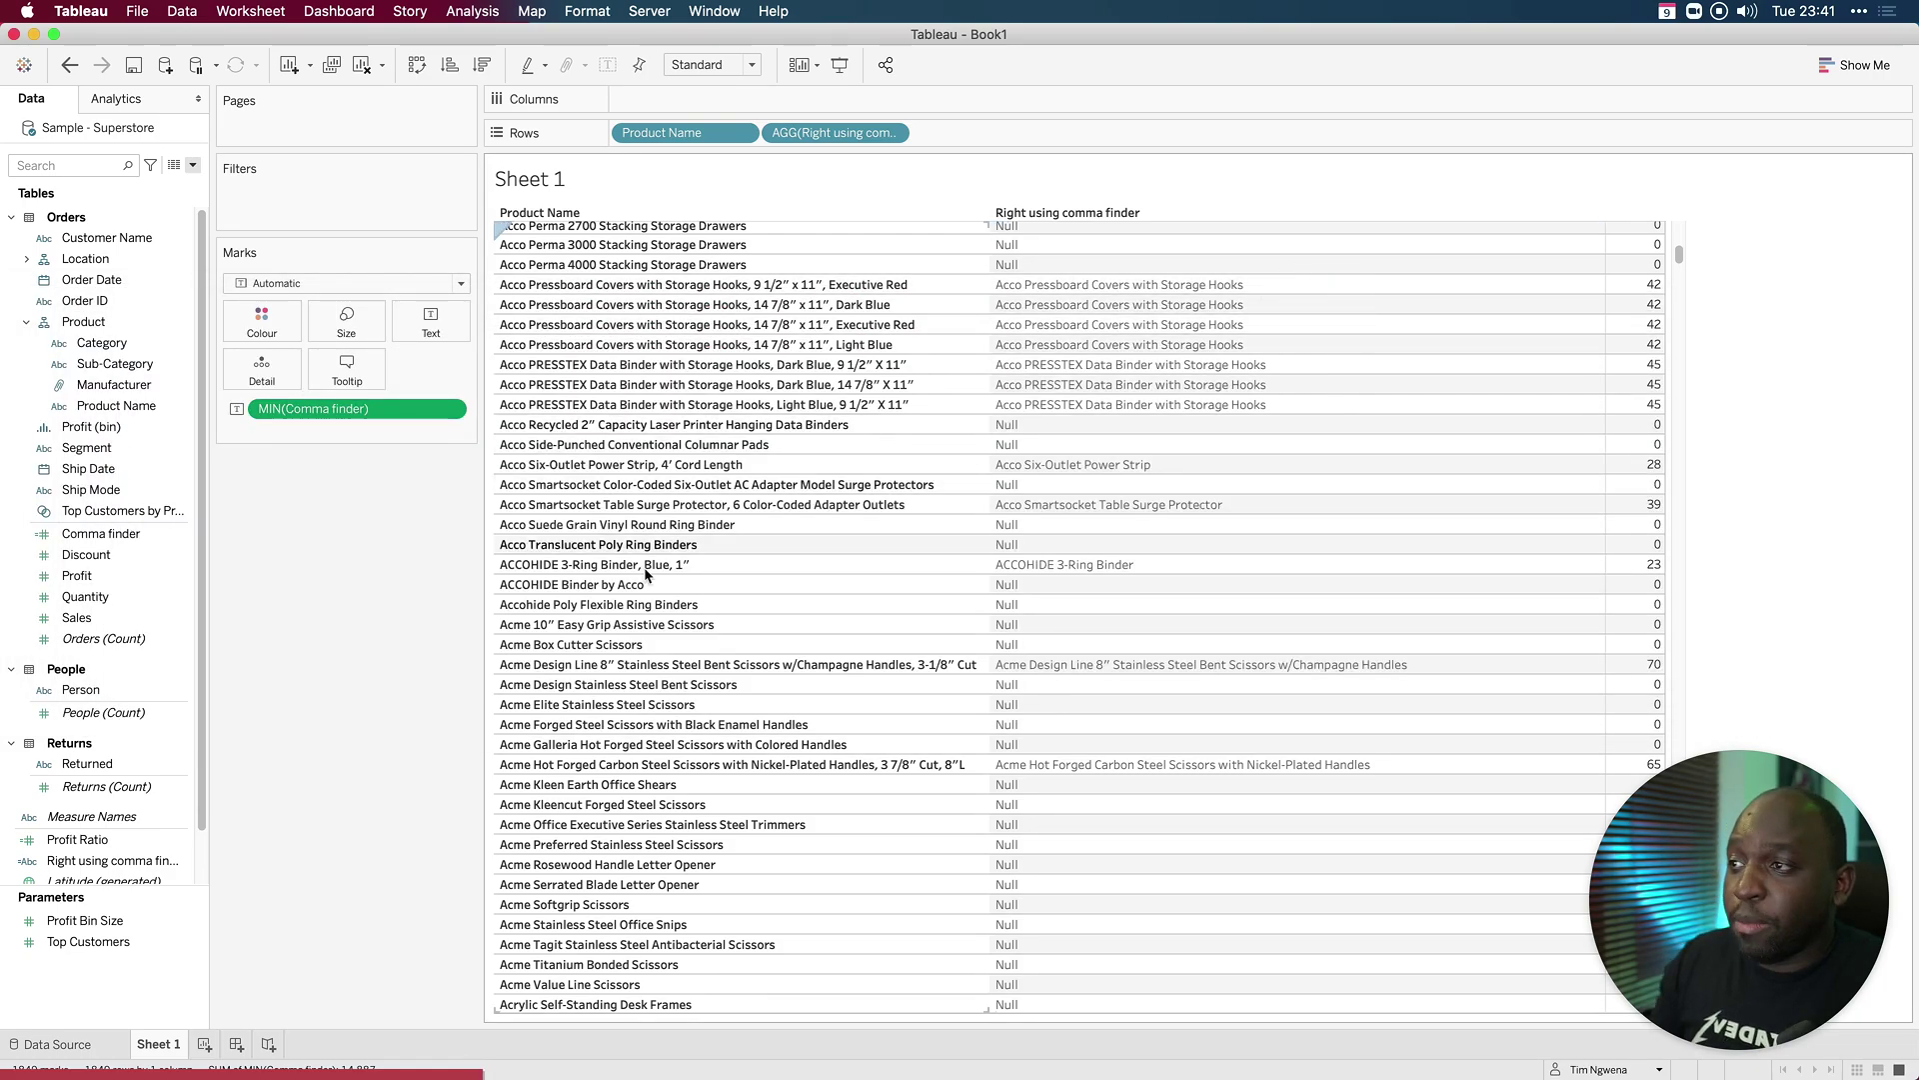
pyautogui.click(205, 1045)
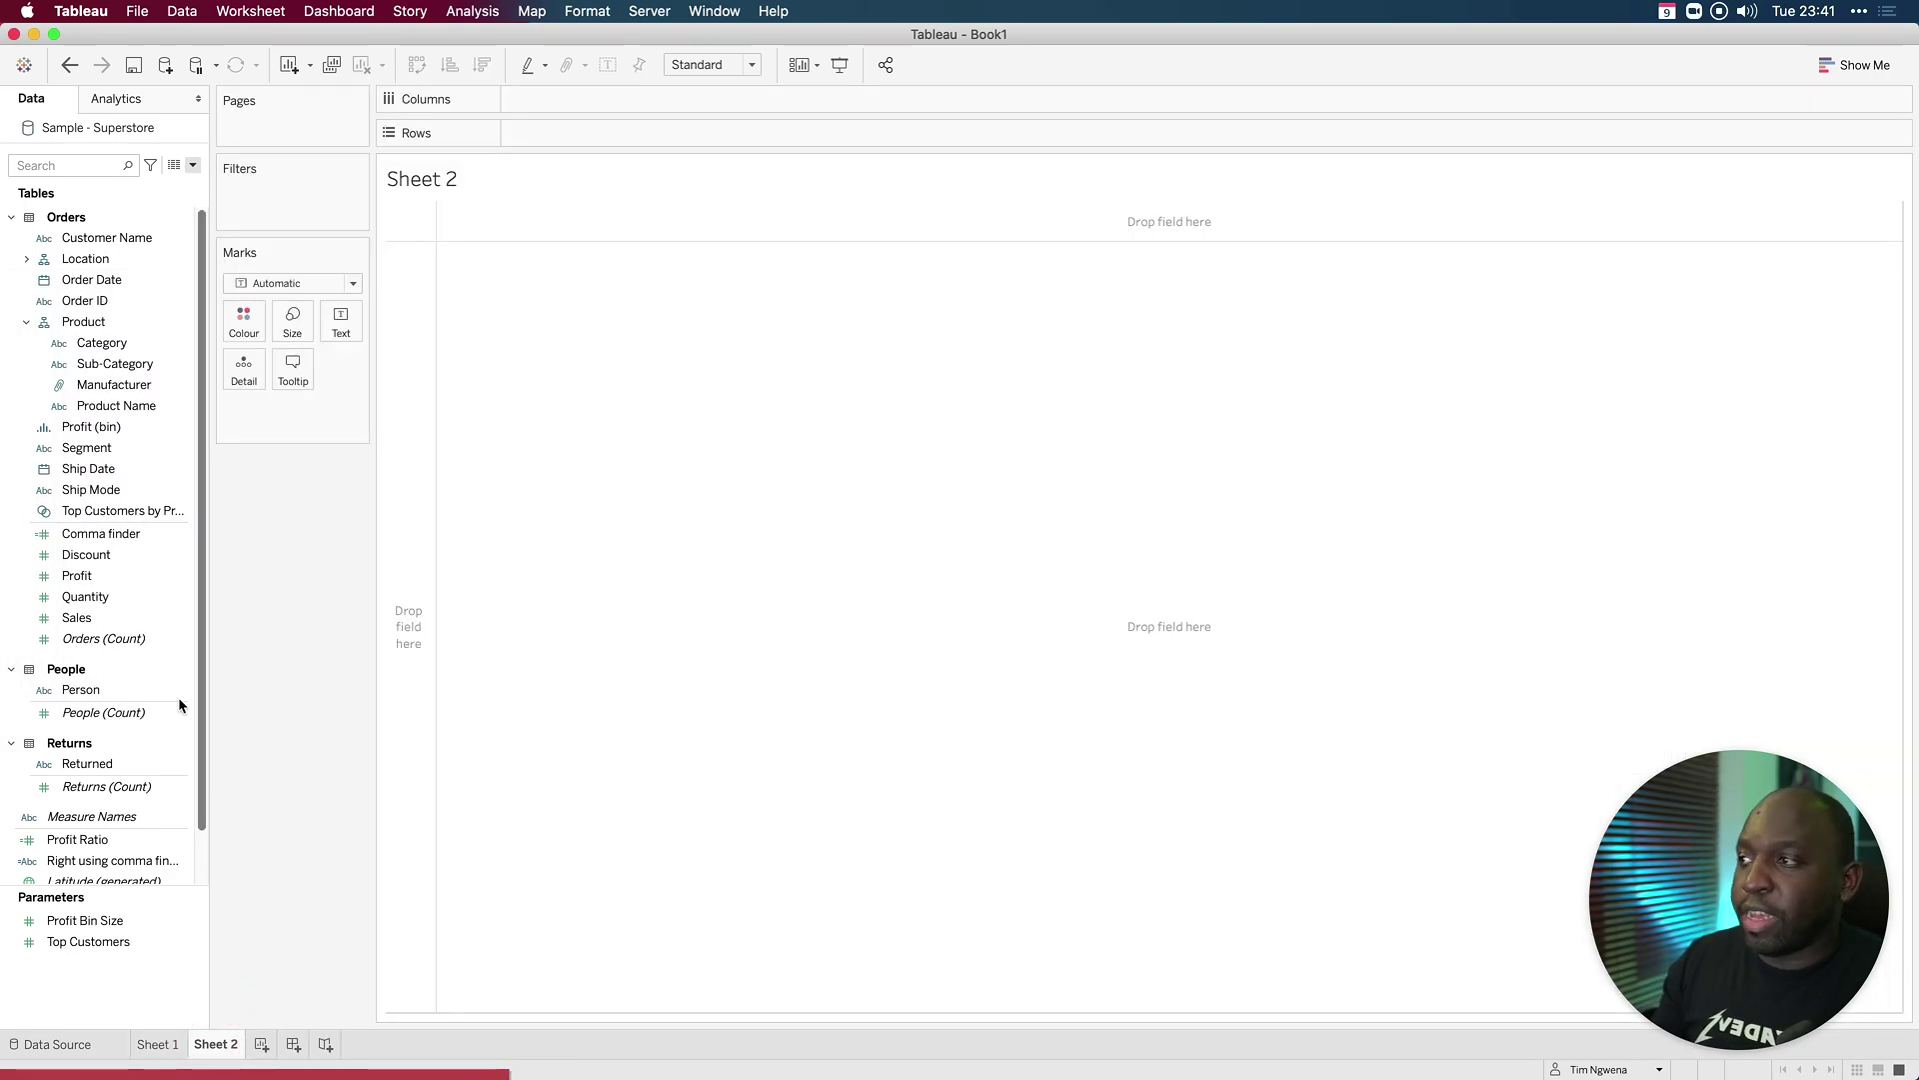
pyautogui.click(100, 305)
pyautogui.moveTo(100, 307); pyautogui.dragTo(566, 134)
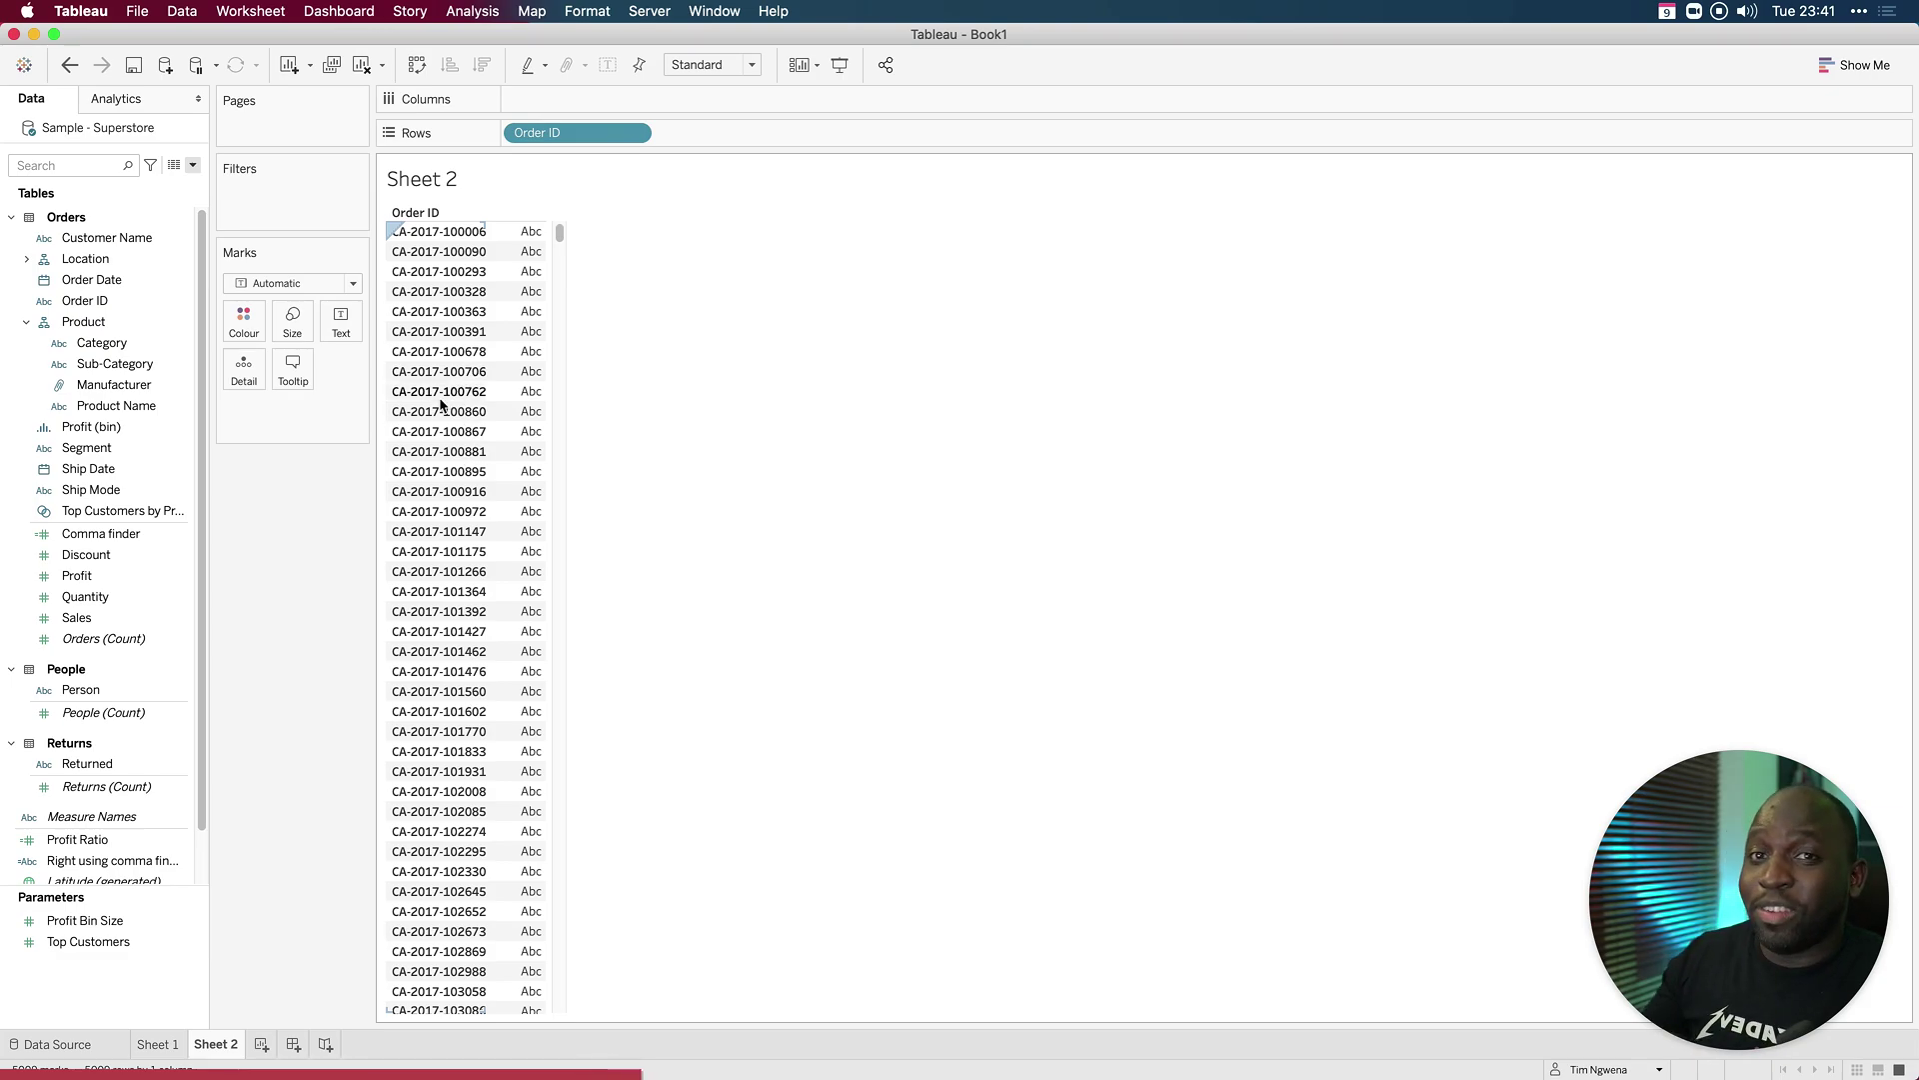
# Step: Start a new calculated field with Order ID wrapped in the FINDNTH function
pyautogui.click(193, 165)
pyautogui.click(105, 186)
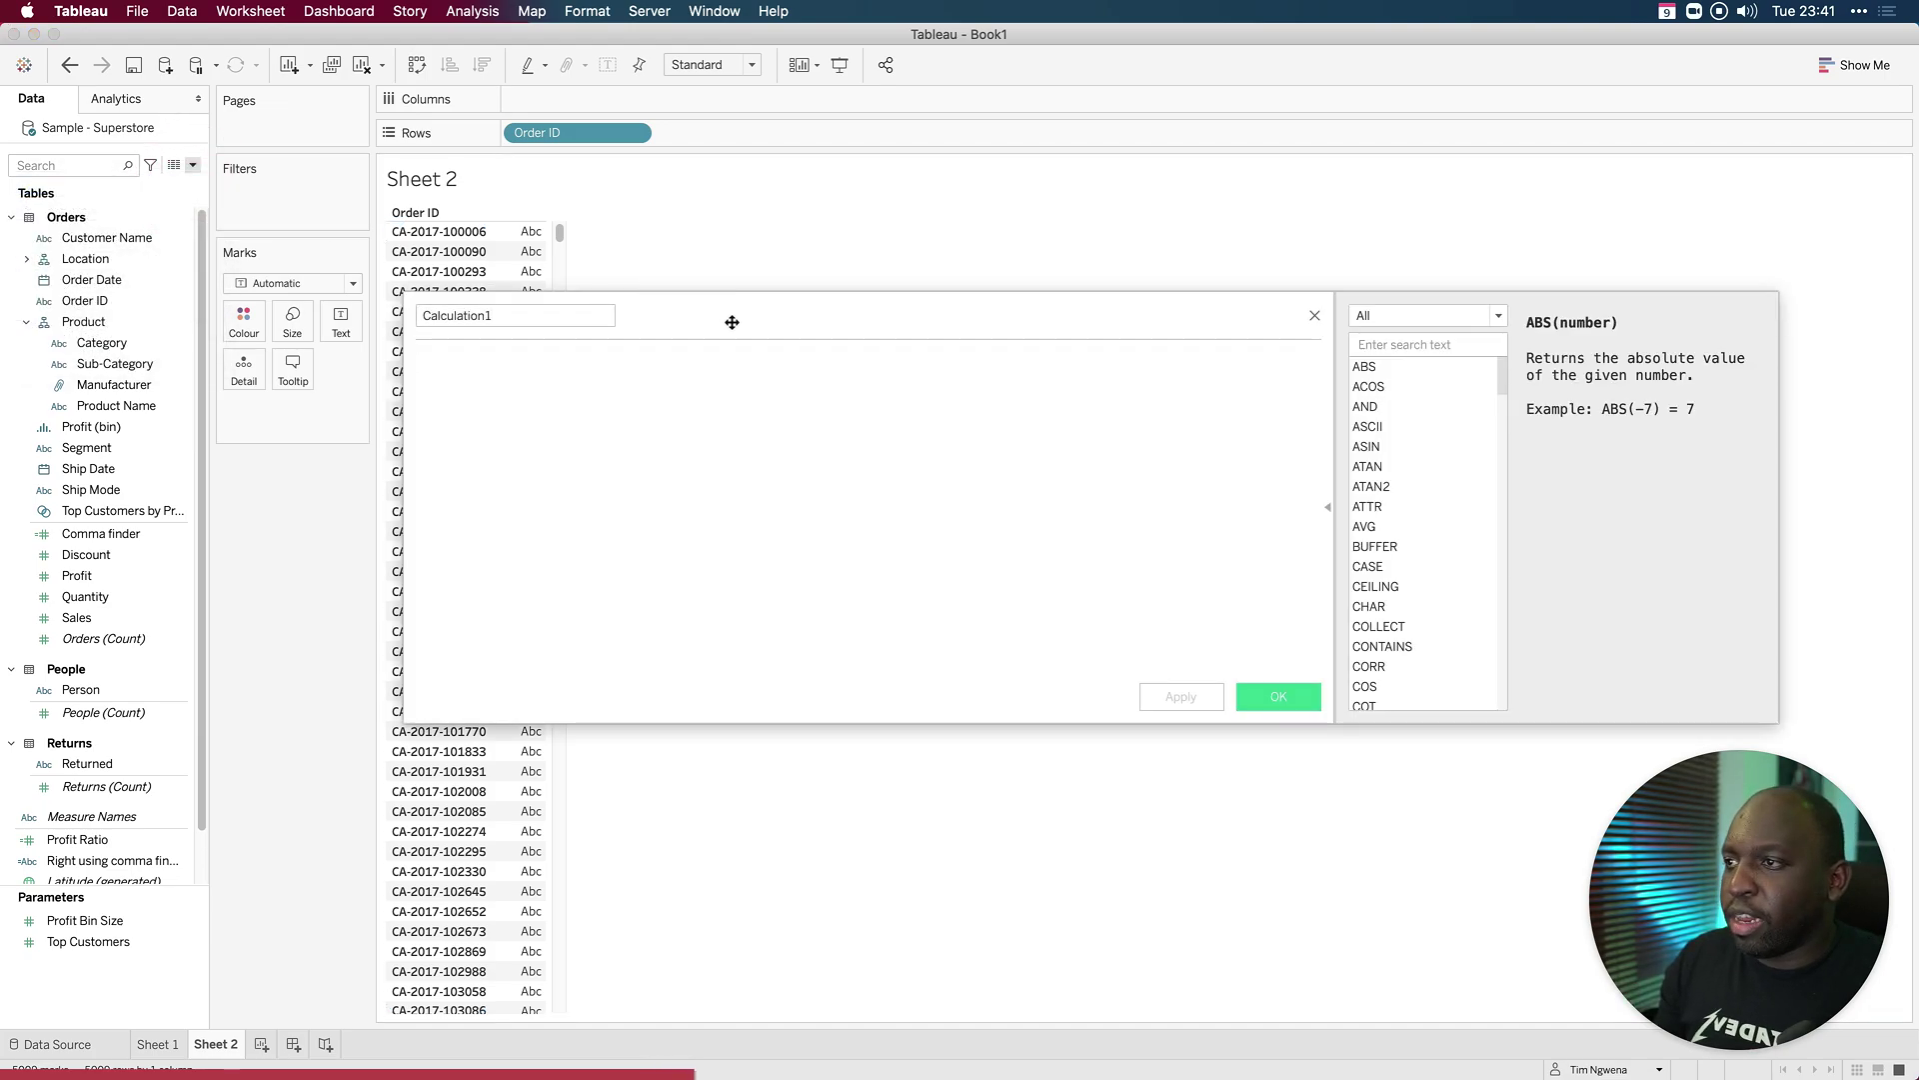
pyautogui.moveTo(733, 316); pyautogui.dragTo(906, 260)
pyautogui.moveTo(600, 133); pyautogui.dragTo(592, 301)
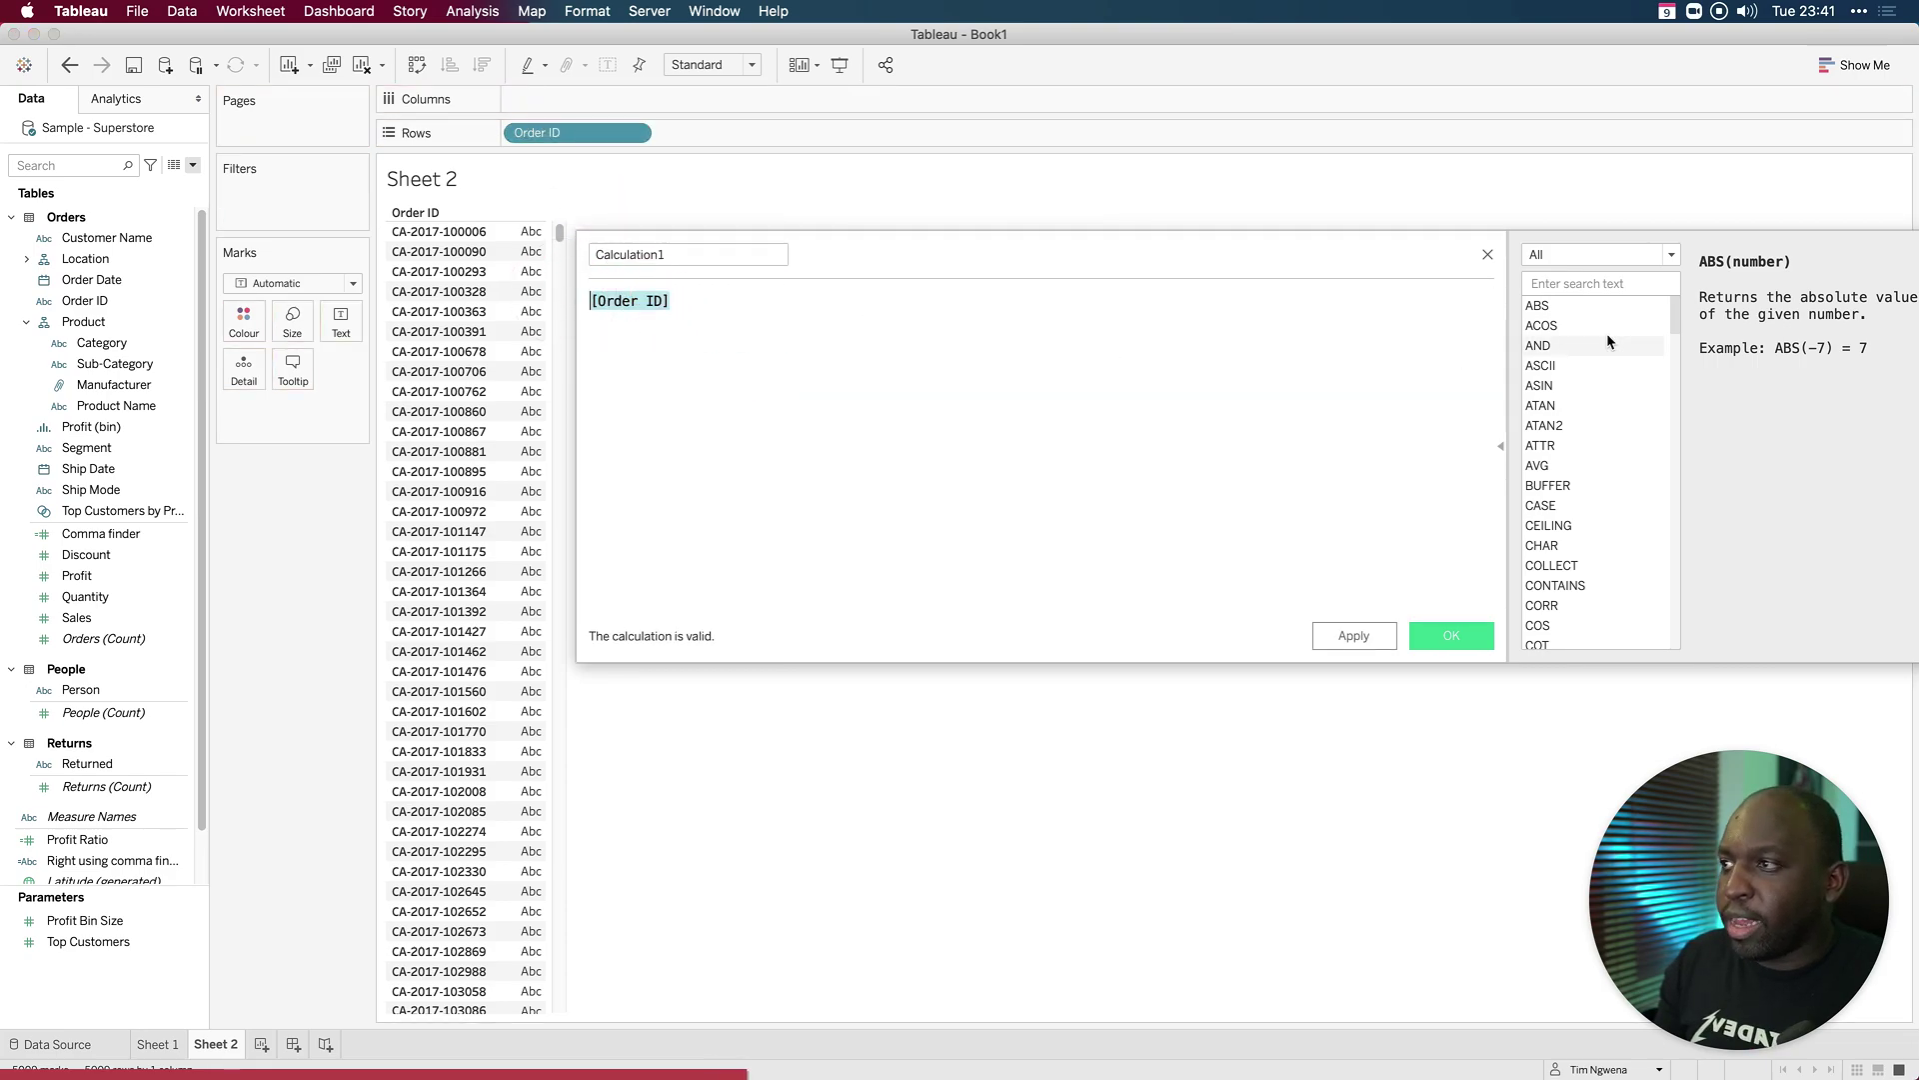
pyautogui.click(1585, 286)
pyautogui.write('finf')
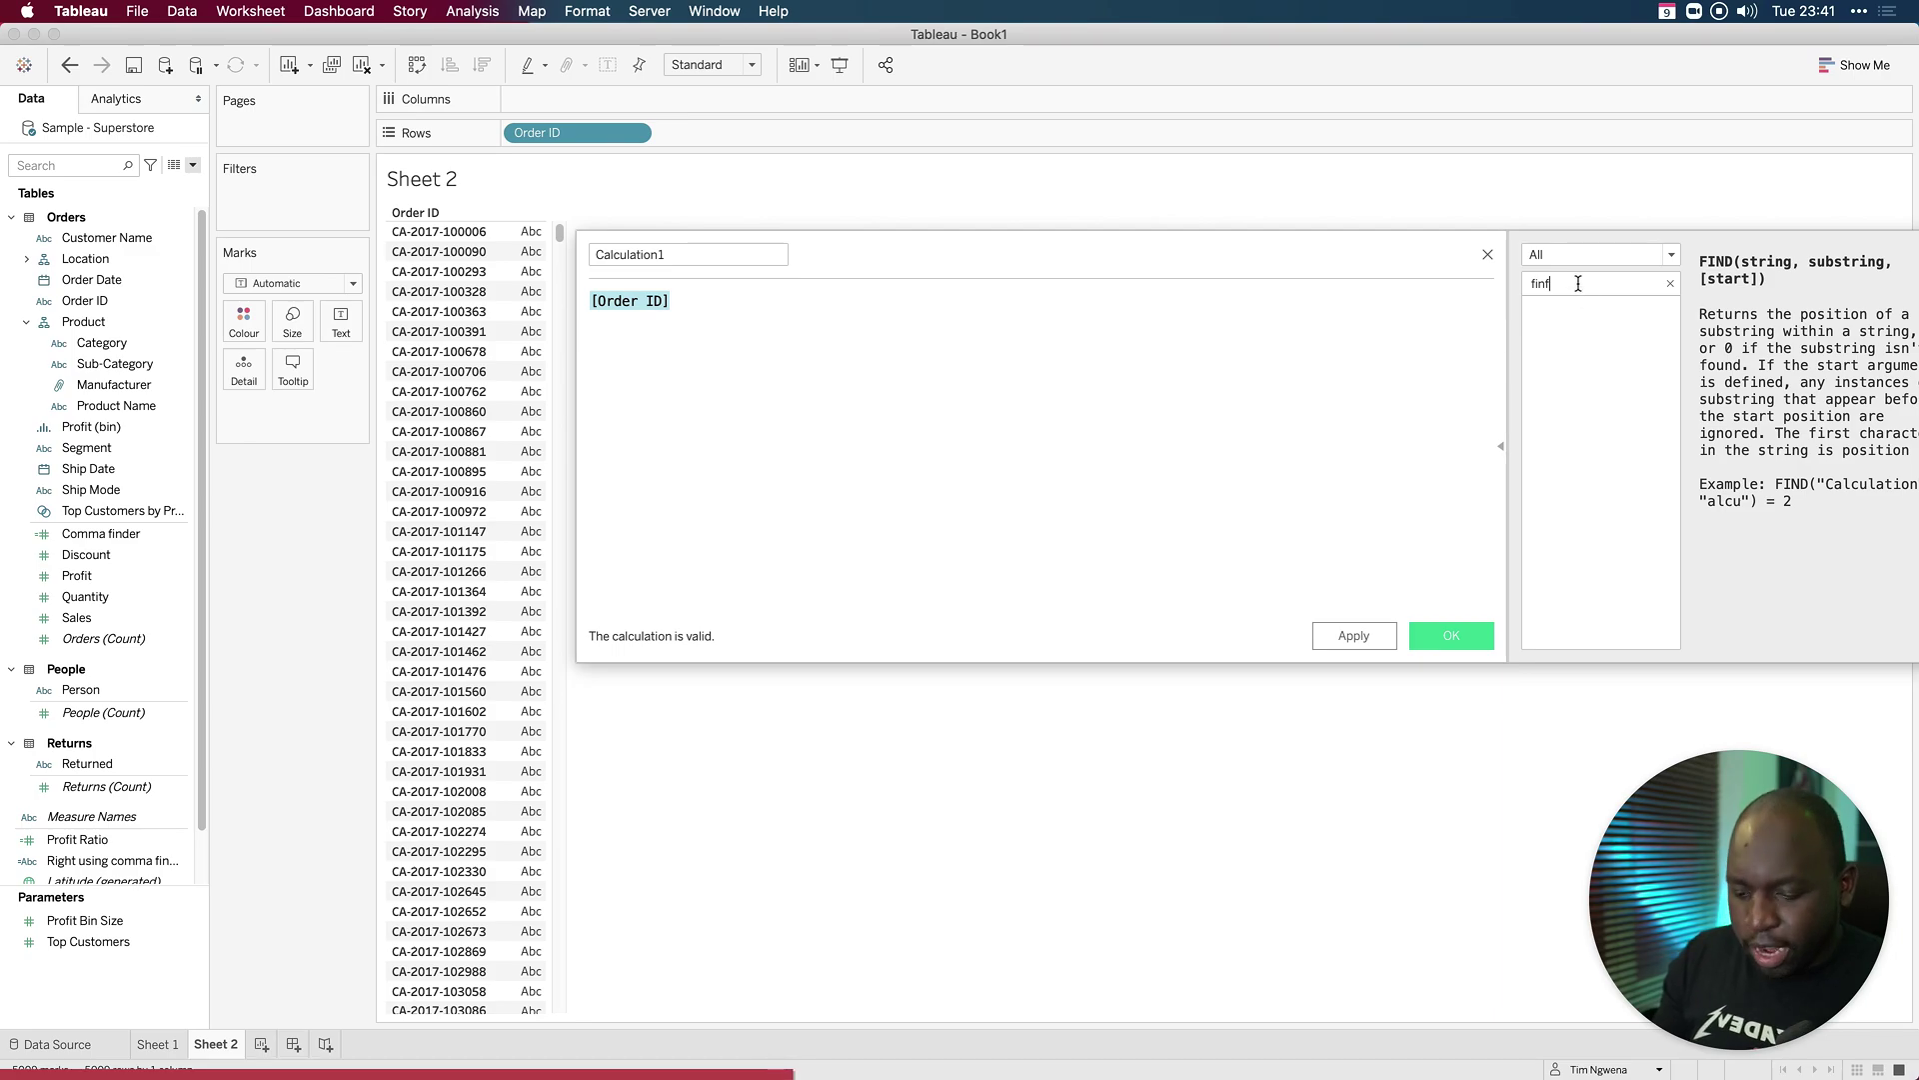
pyautogui.press('BackSpace')
pyautogui.write('d')
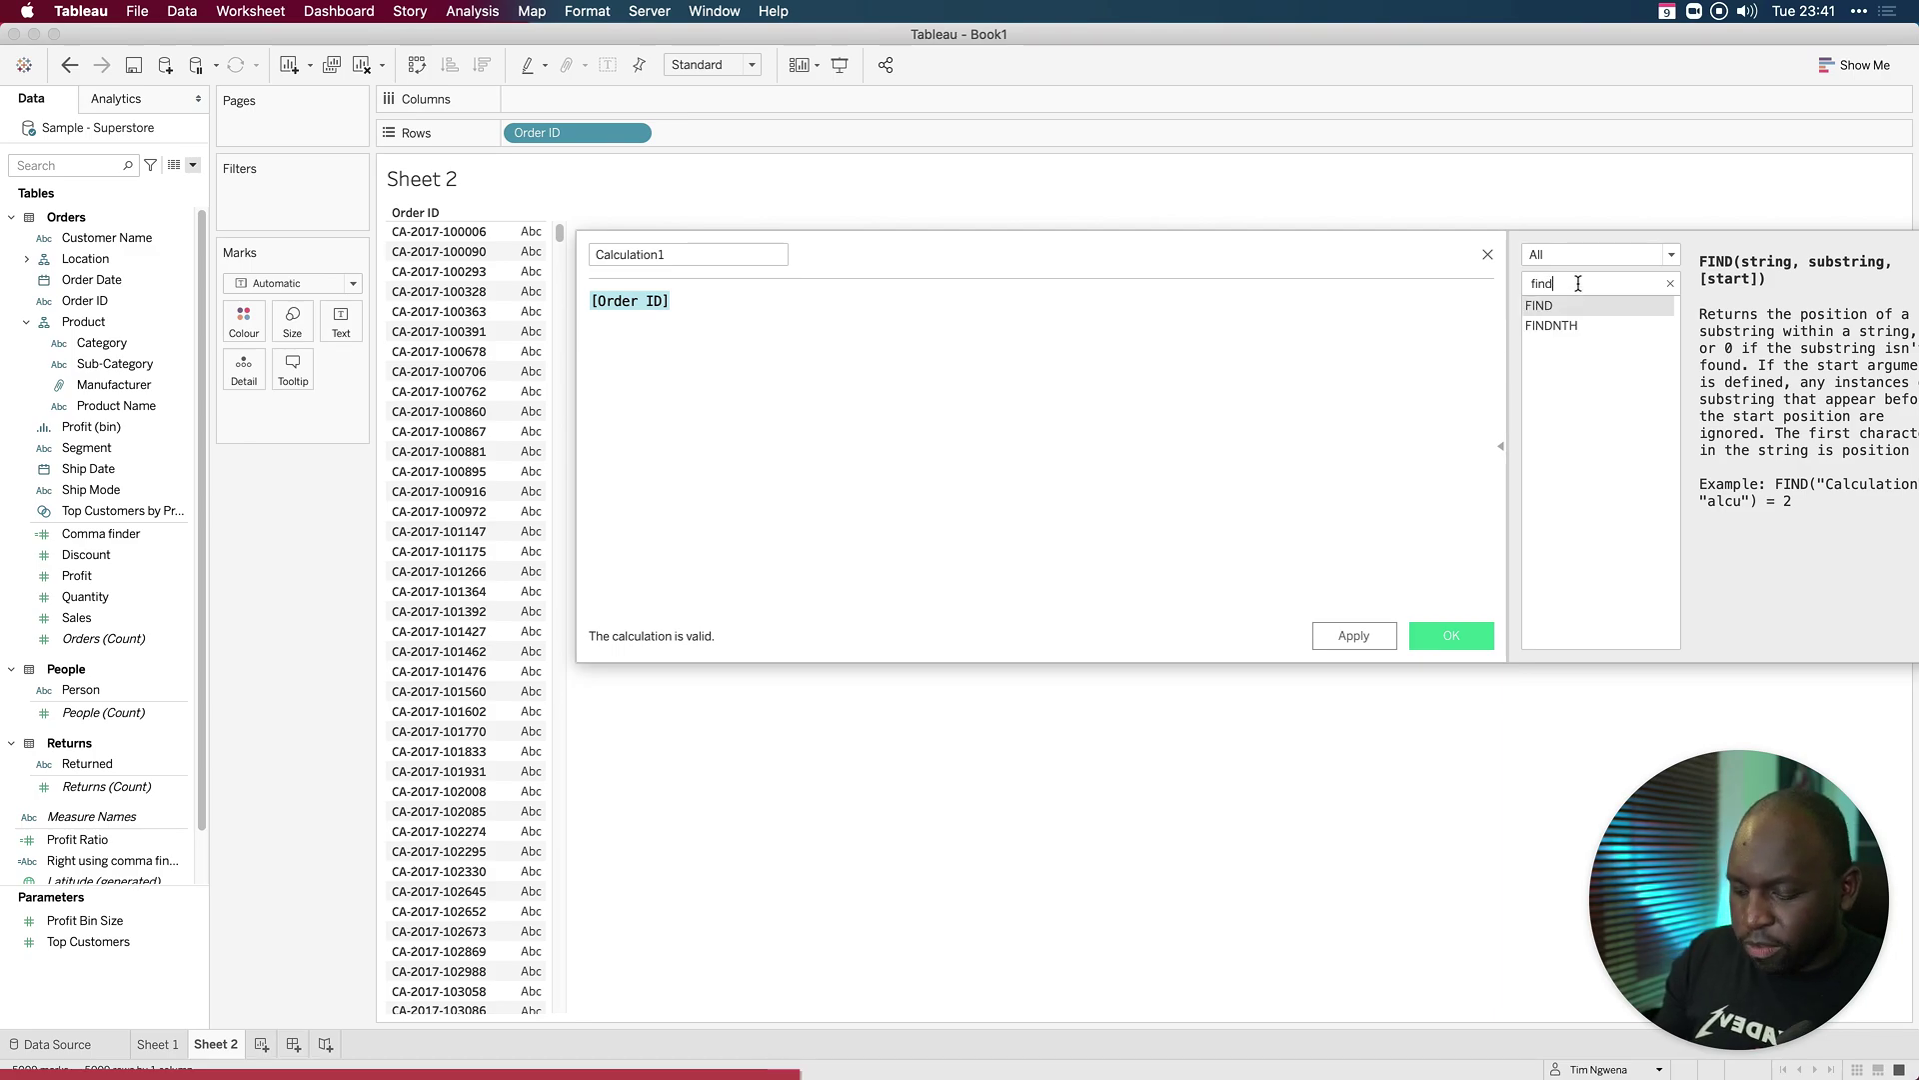
pyautogui.click(1605, 325)
pyautogui.moveTo(1391, 244); pyautogui.dragTo(1238, 230)
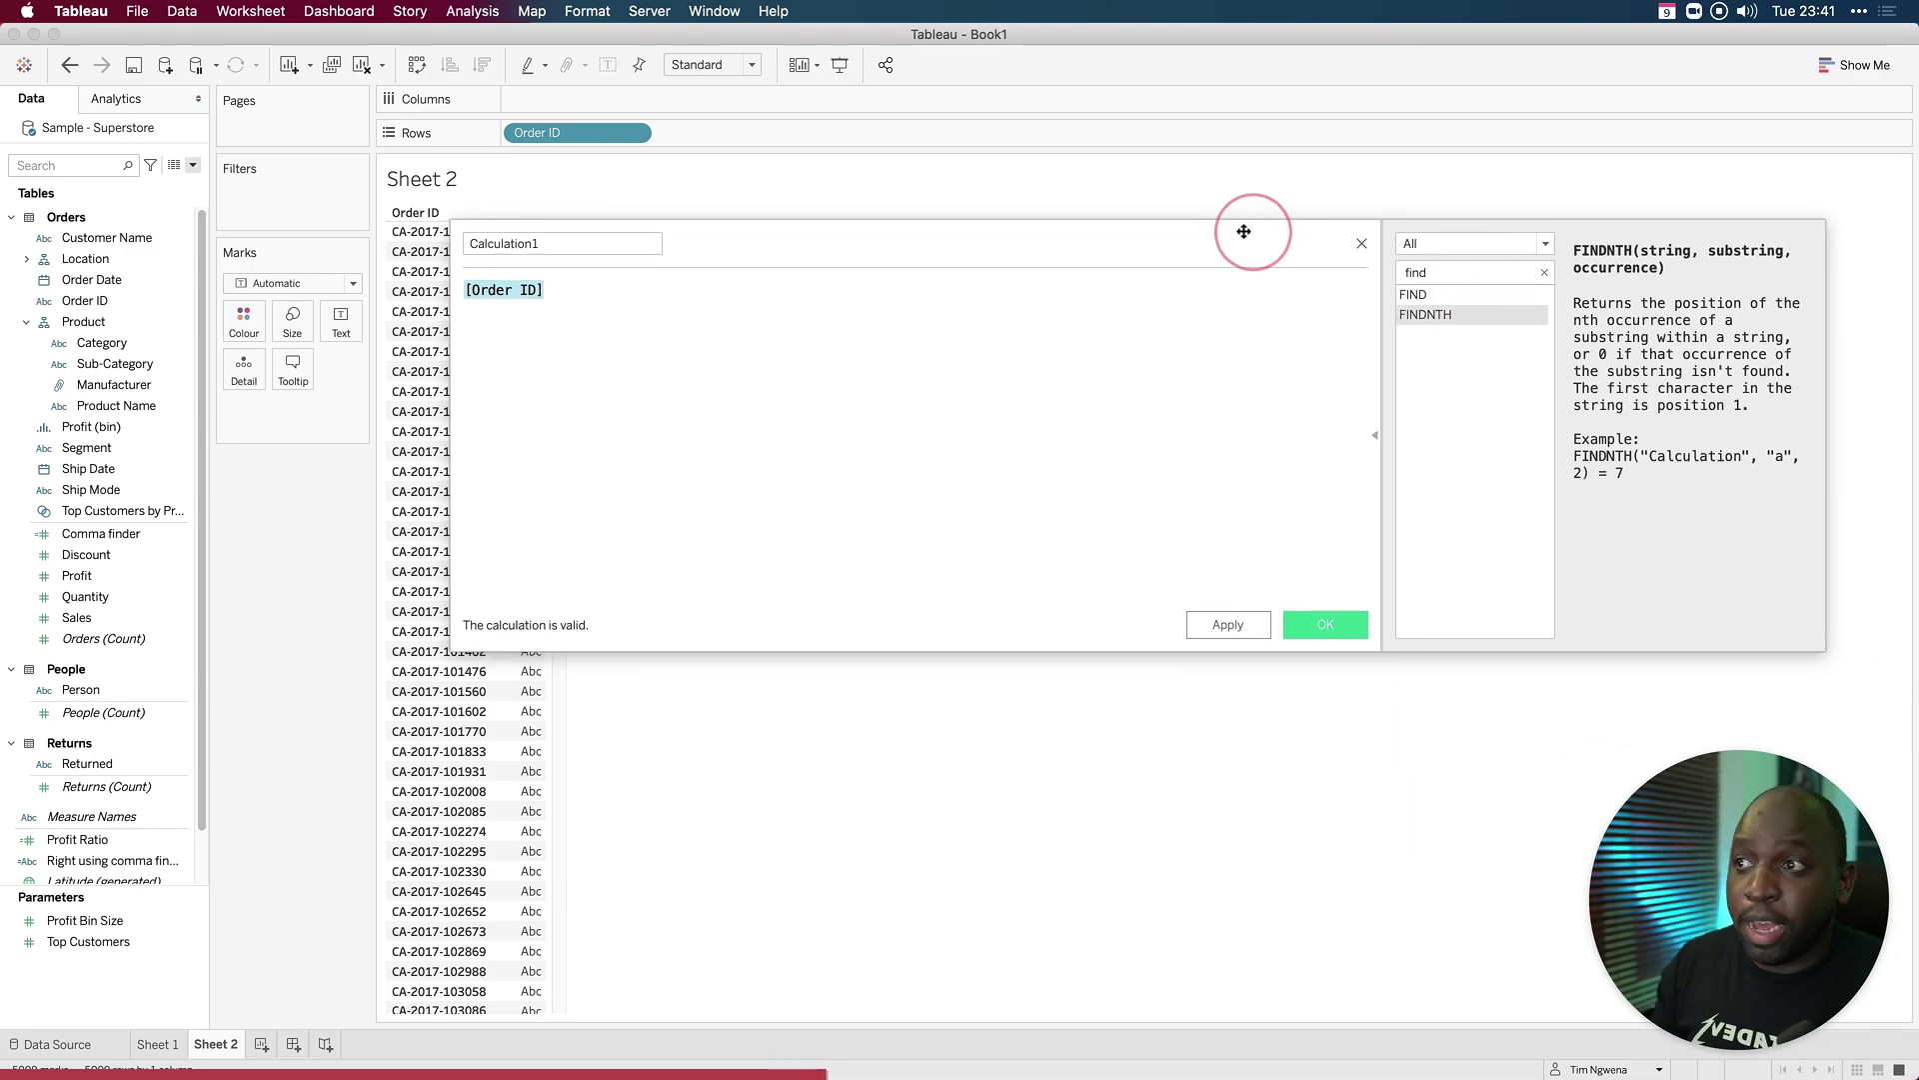
pyautogui.doubleClick(1398, 310)
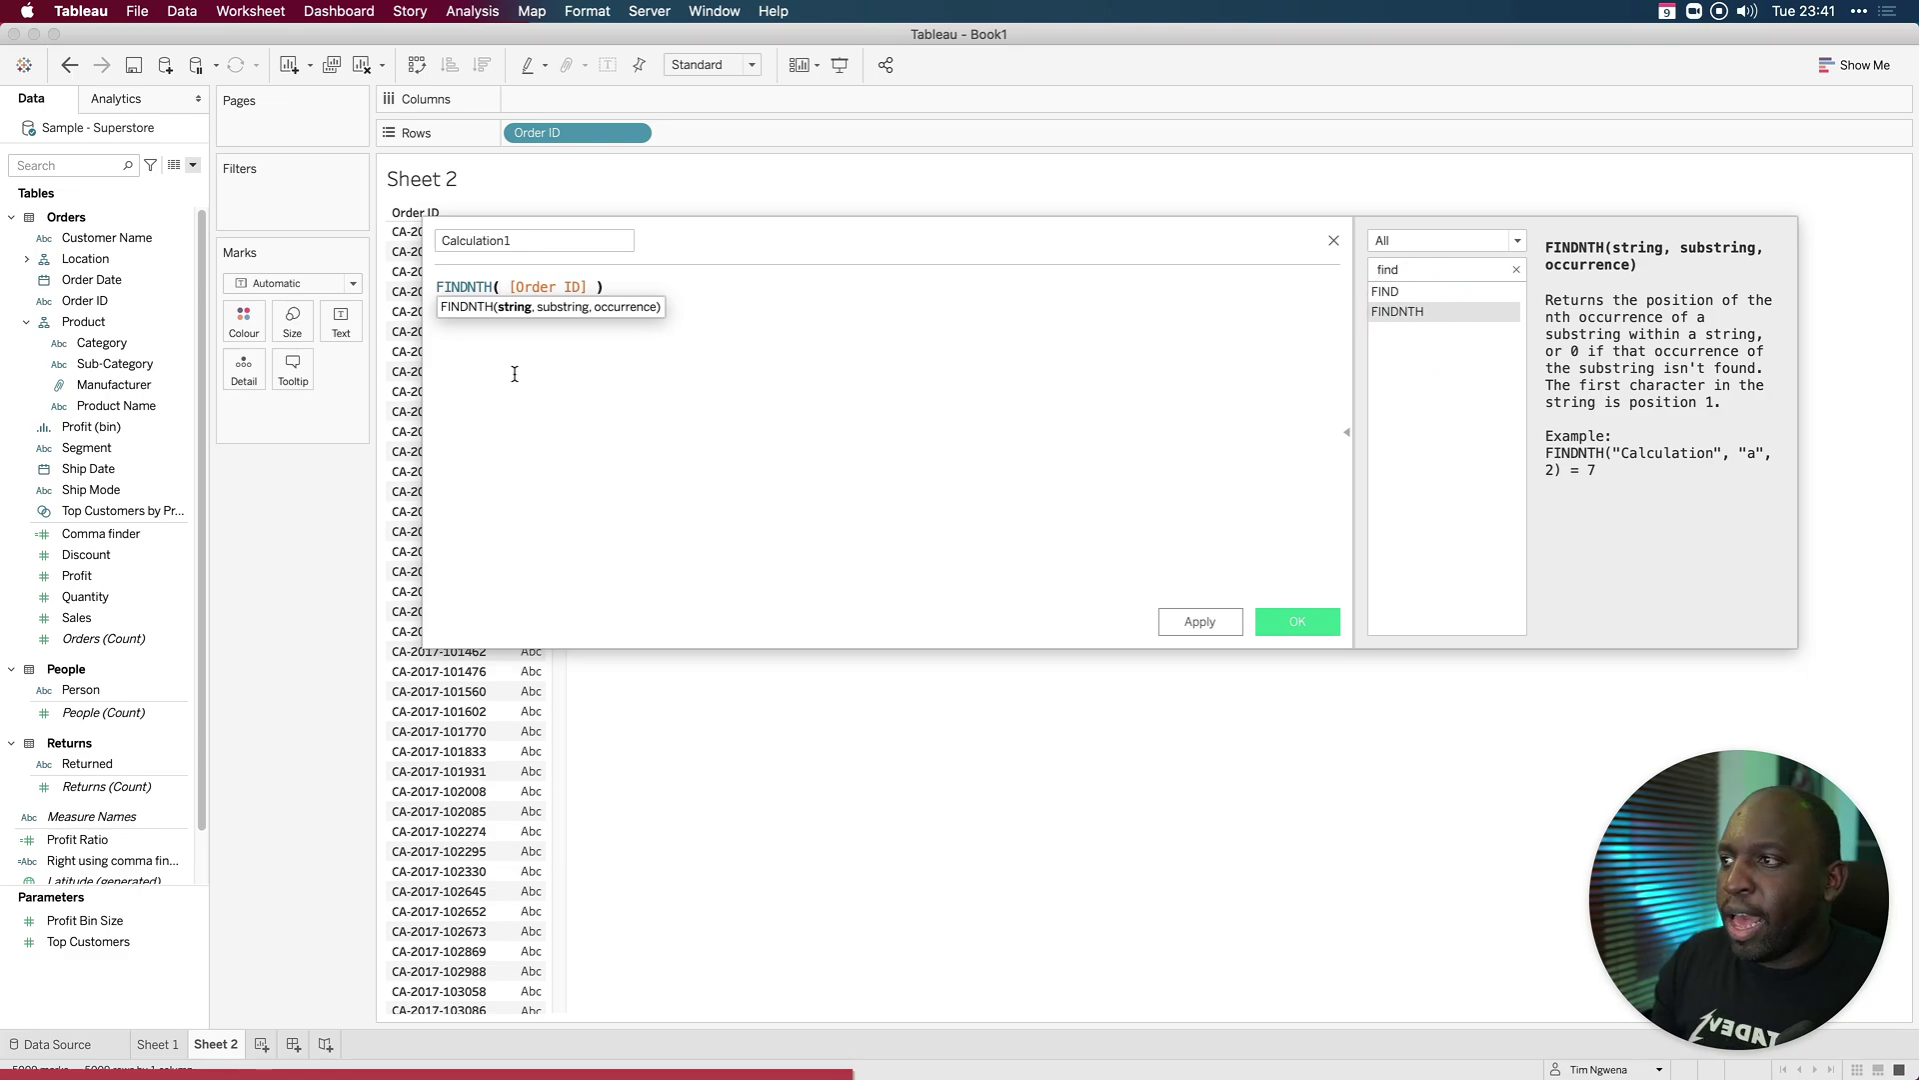
# Step: Complete the formula as FINDNTH([Order ID], '-', 2)
pyautogui.click(585, 287)
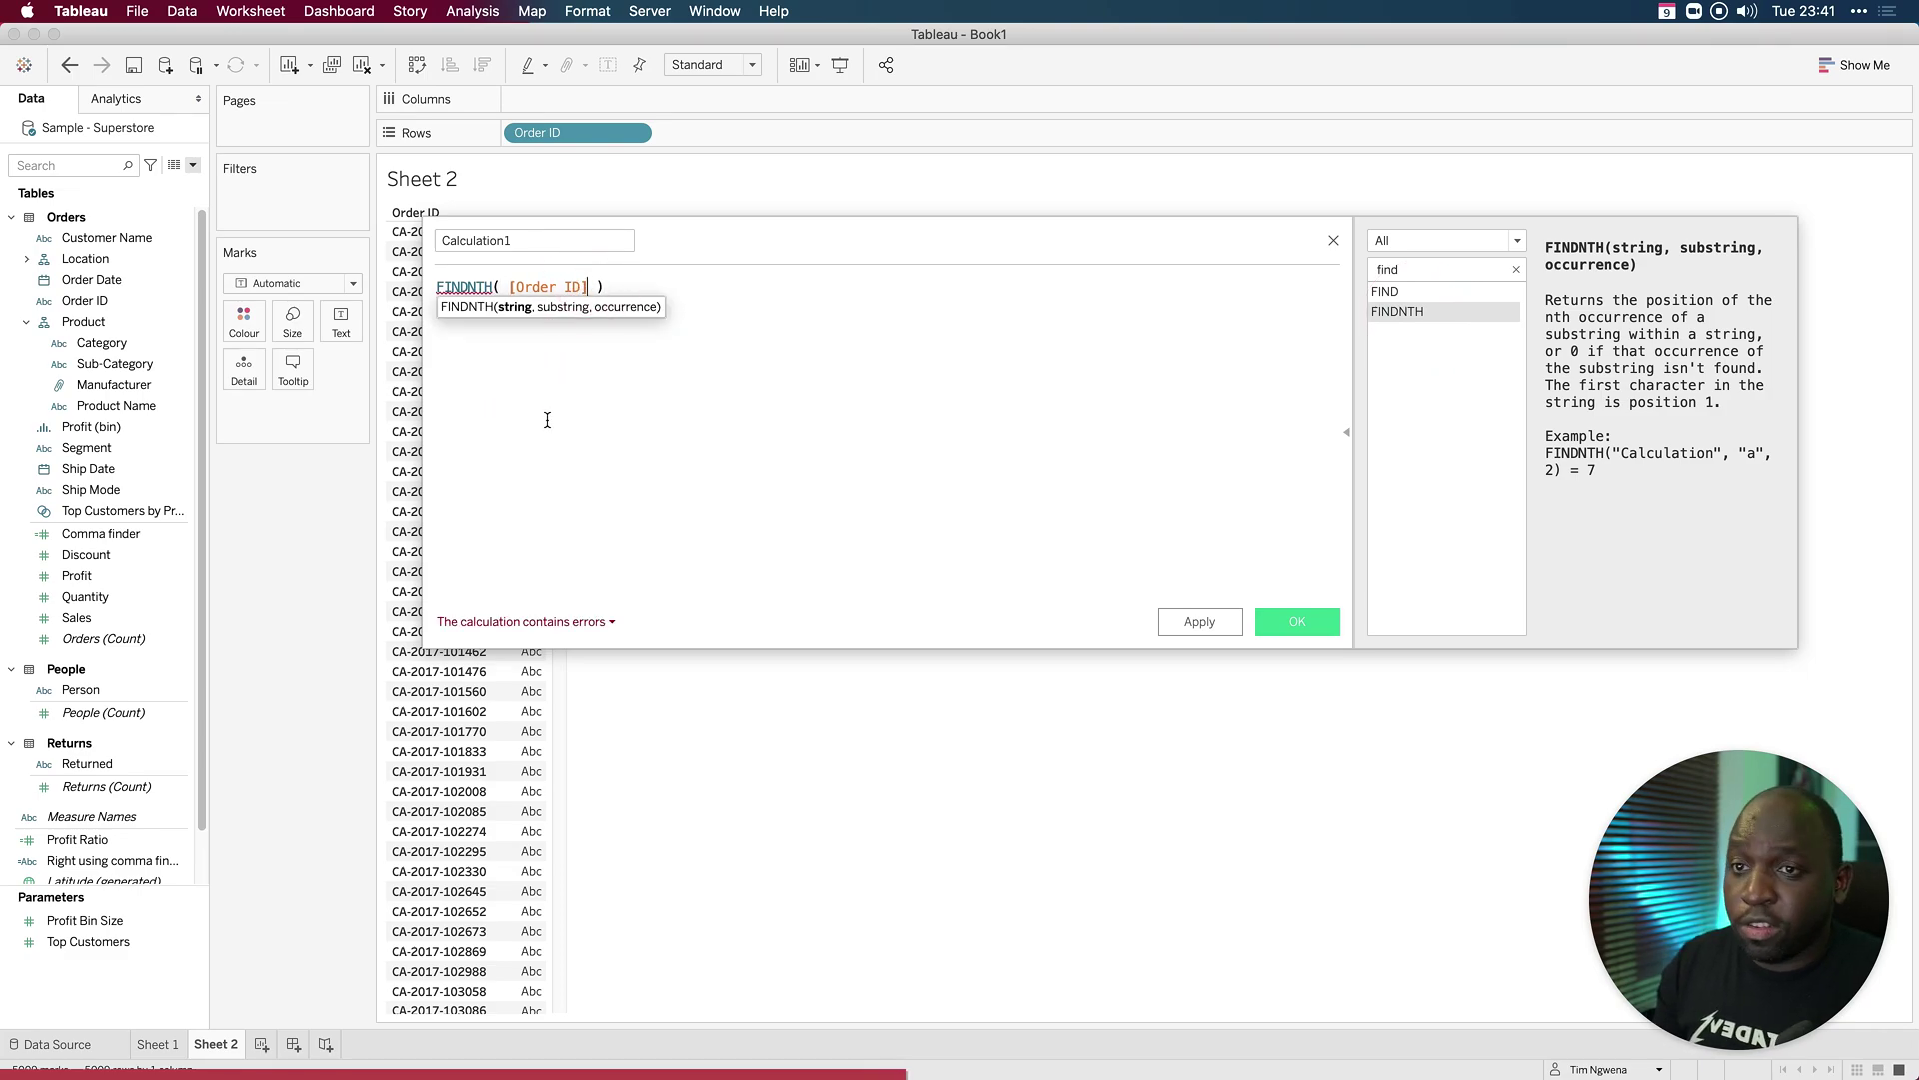
pyautogui.write(',')
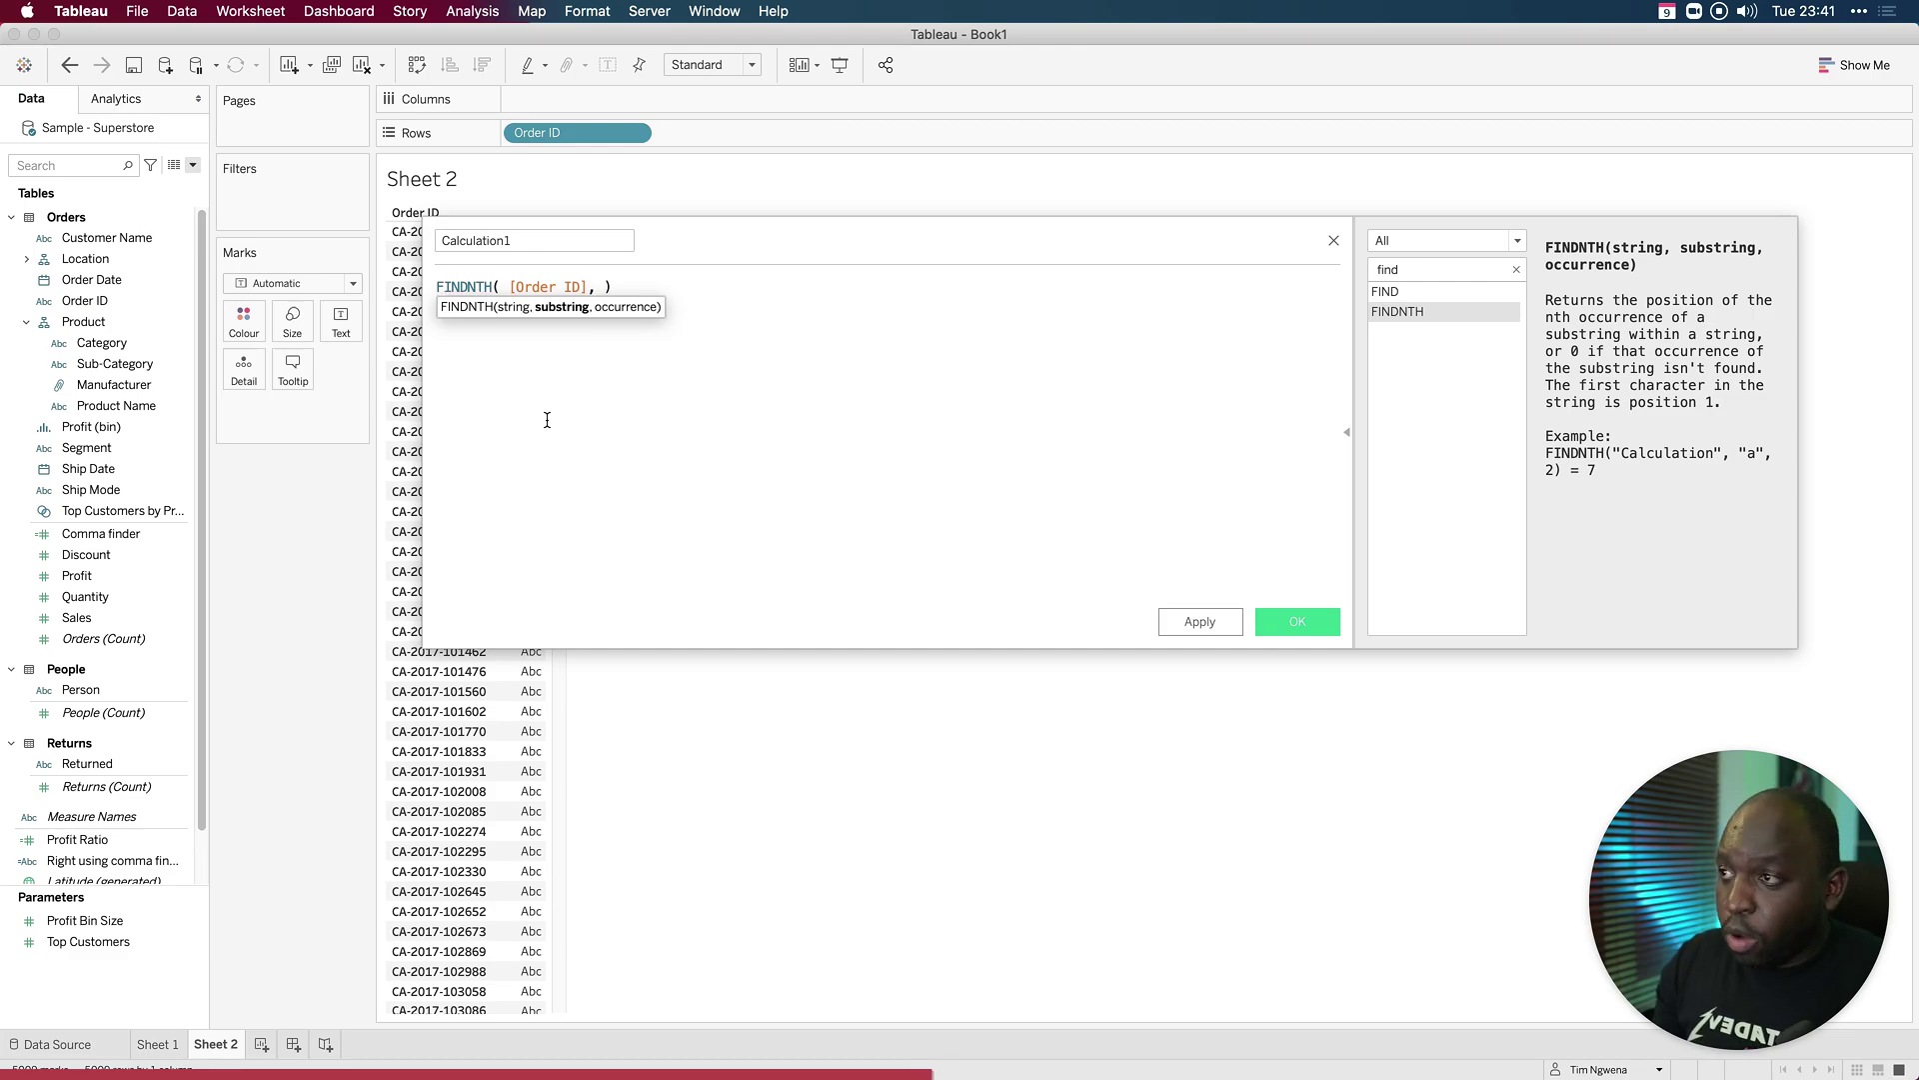
pyautogui.press('Right')
pyautogui.press('Left')
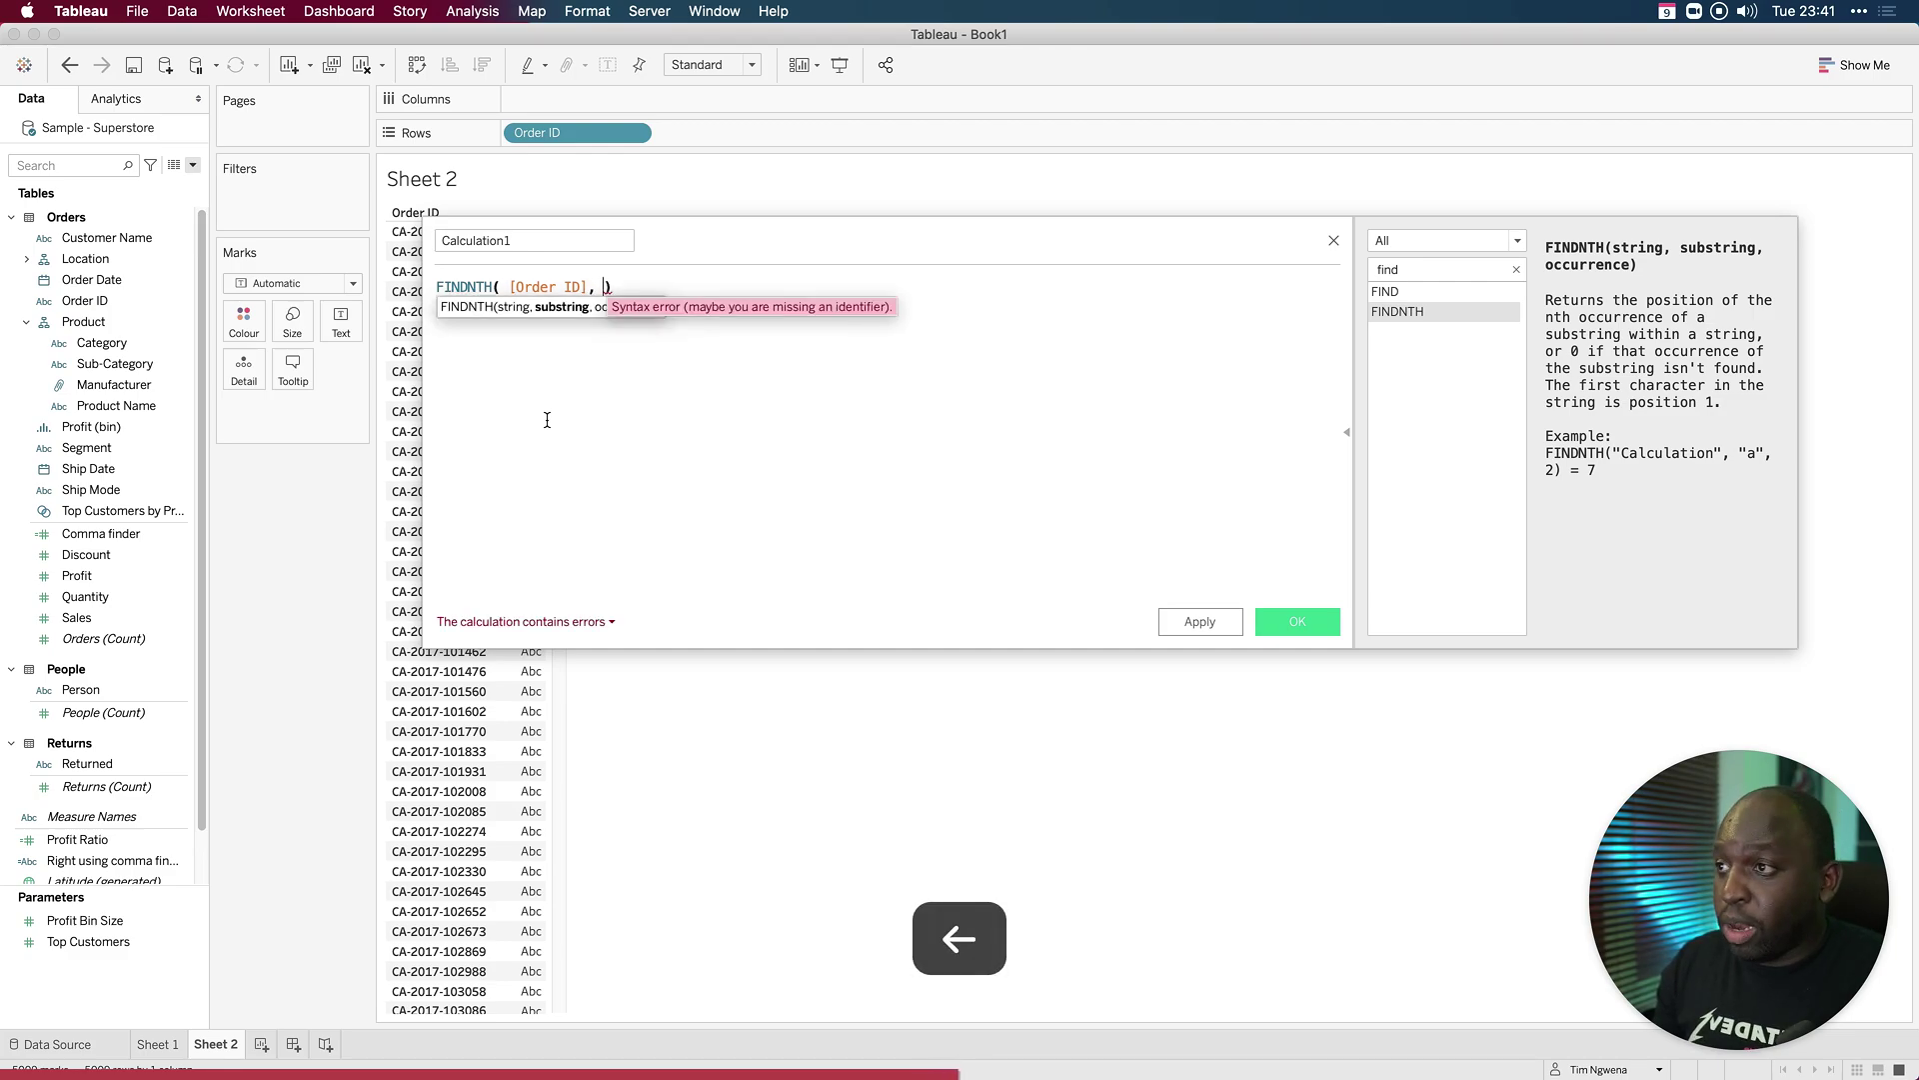
pyautogui.write(', ')
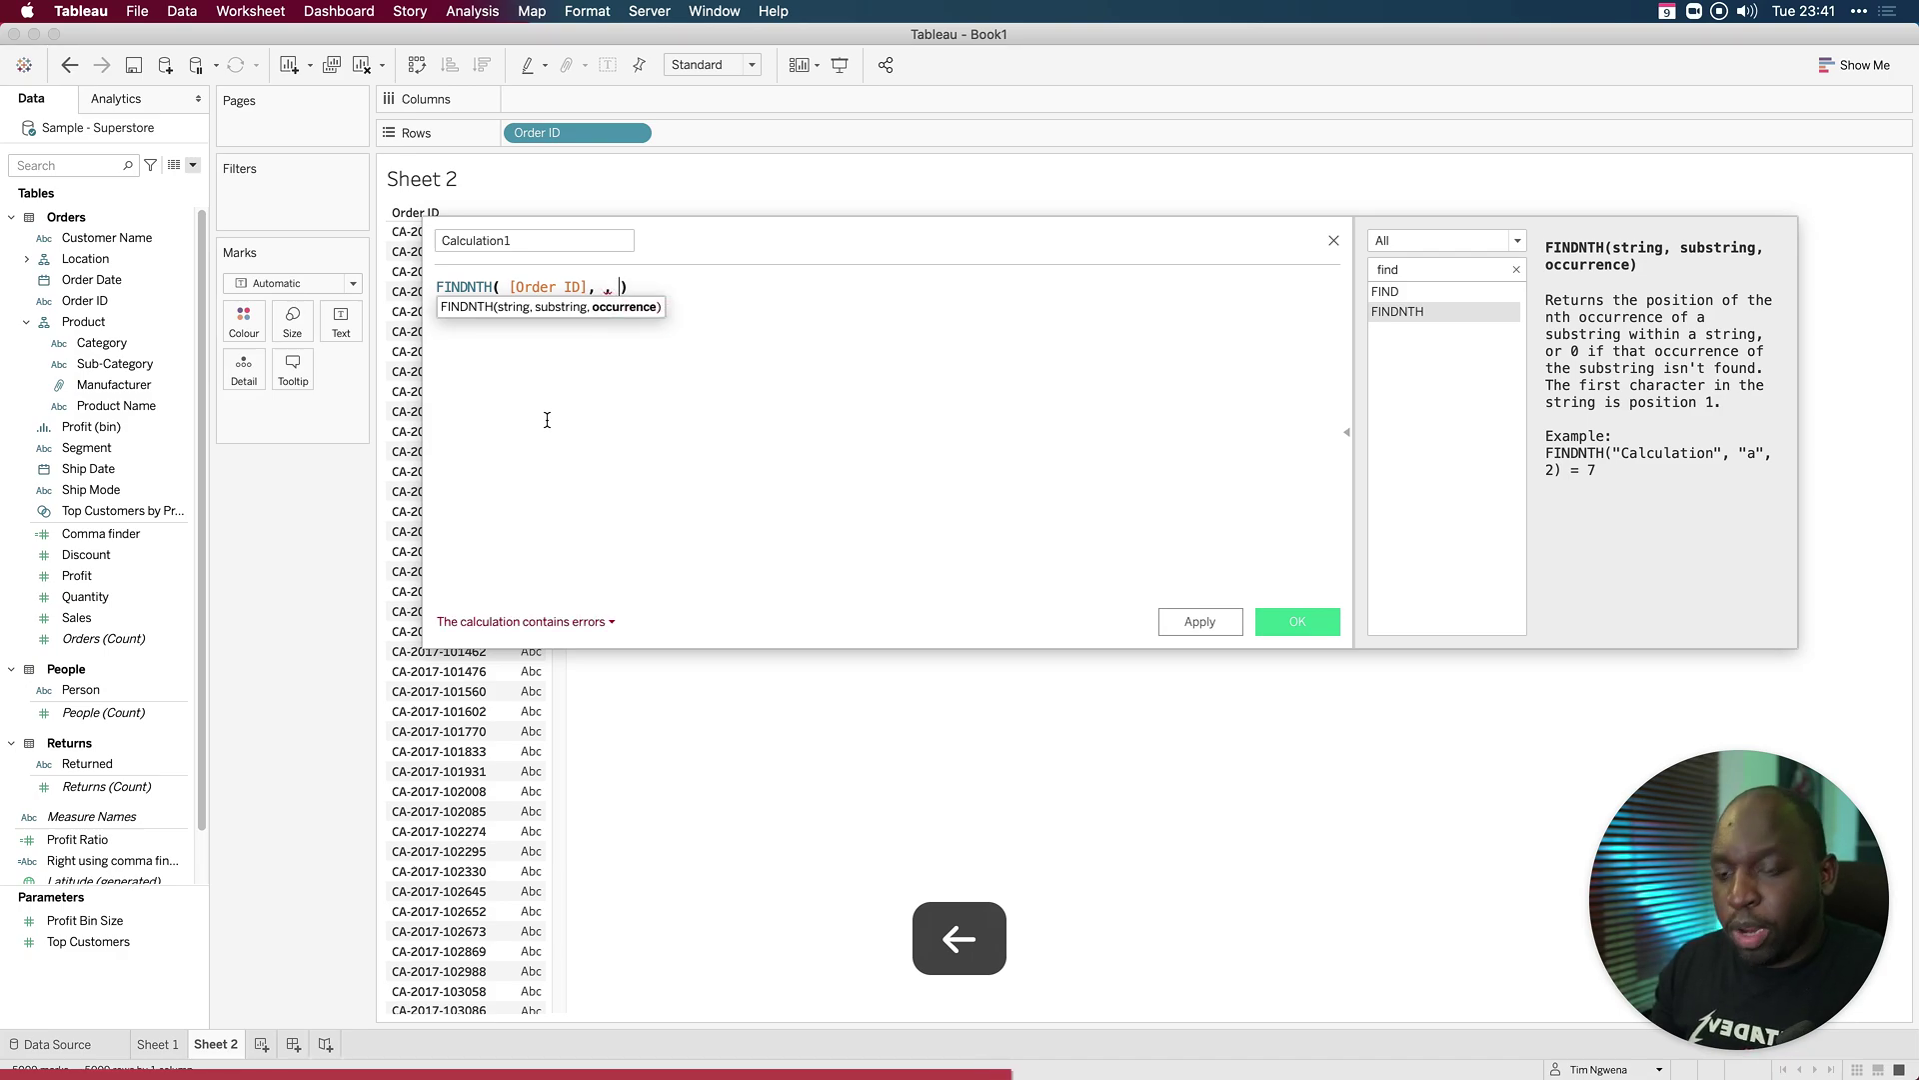
pyautogui.write('2')
pyautogui.press('Left')
pyautogui.press('Left')
pyautogui.press('Left')
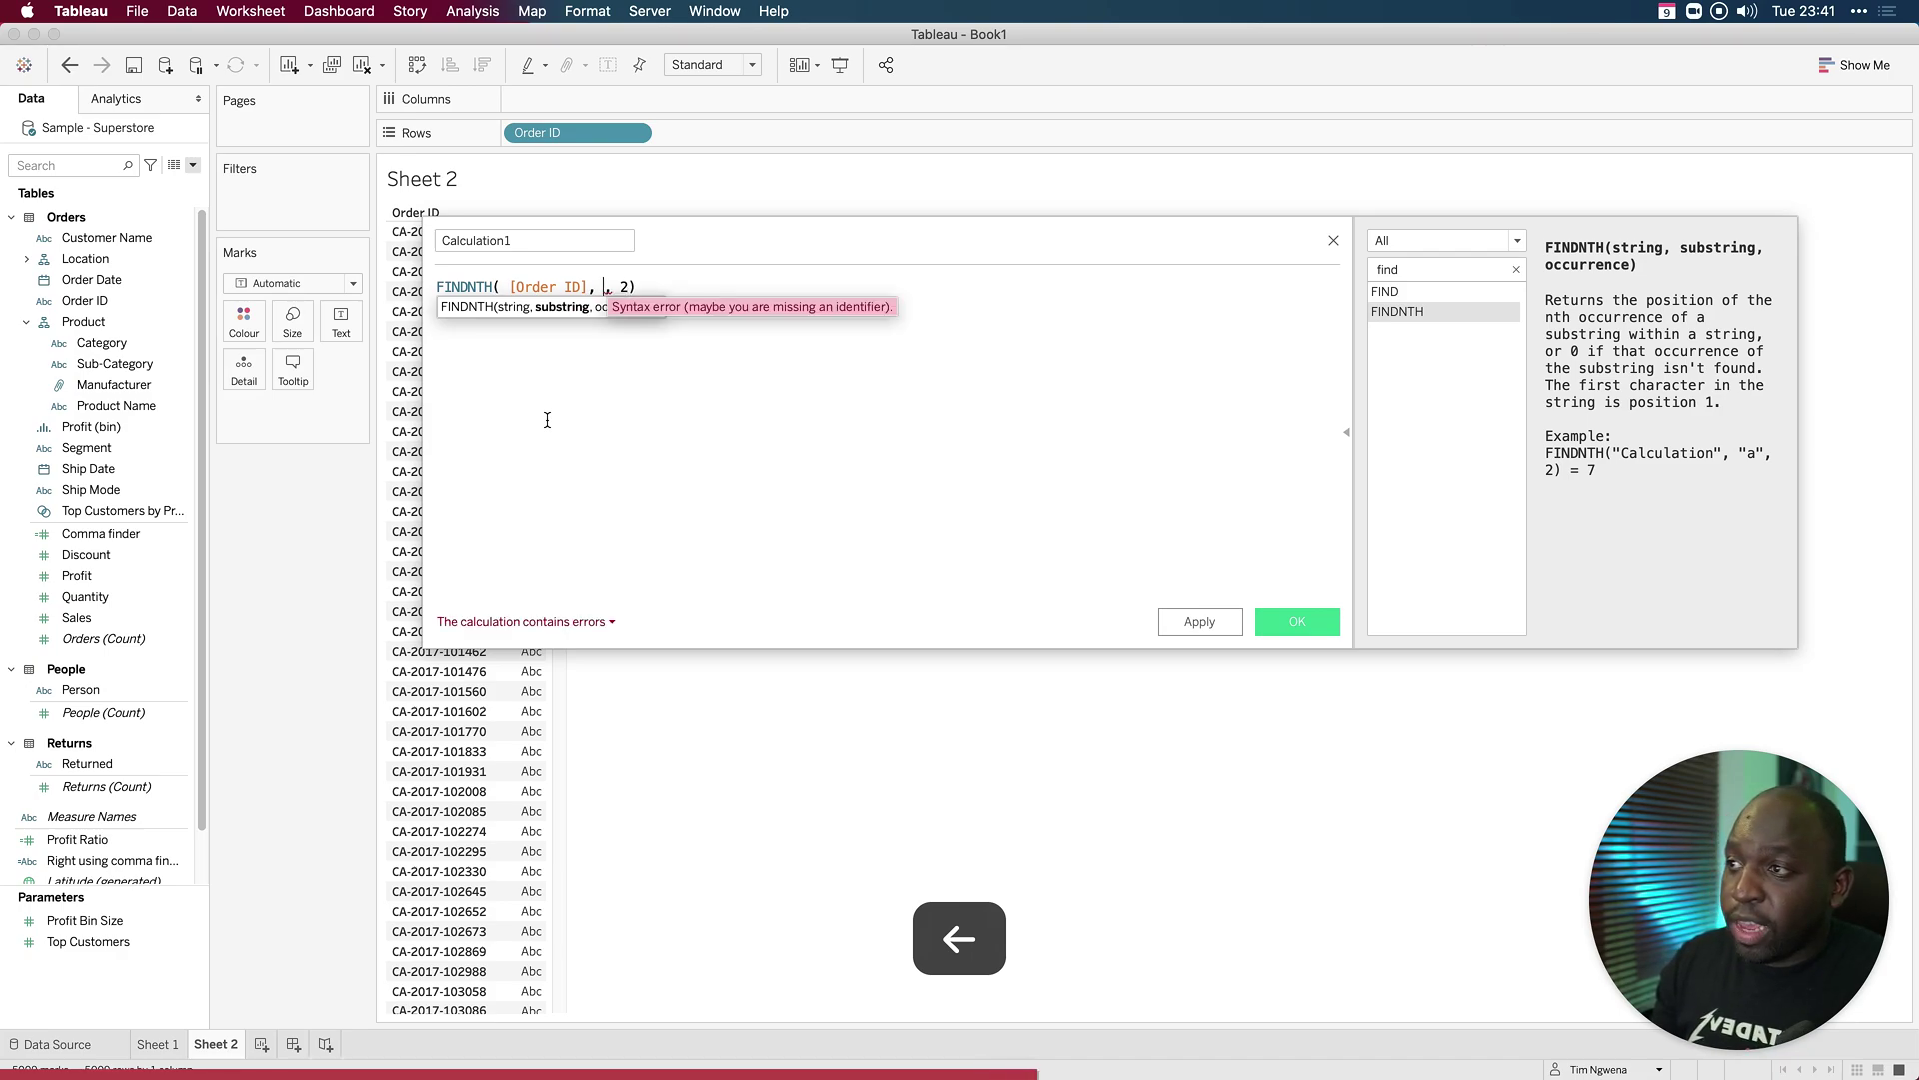
pyautogui.write("''")
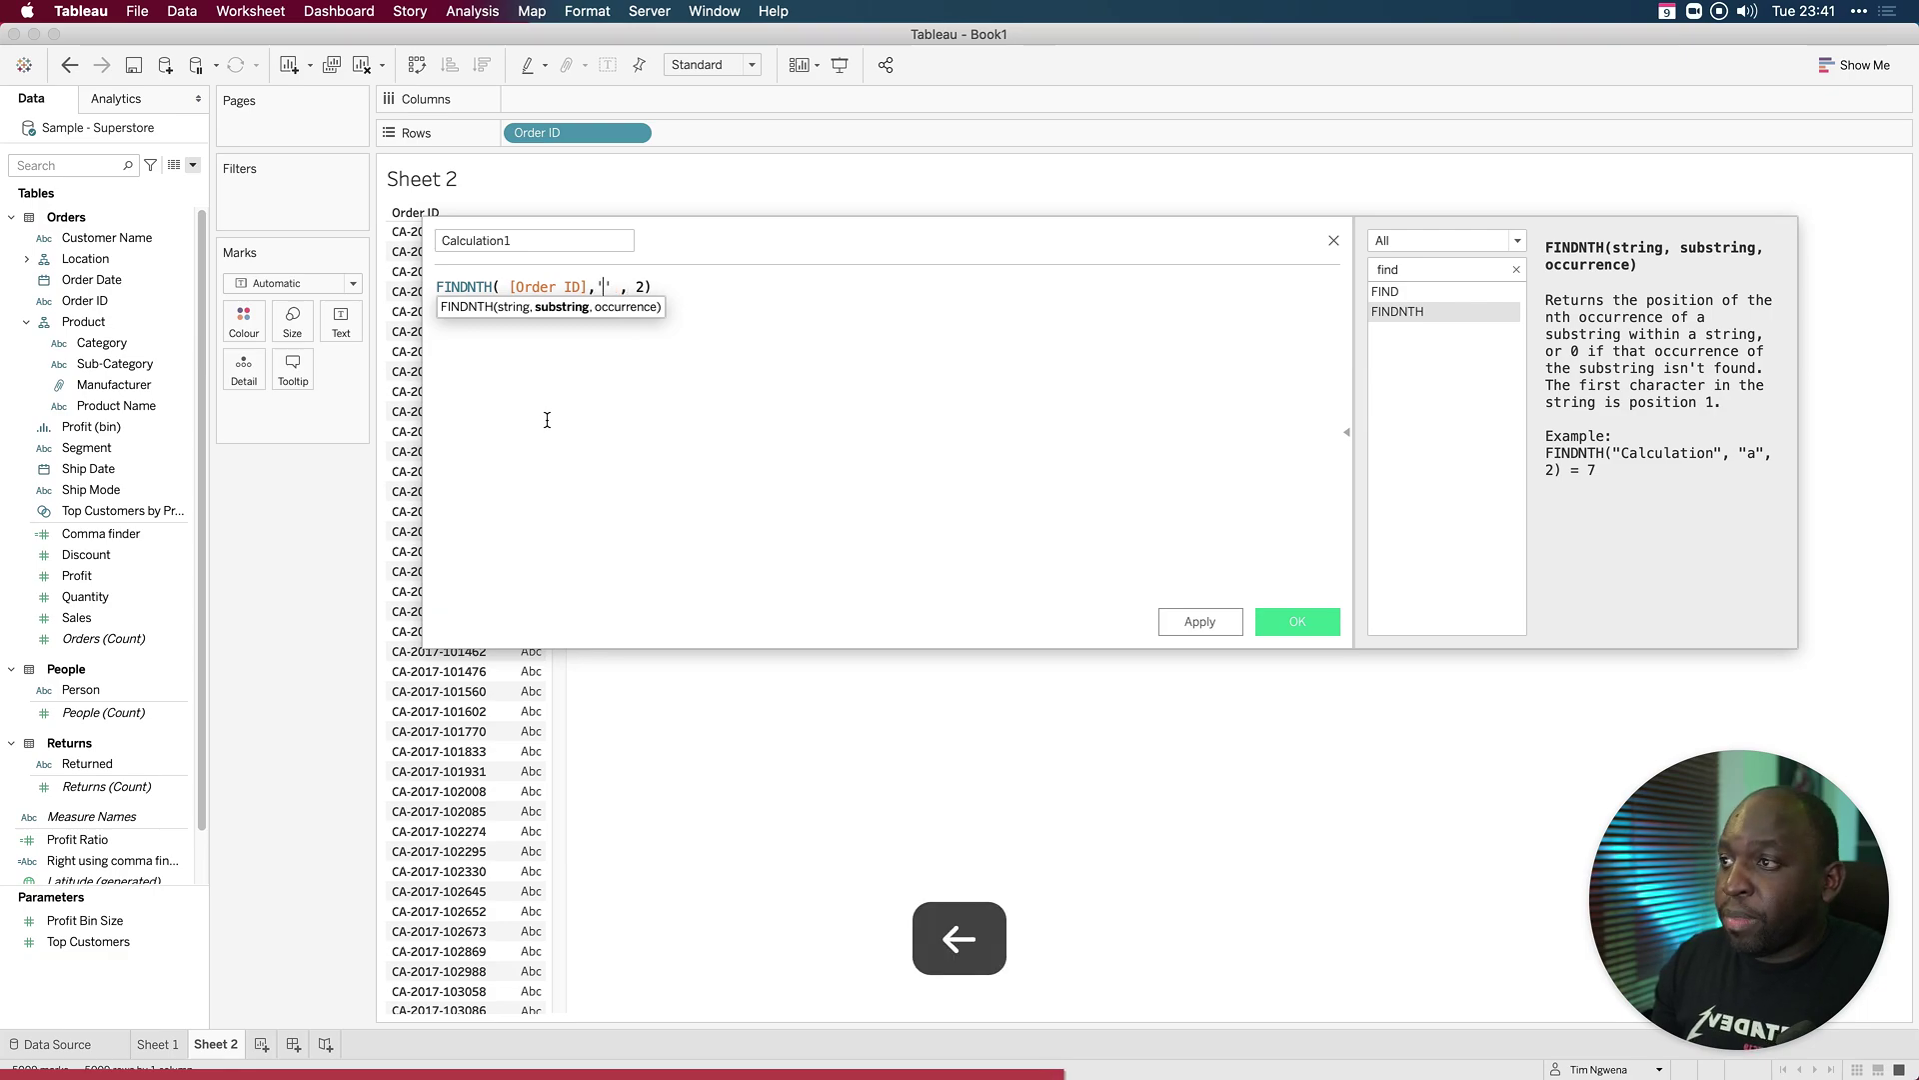
pyautogui.write('-')
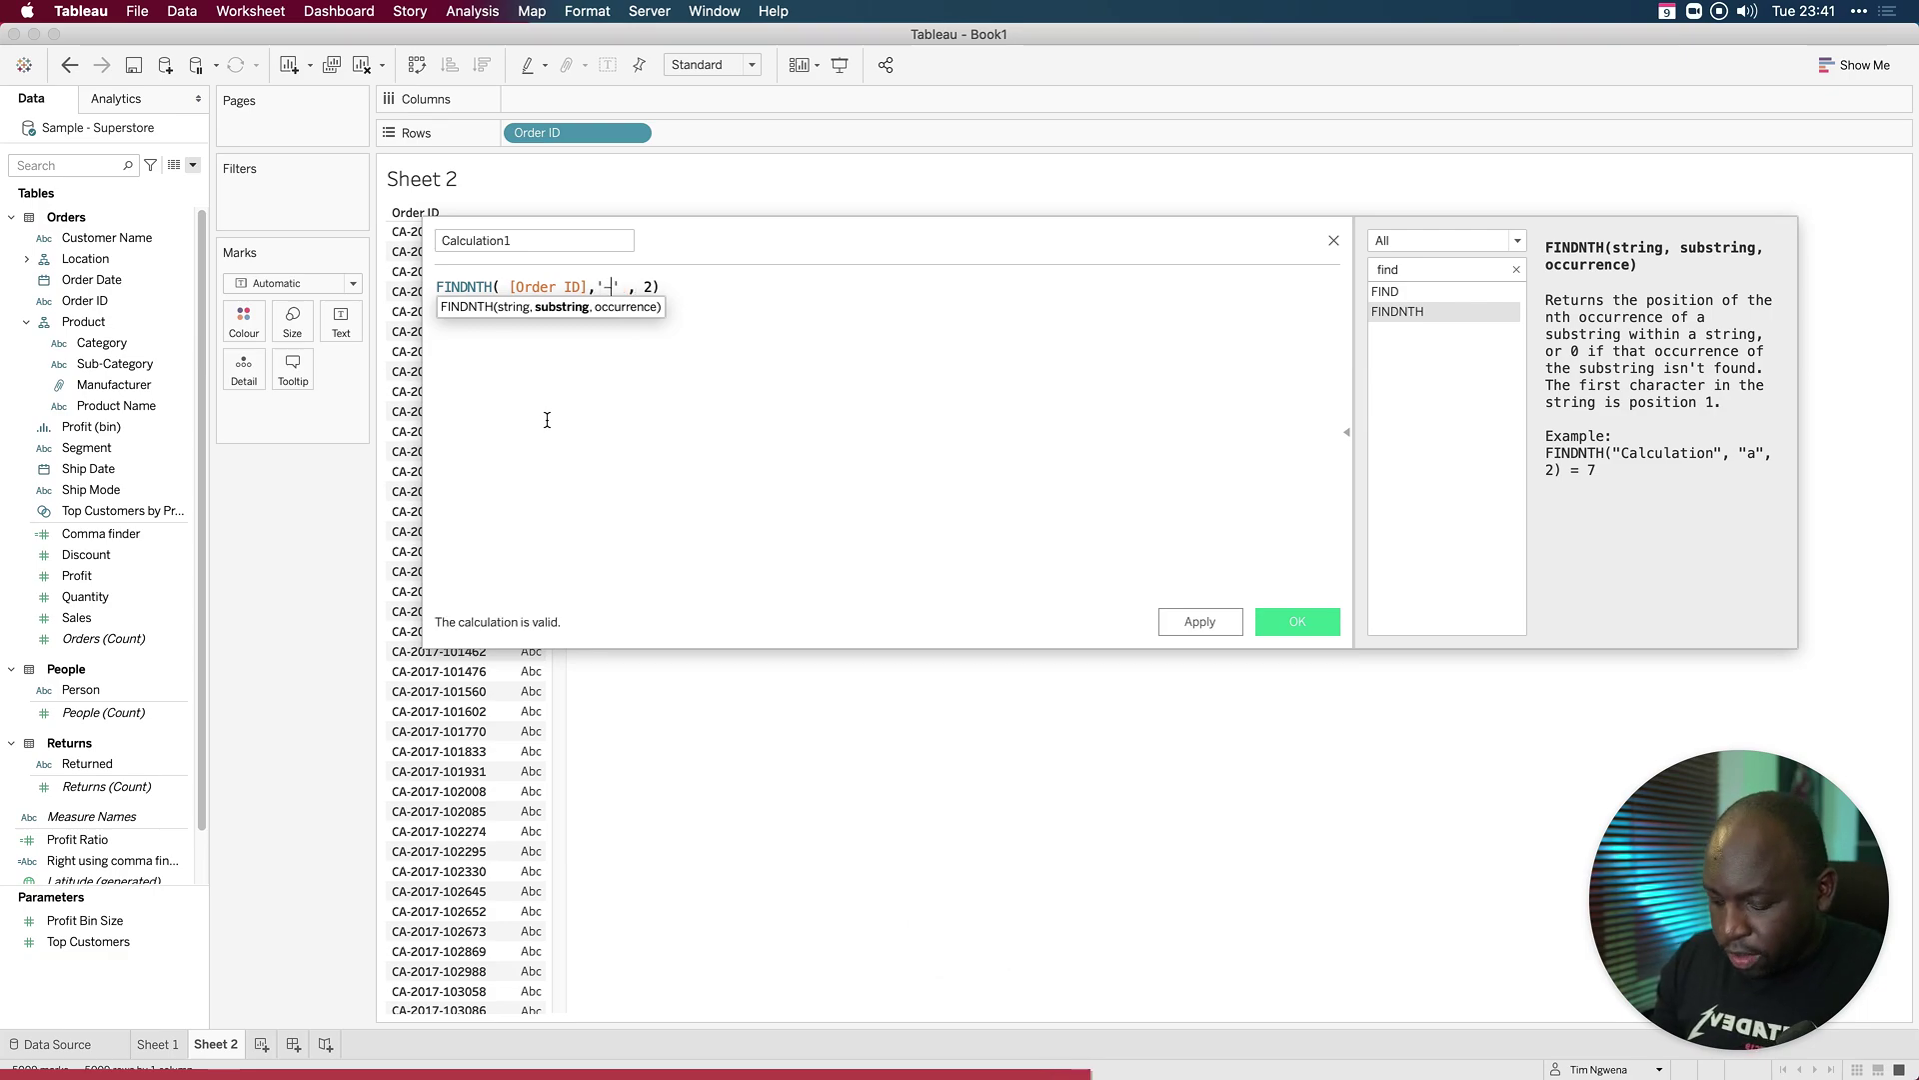
pyautogui.scroll(5, 548, 418)
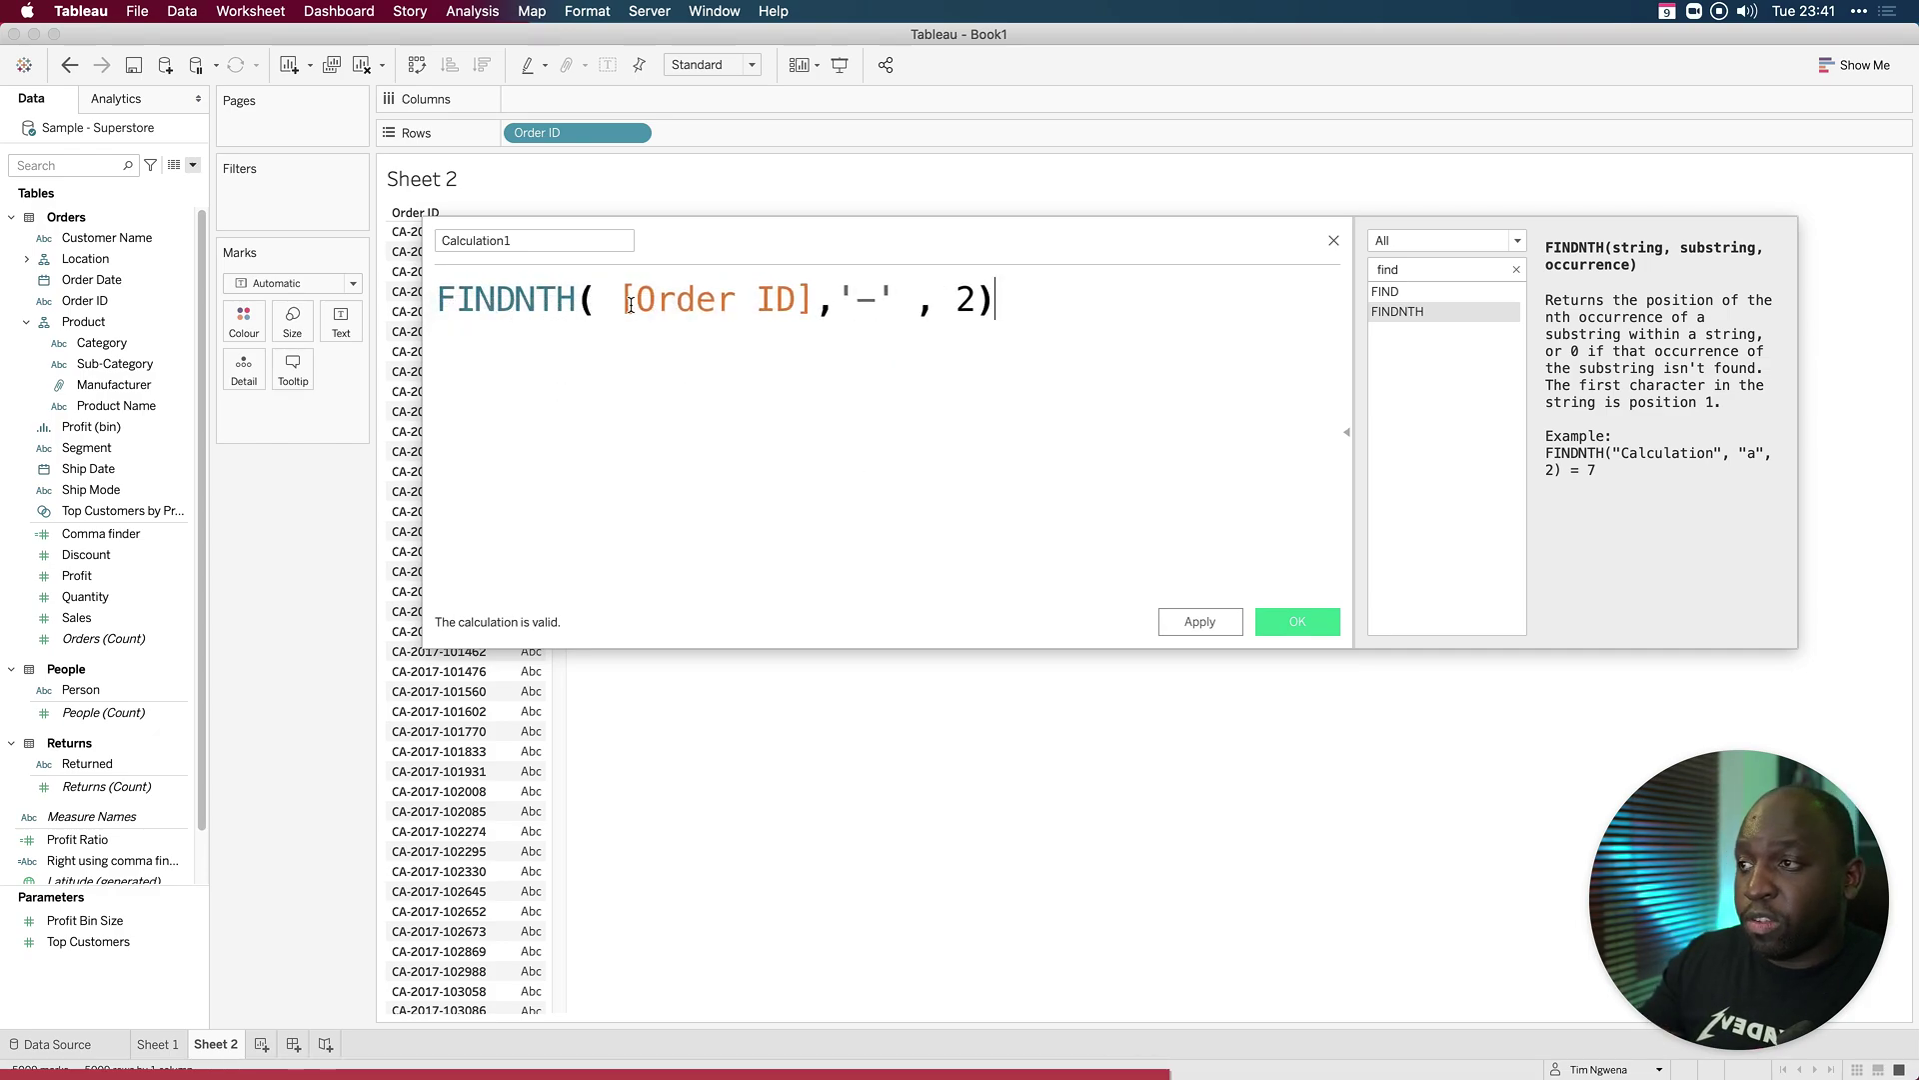
pyautogui.click(737, 300)
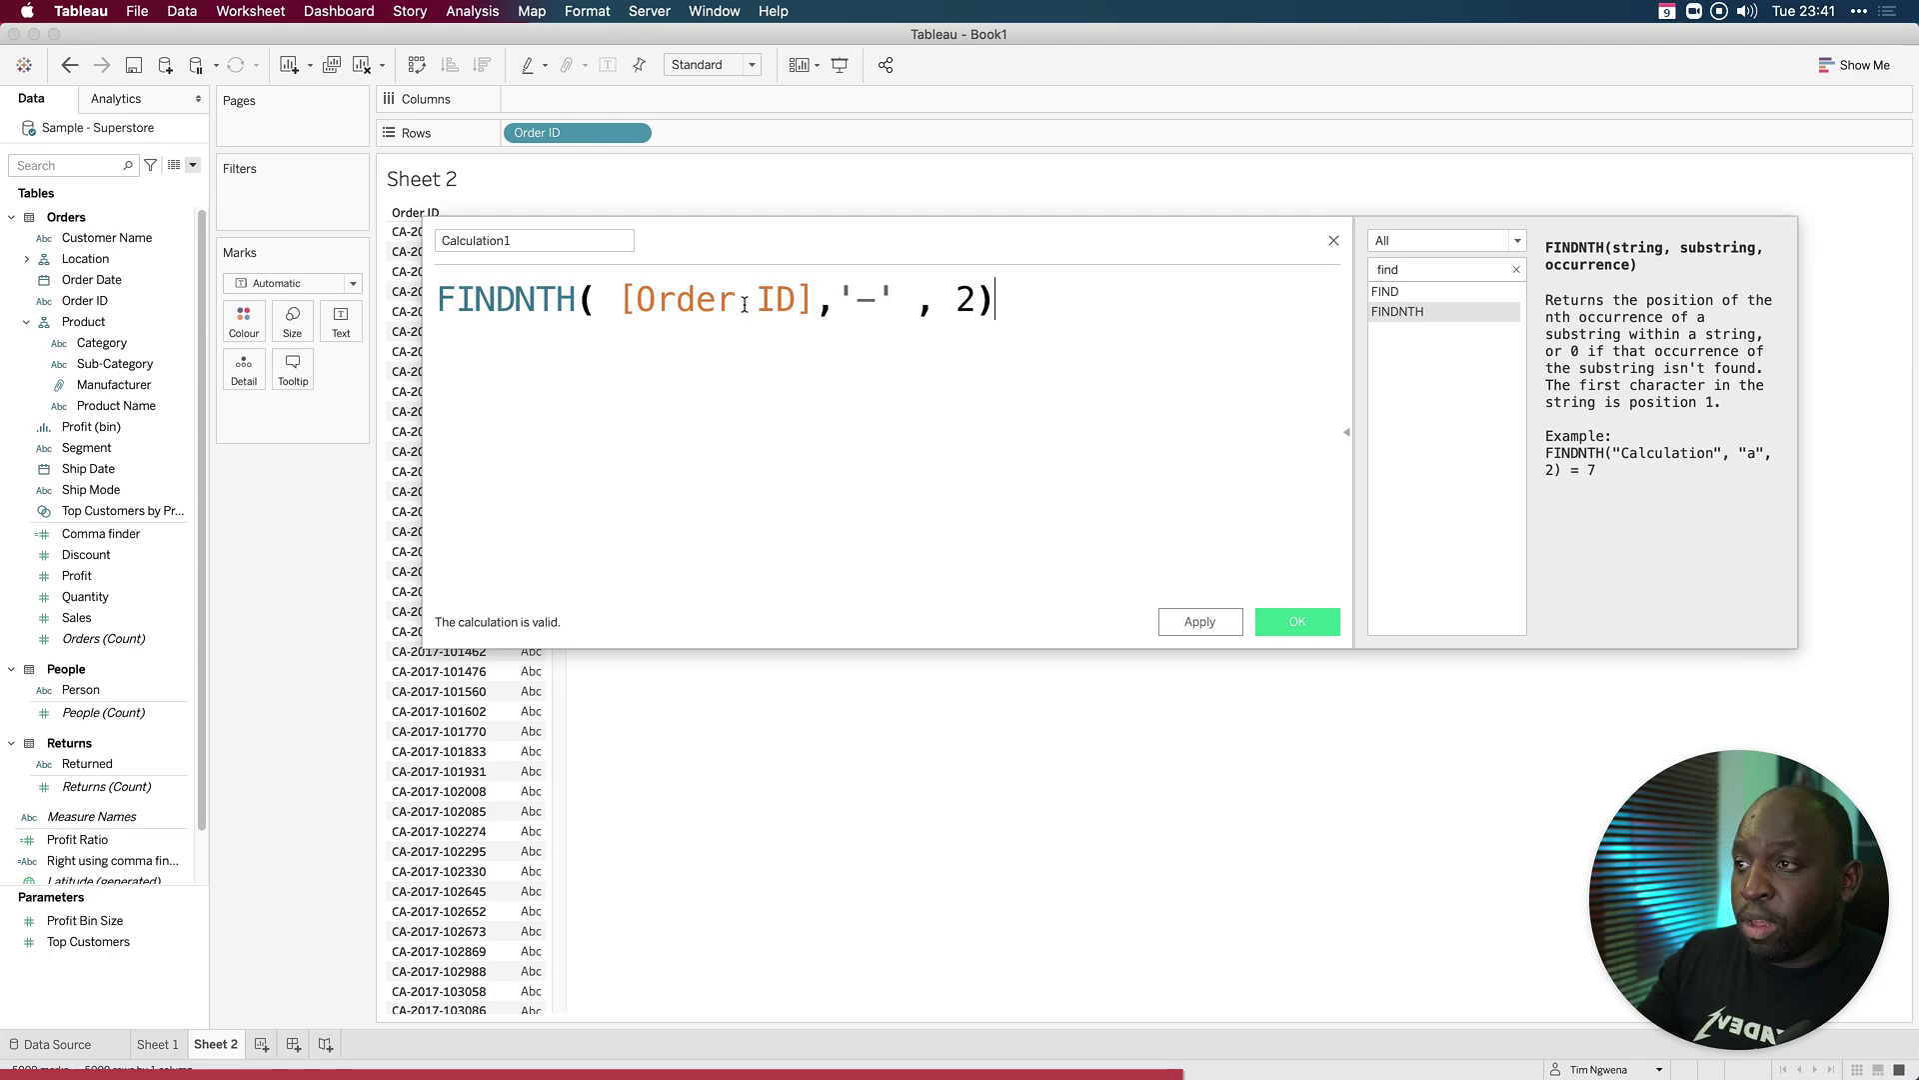
pyautogui.click(867, 300)
pyautogui.click(961, 300)
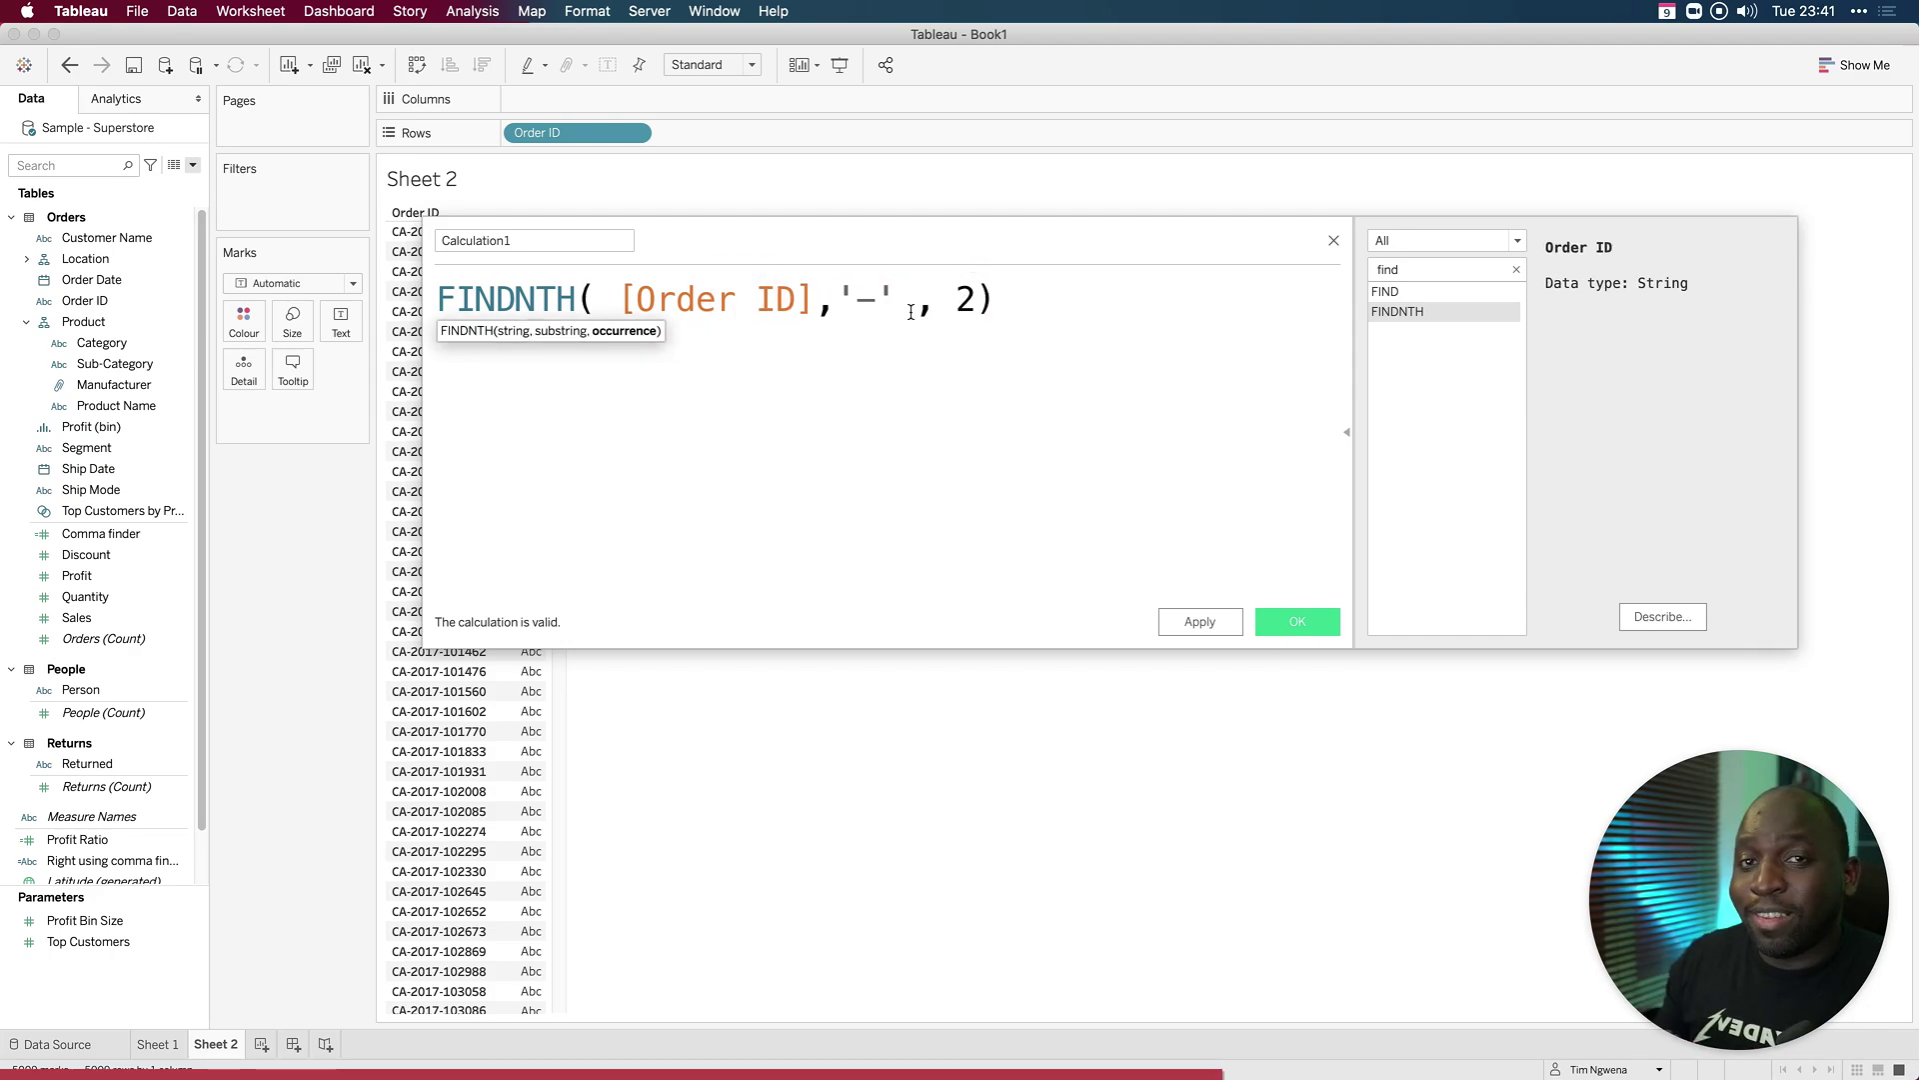
# Step: Name the calculation 'Second hyphen finder' and save it
pyautogui.click(516, 240)
pyautogui.write('S')
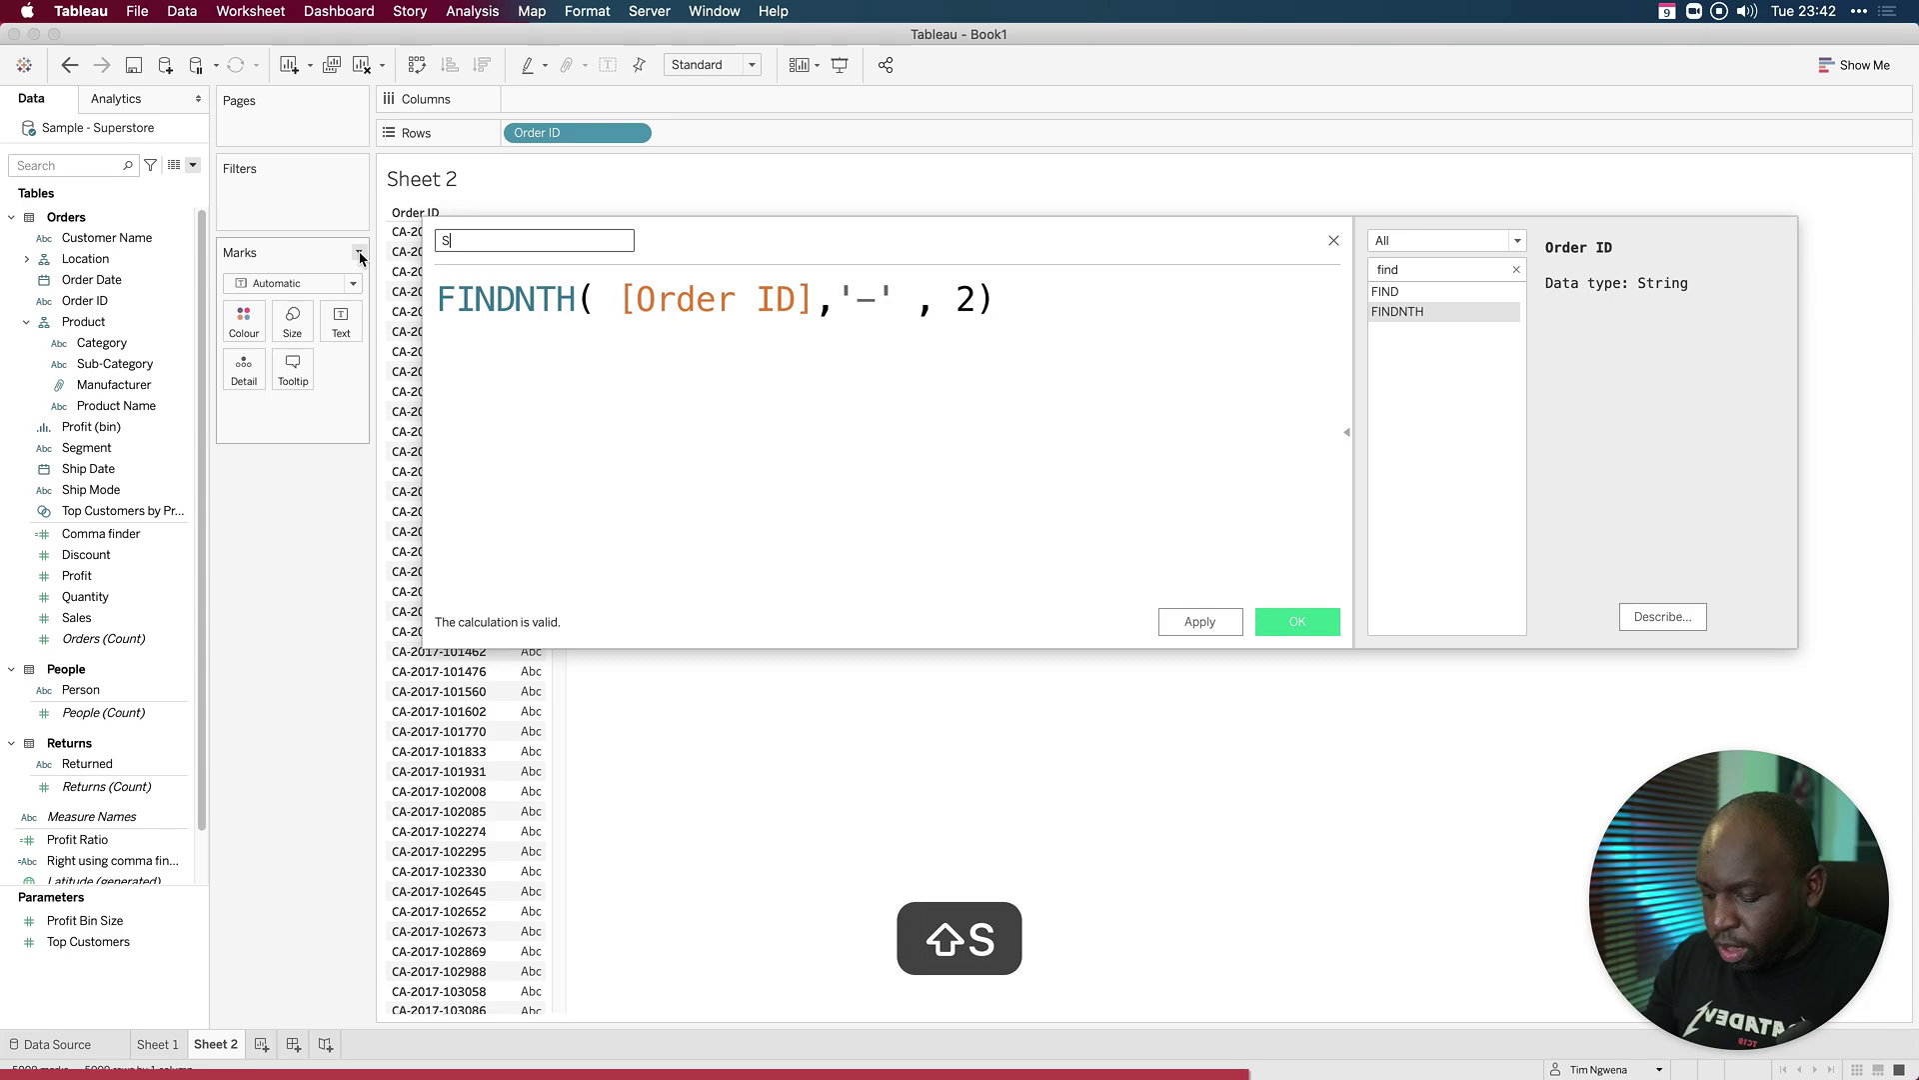
pyautogui.write('econd hyph')
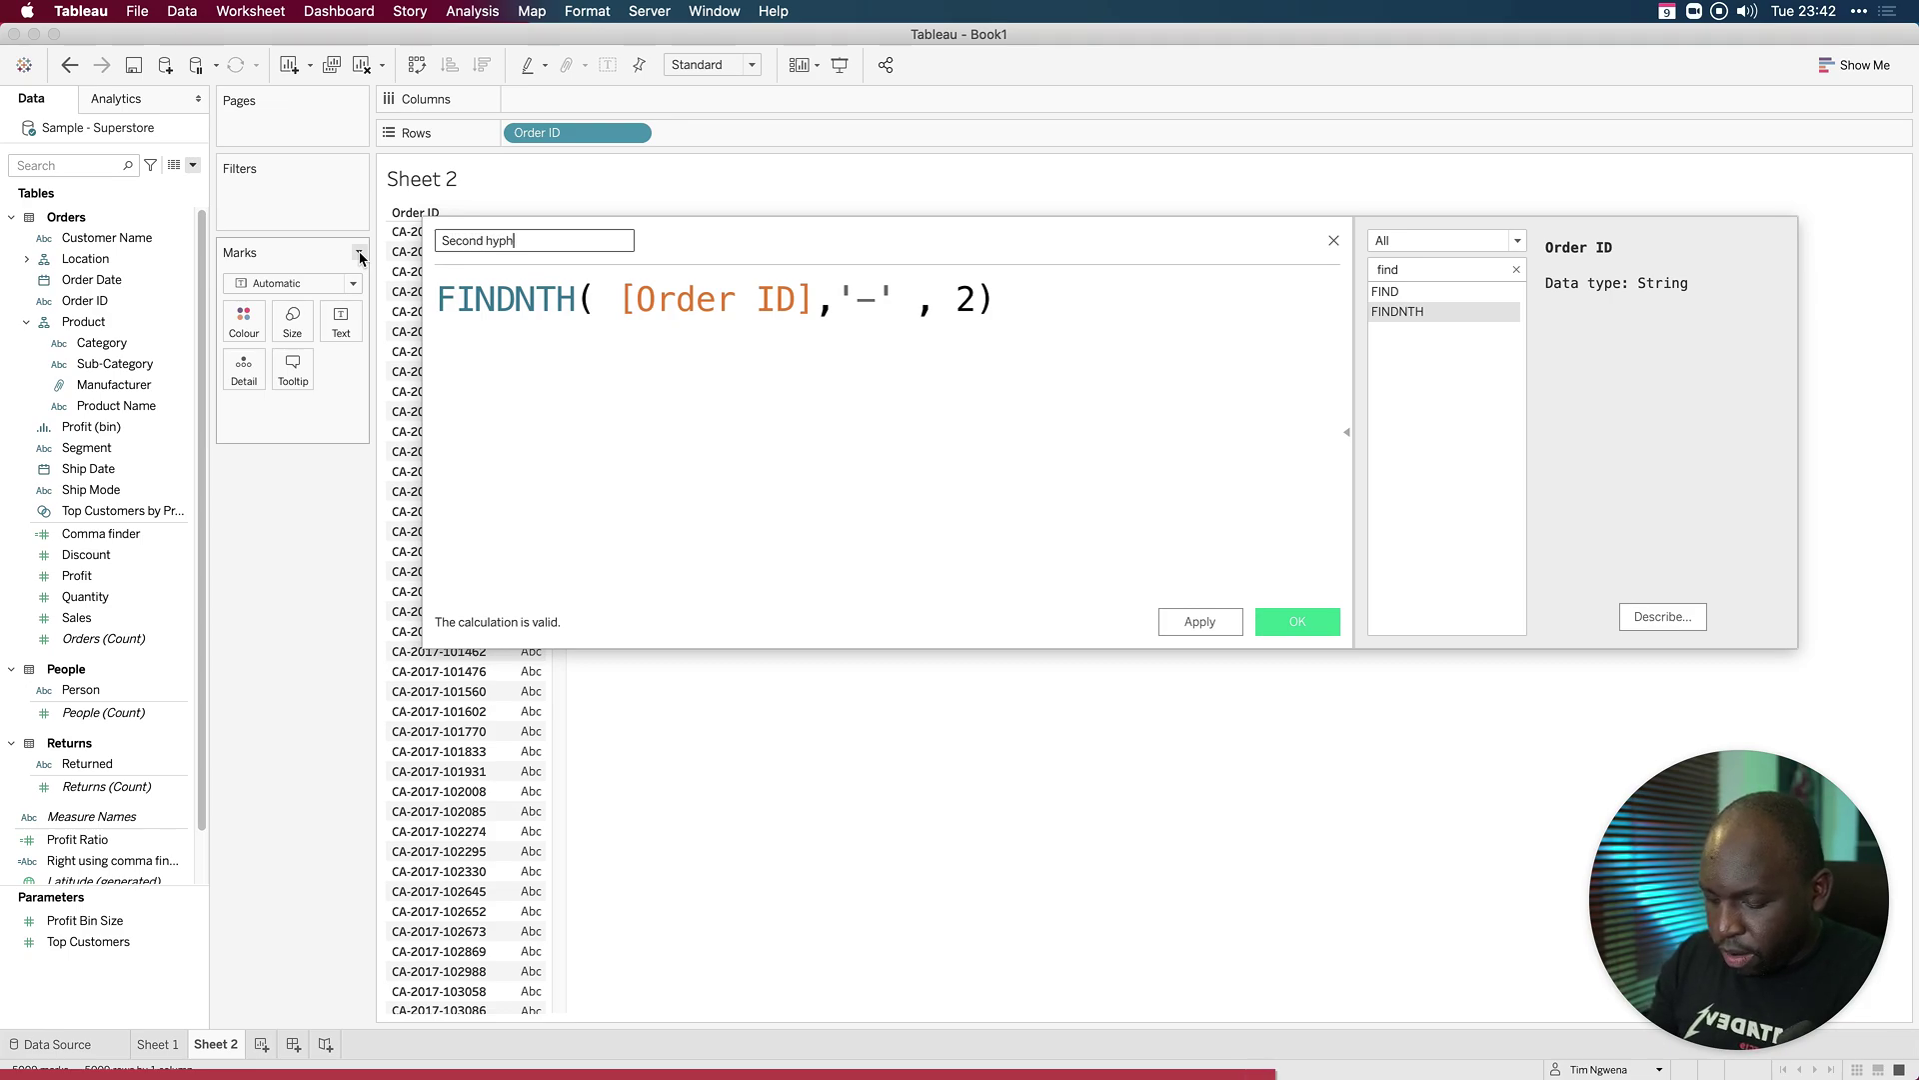
pyautogui.write('en finder')
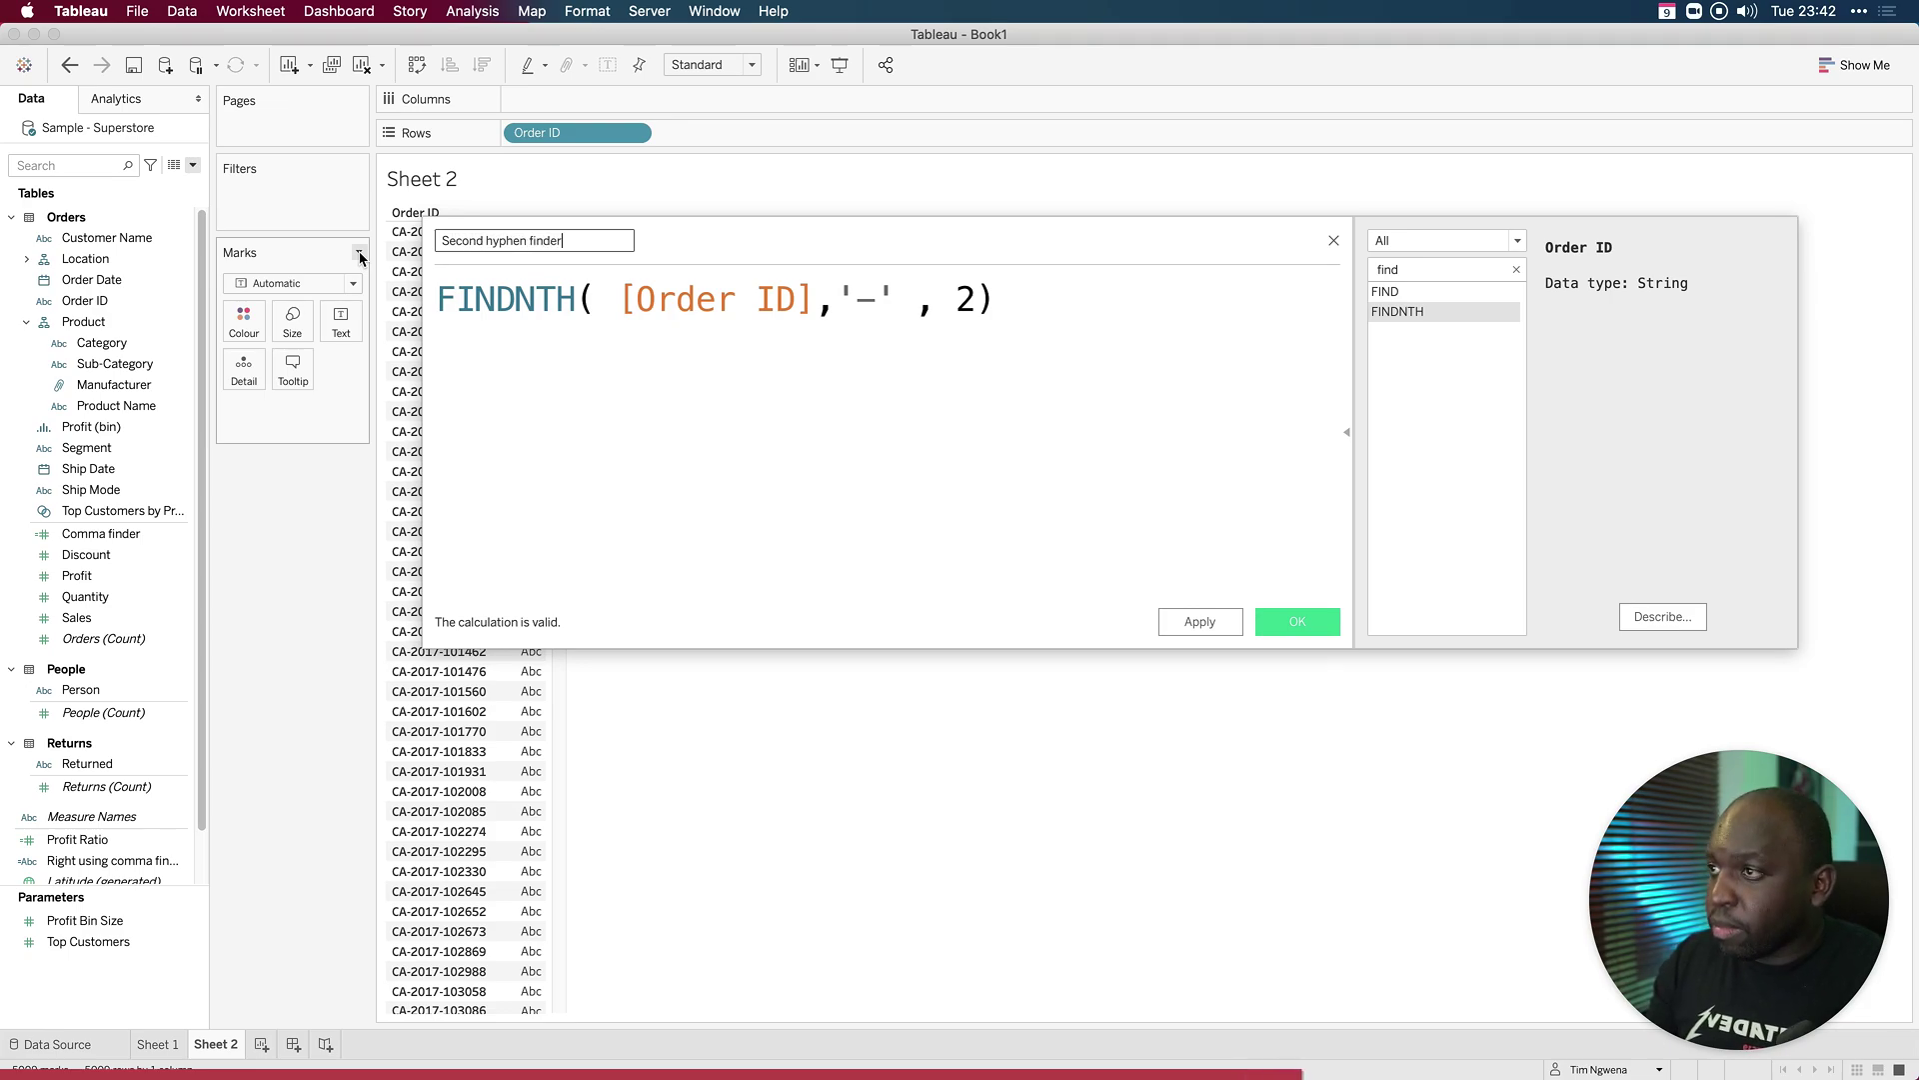
pyautogui.click(1199, 621)
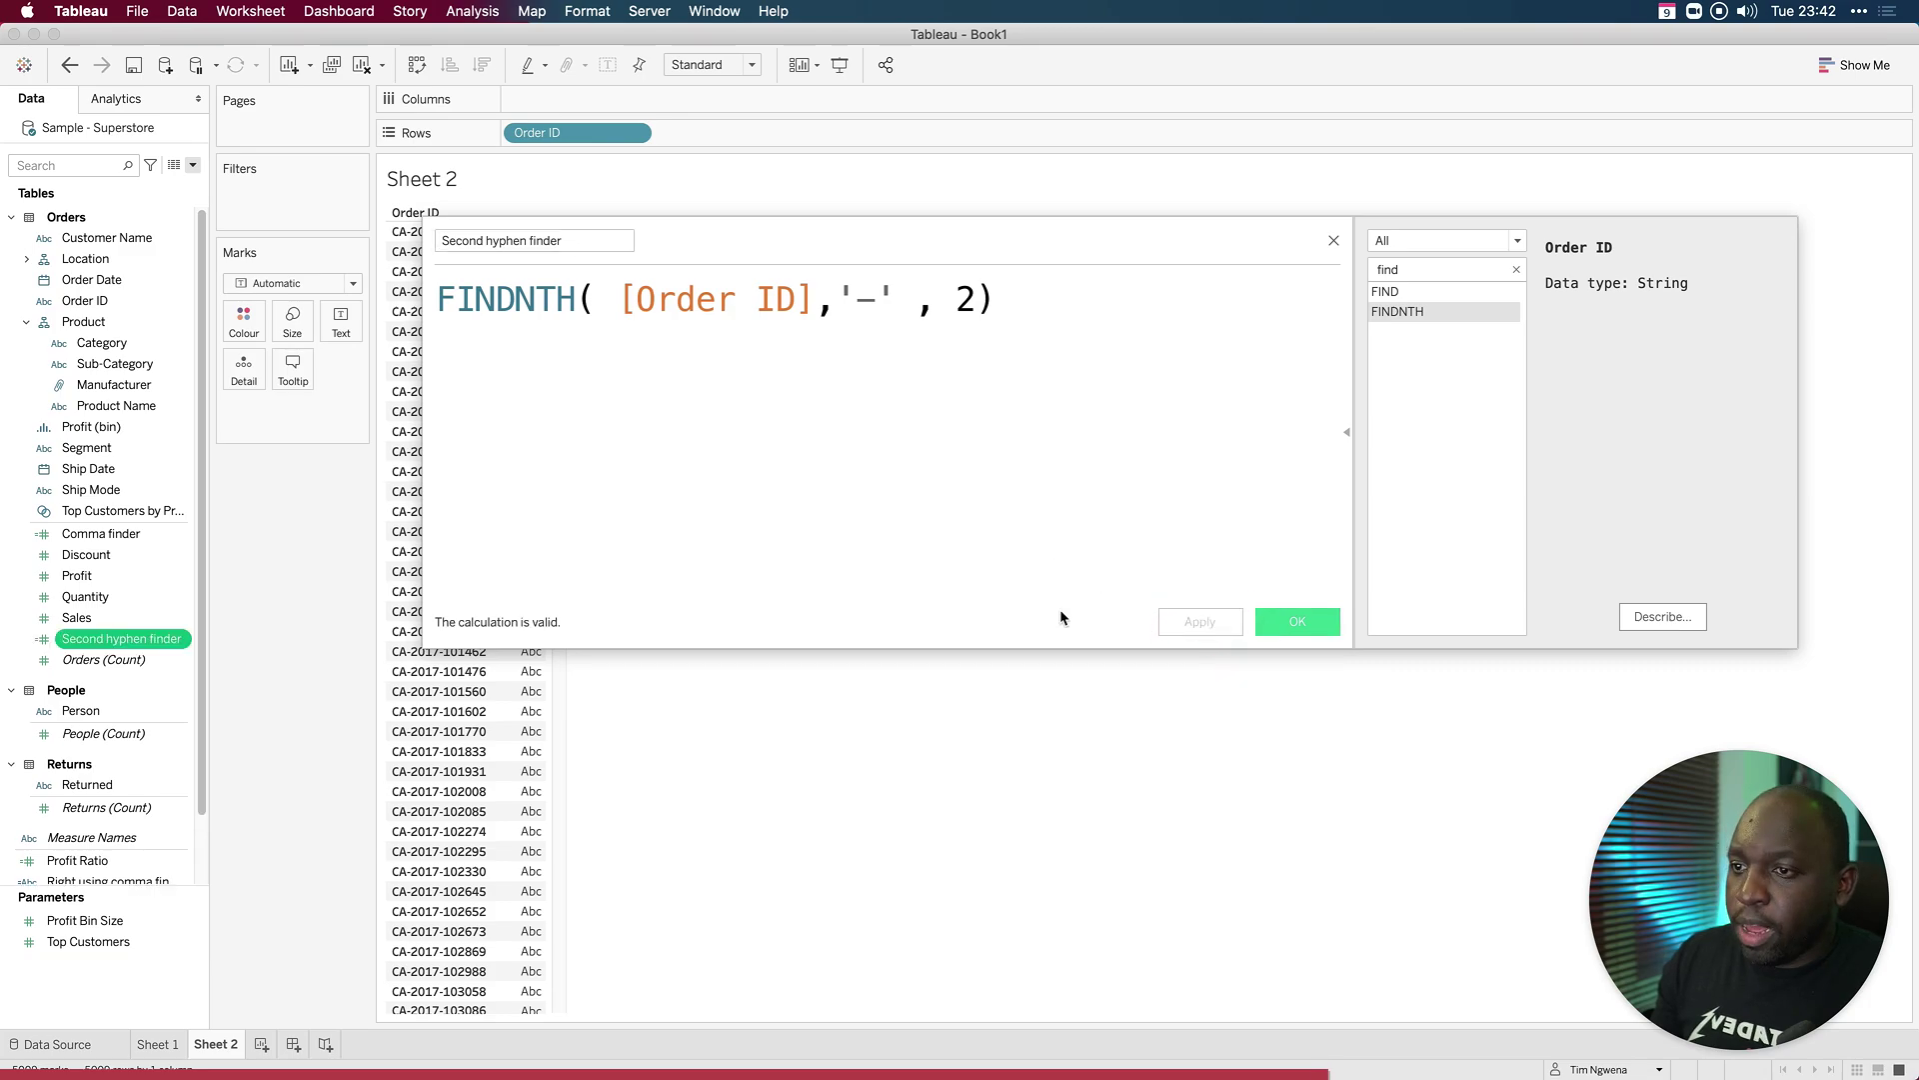
pyautogui.click(1297, 623)
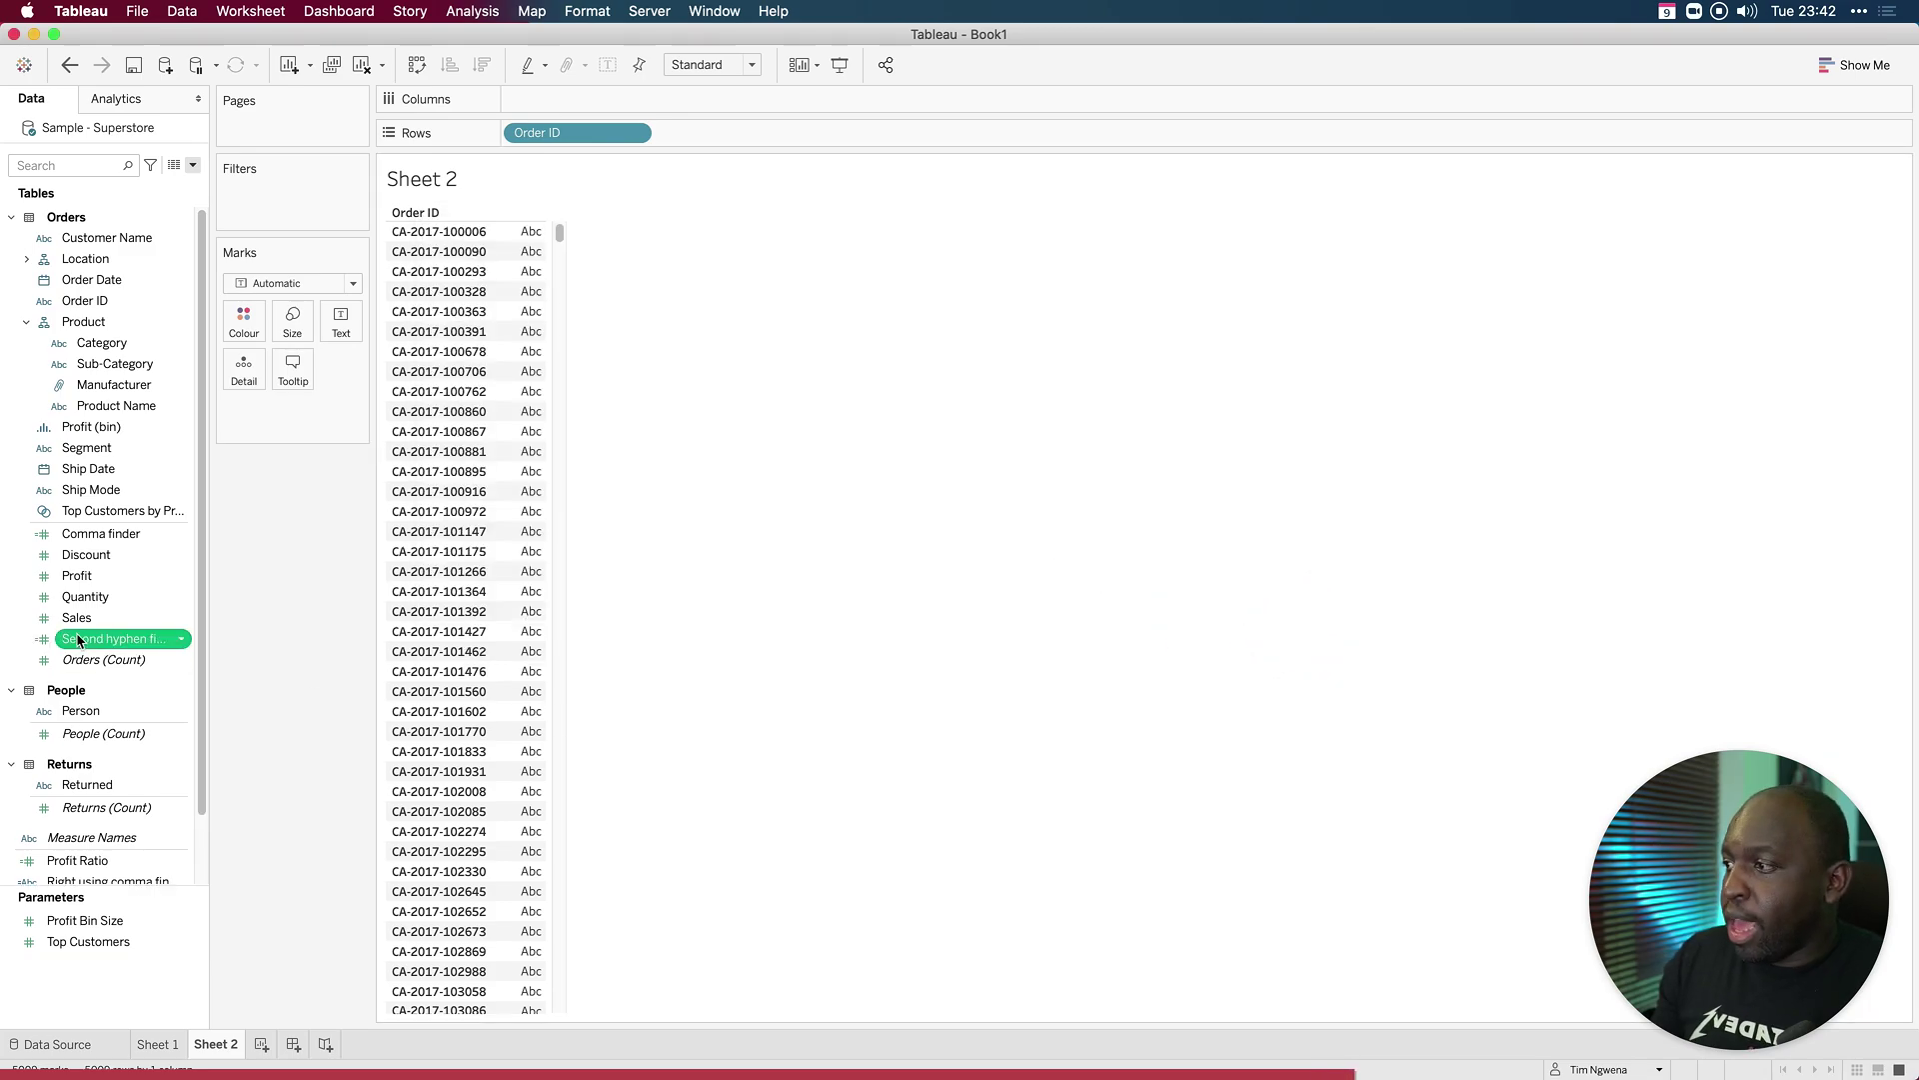
# Step: Add Second hyphen finder as a column beside the Order ID list instead of a bar chart
pyautogui.moveTo(78, 645); pyautogui.dragTo(722, 135)
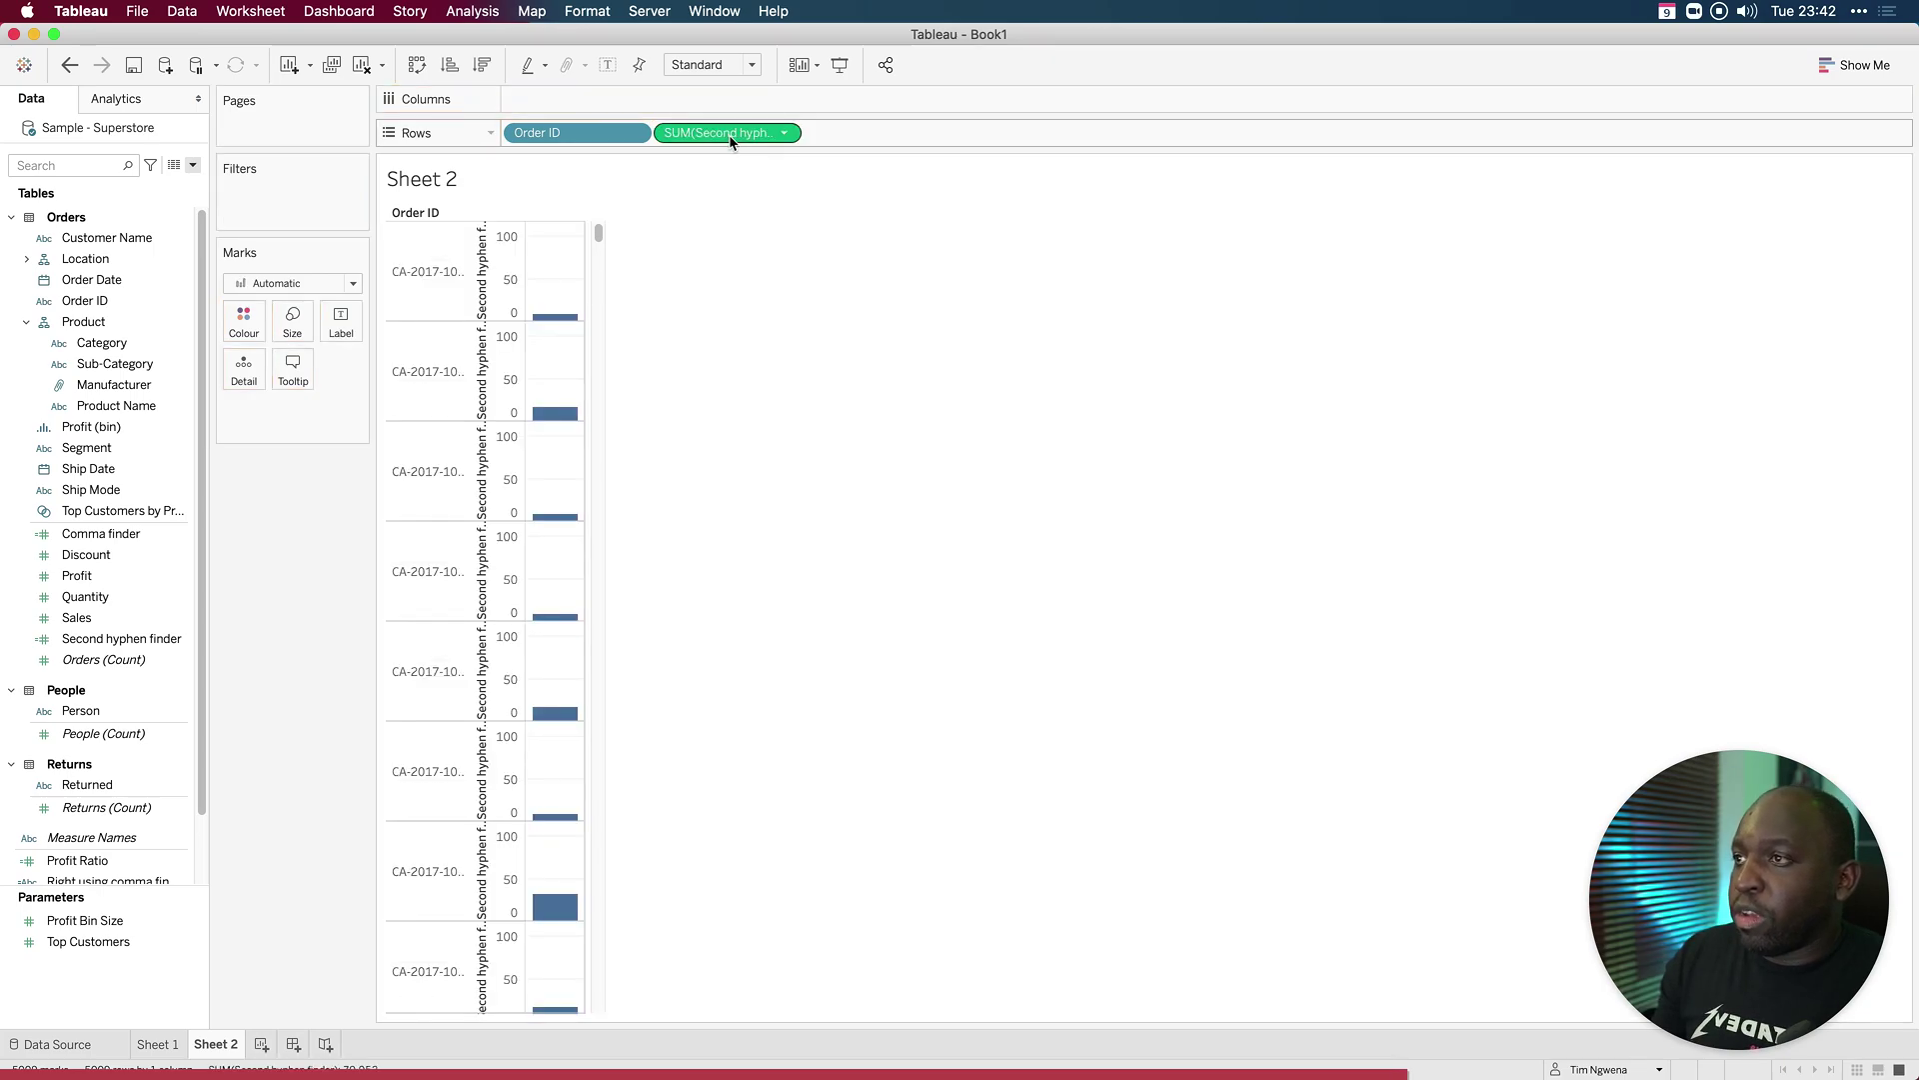
pyautogui.click(69, 65)
pyautogui.scroll(-2, 140, 860)
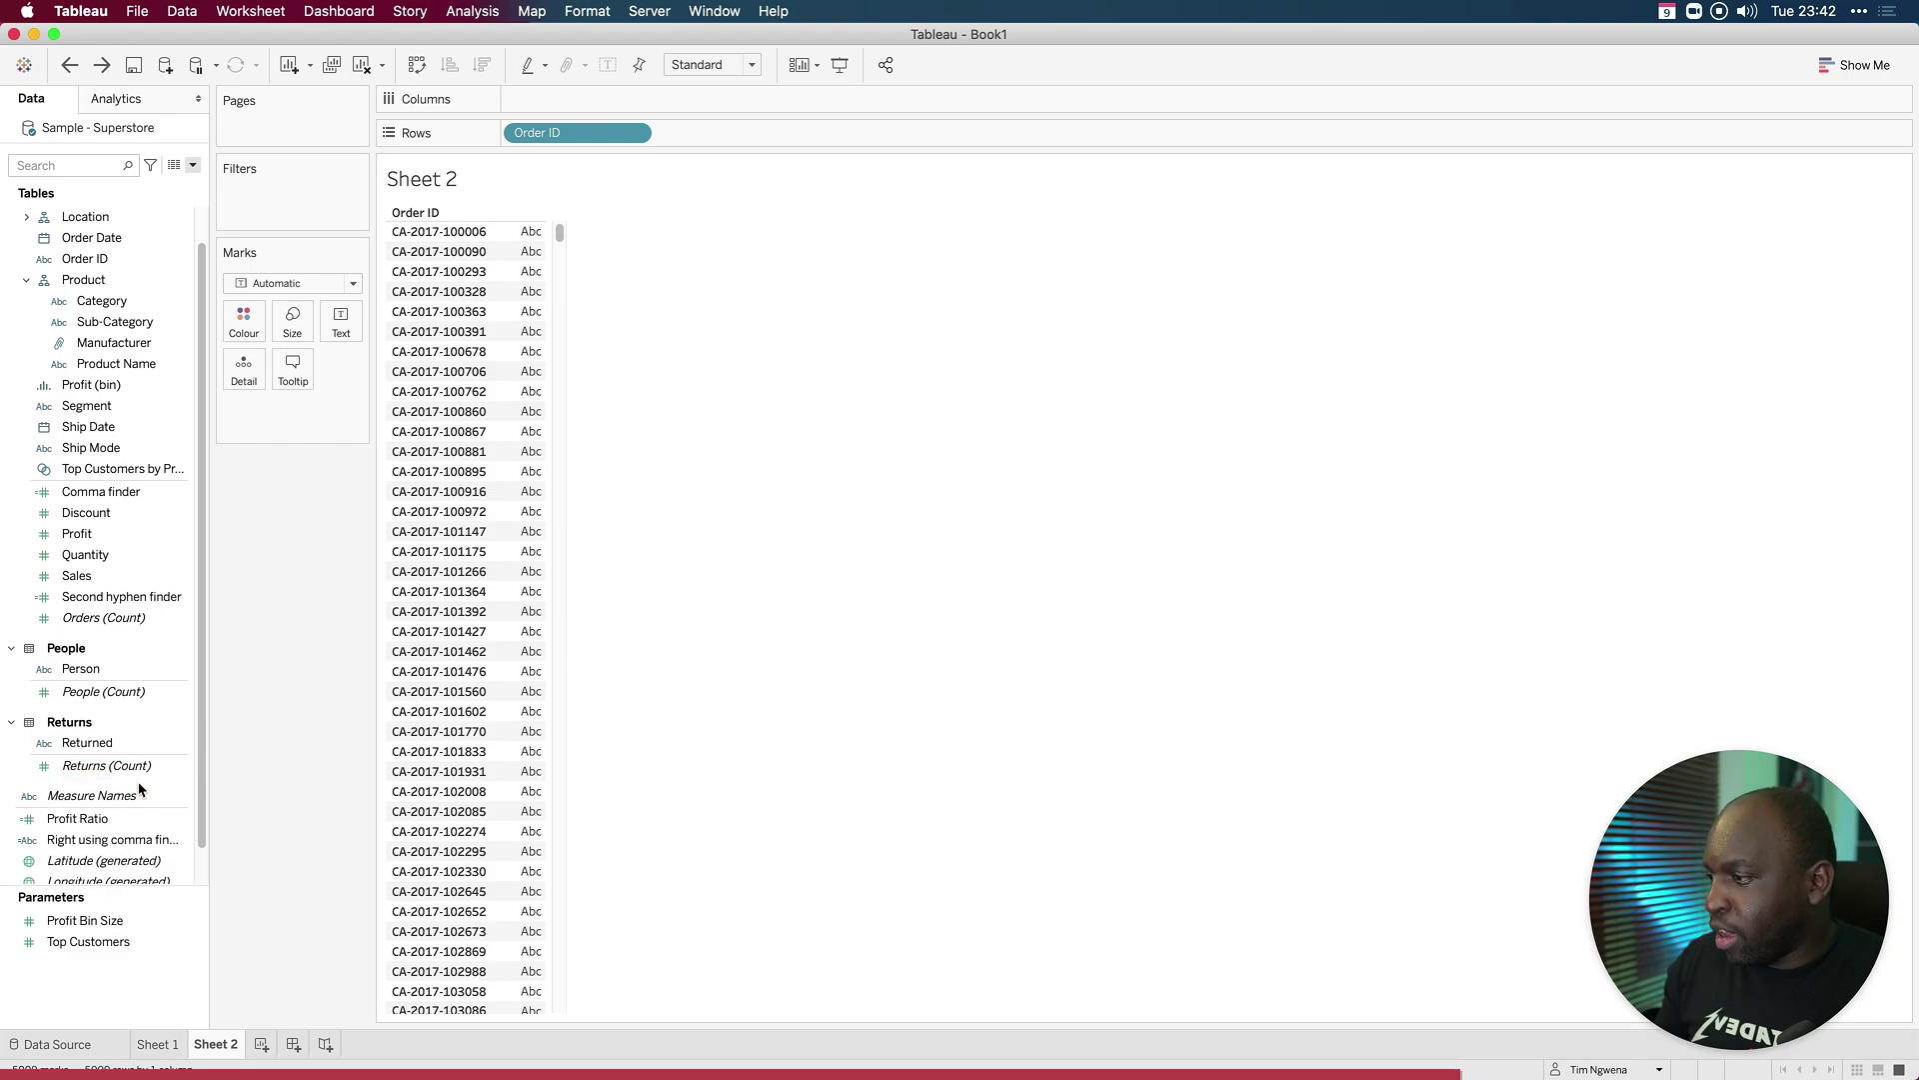
pyautogui.click(139, 780)
pyautogui.moveTo(150, 555); pyautogui.dragTo(525, 338)
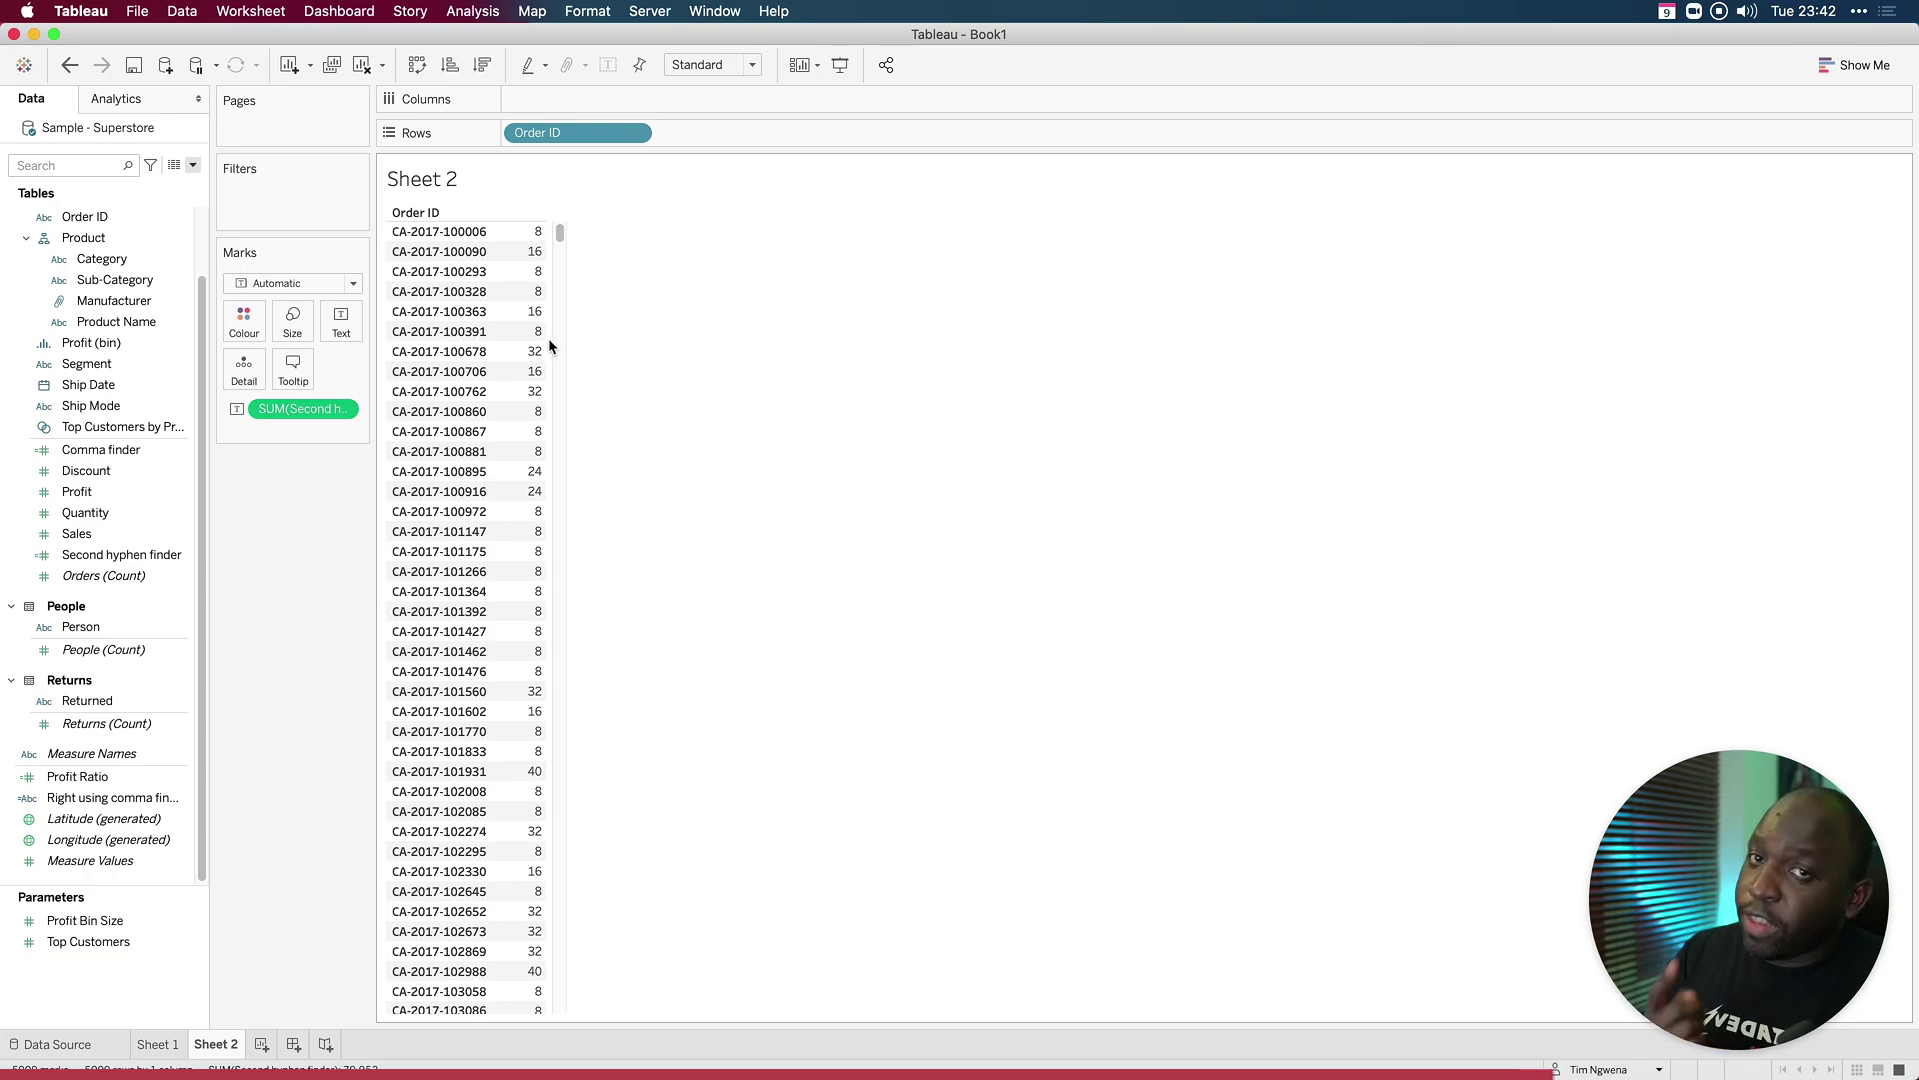
# Step: Aggregate Second hyphen finder as Minimum and confirm every Order ID shows 8
pyautogui.click(341, 409)
pyautogui.moveTo(420, 583)
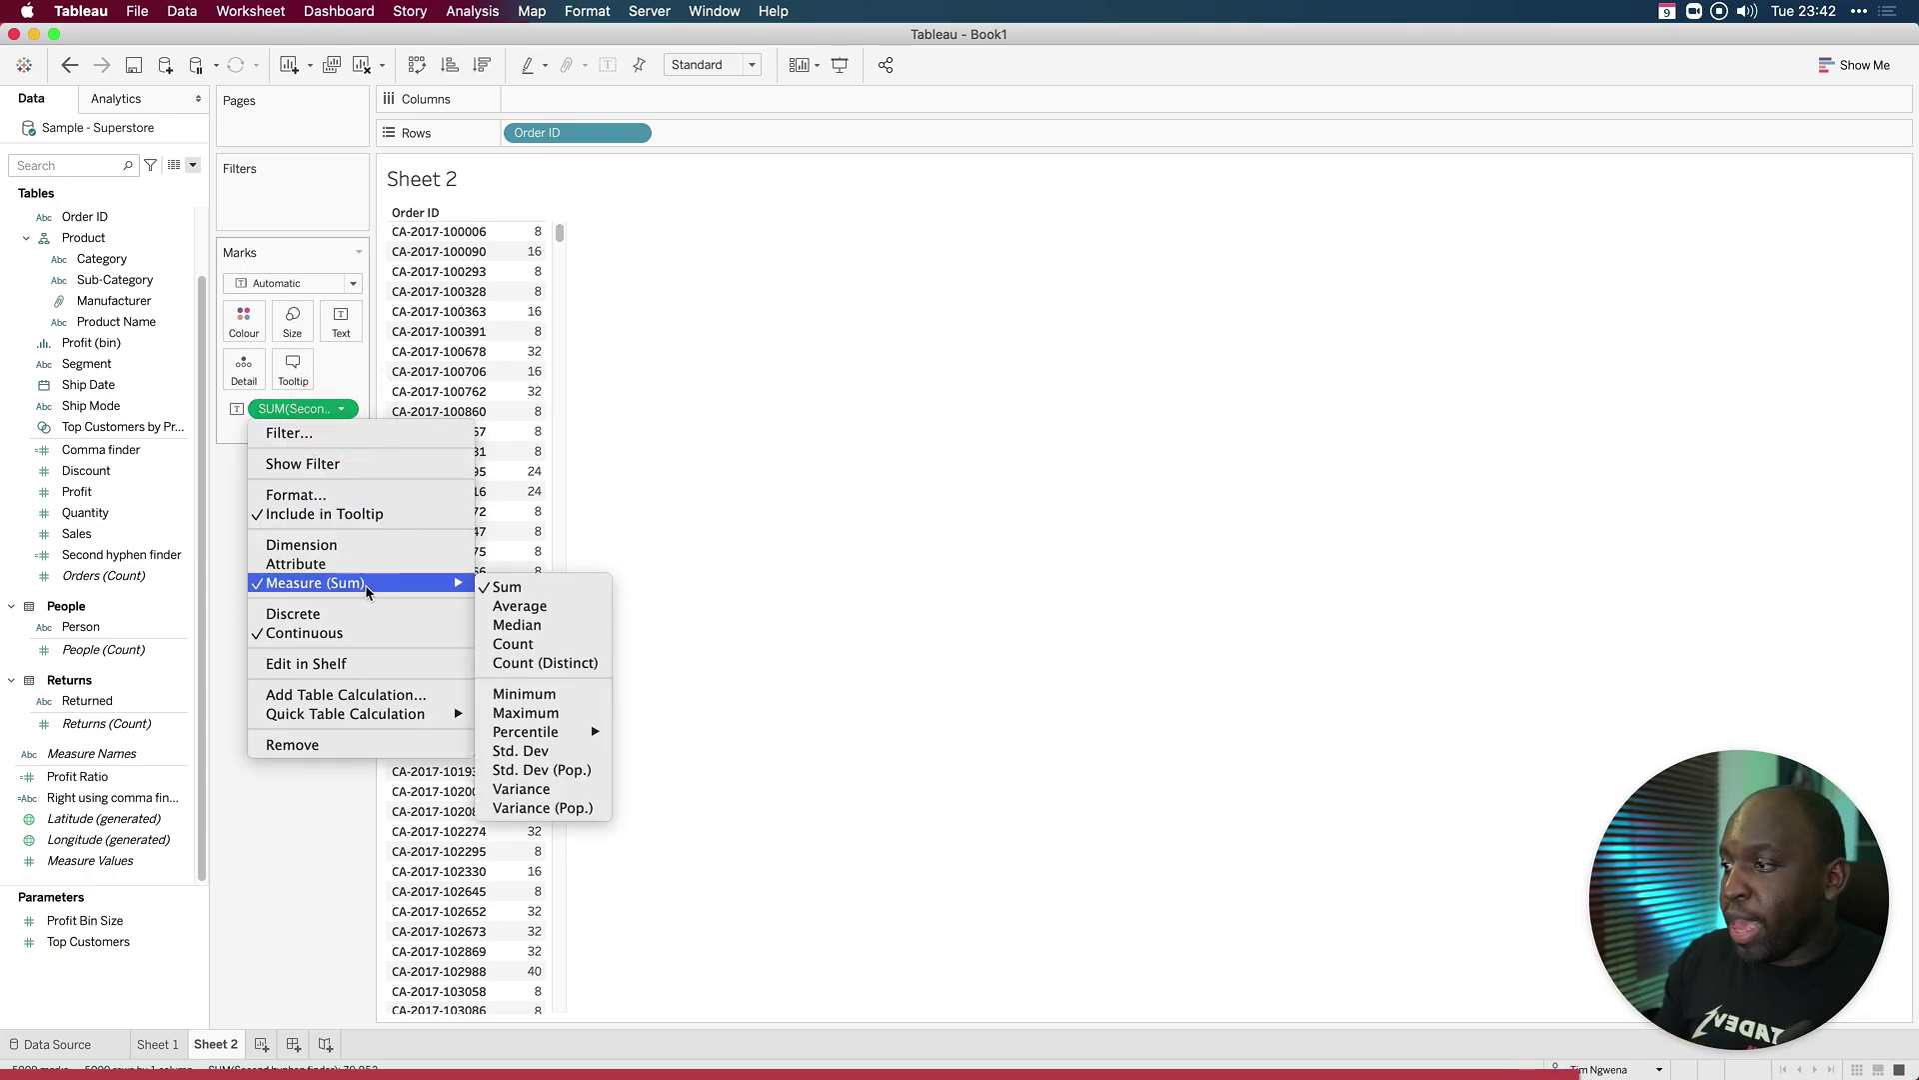
pyautogui.click(539, 692)
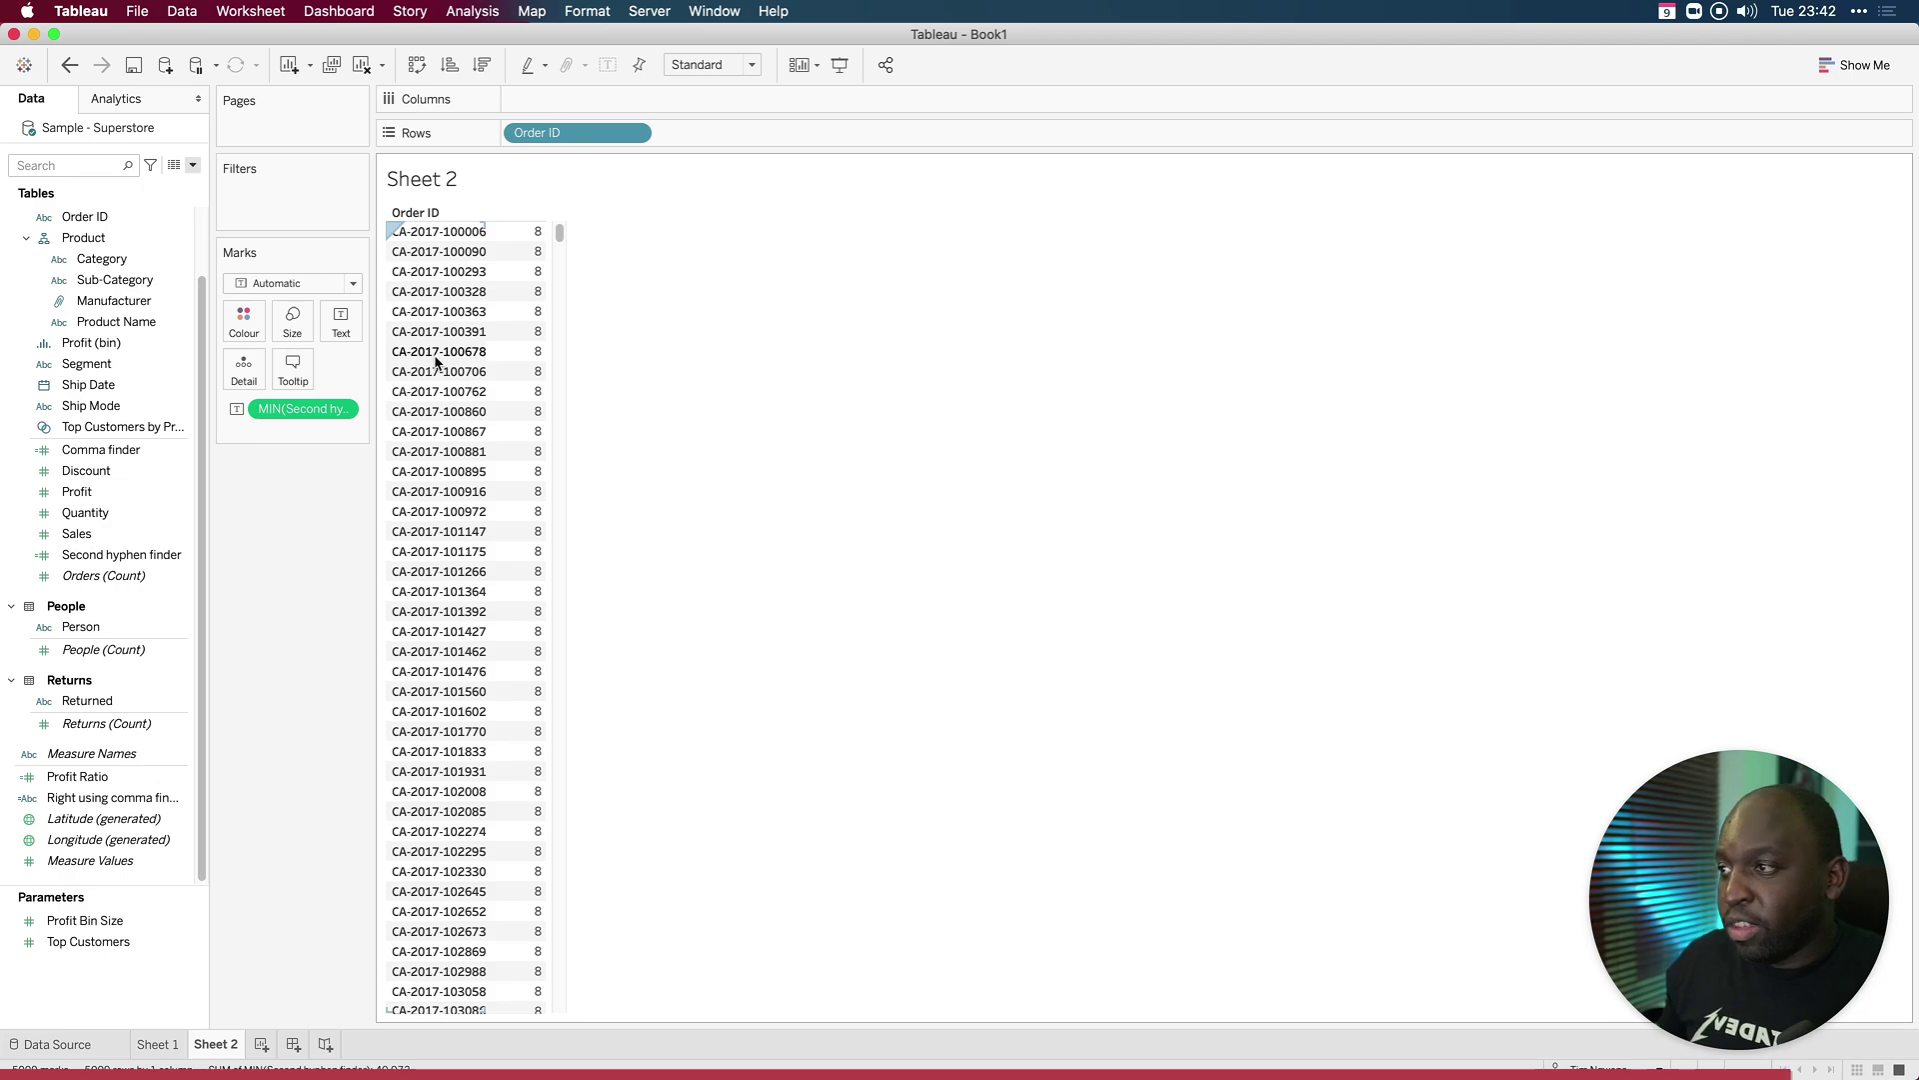
pyautogui.scroll(-5, 546, 677)
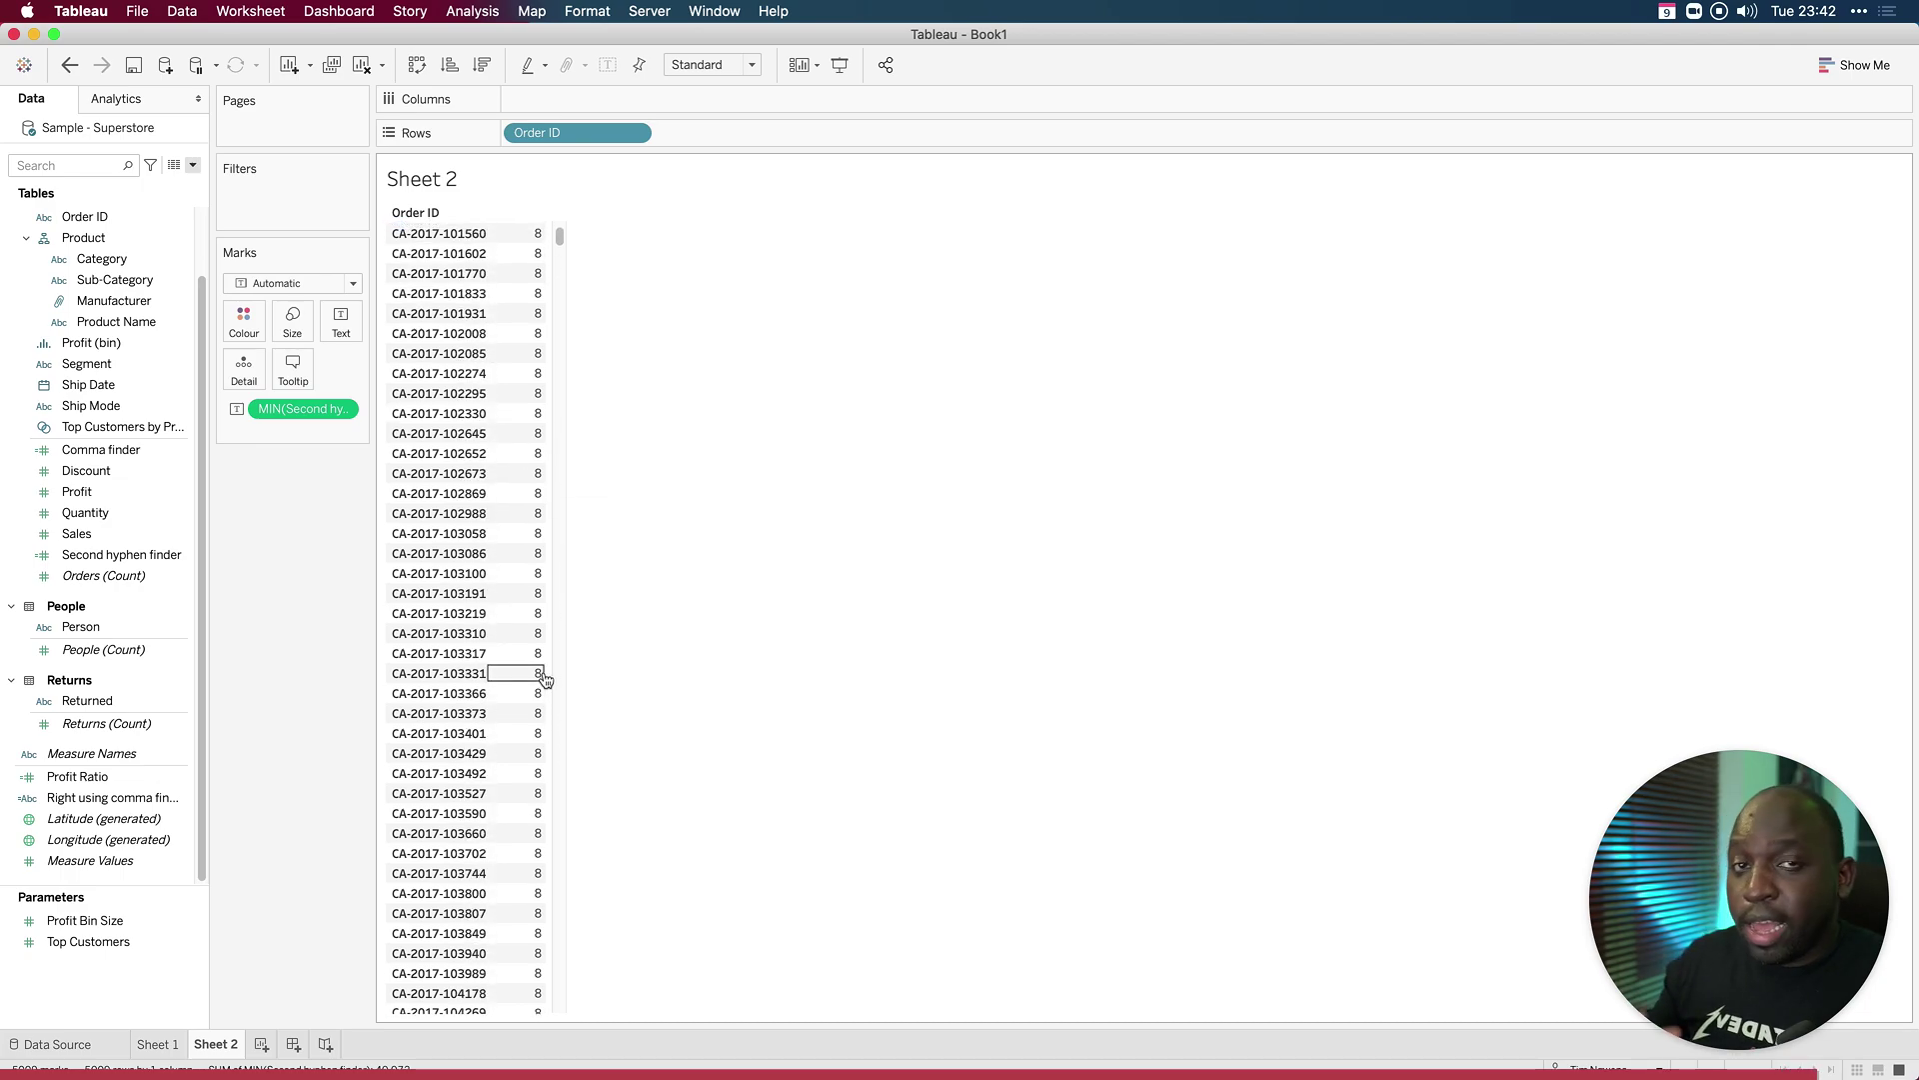
pyautogui.moveTo(545, 677)
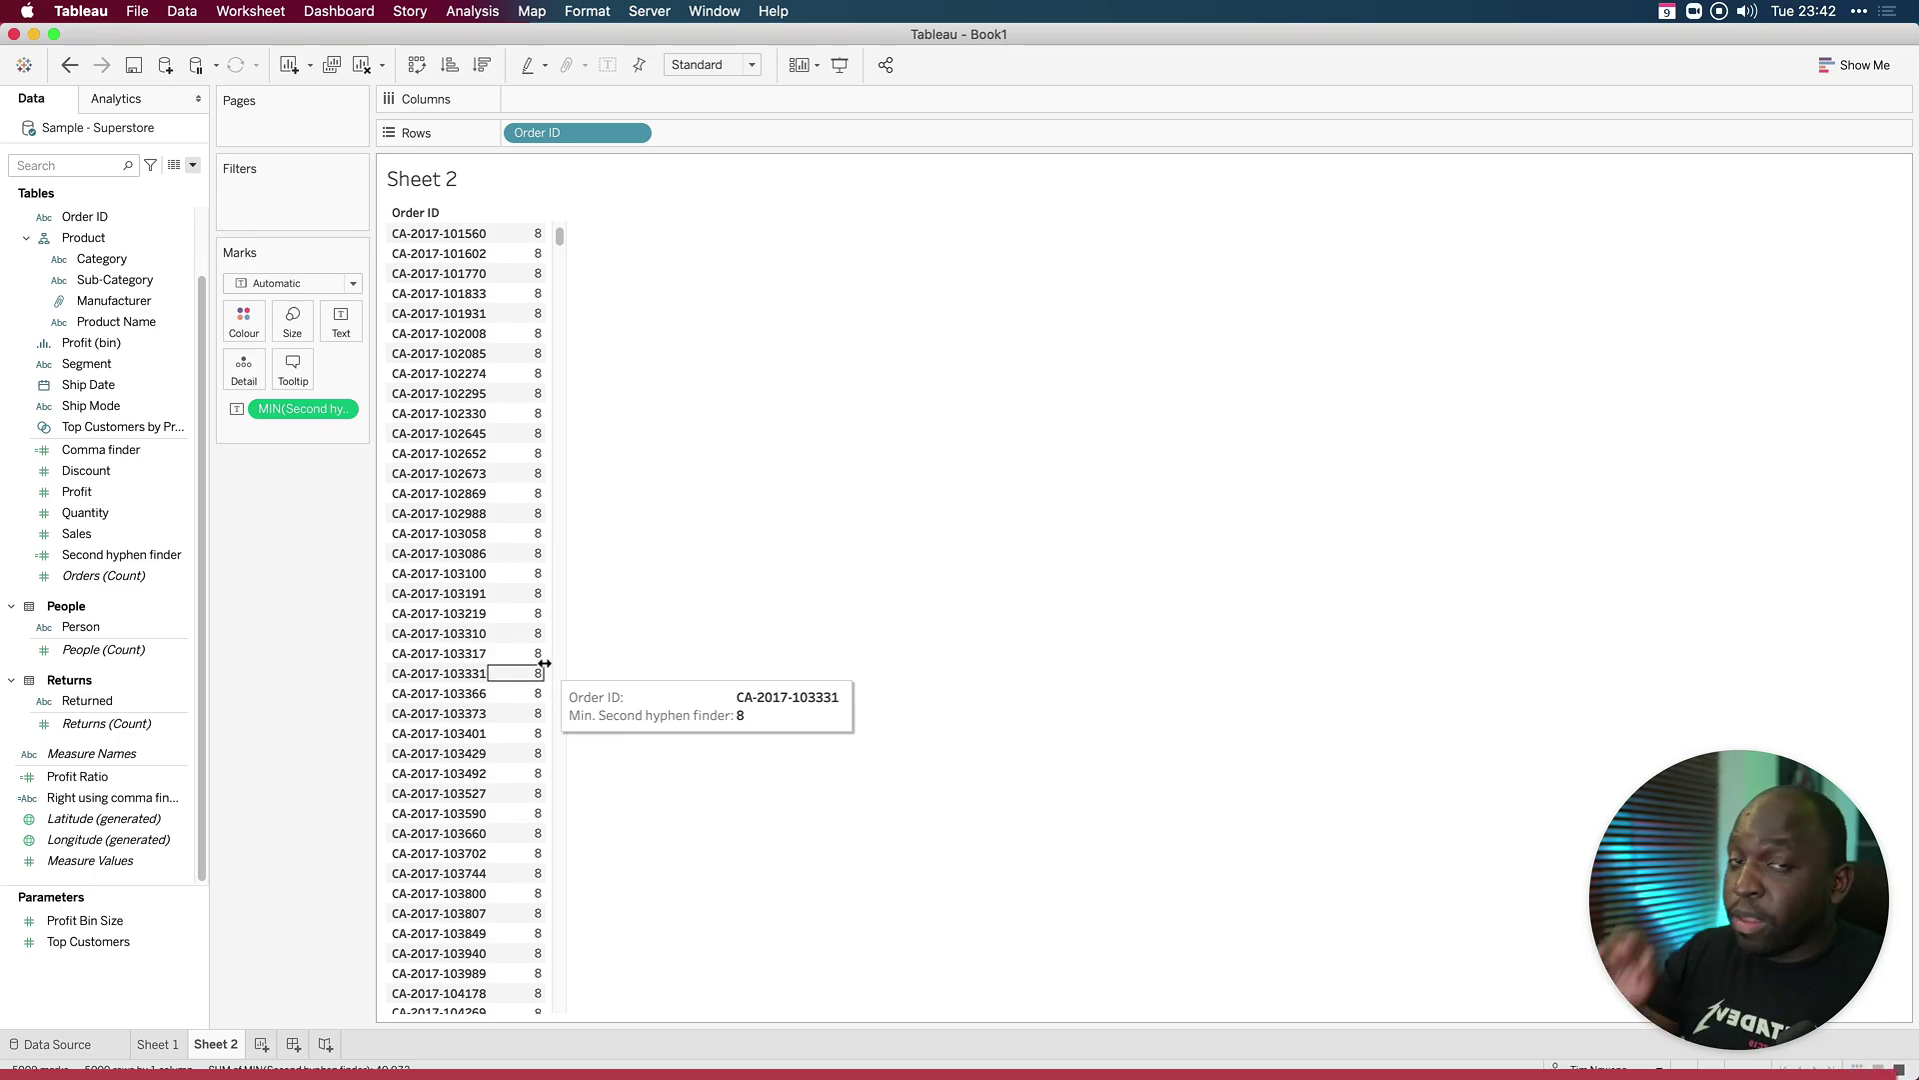
pyautogui.moveTo(511, 578)
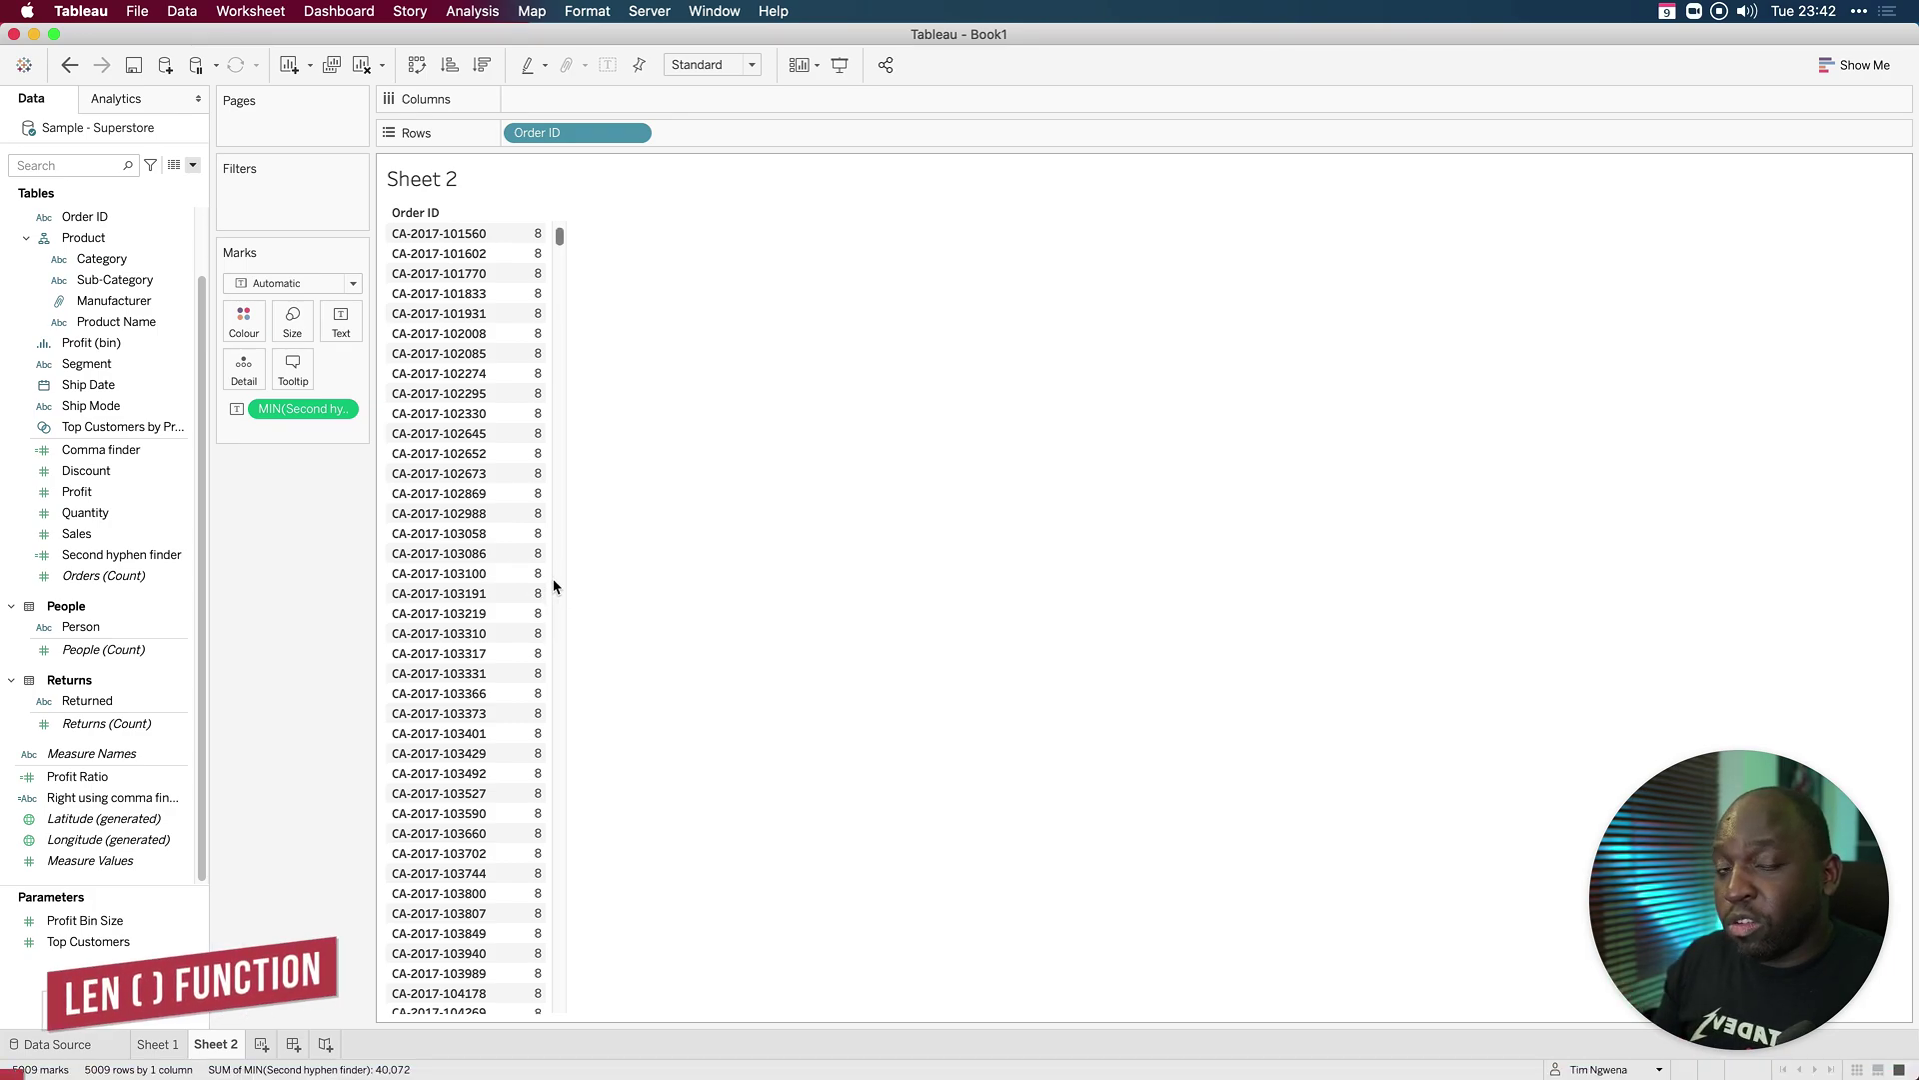
# Step: Create a calculated field named length with the formula LEN([Order ID])
pyautogui.click(193, 166)
pyautogui.click(150, 186)
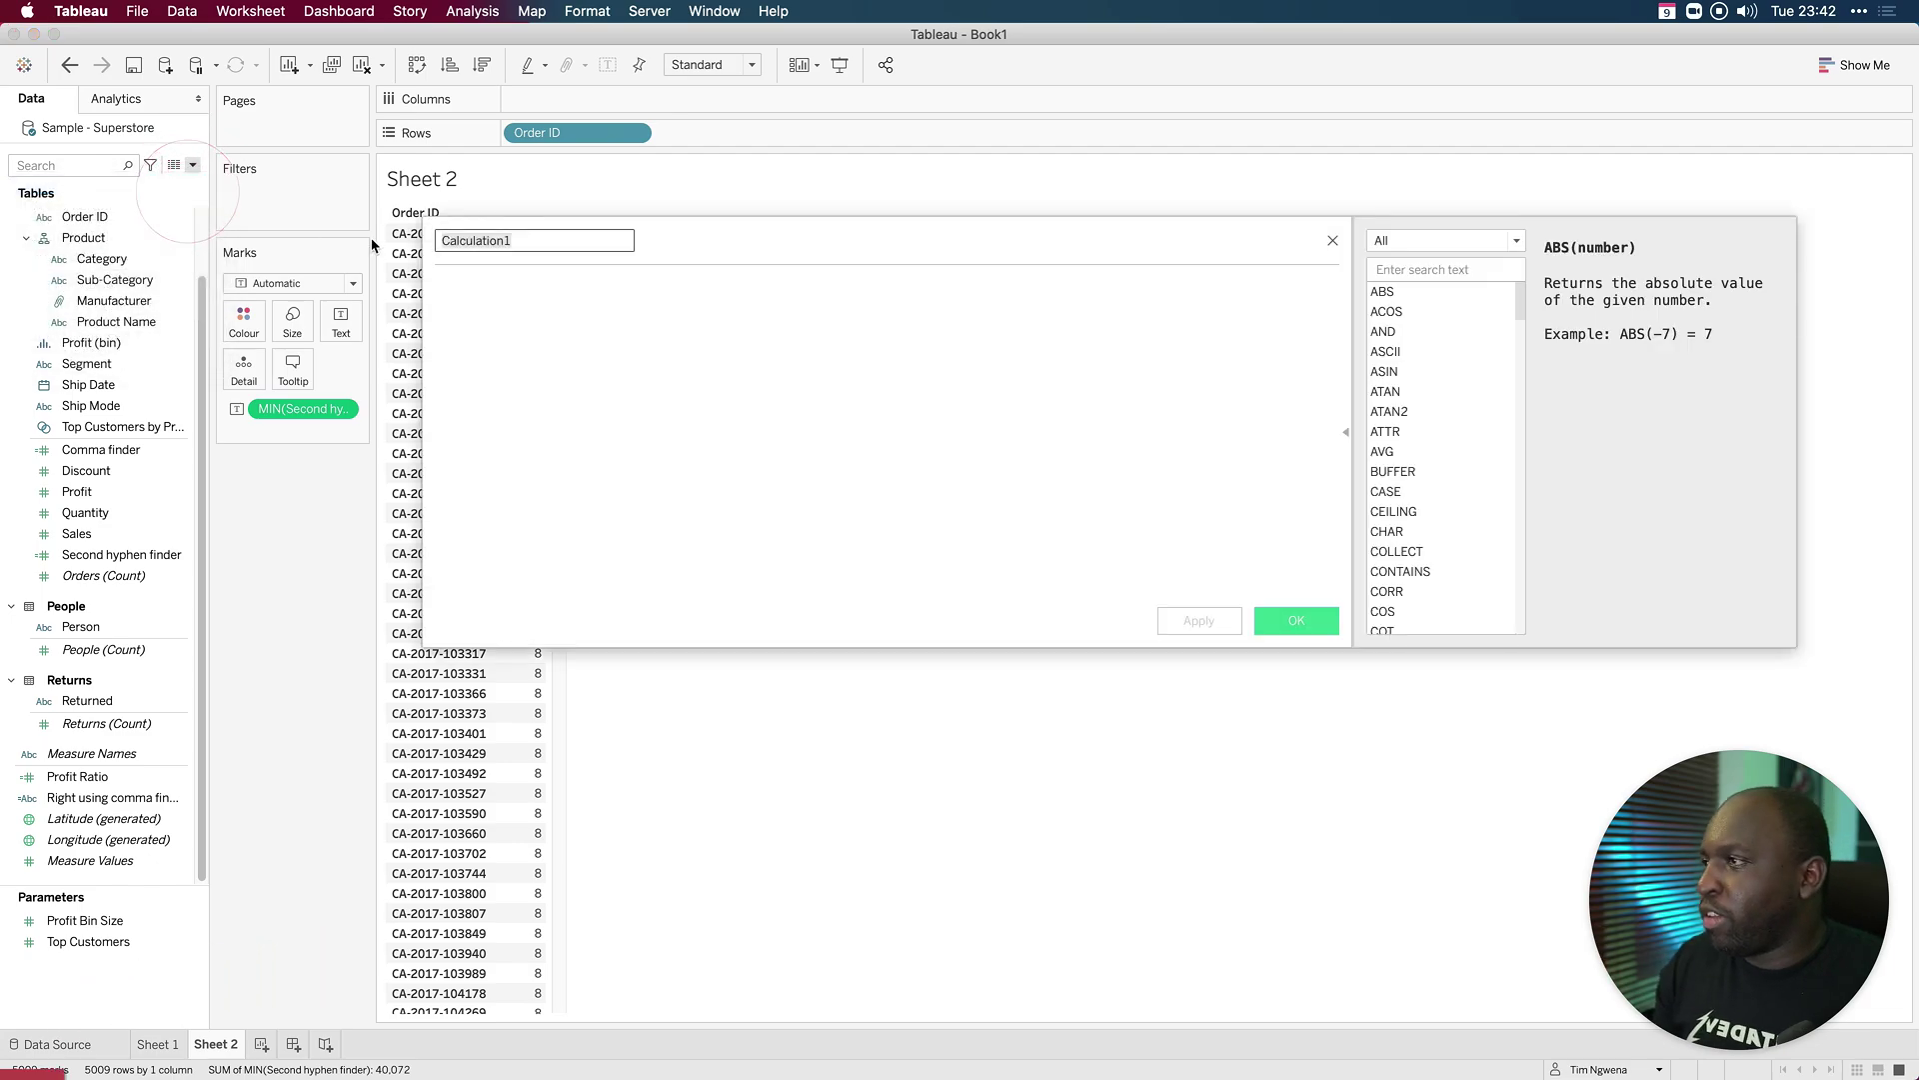
pyautogui.click(665, 320)
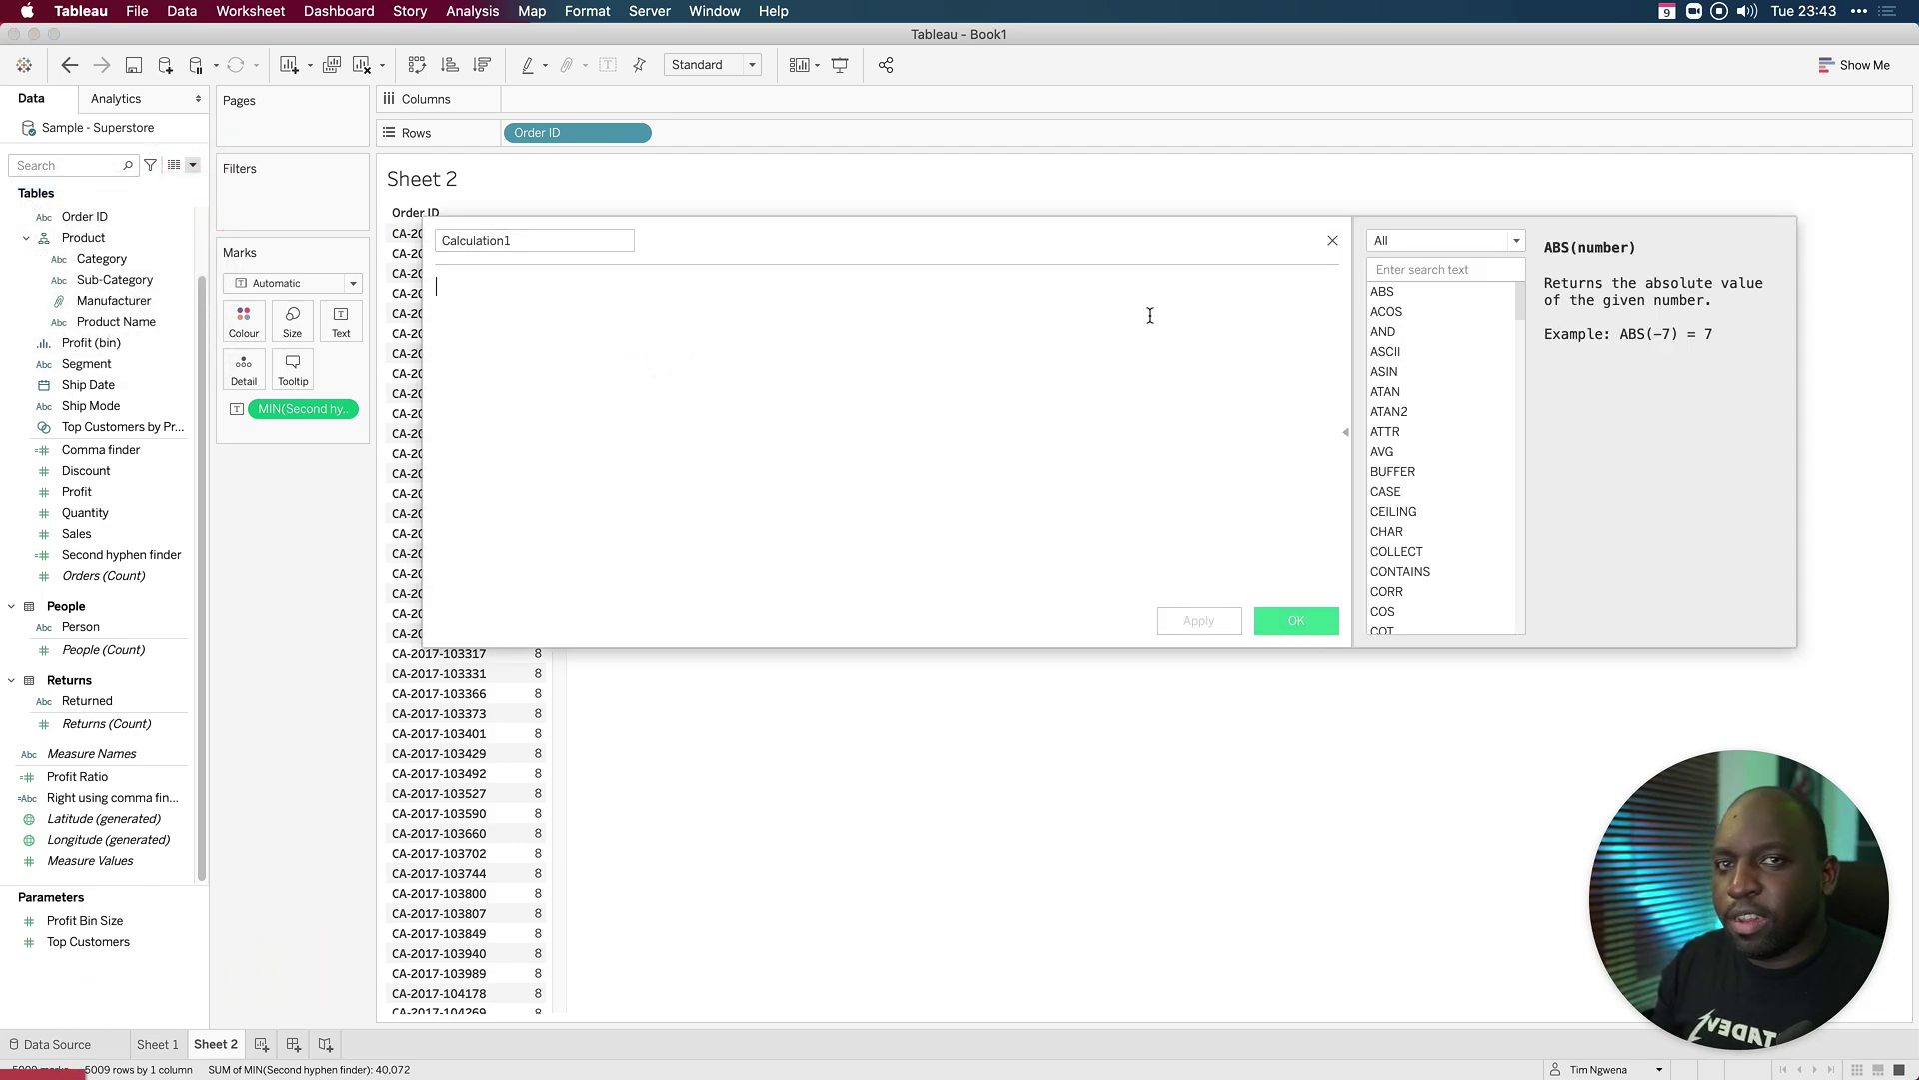
pyautogui.click(1407, 268)
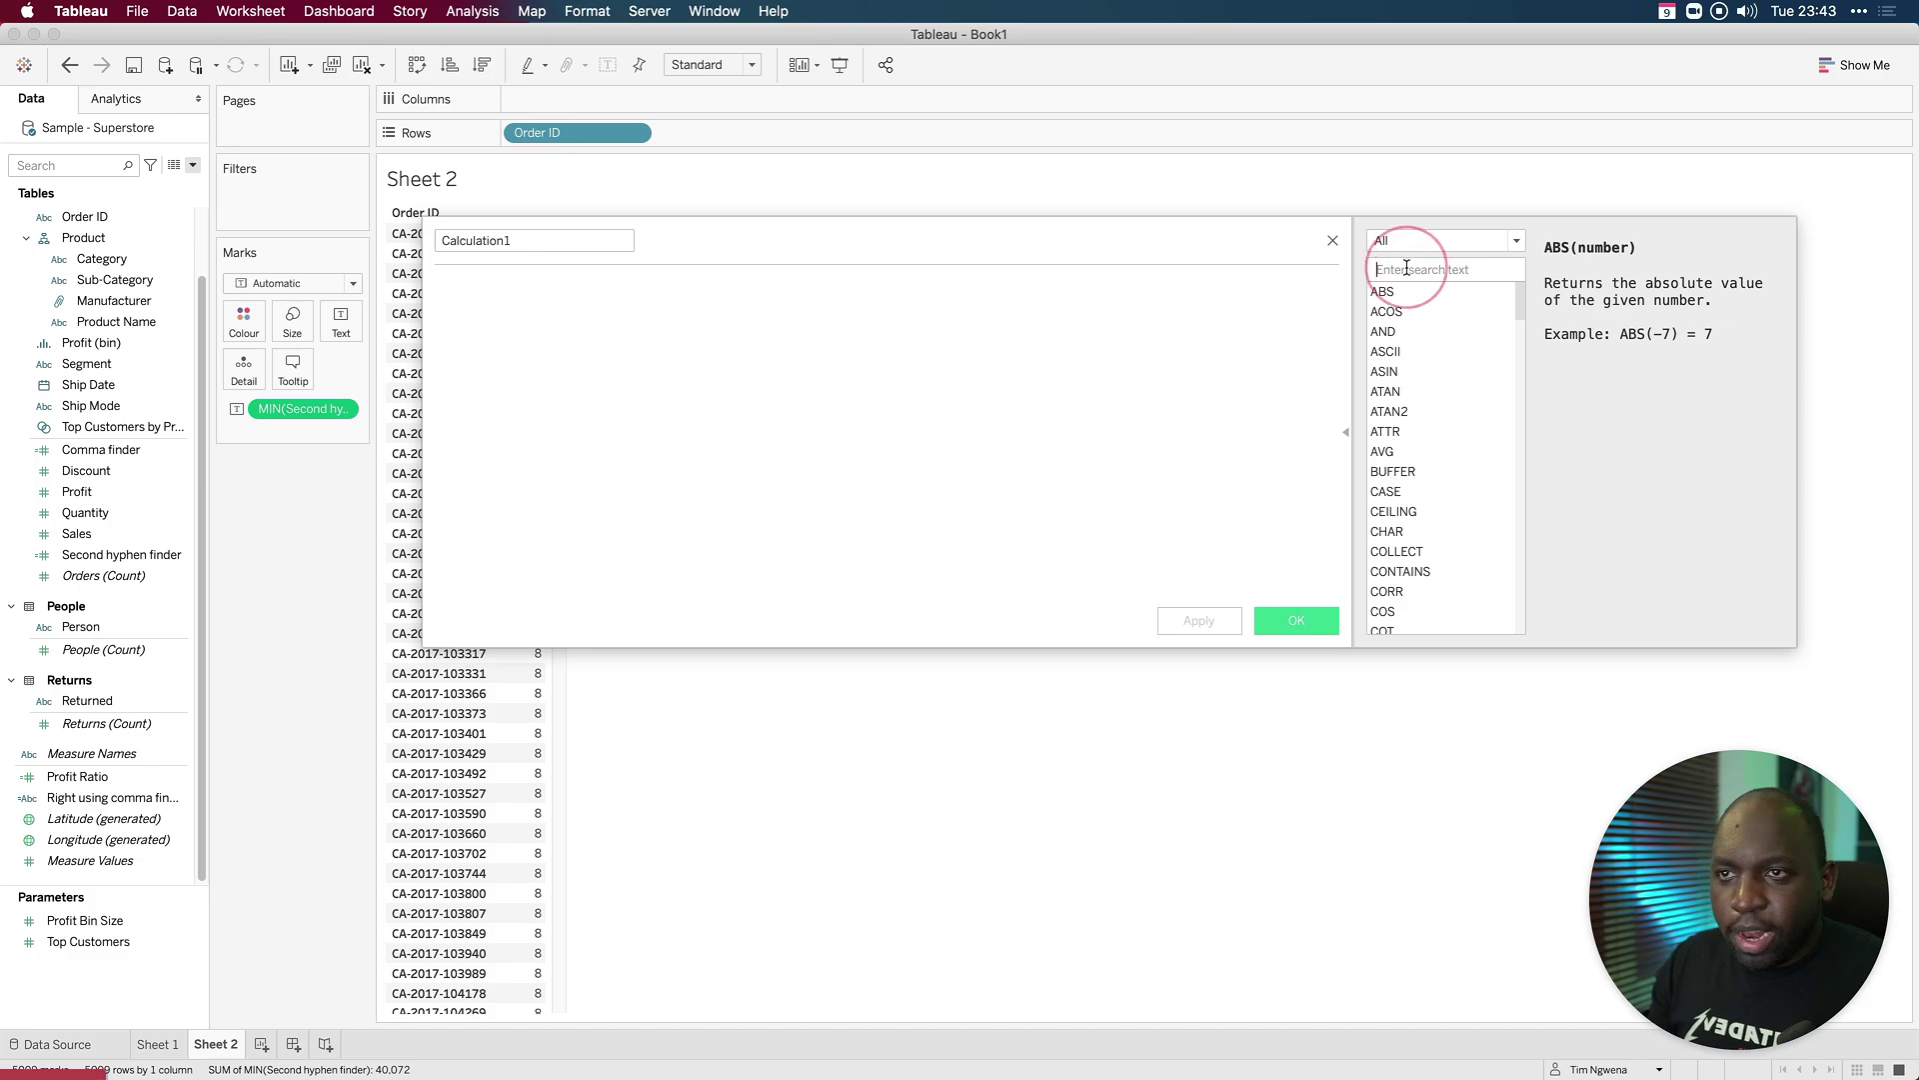
pyautogui.write('len')
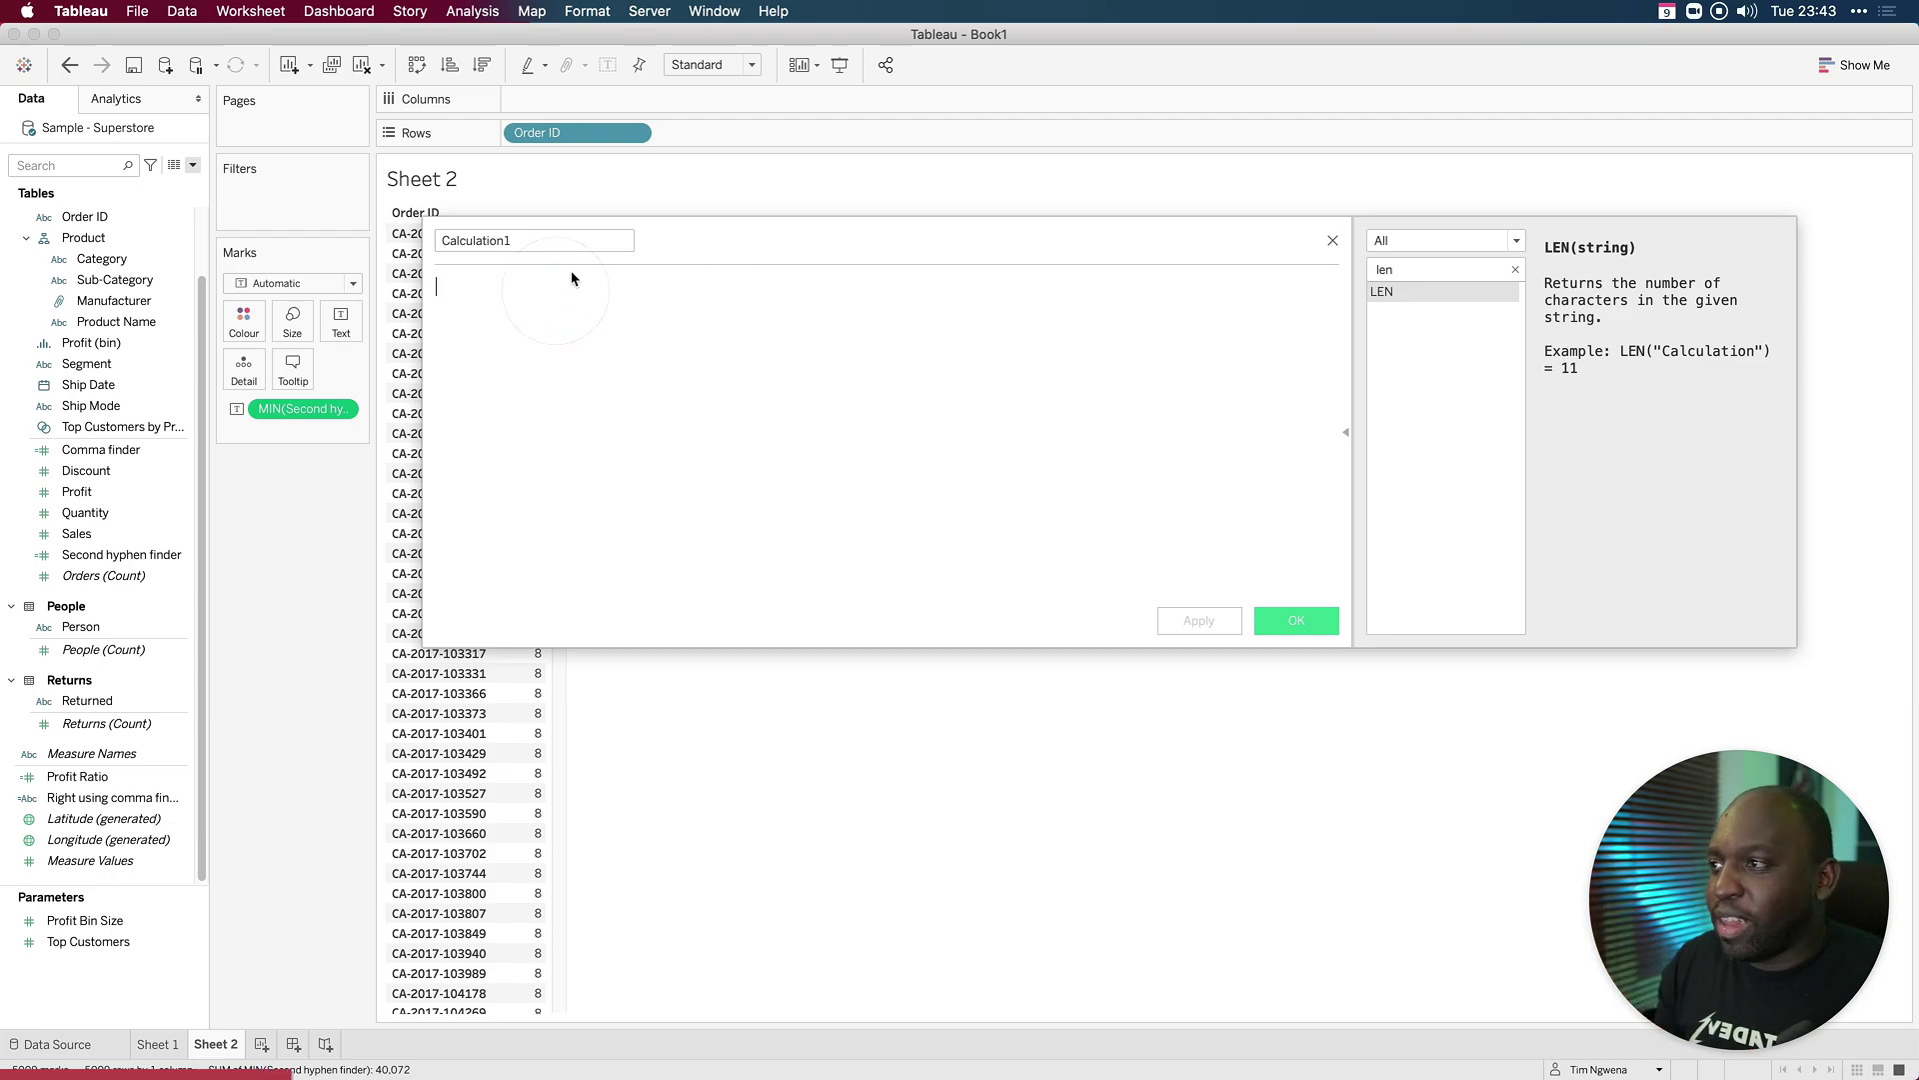
pyautogui.write('orde')
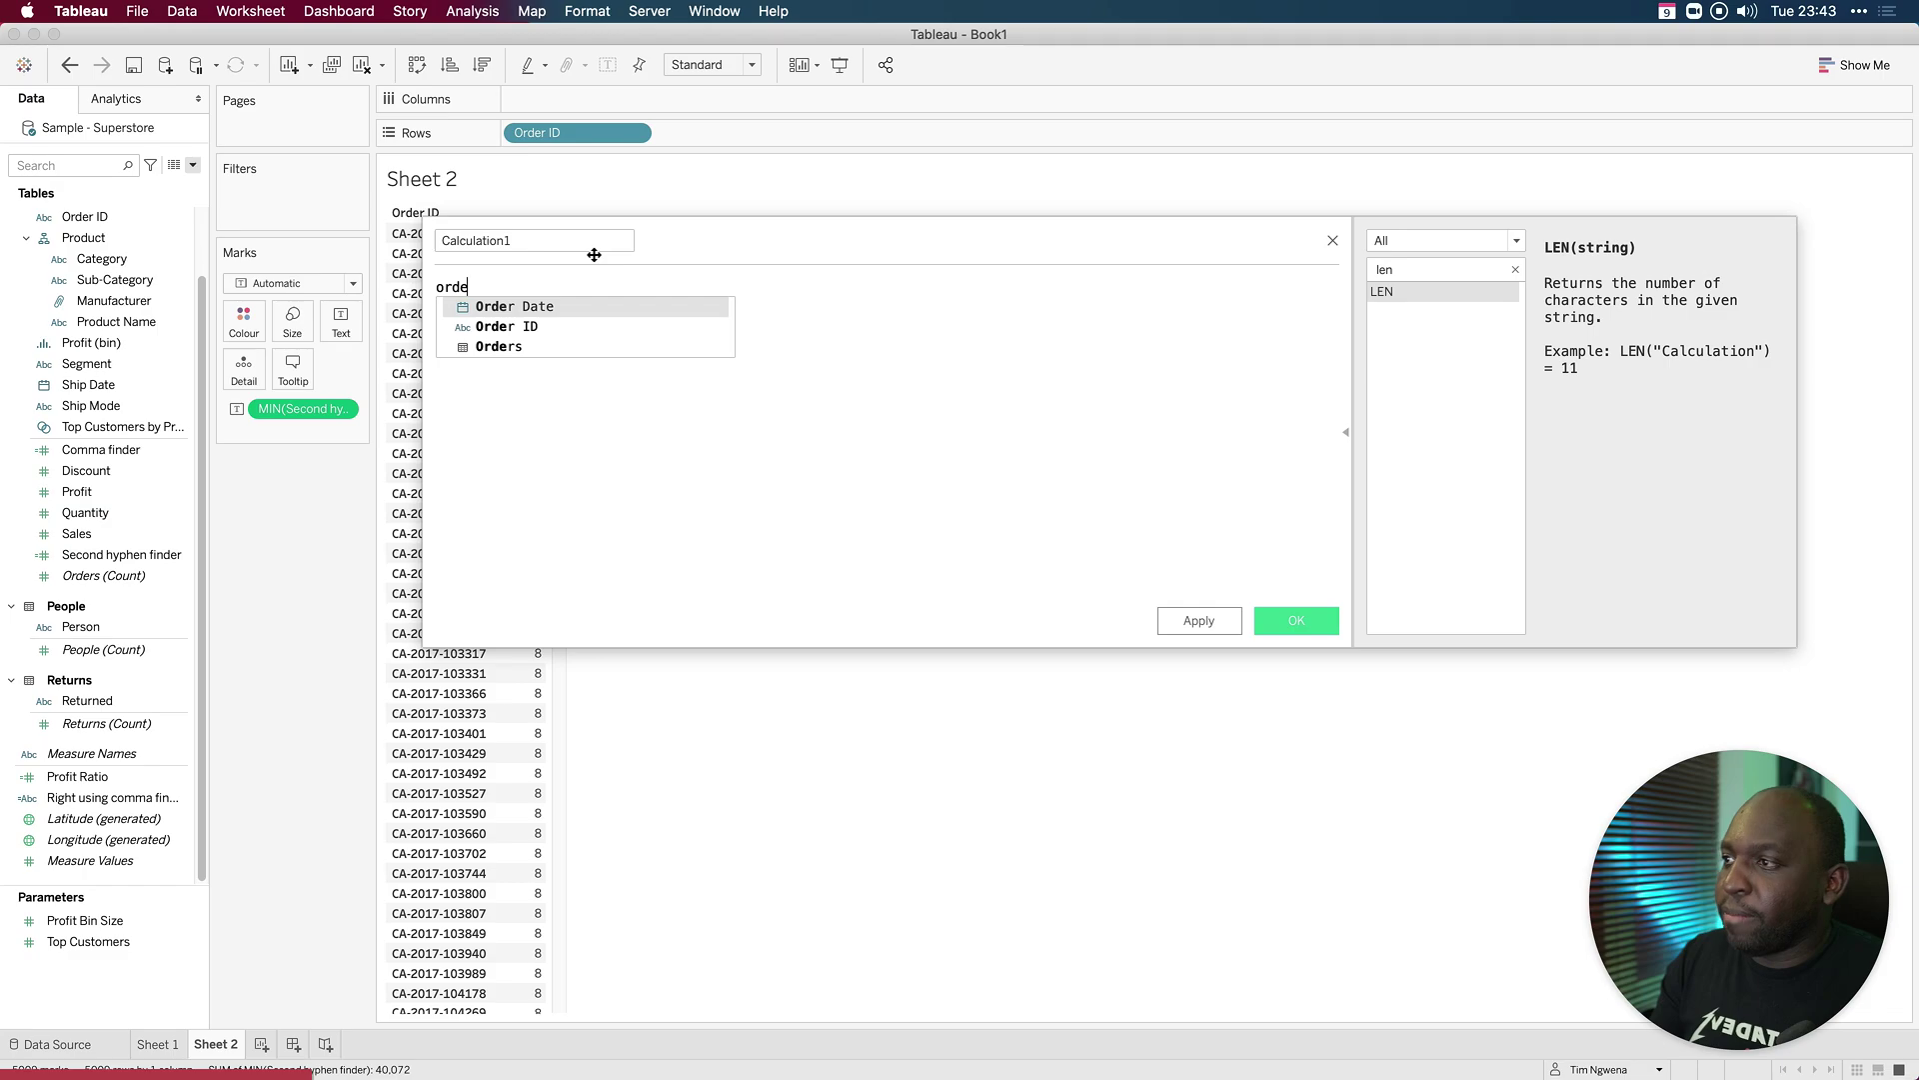
pyautogui.click(535, 327)
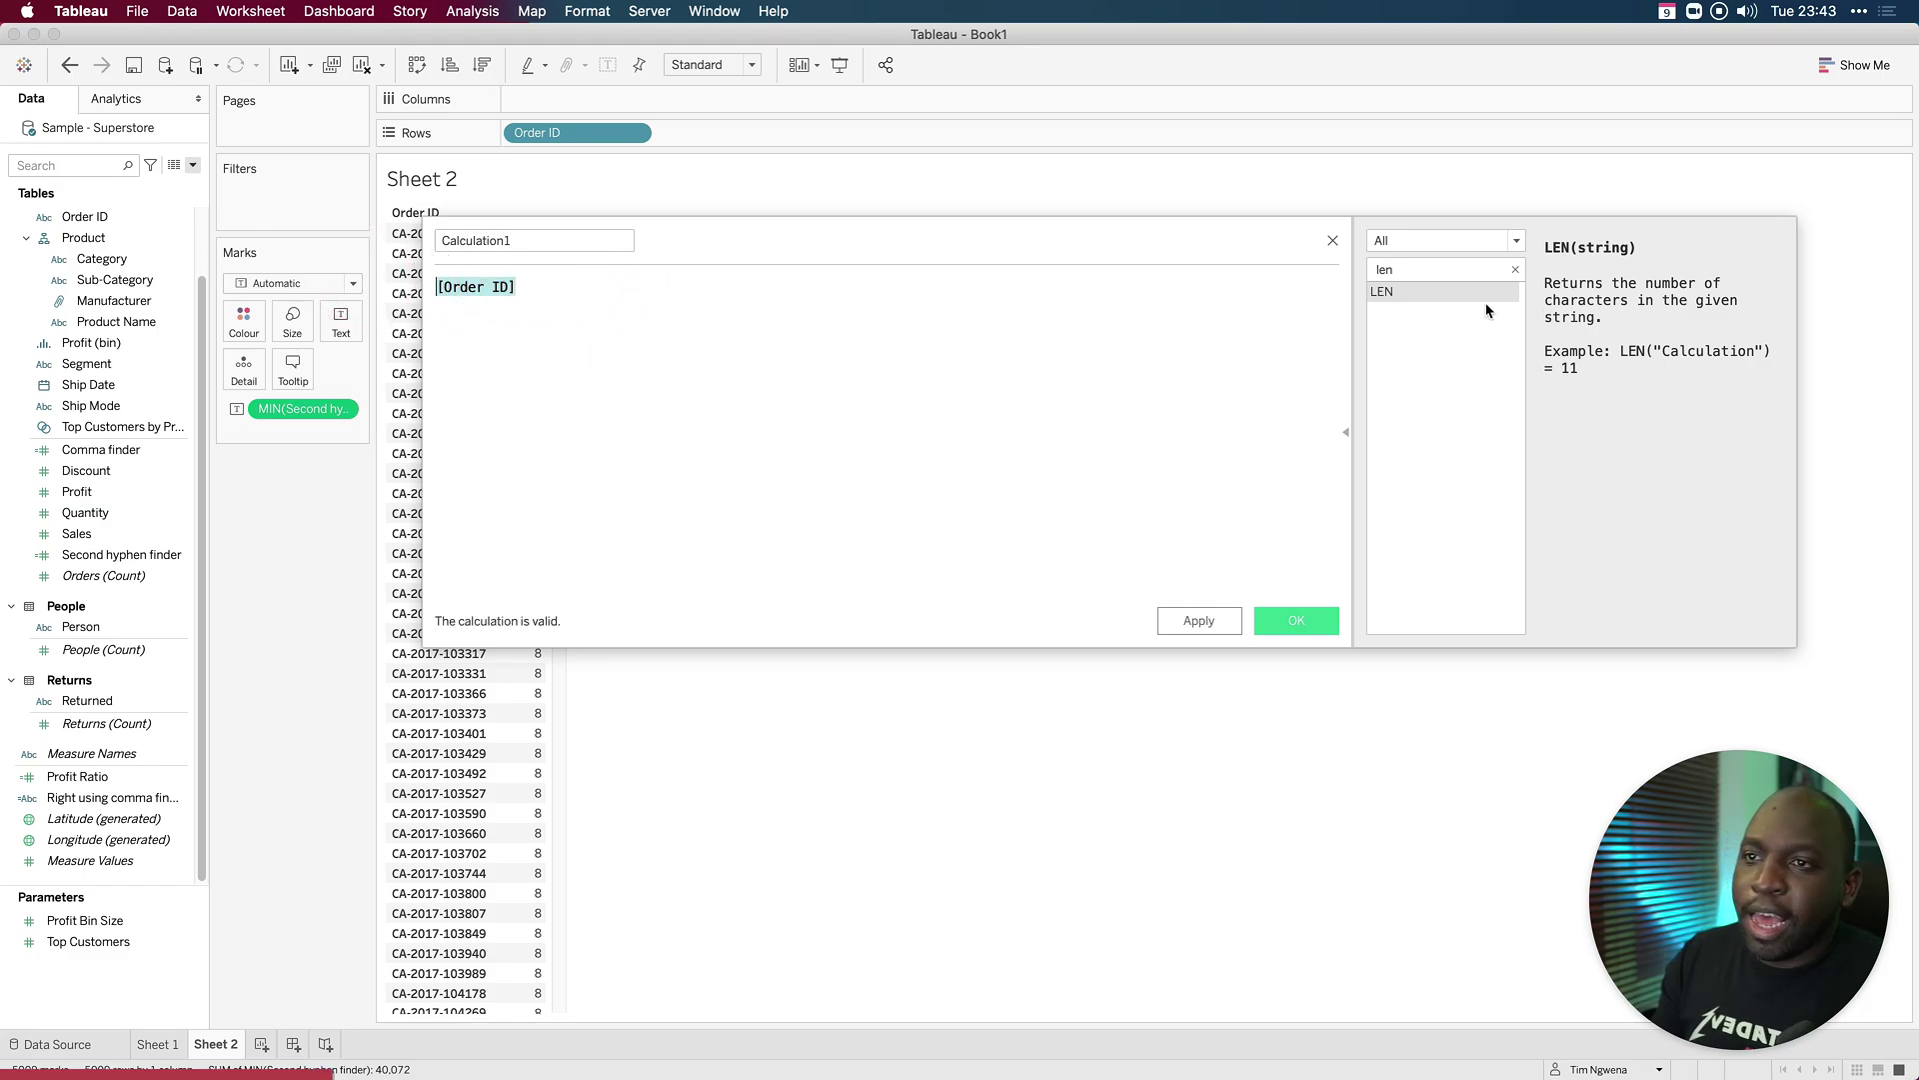
pyautogui.doubleClick(1445, 298)
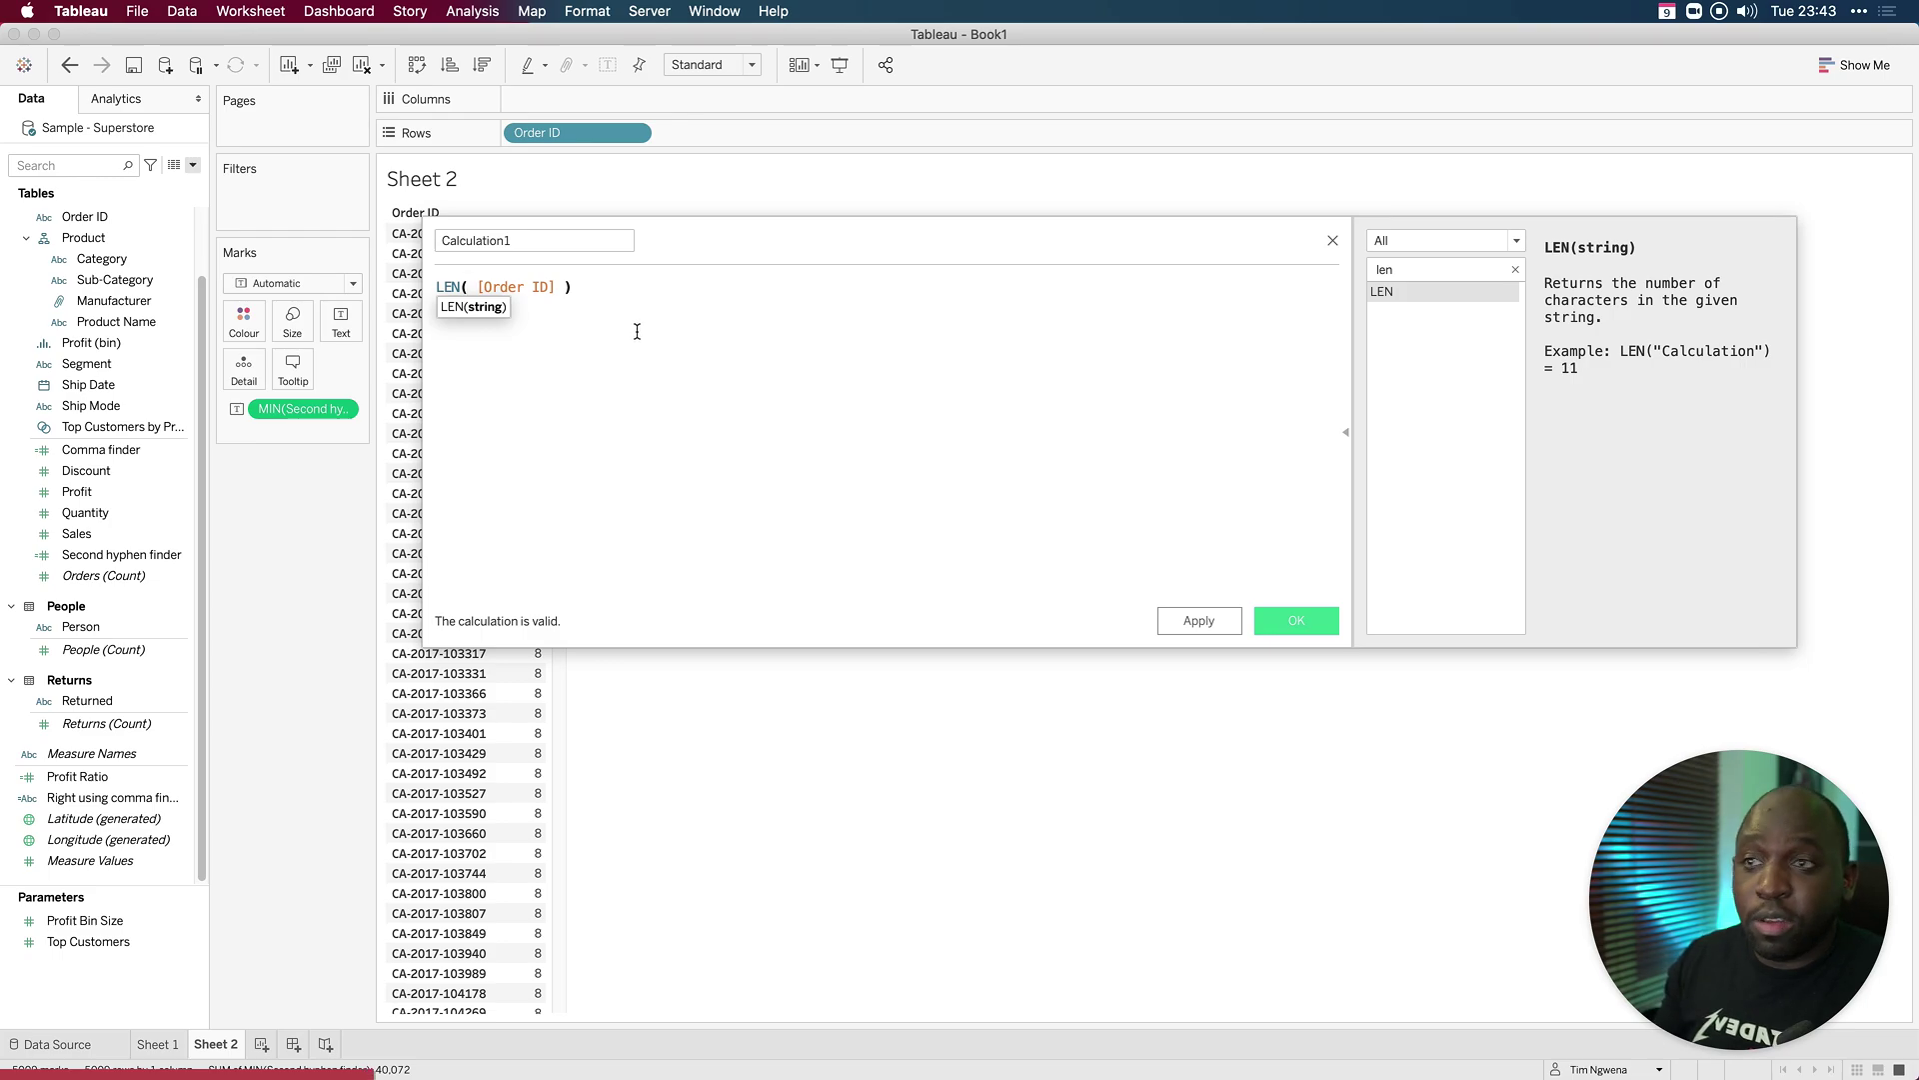
pyautogui.doubleClick(535, 240)
pyautogui.press('BackSpace')
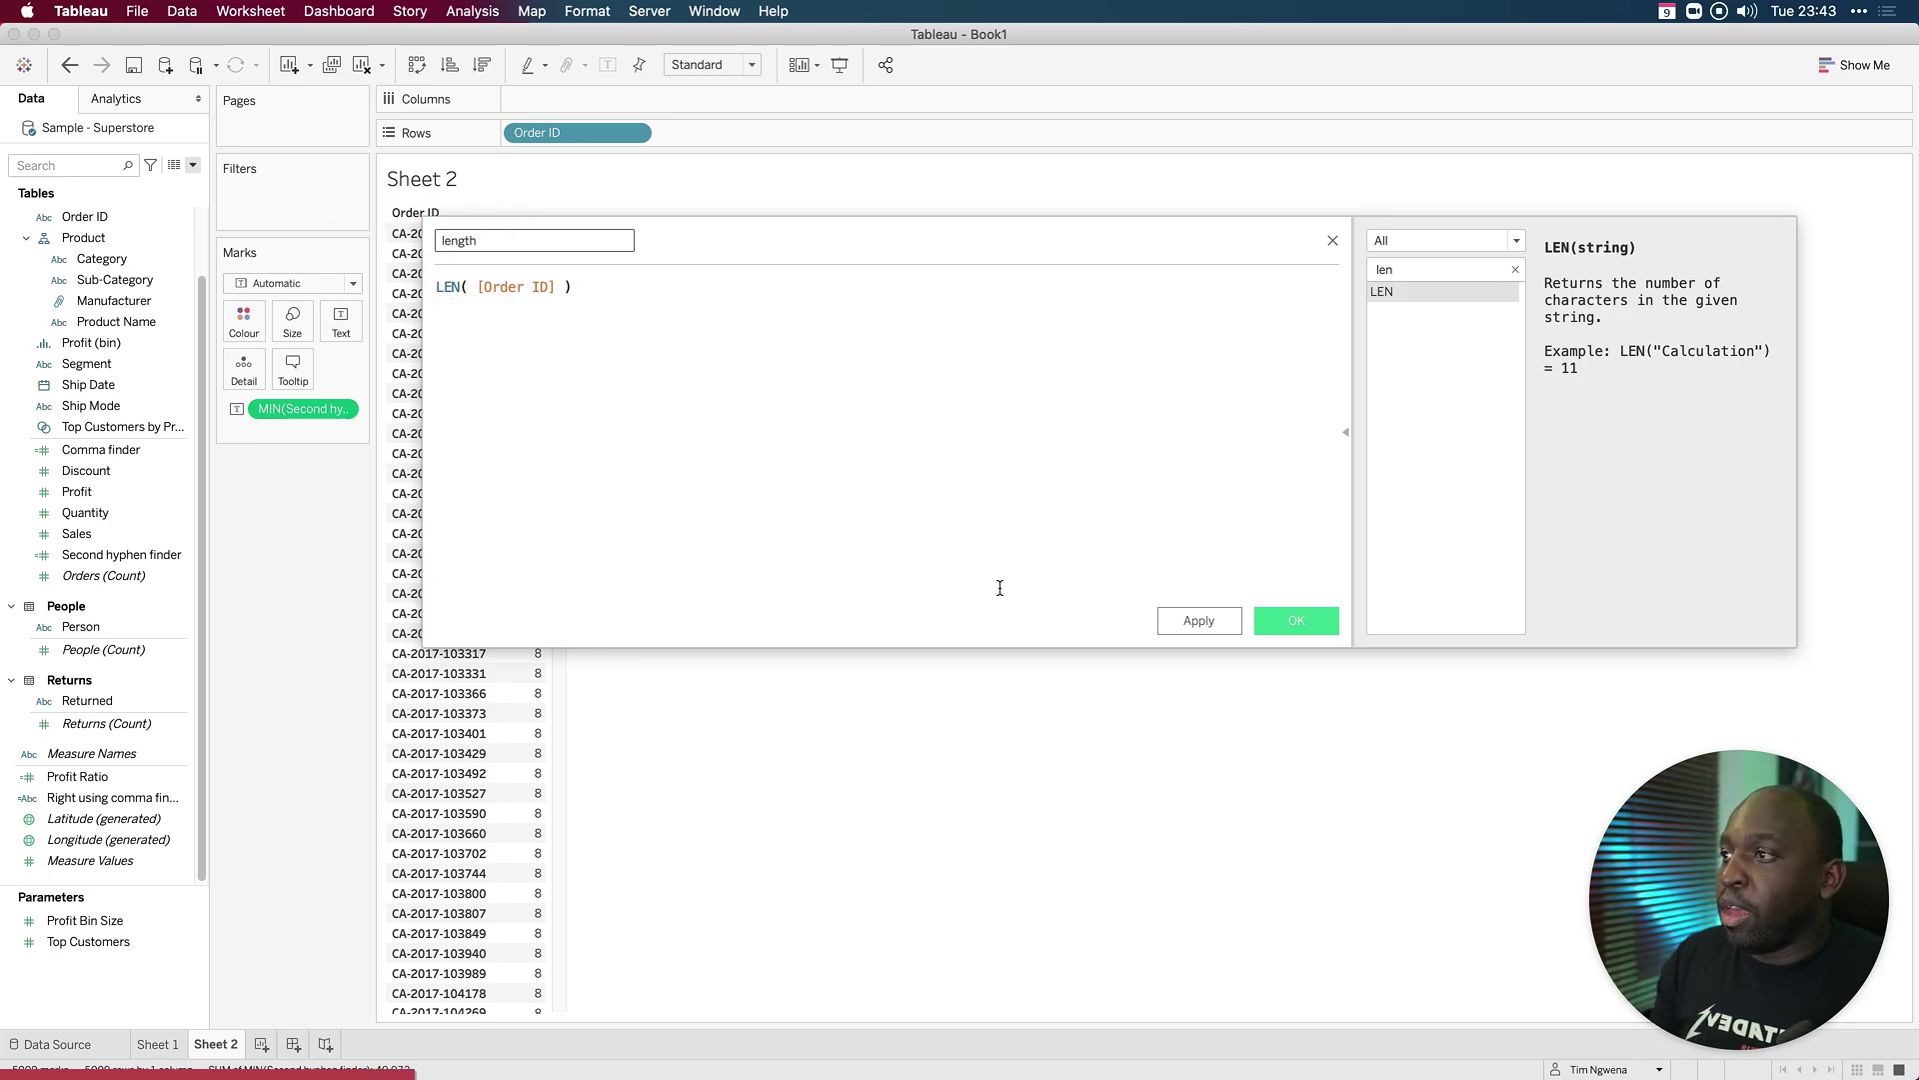
pyautogui.click(1217, 620)
# Step: Add length to Sheet 2 as a SUM(length) column beside MIN(Second hyphen finder)
pyautogui.click(1292, 621)
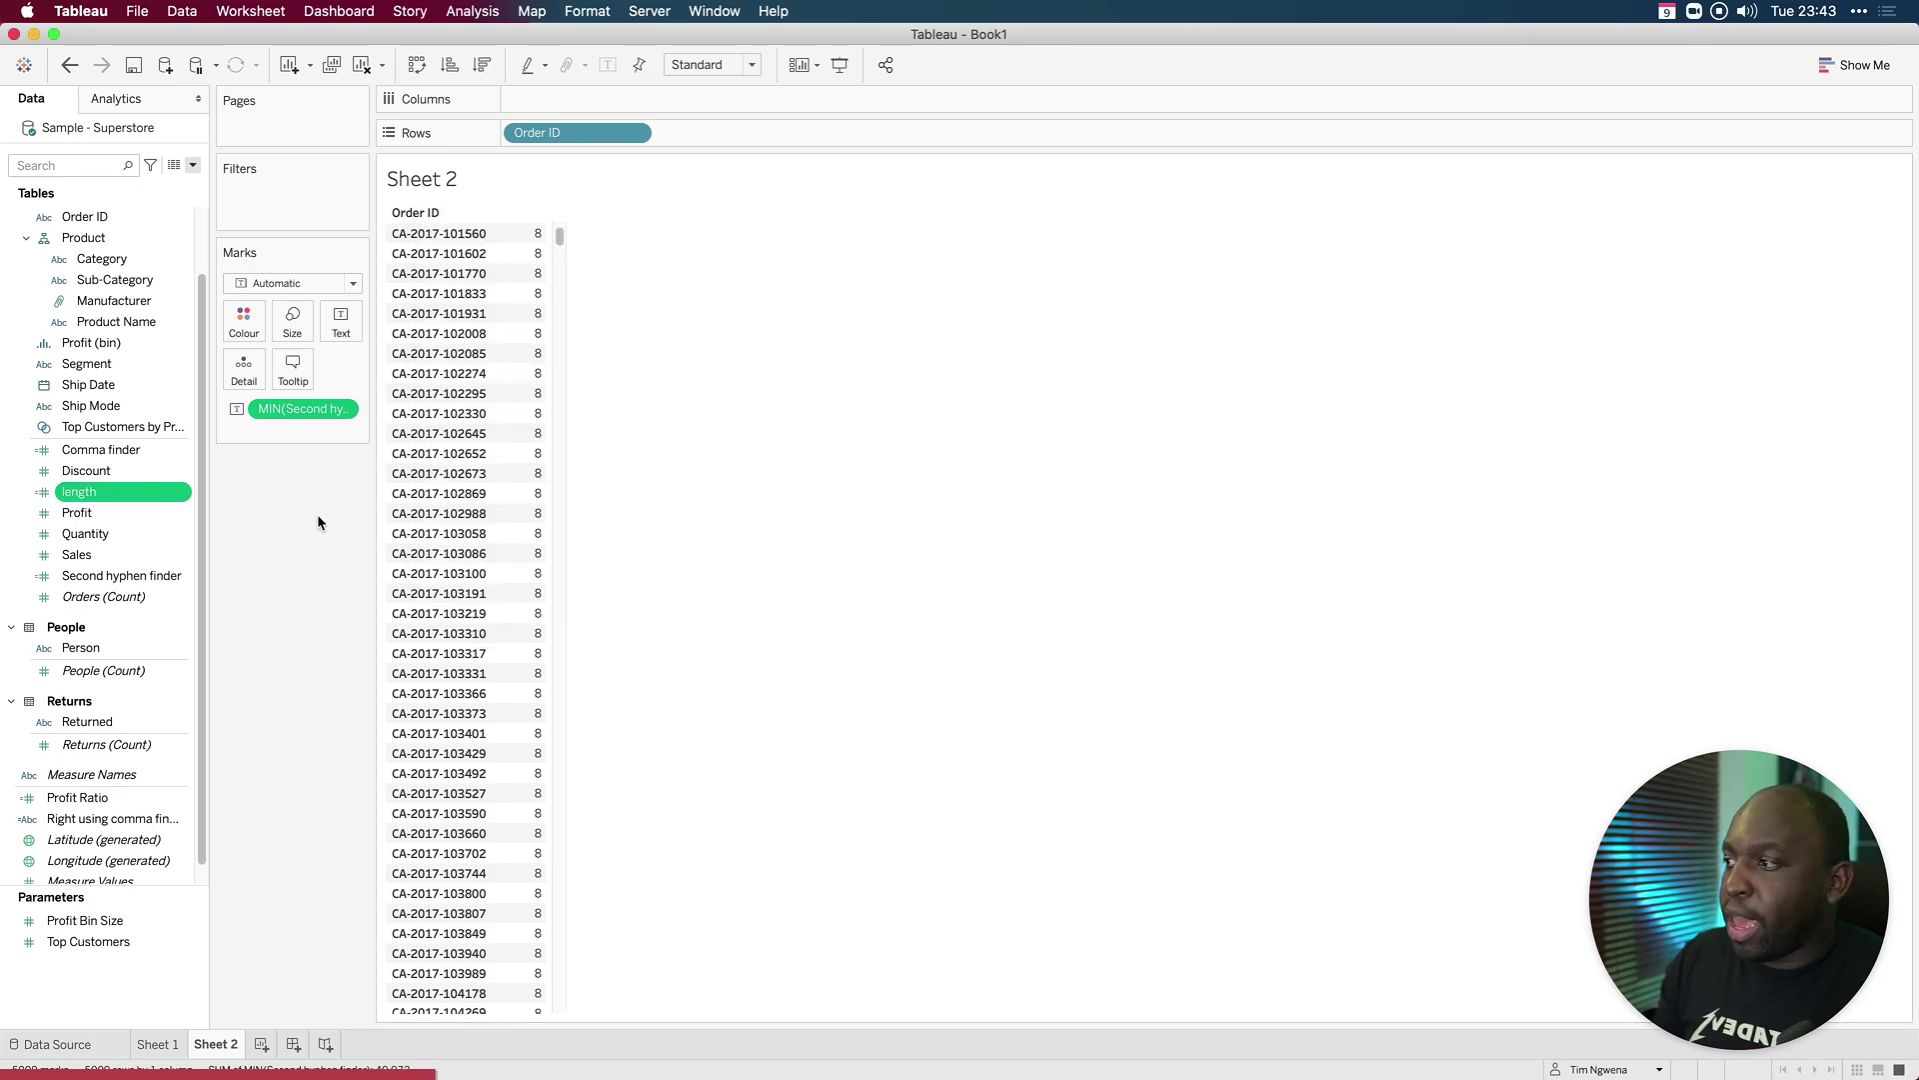
pyautogui.moveTo(79, 491); pyautogui.dragTo(524, 361)
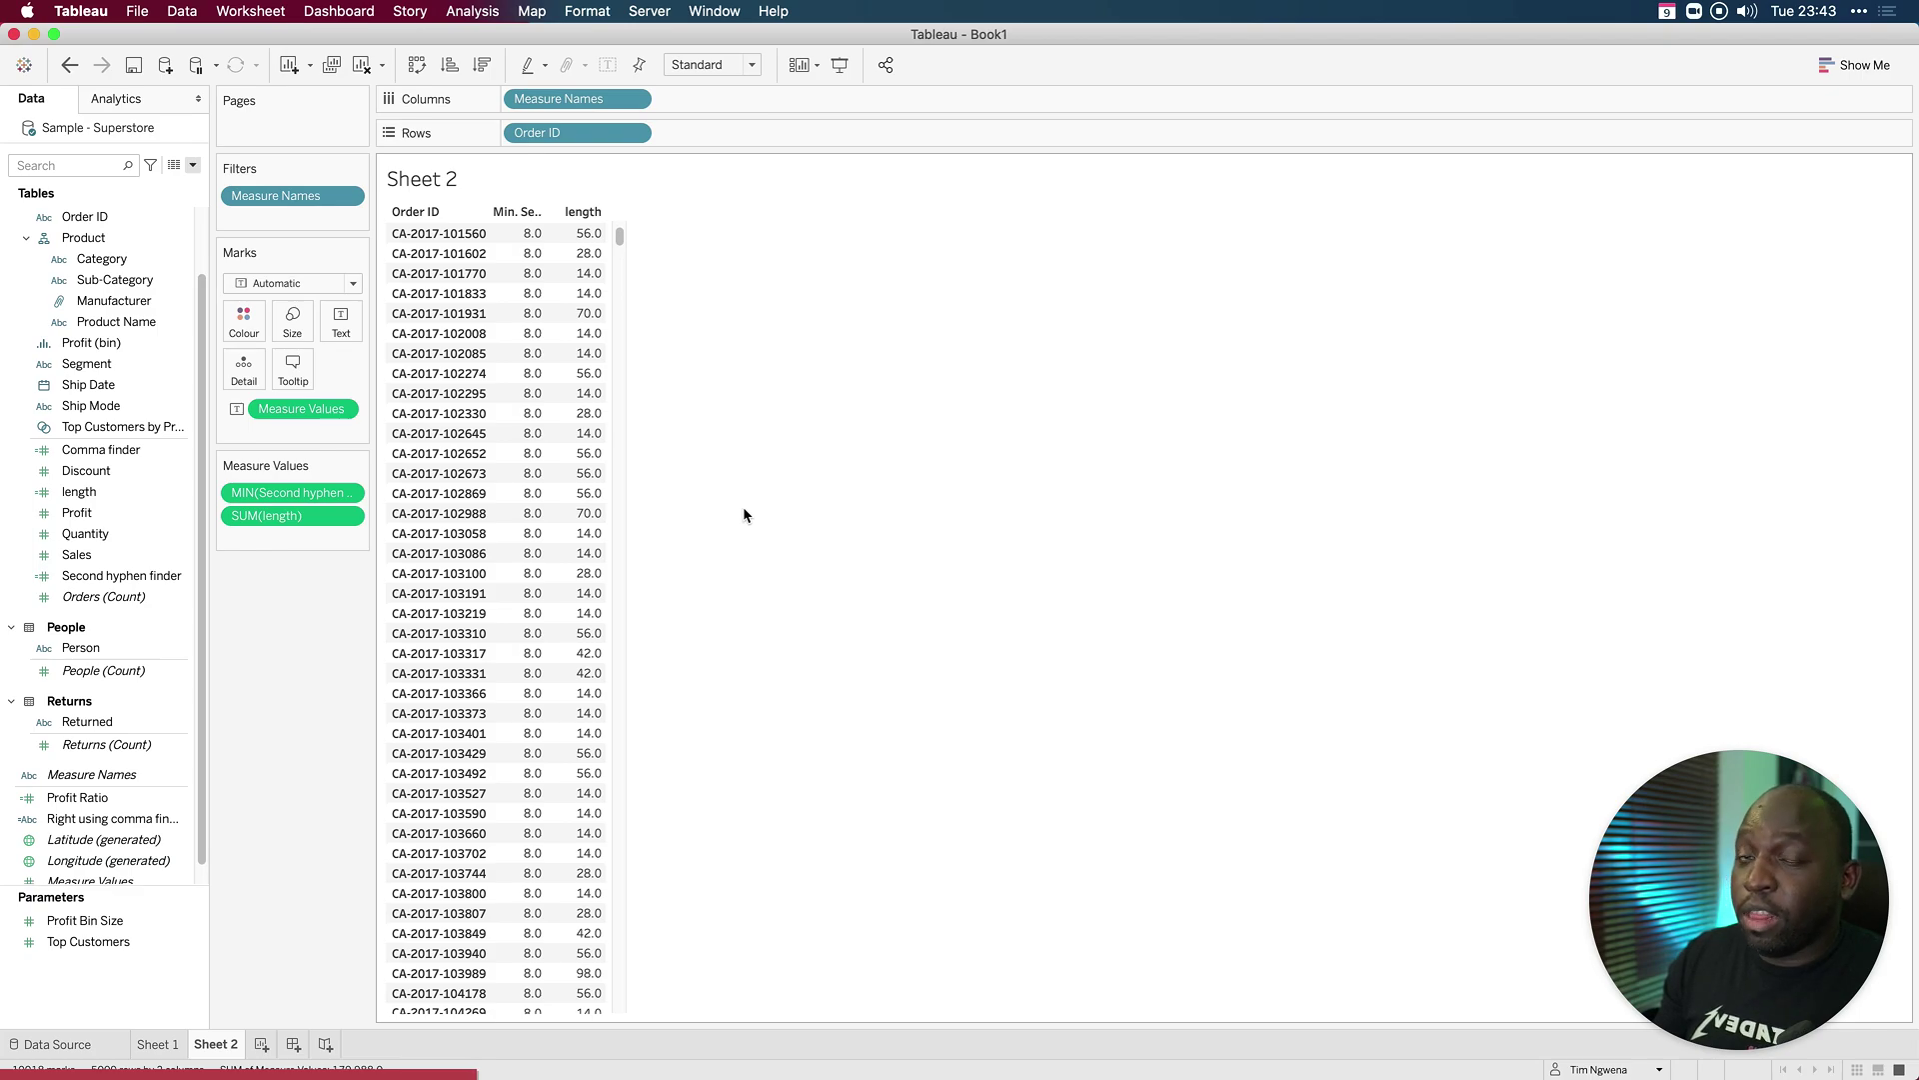
pyautogui.moveTo(530, 240)
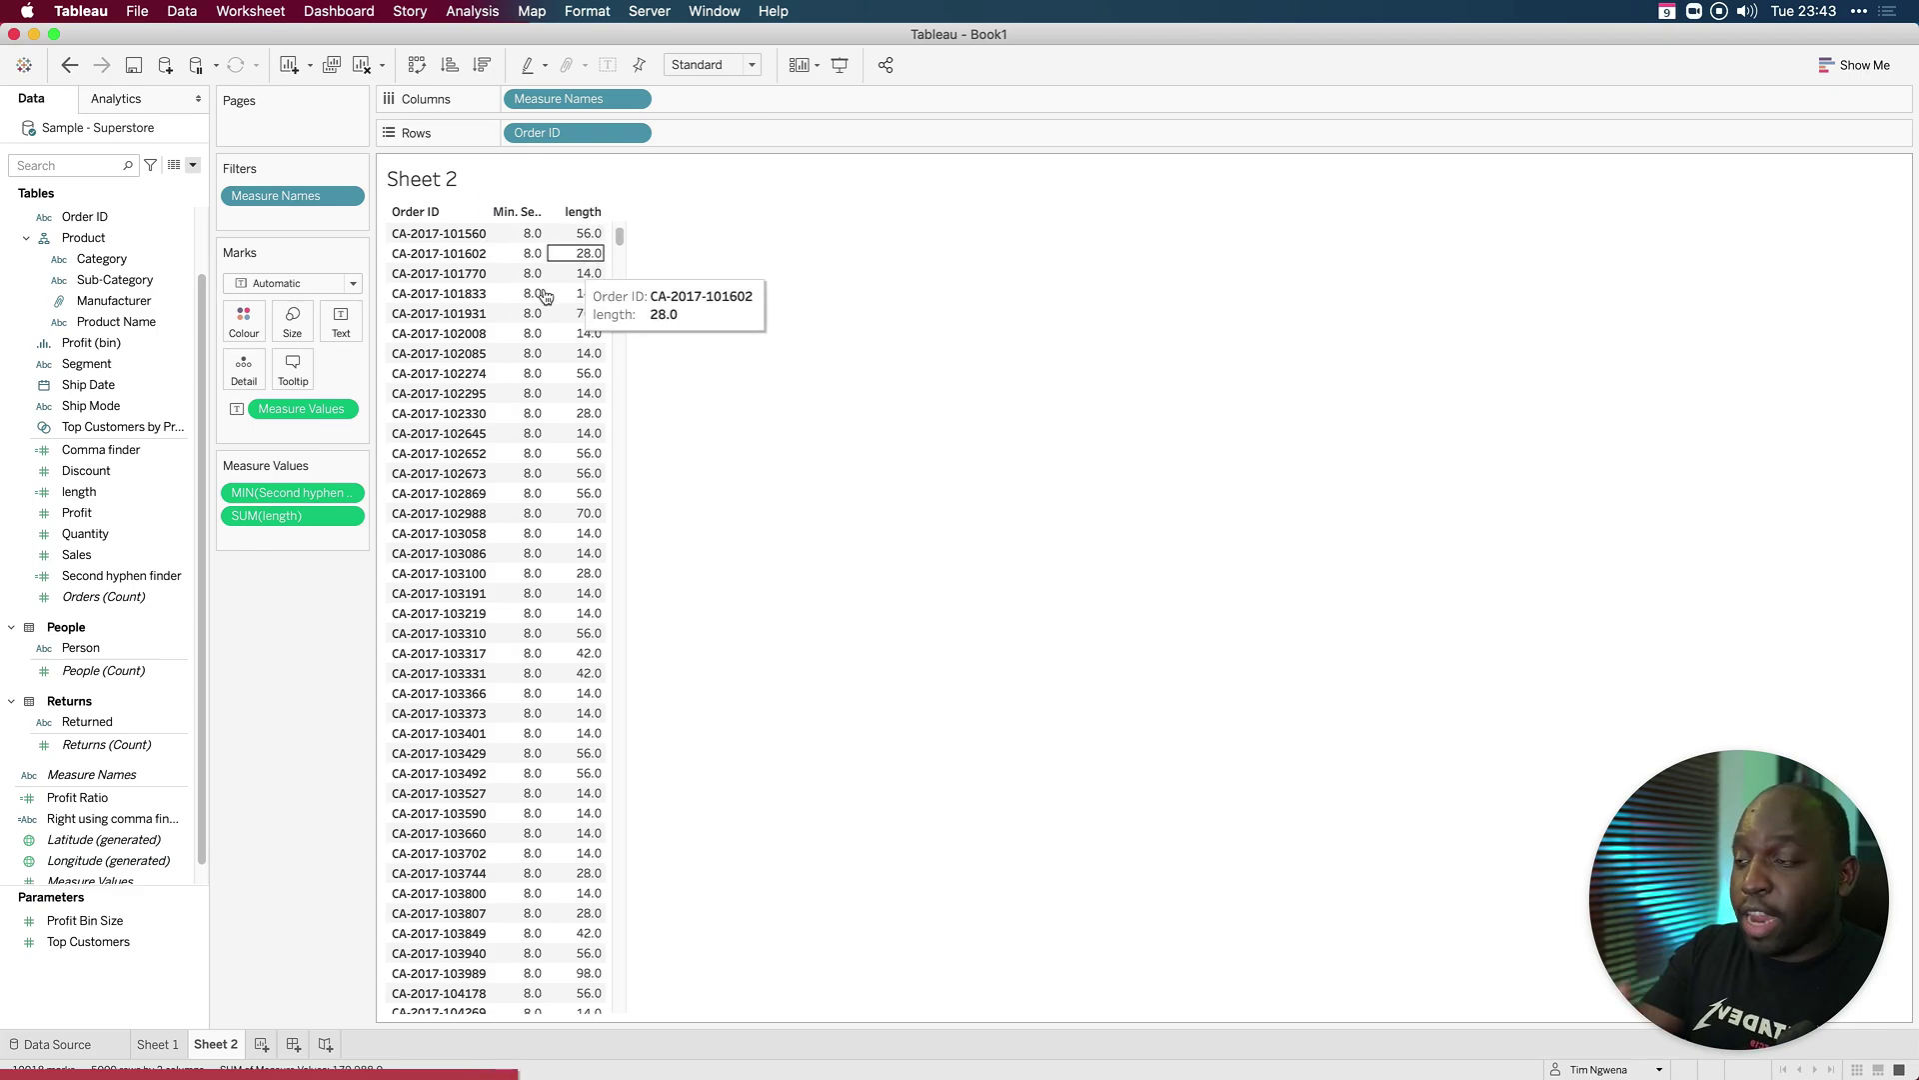
# Step: Change the length measure's aggregation to Minimum, showing 14 per Order ID
pyautogui.click(346, 516)
pyautogui.moveTo(340, 671)
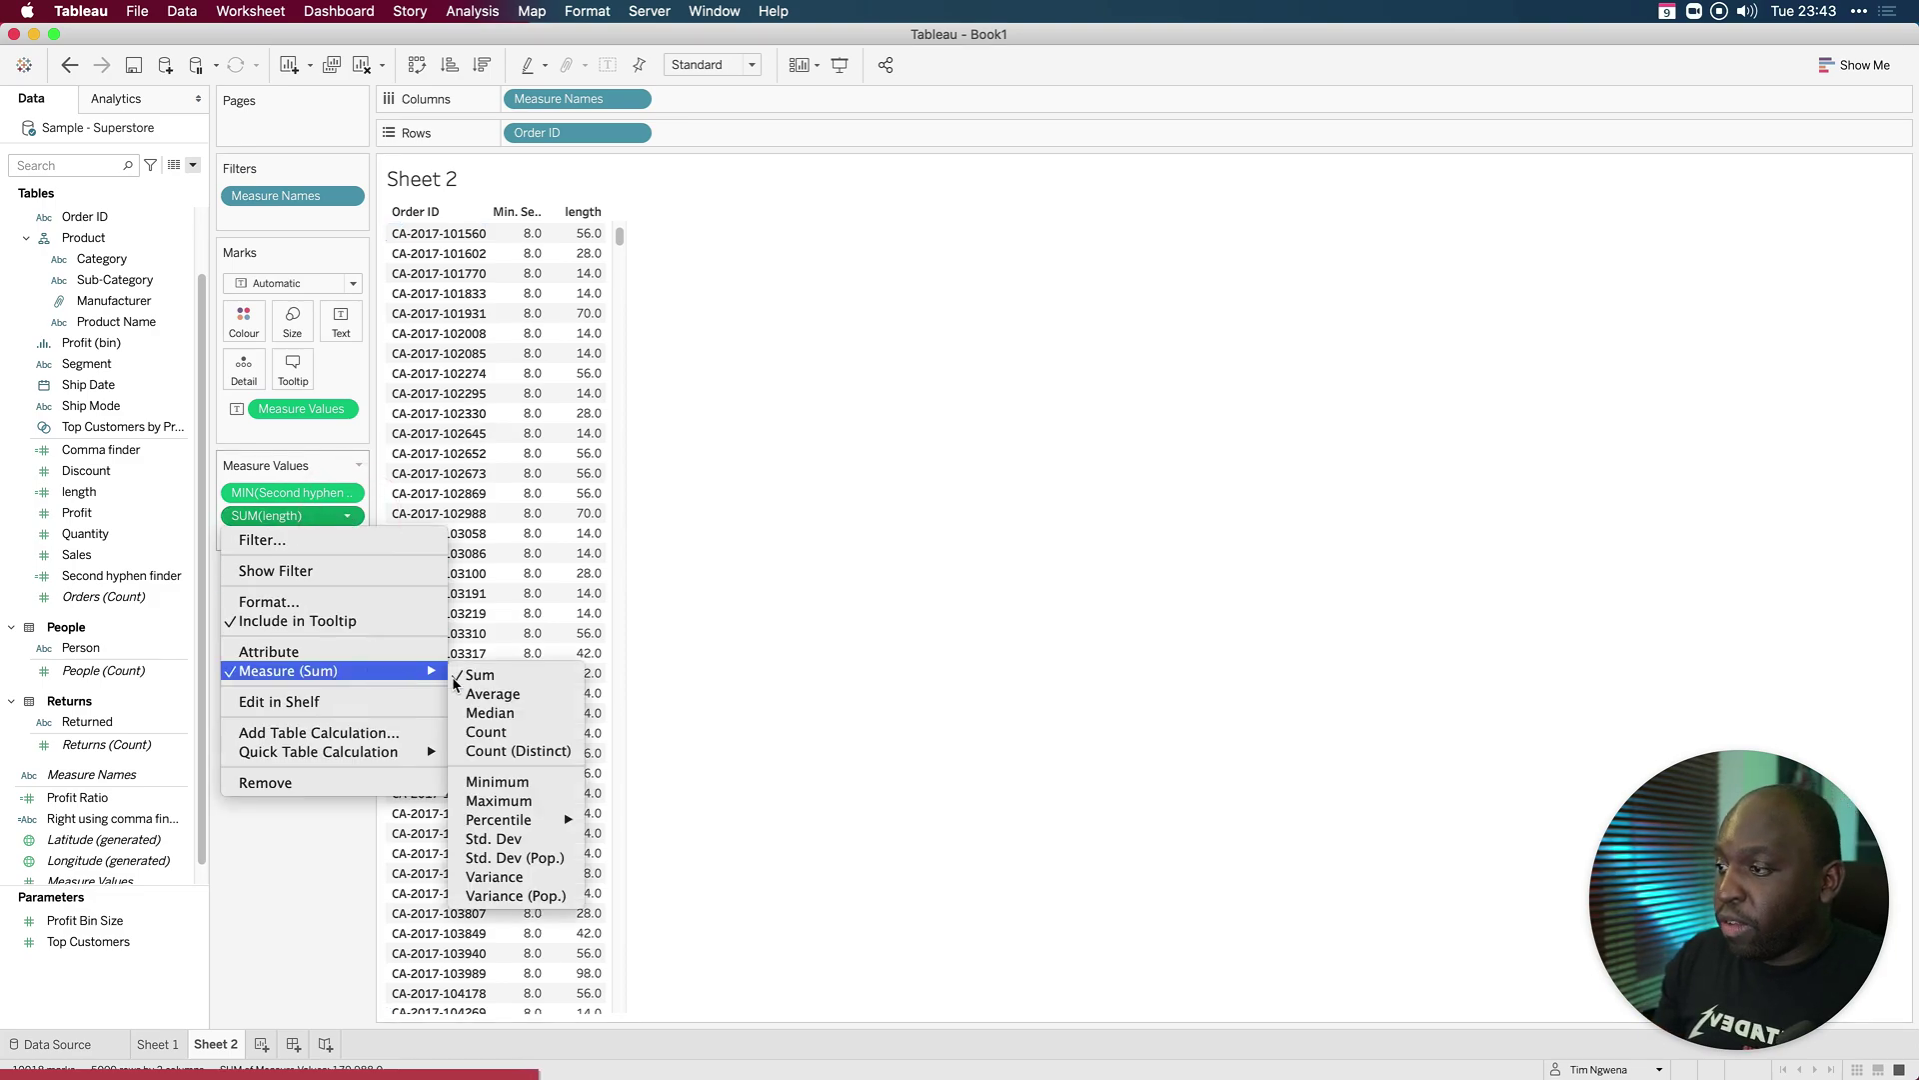
pyautogui.click(505, 786)
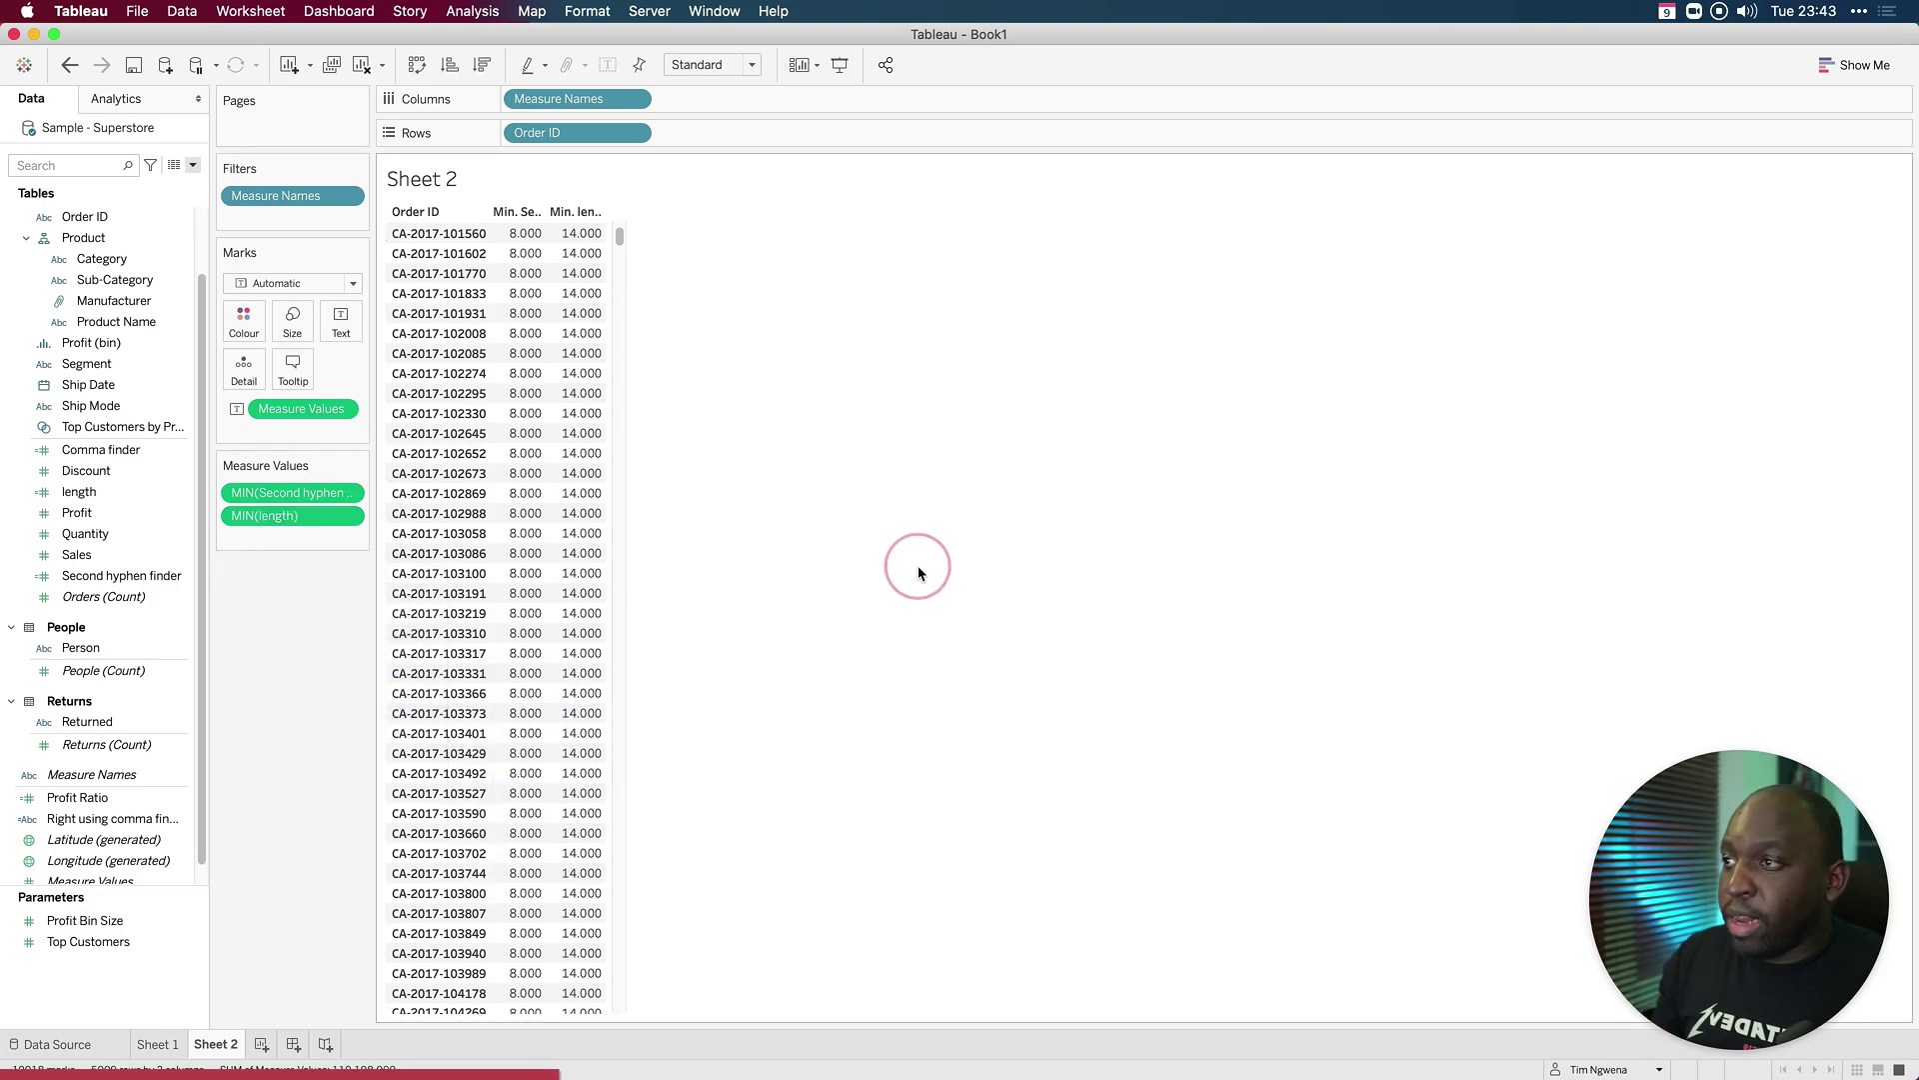
pyautogui.moveTo(529, 257)
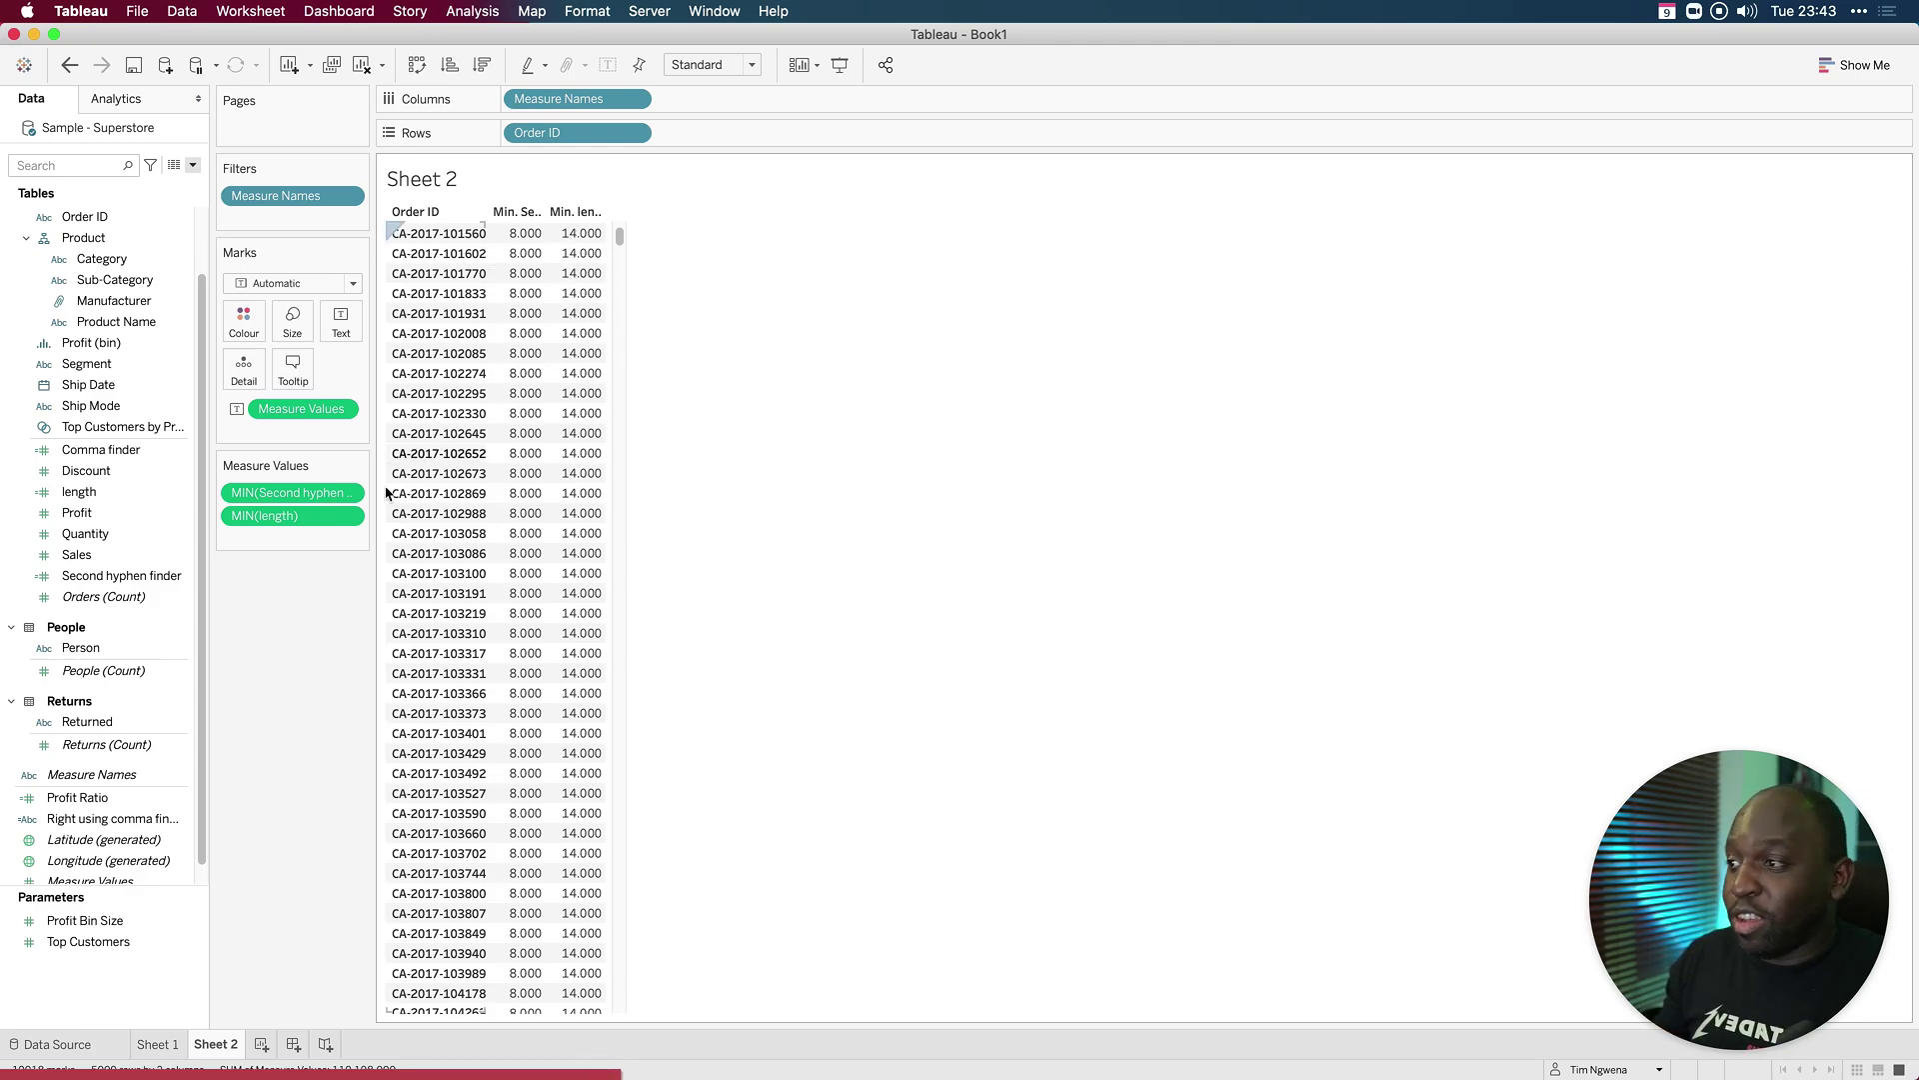
# Step: Add an ad-hoc MIN([length]) - MIN([Second hyphen finder]) column giving 6
pyautogui.doubleClick(322, 540)
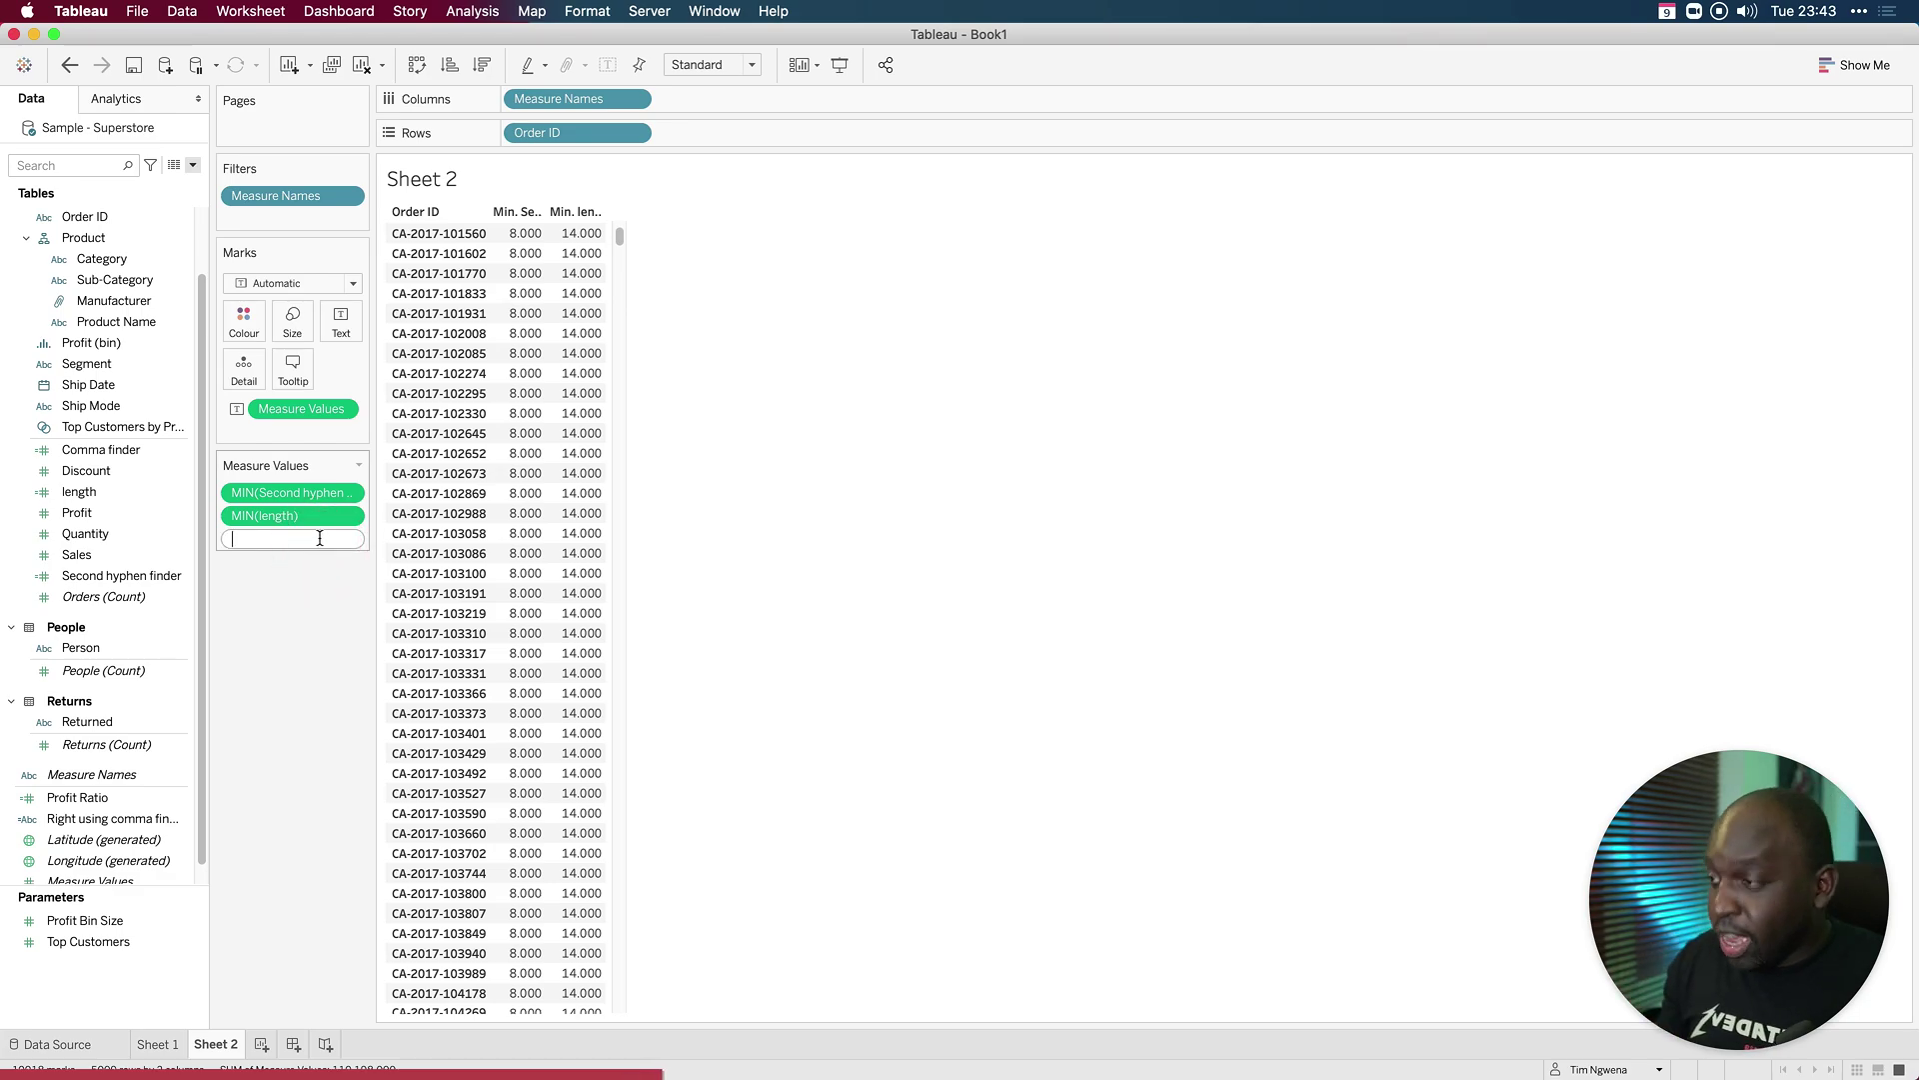
pyautogui.keyDown('super'); pyautogui.click(296, 523); pyautogui.keyUp('super')
pyautogui.moveTo(296, 522); pyautogui.dragTo(297, 544)
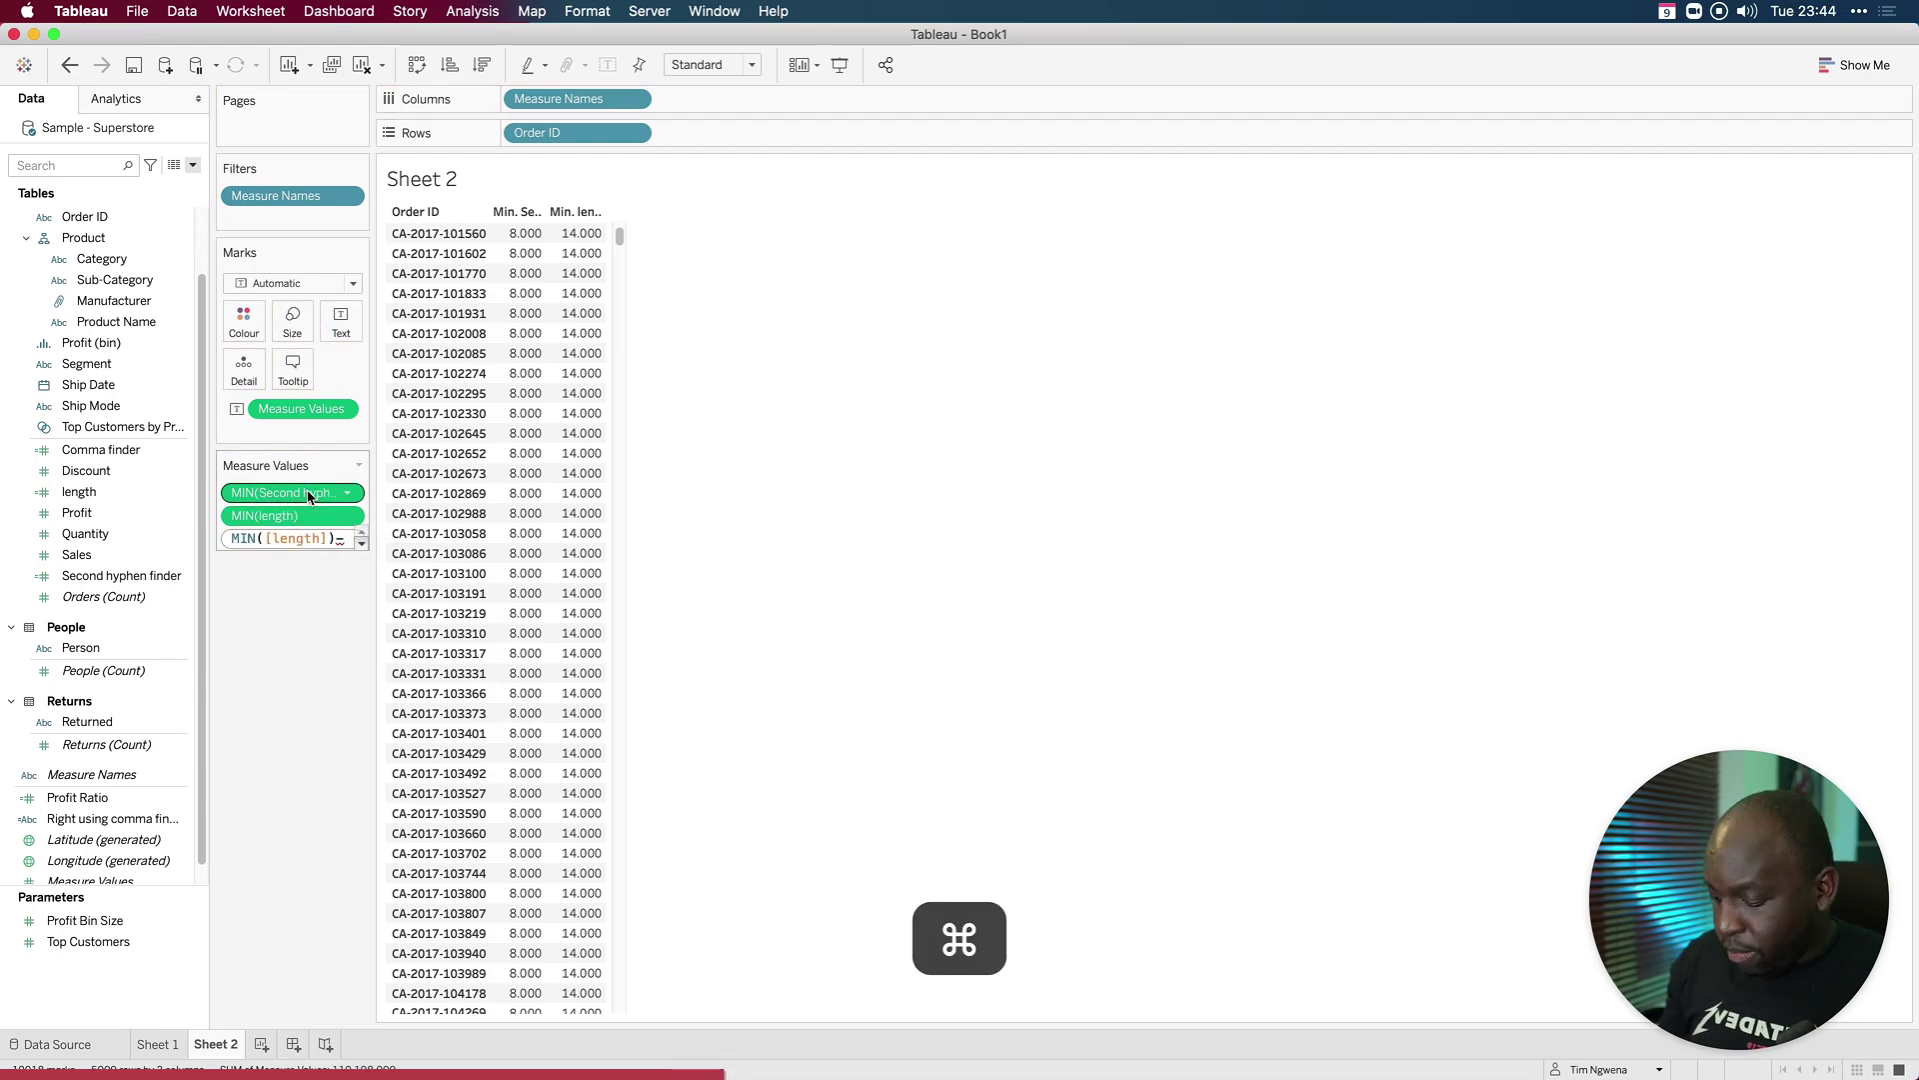
pyautogui.moveTo(313, 493); pyautogui.dragTo(344, 544)
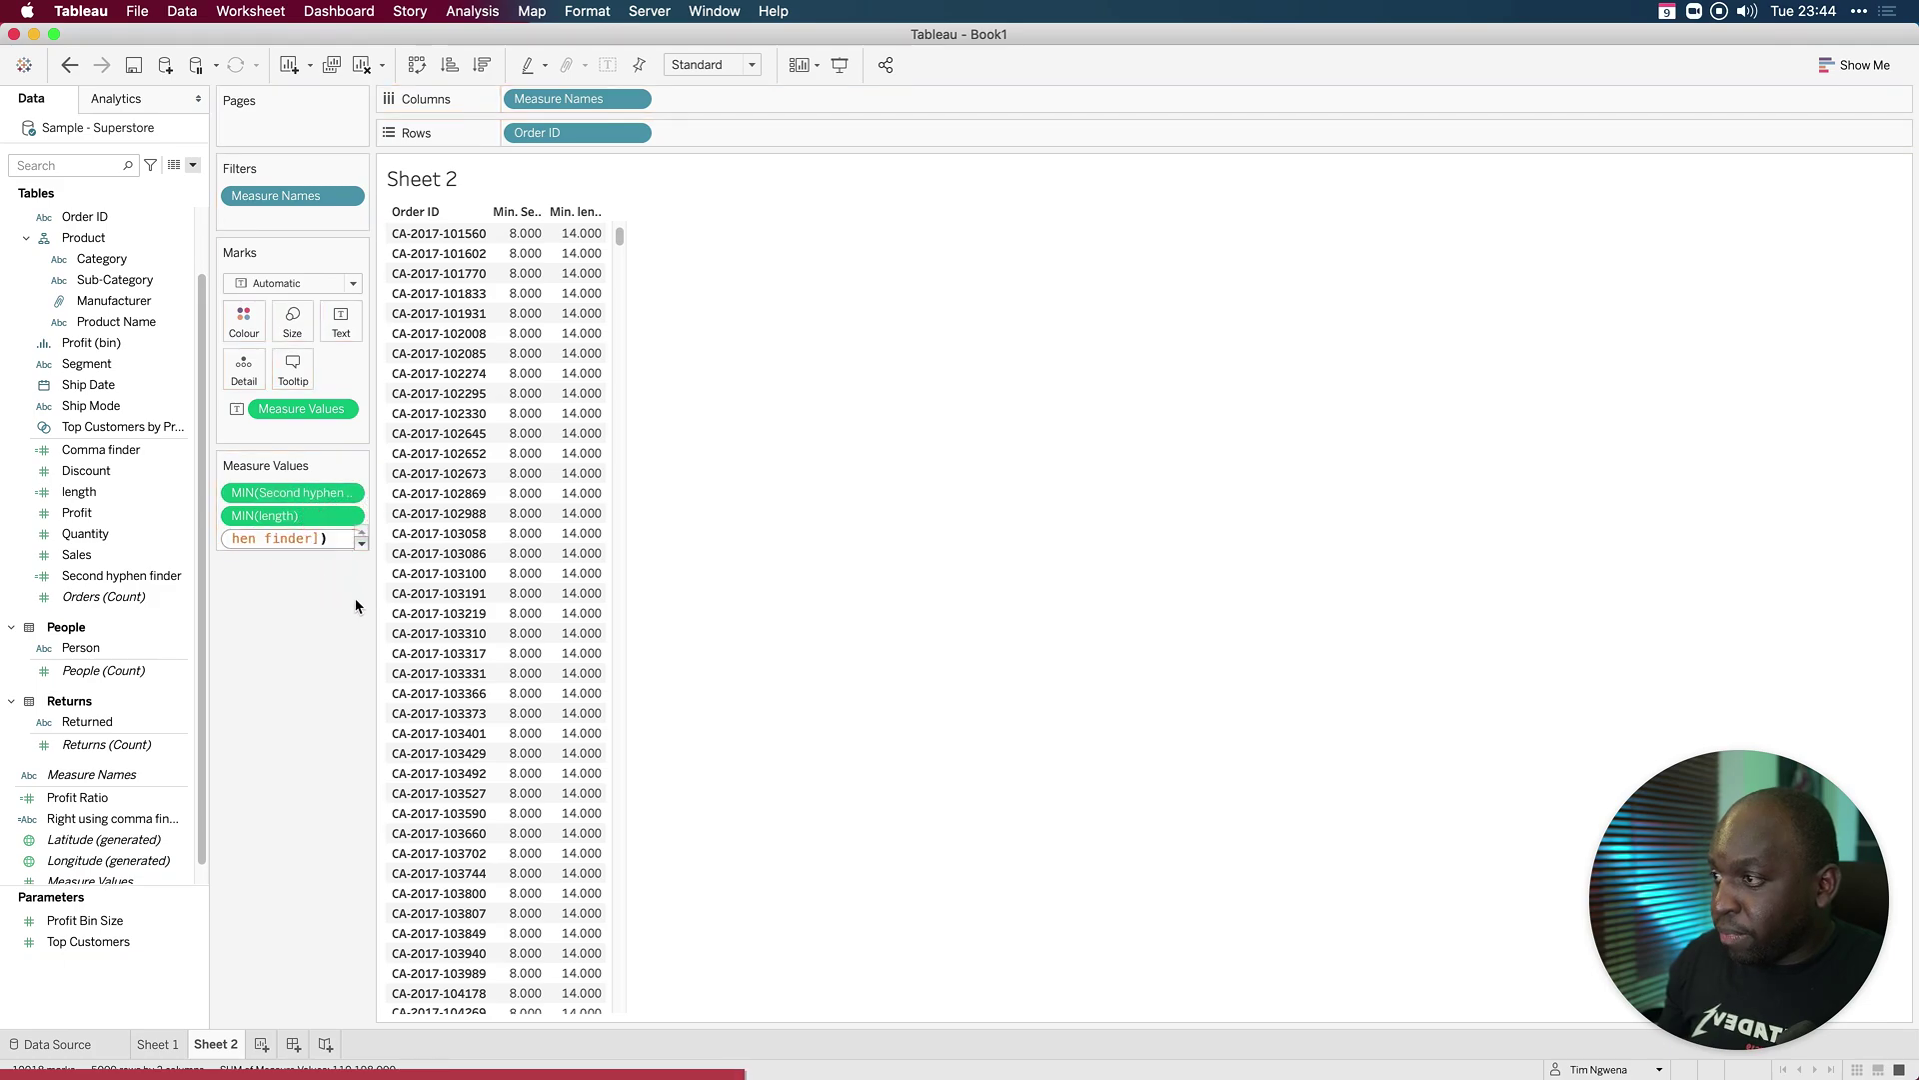
pyautogui.press('Return')
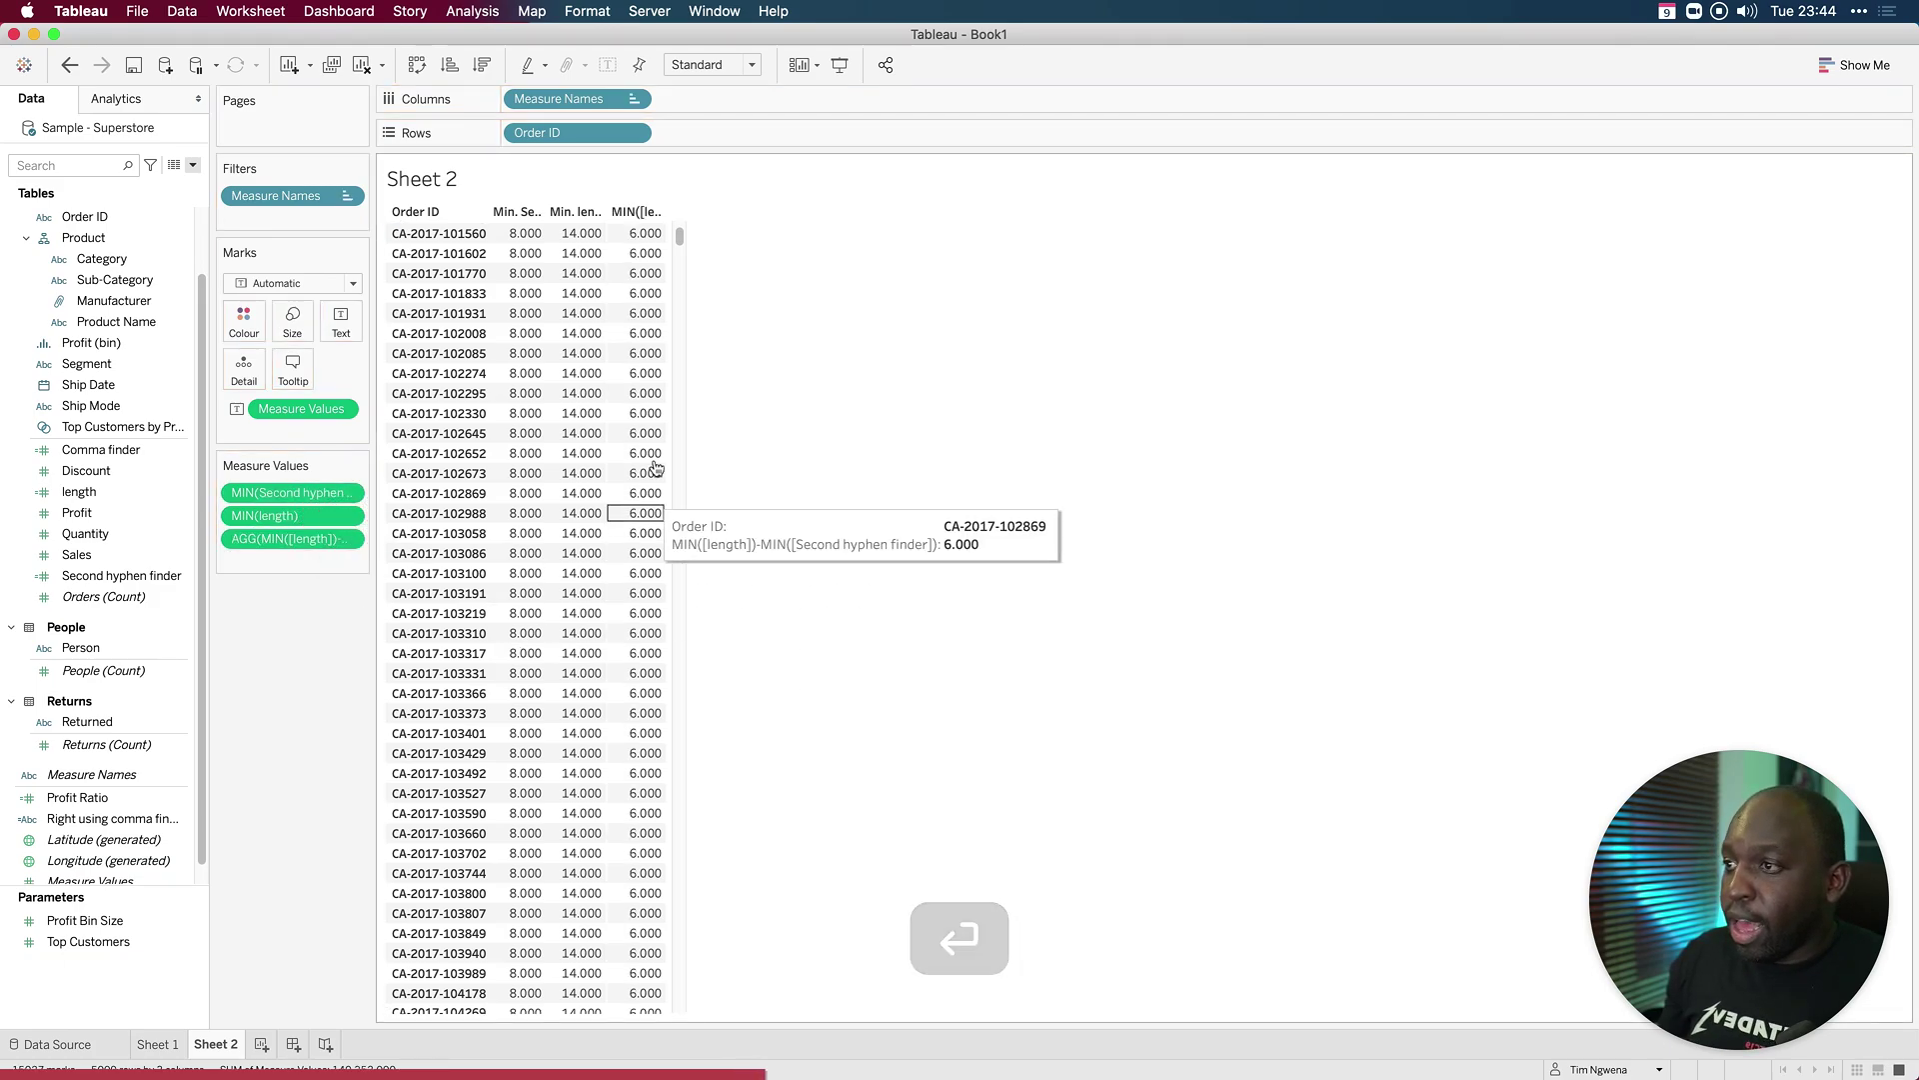
pyautogui.doubleClick(240, 562)
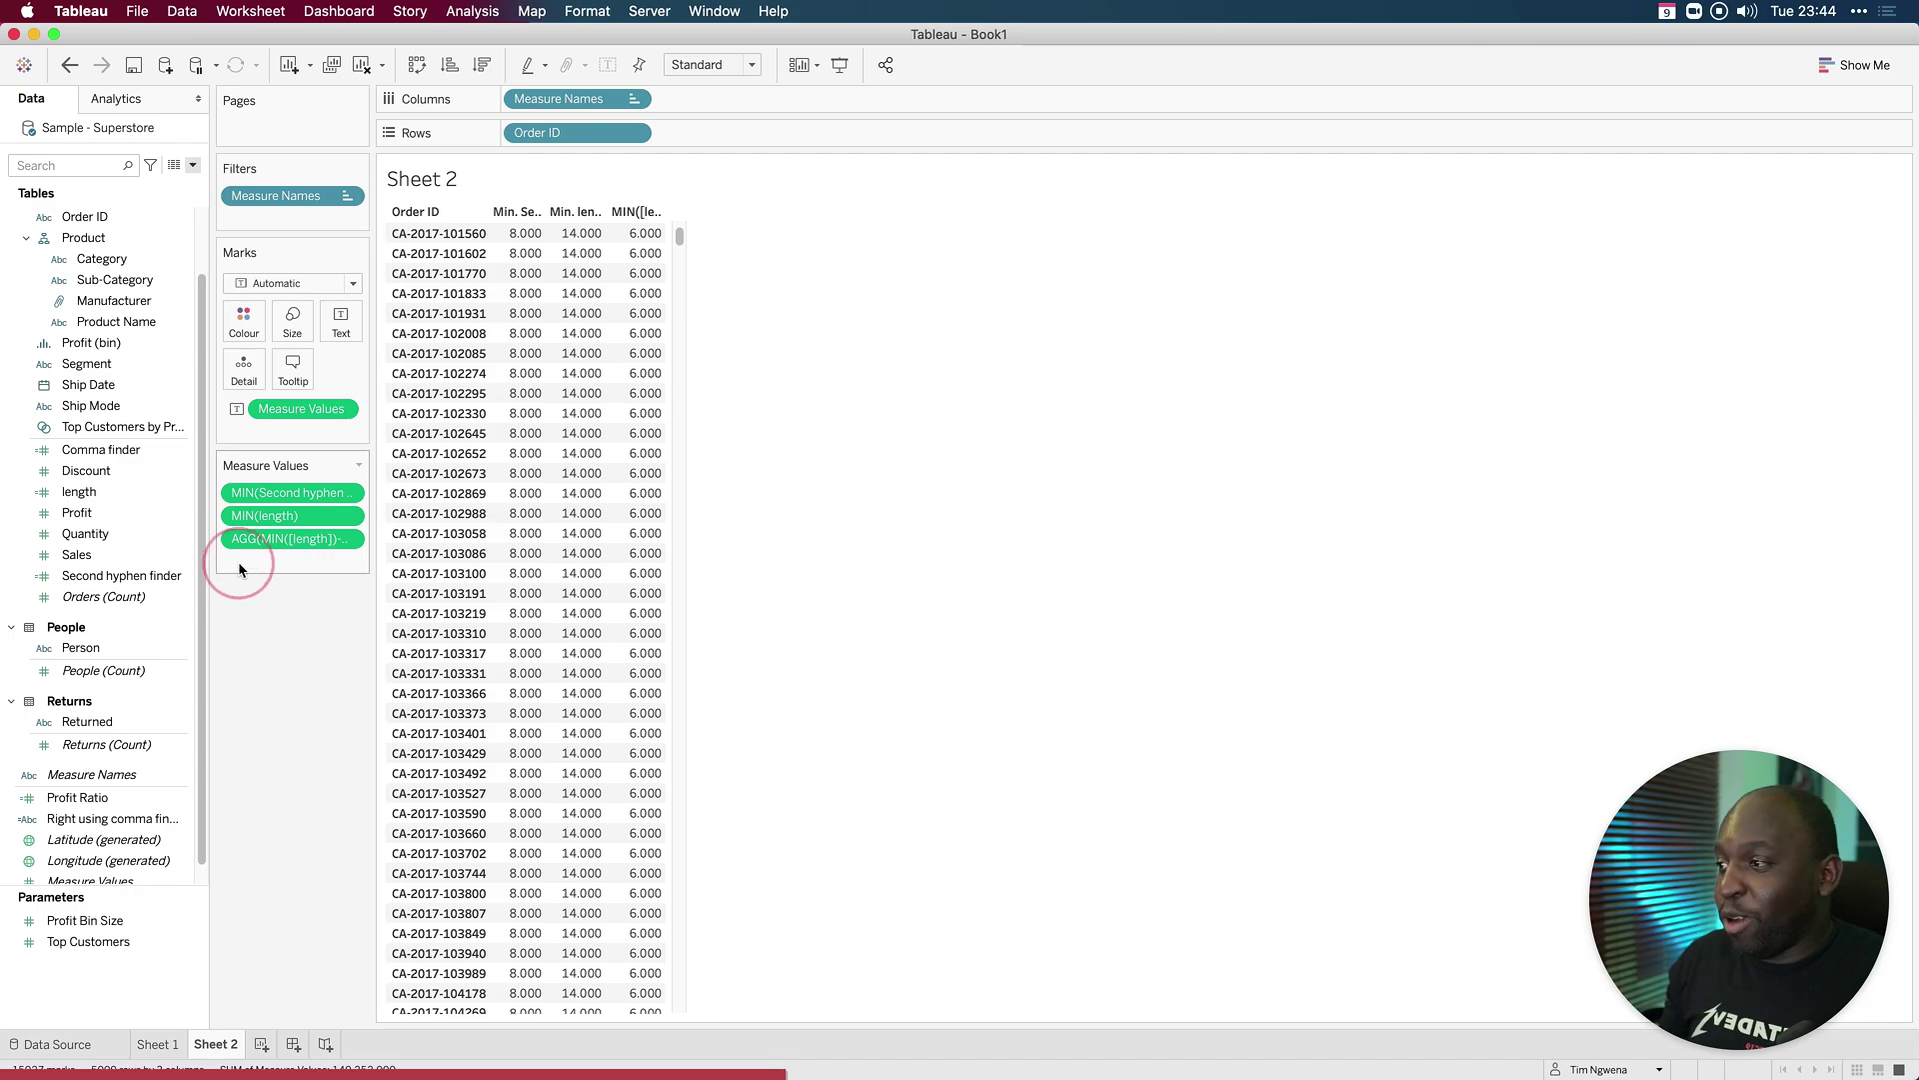
pyautogui.write('right')
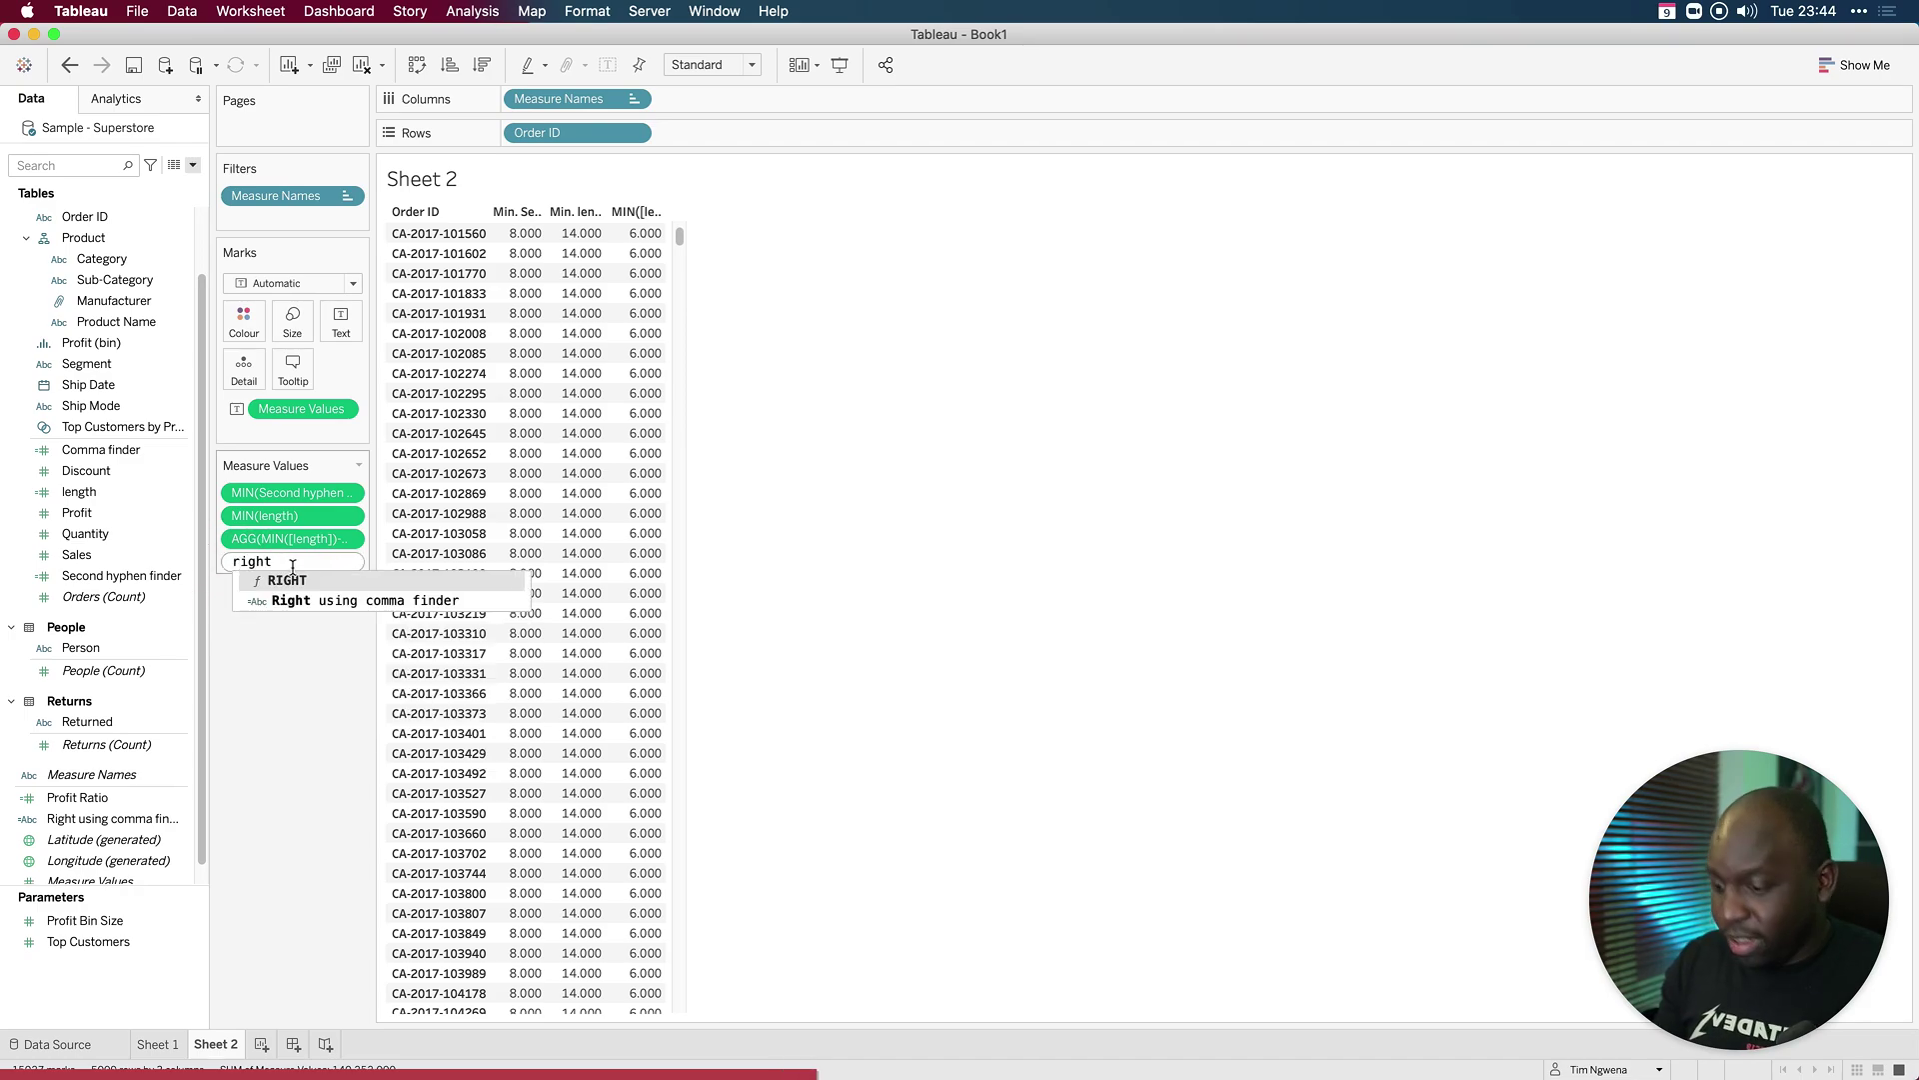
pyautogui.press('Return')
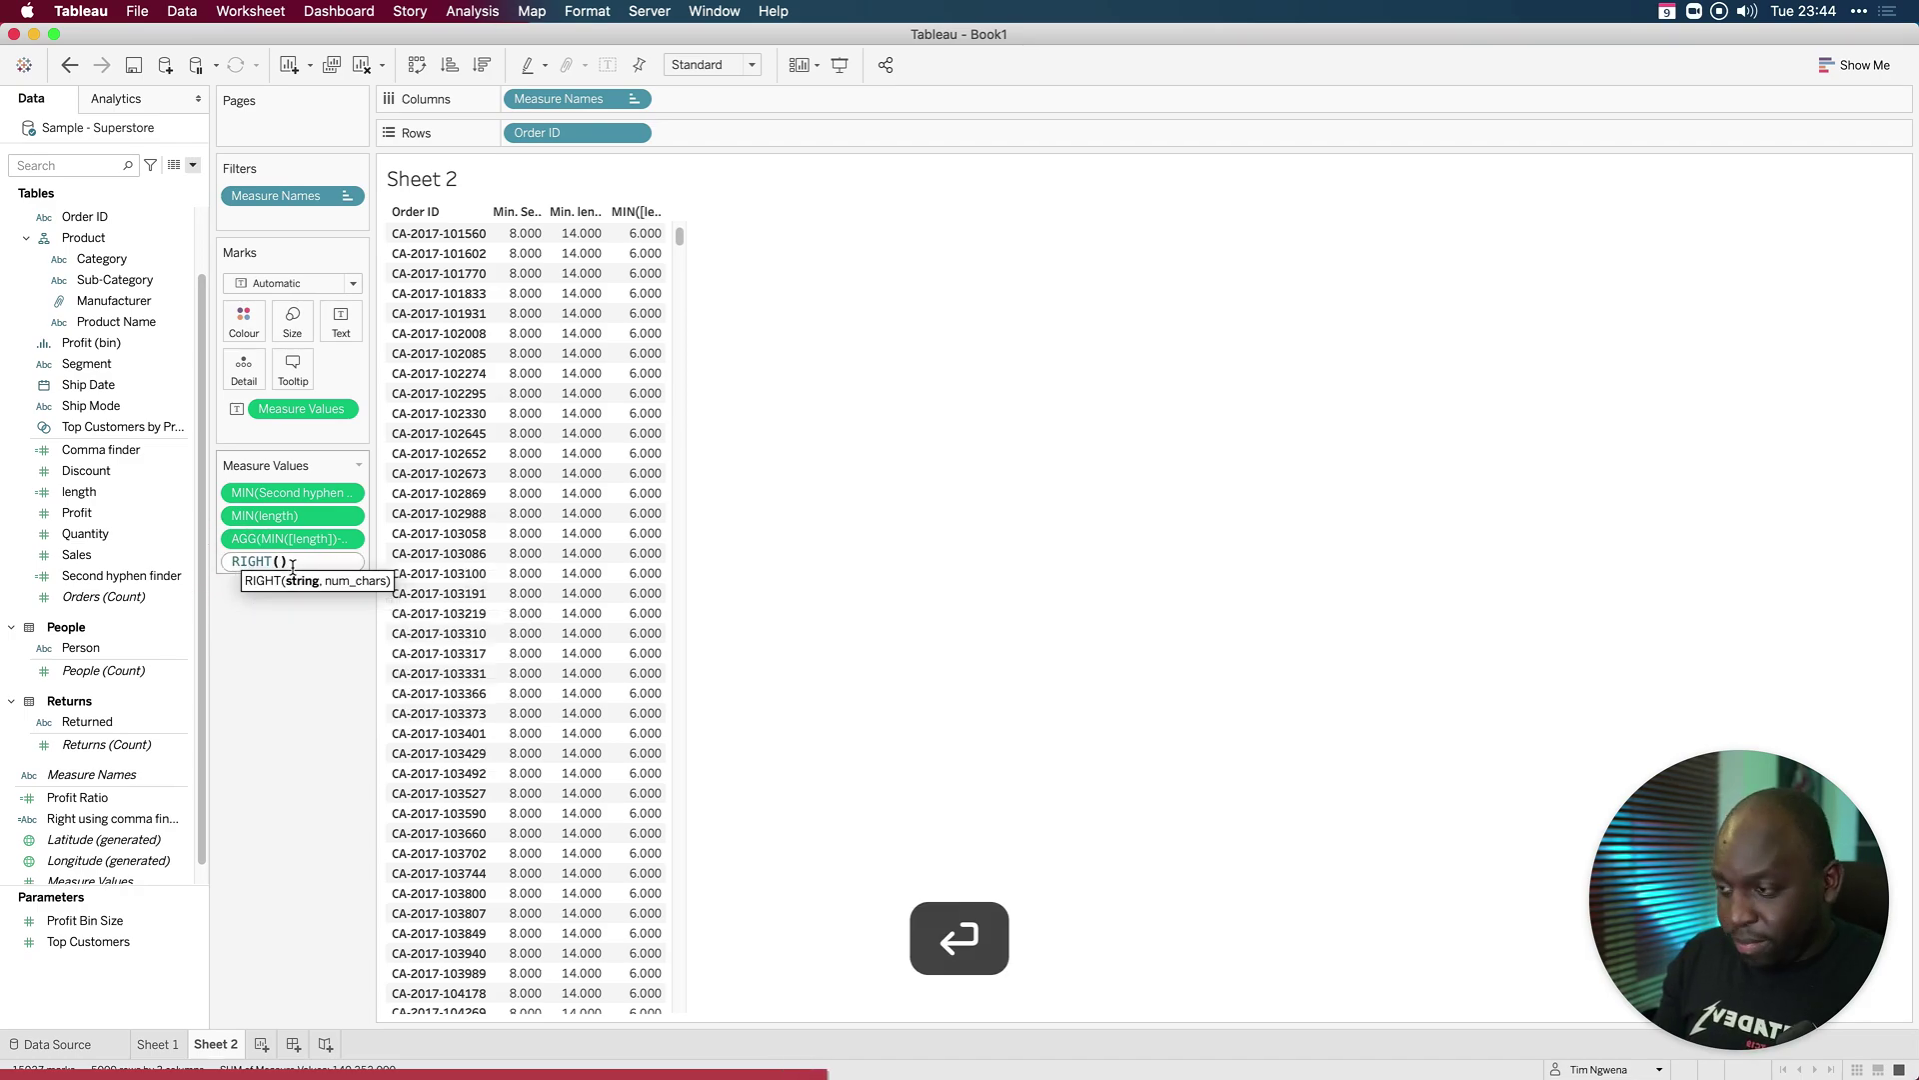
pyautogui.moveTo(292, 539); pyautogui.dragTo(279, 572)
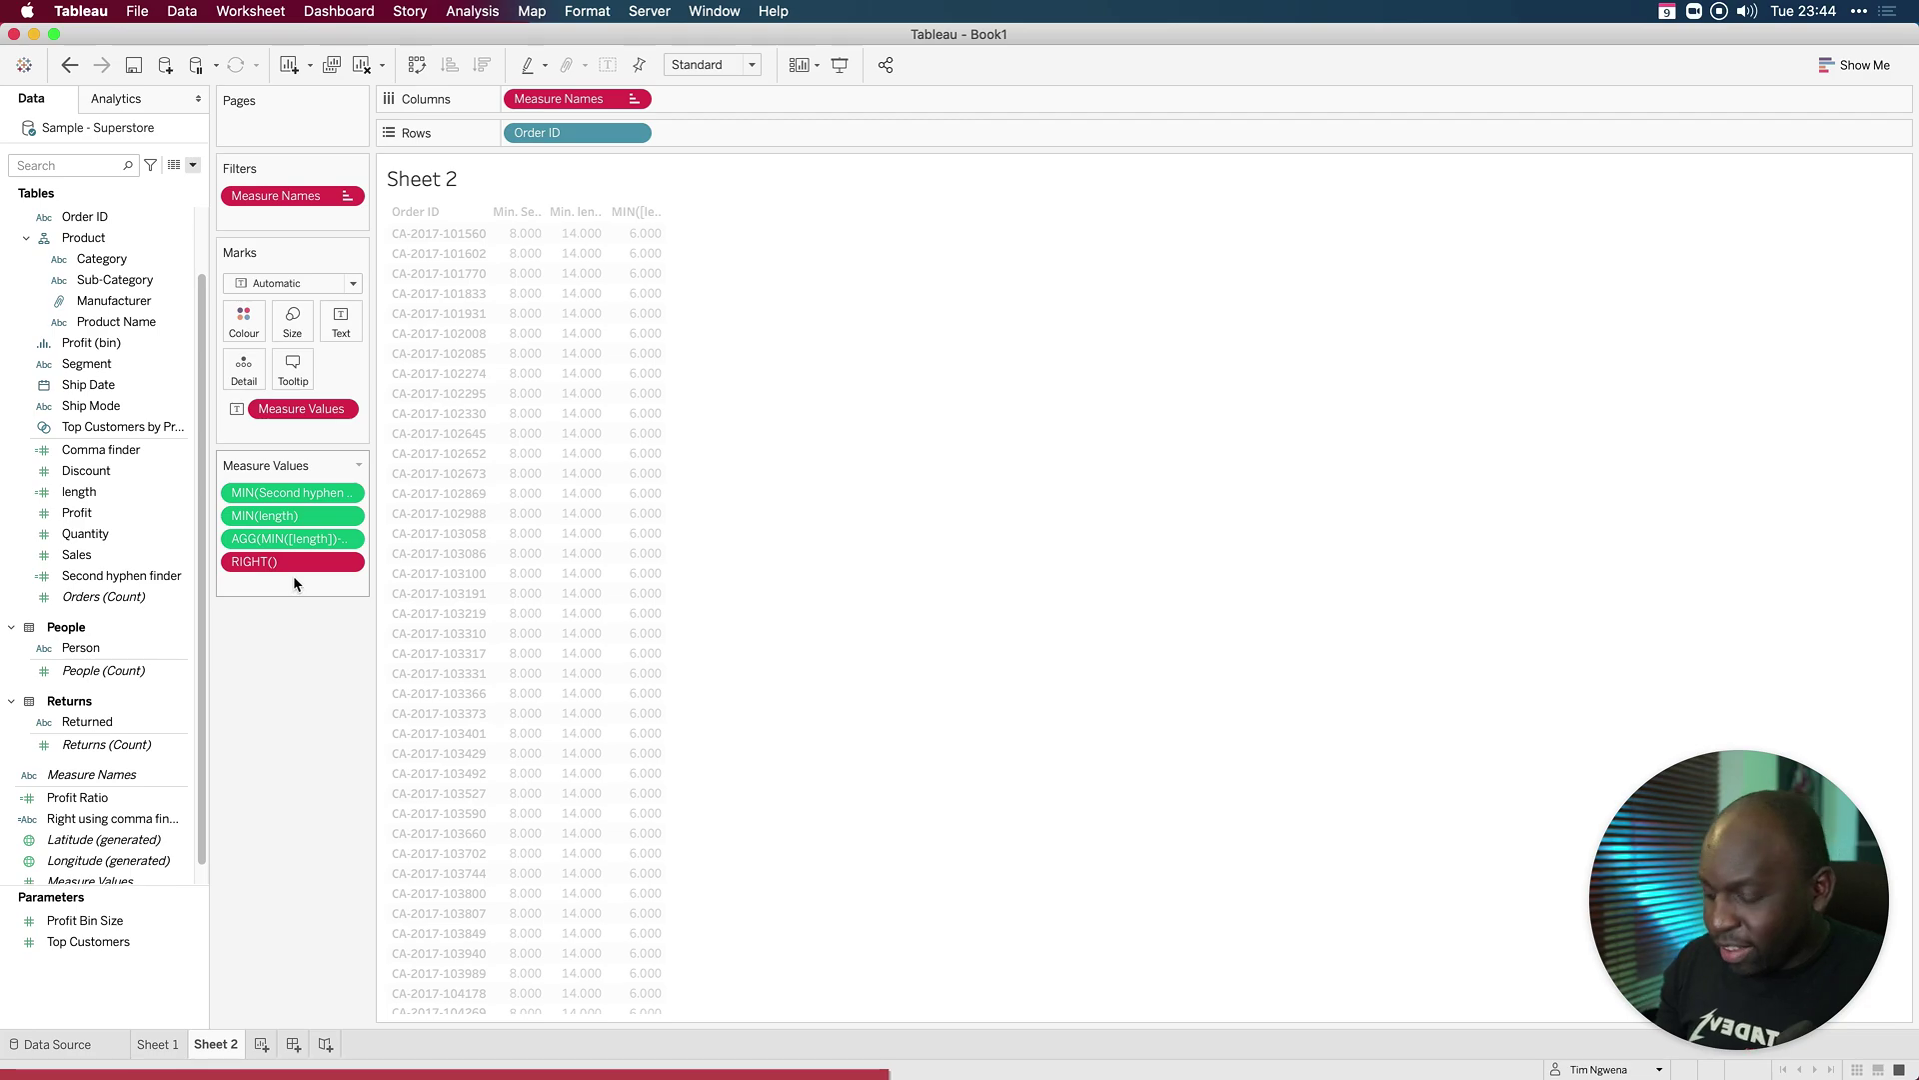
pyautogui.press('super+z')
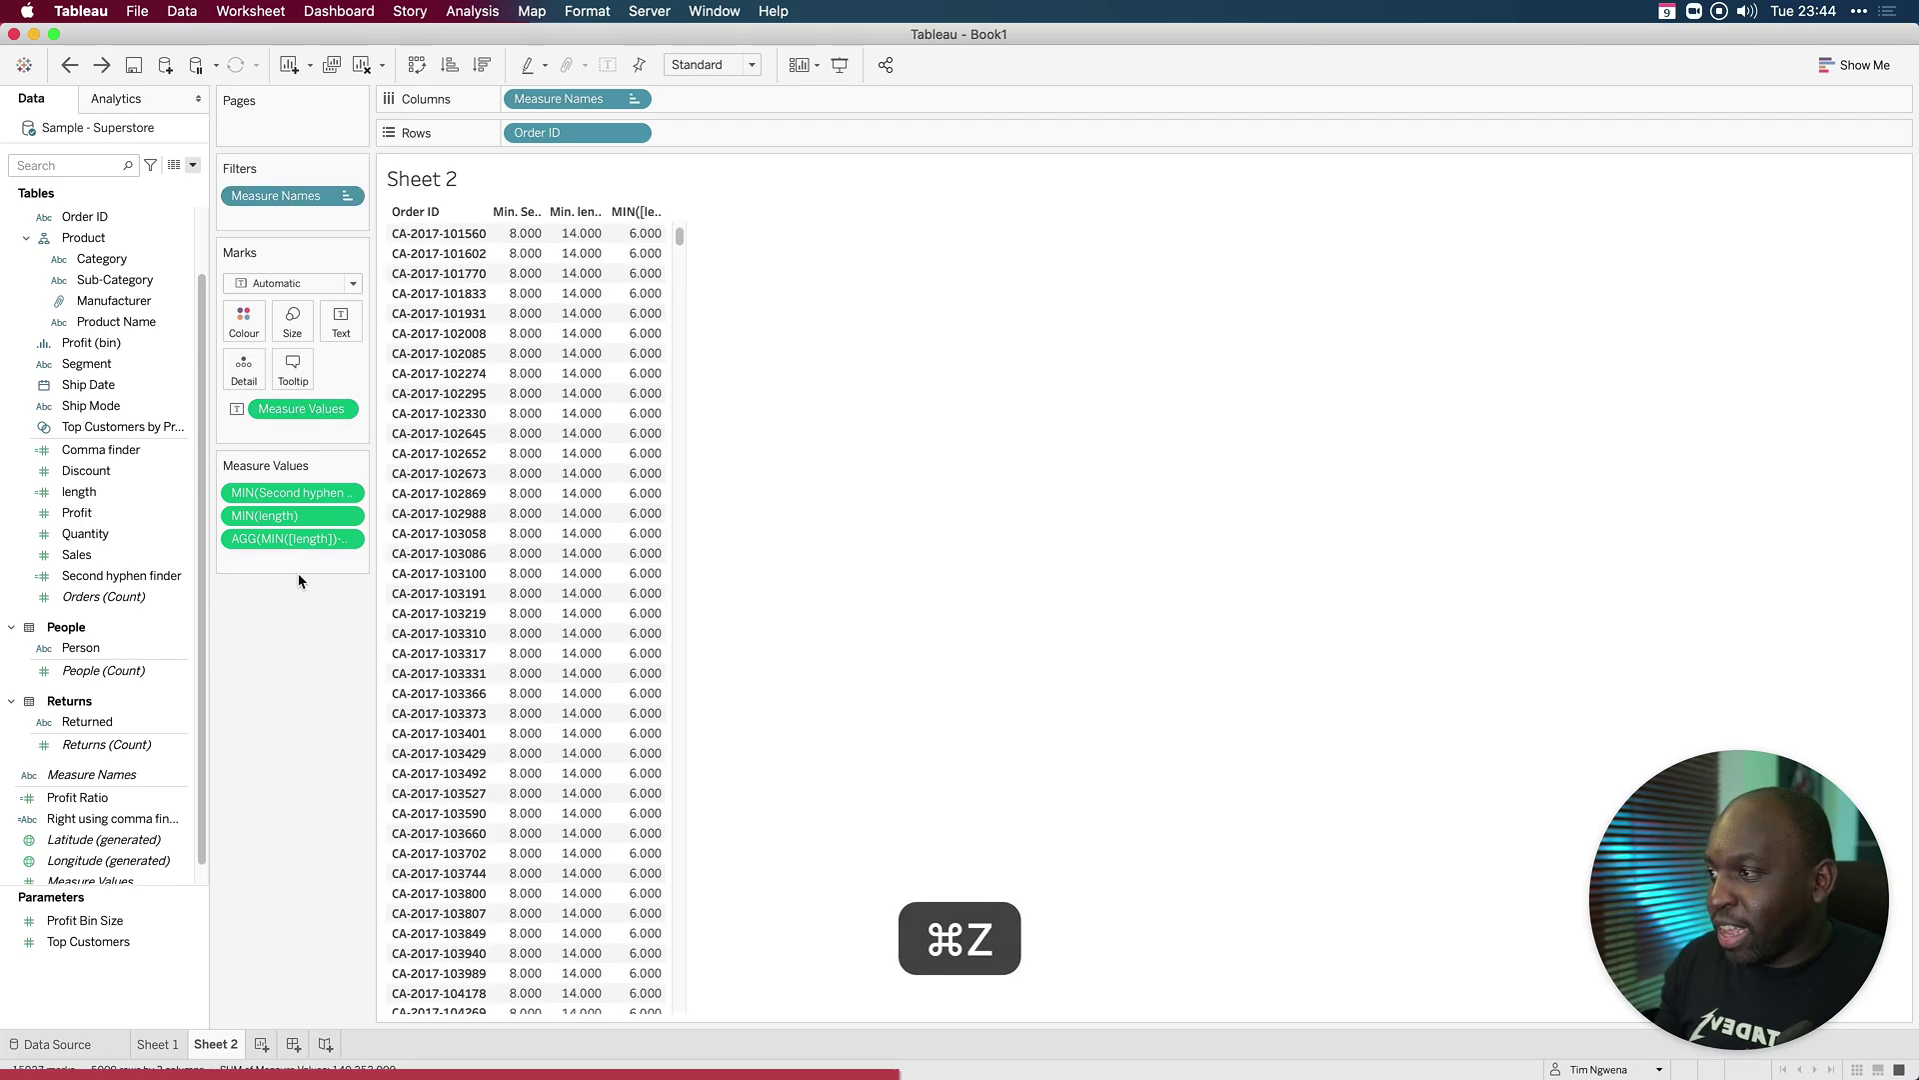
# Step: Start a new calculation with RIGHT containing the length-minus-hyphen expression
pyautogui.click(193, 165)
pyautogui.click(143, 190)
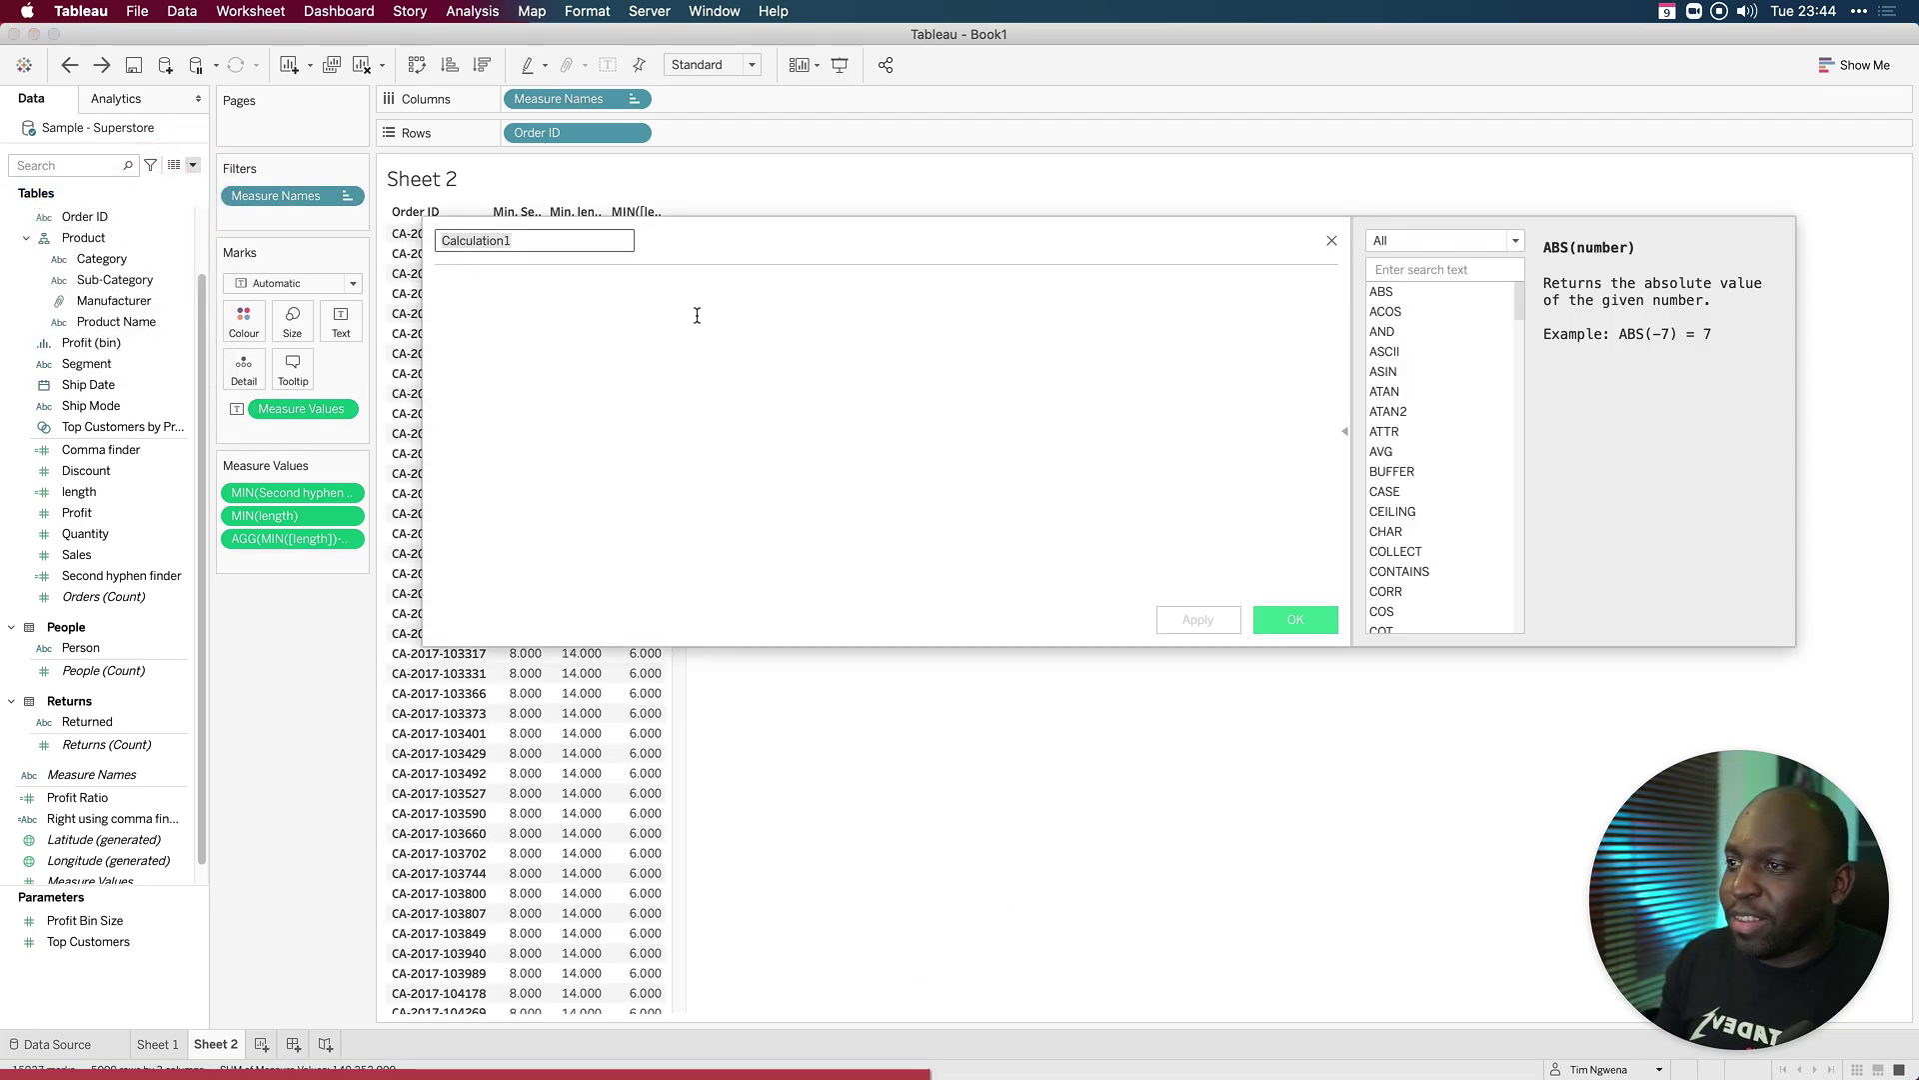
pyautogui.moveTo(788, 244); pyautogui.dragTo(852, 307)
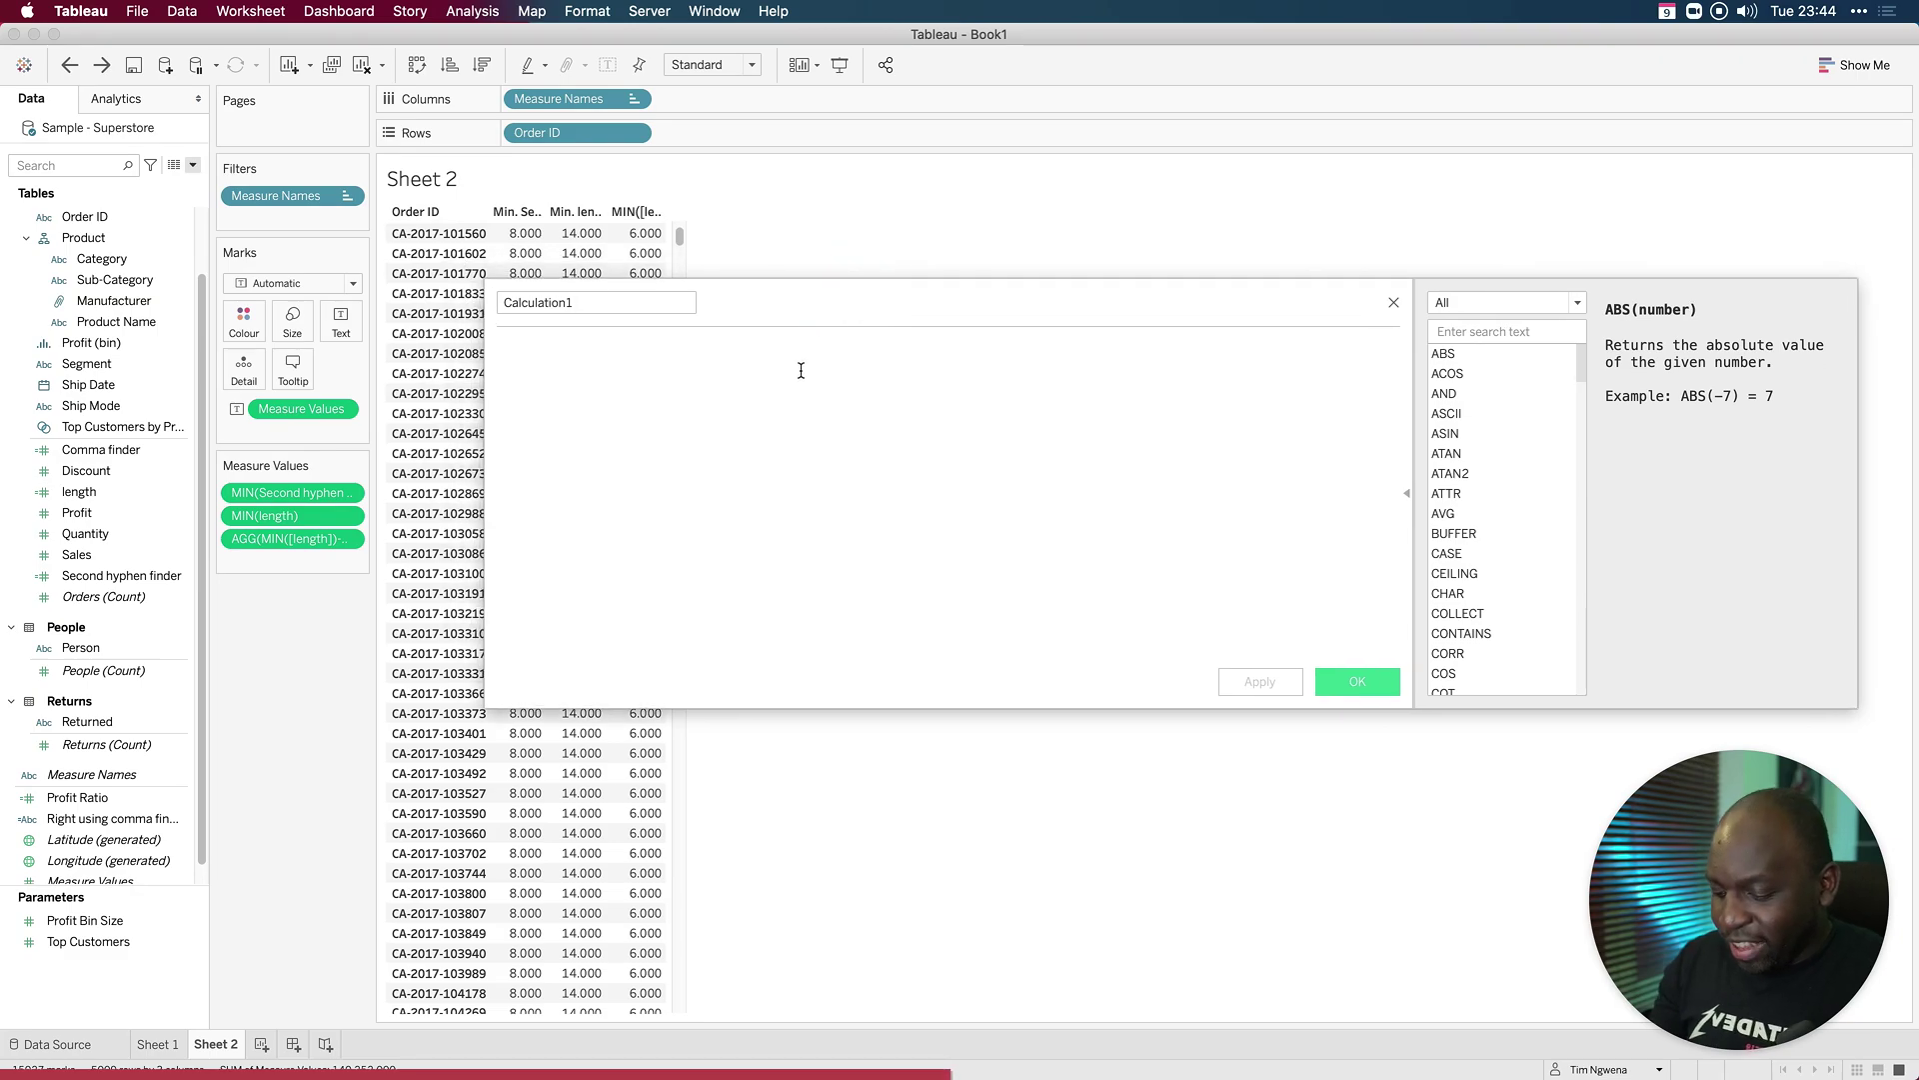
pyautogui.write('right')
pyautogui.press('Return')
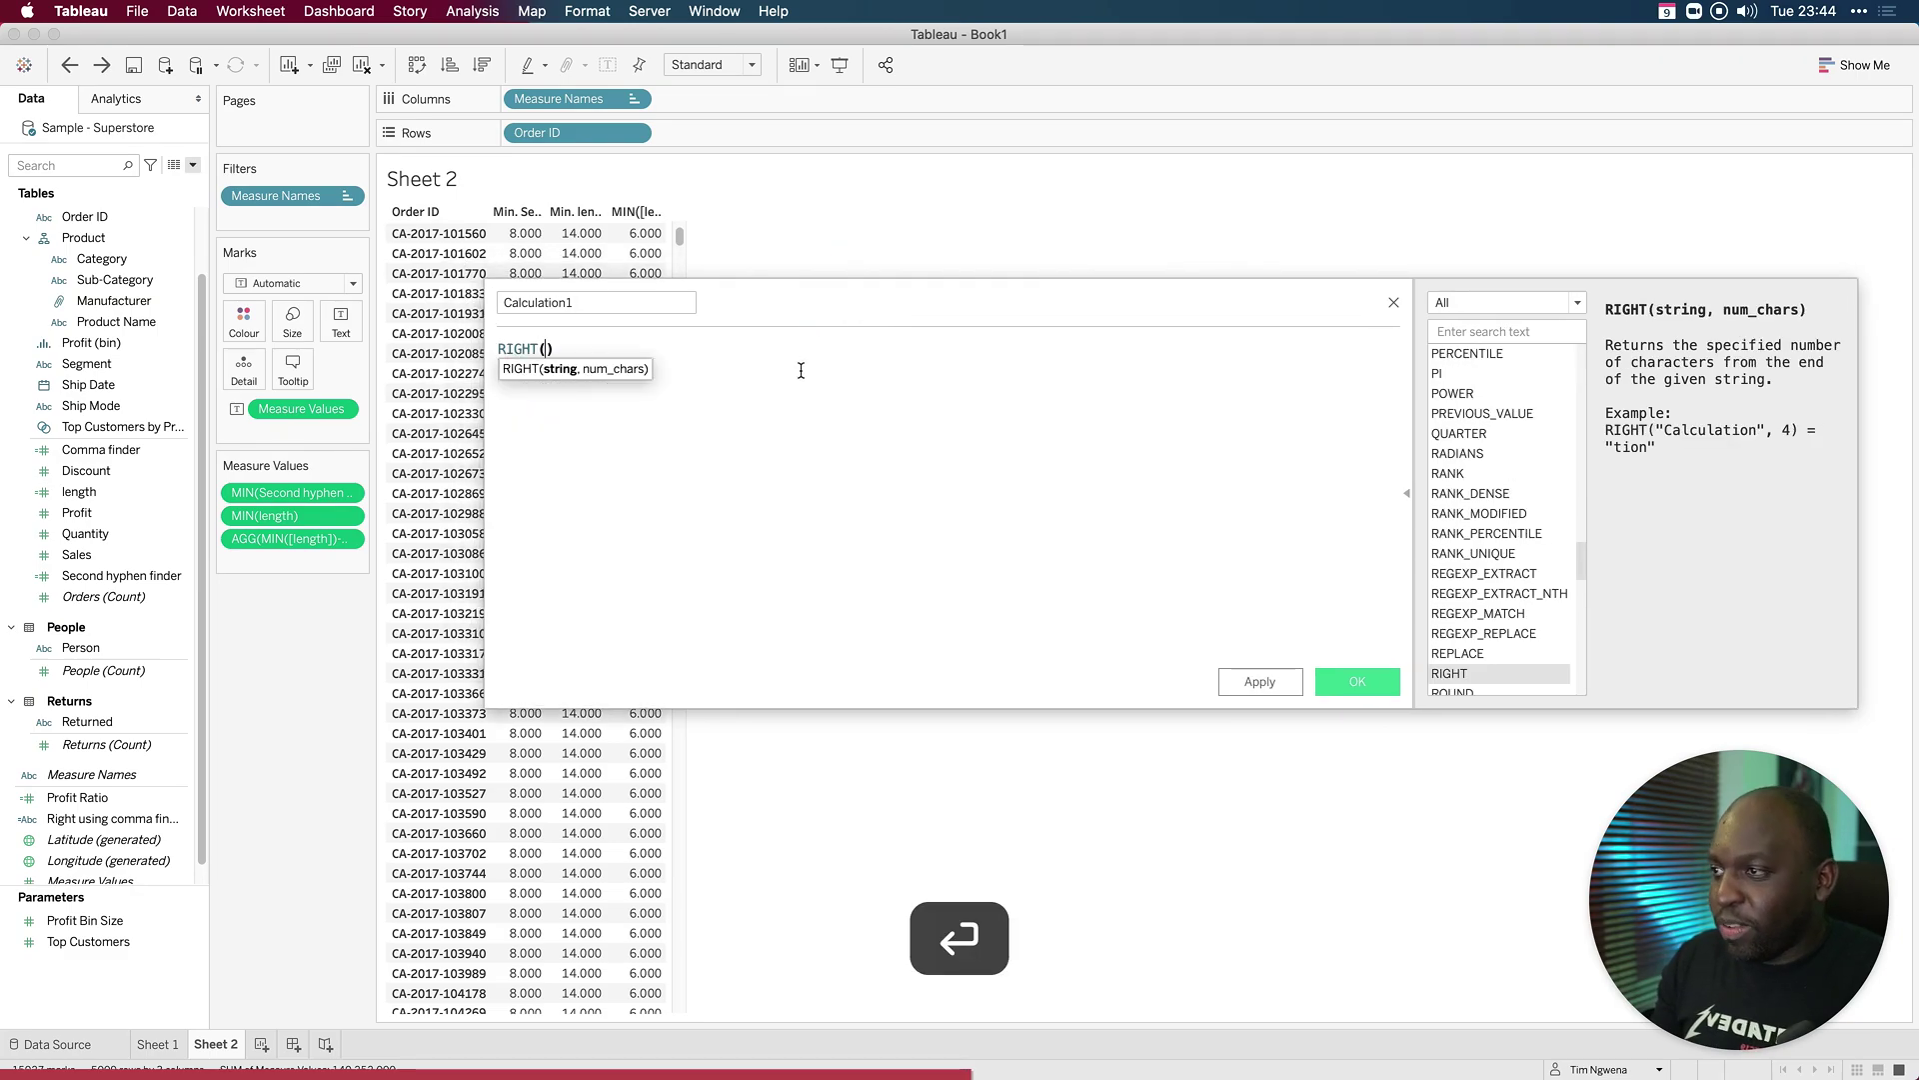
pyautogui.moveTo(292, 539); pyautogui.dragTo(550, 366)
pyautogui.click(735, 508)
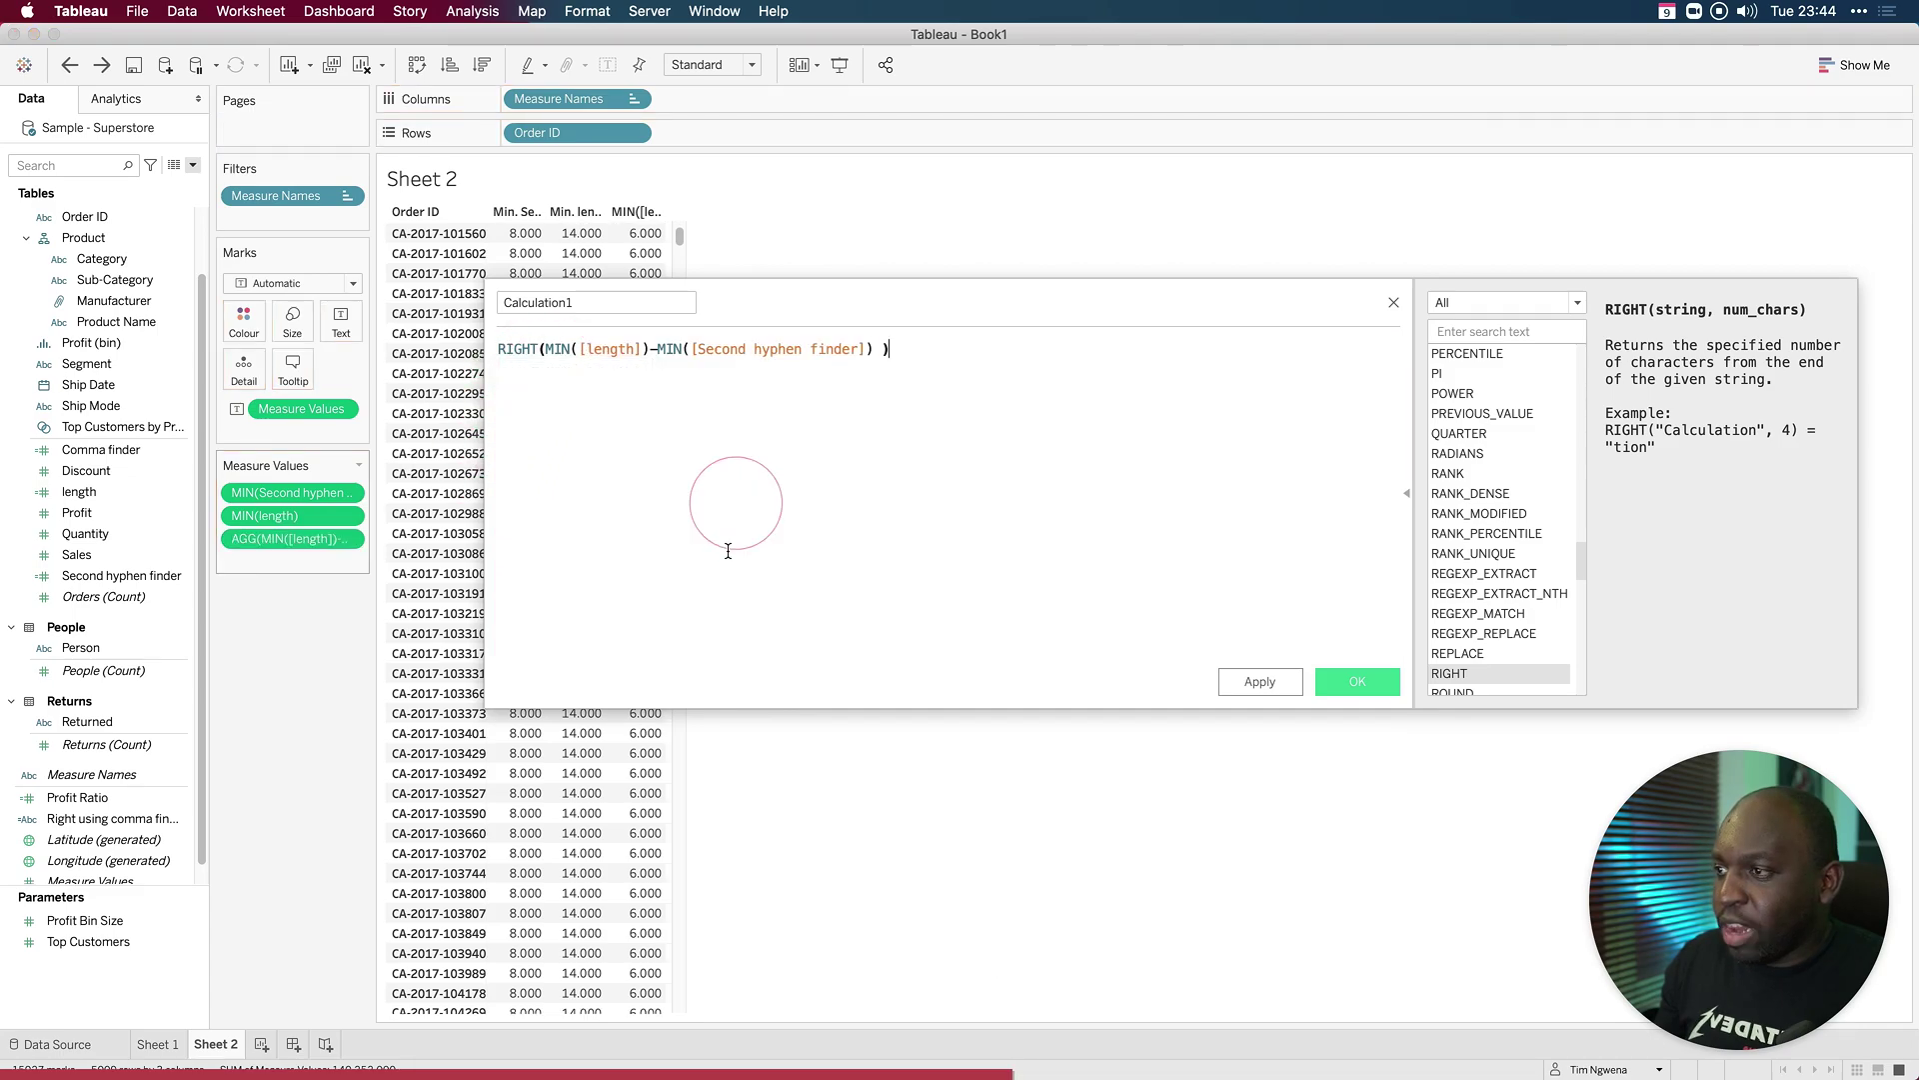
pyautogui.click(650, 684)
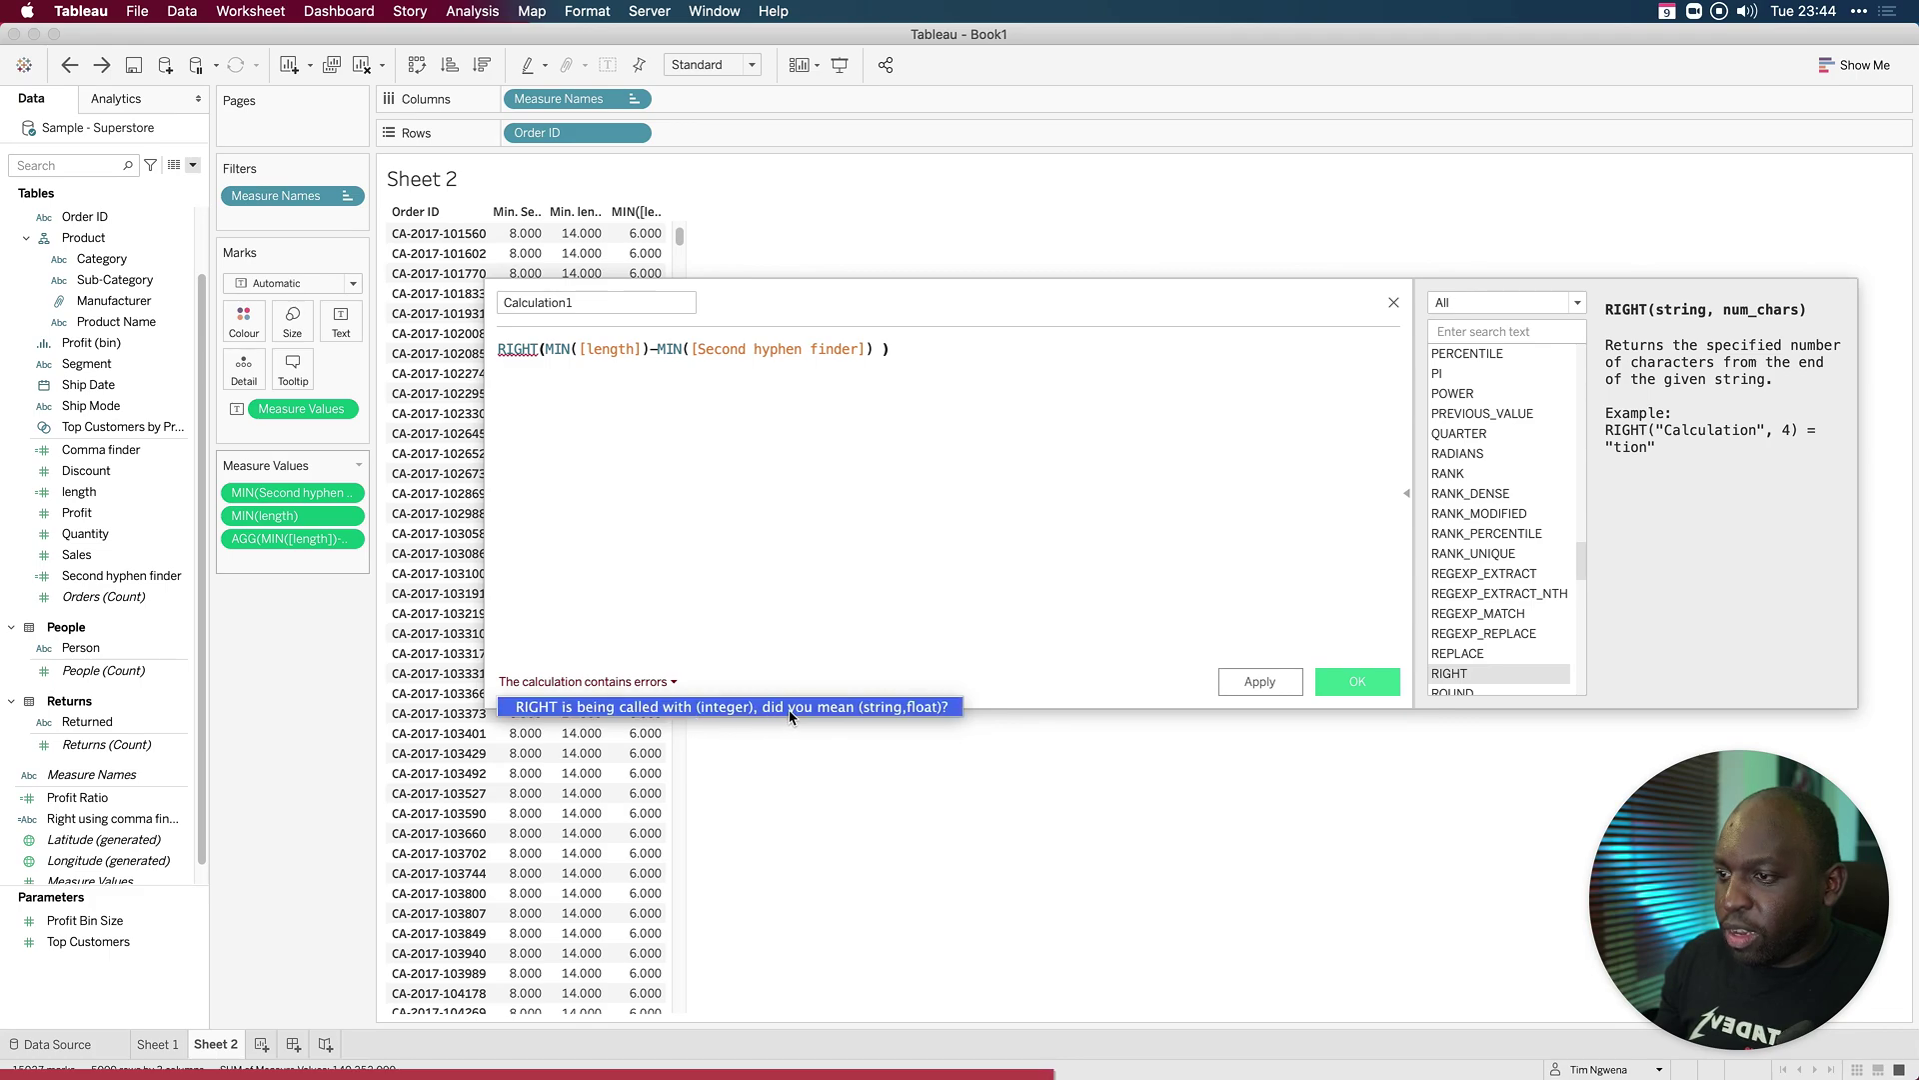
pyautogui.click(565, 412)
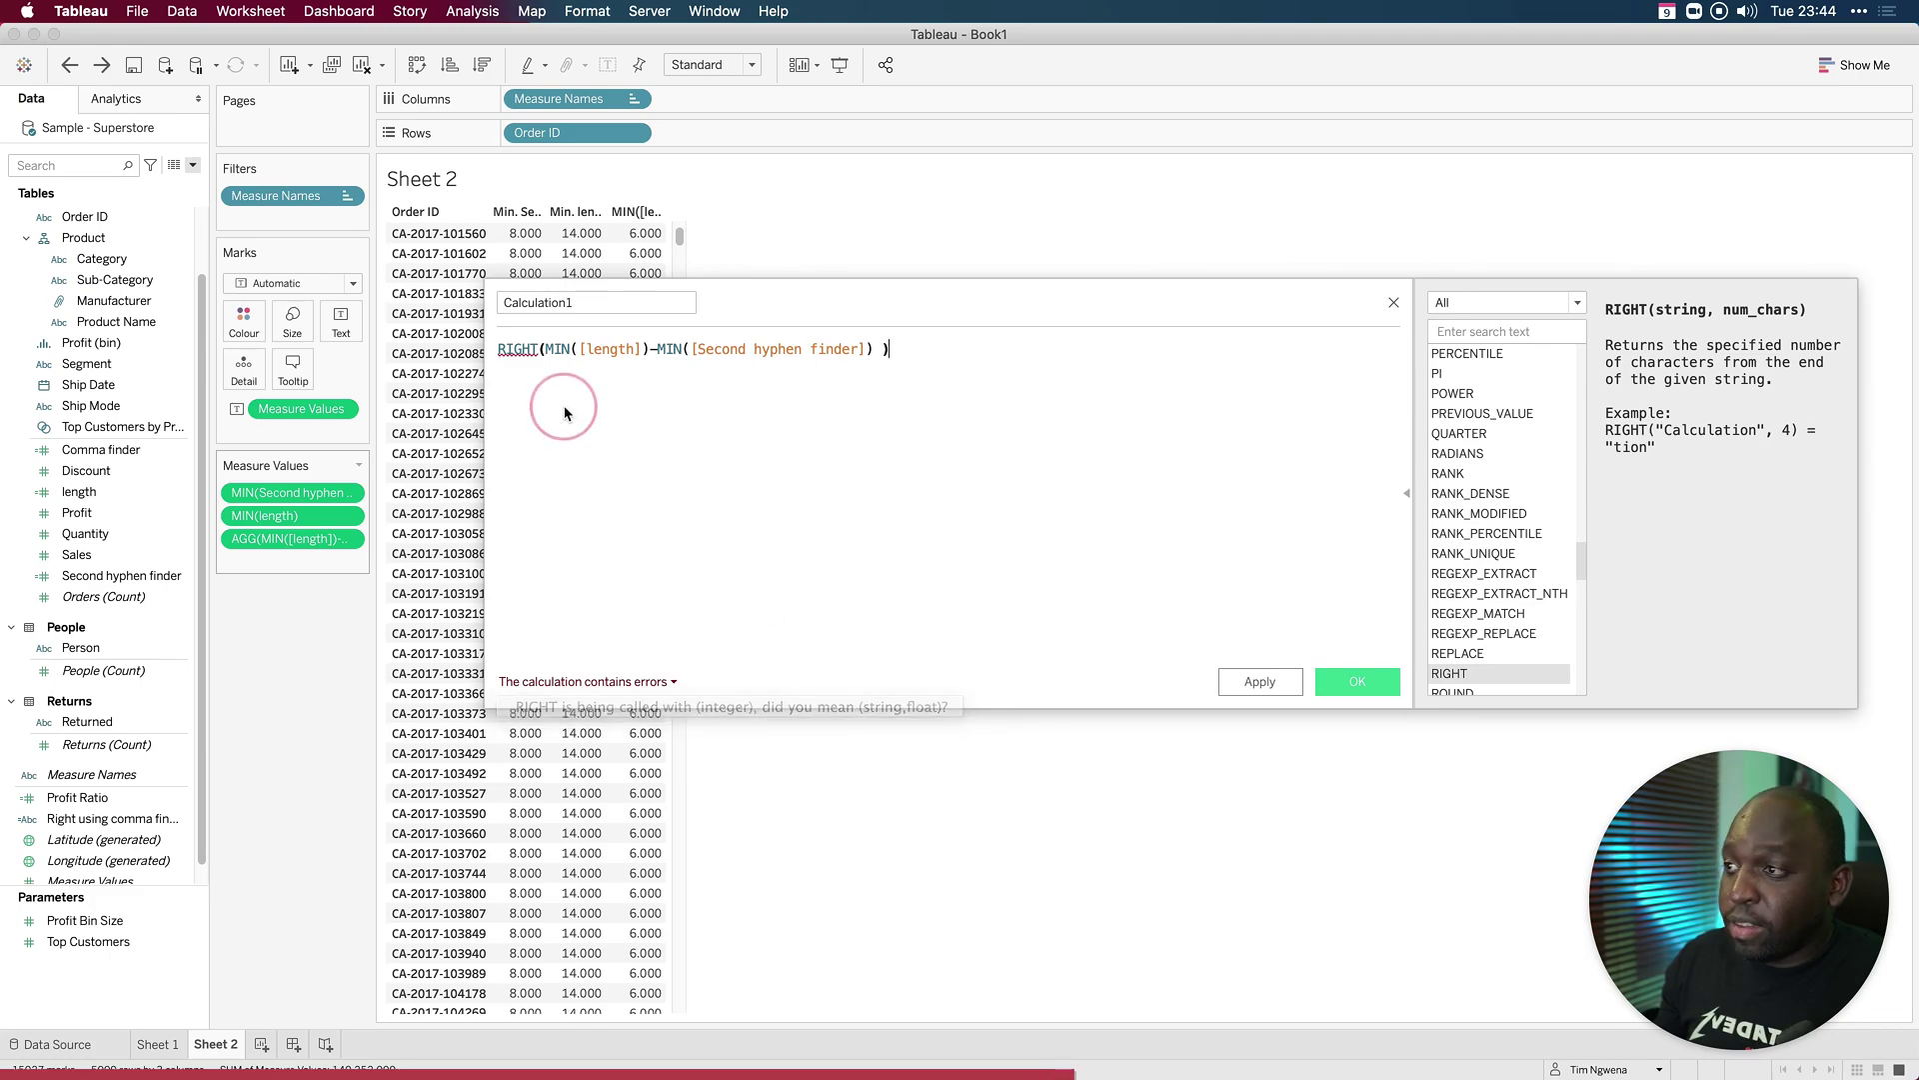
# Step: Insert Order ID as RIGHT's string argument before the length expression
pyautogui.click(544, 350)
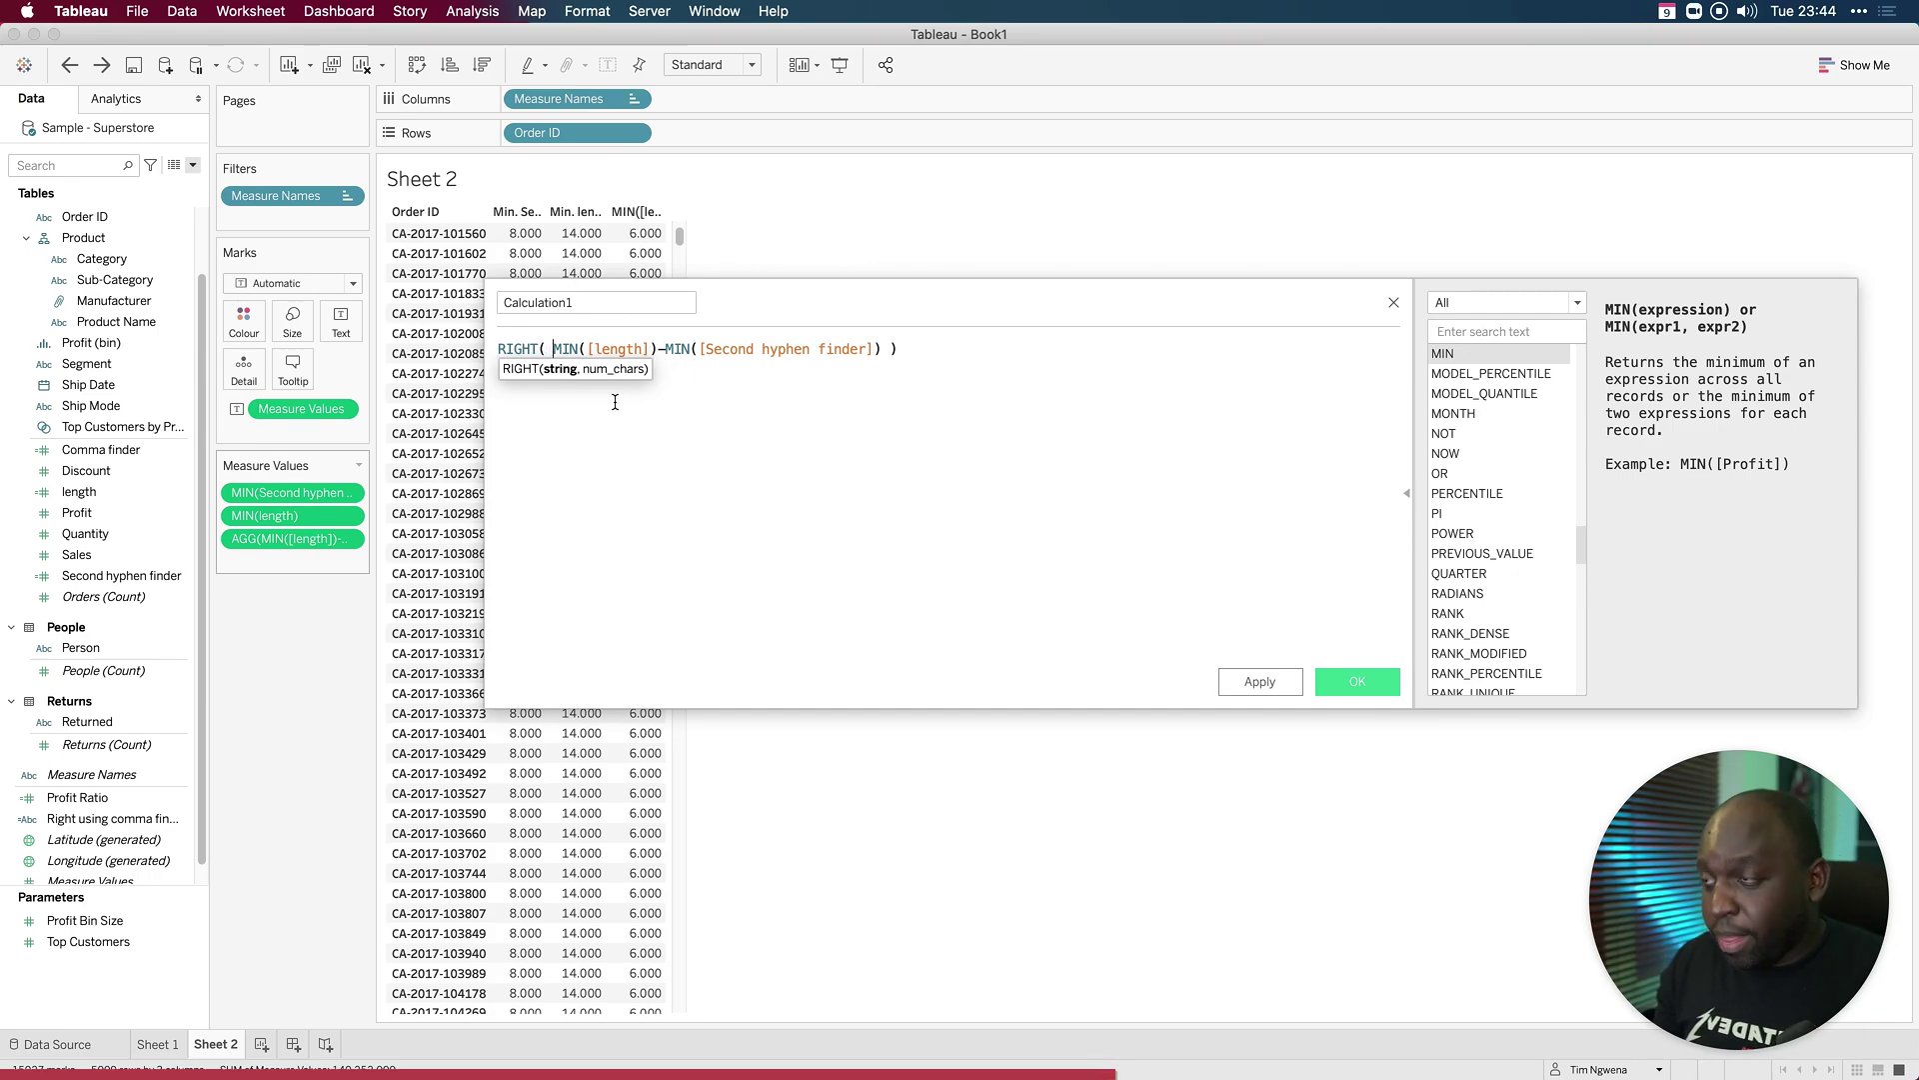
pyautogui.write(',')
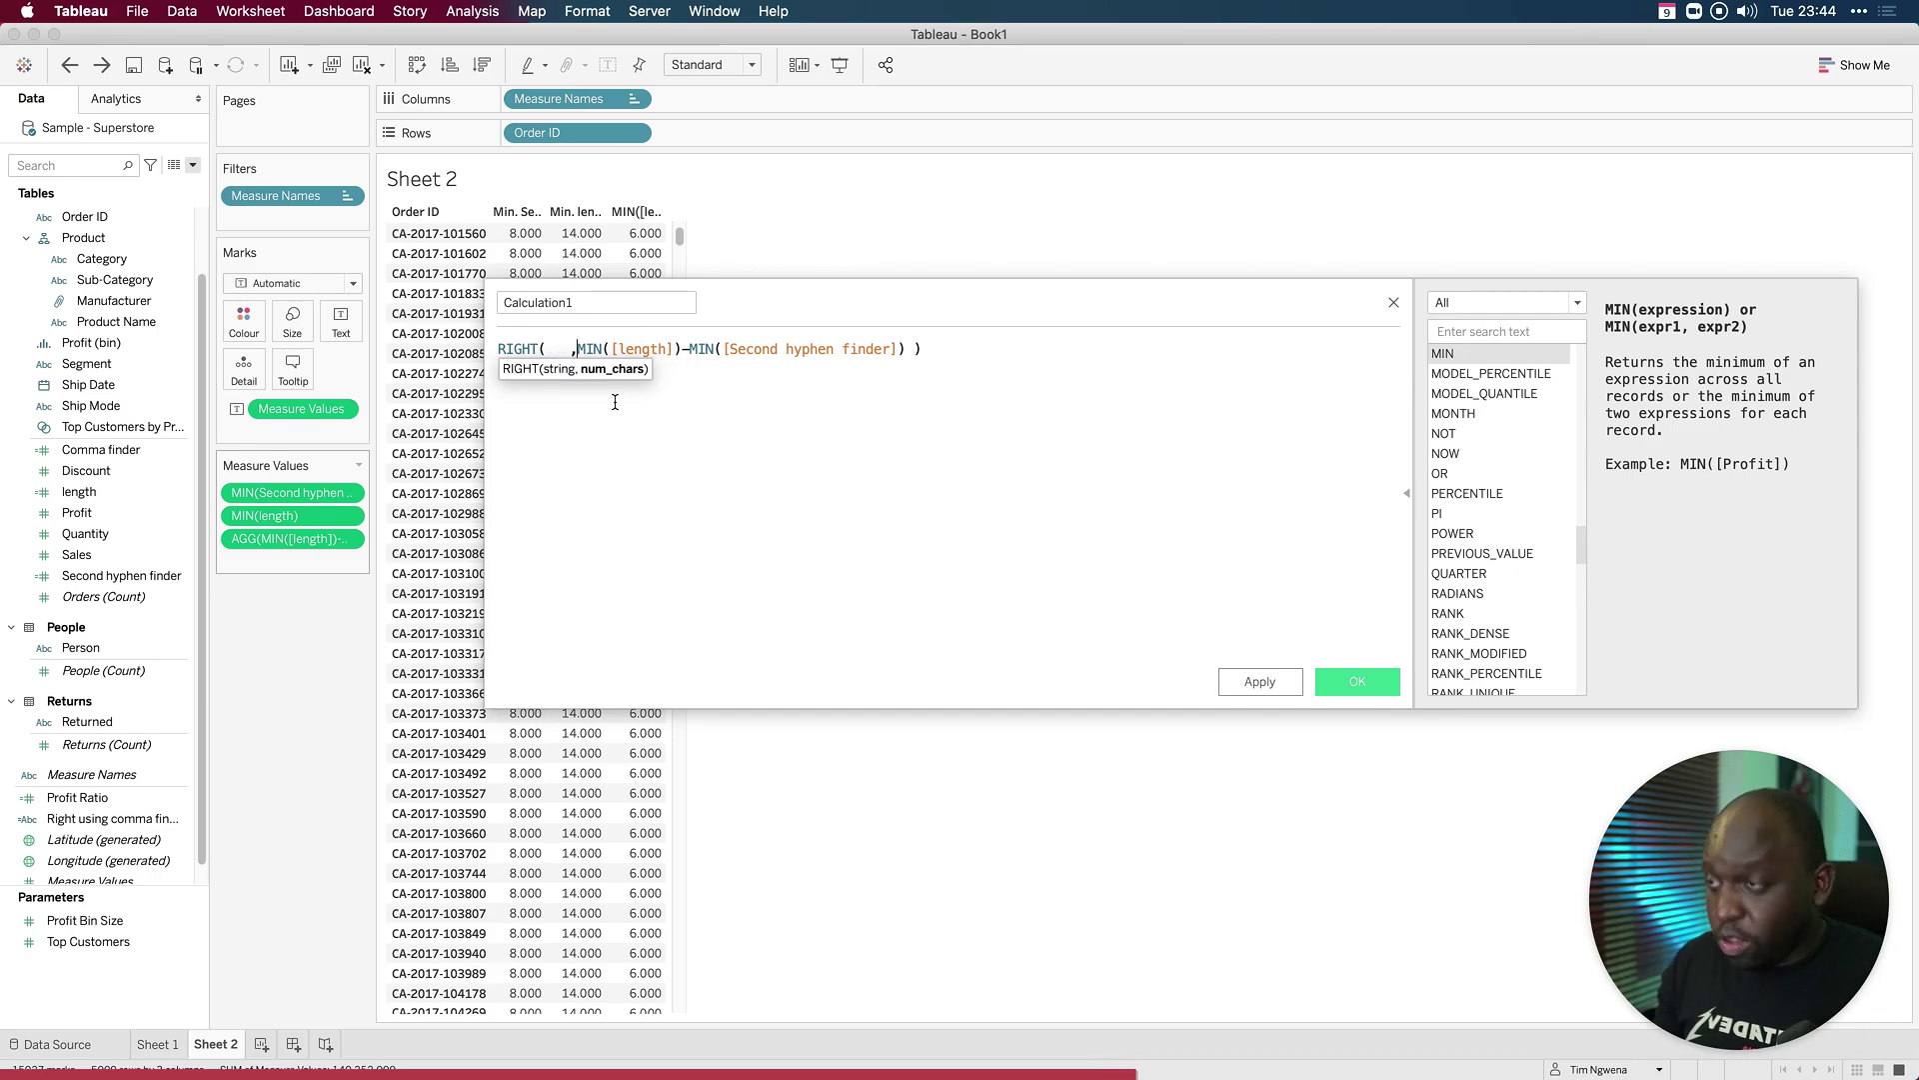
pyautogui.press('Left')
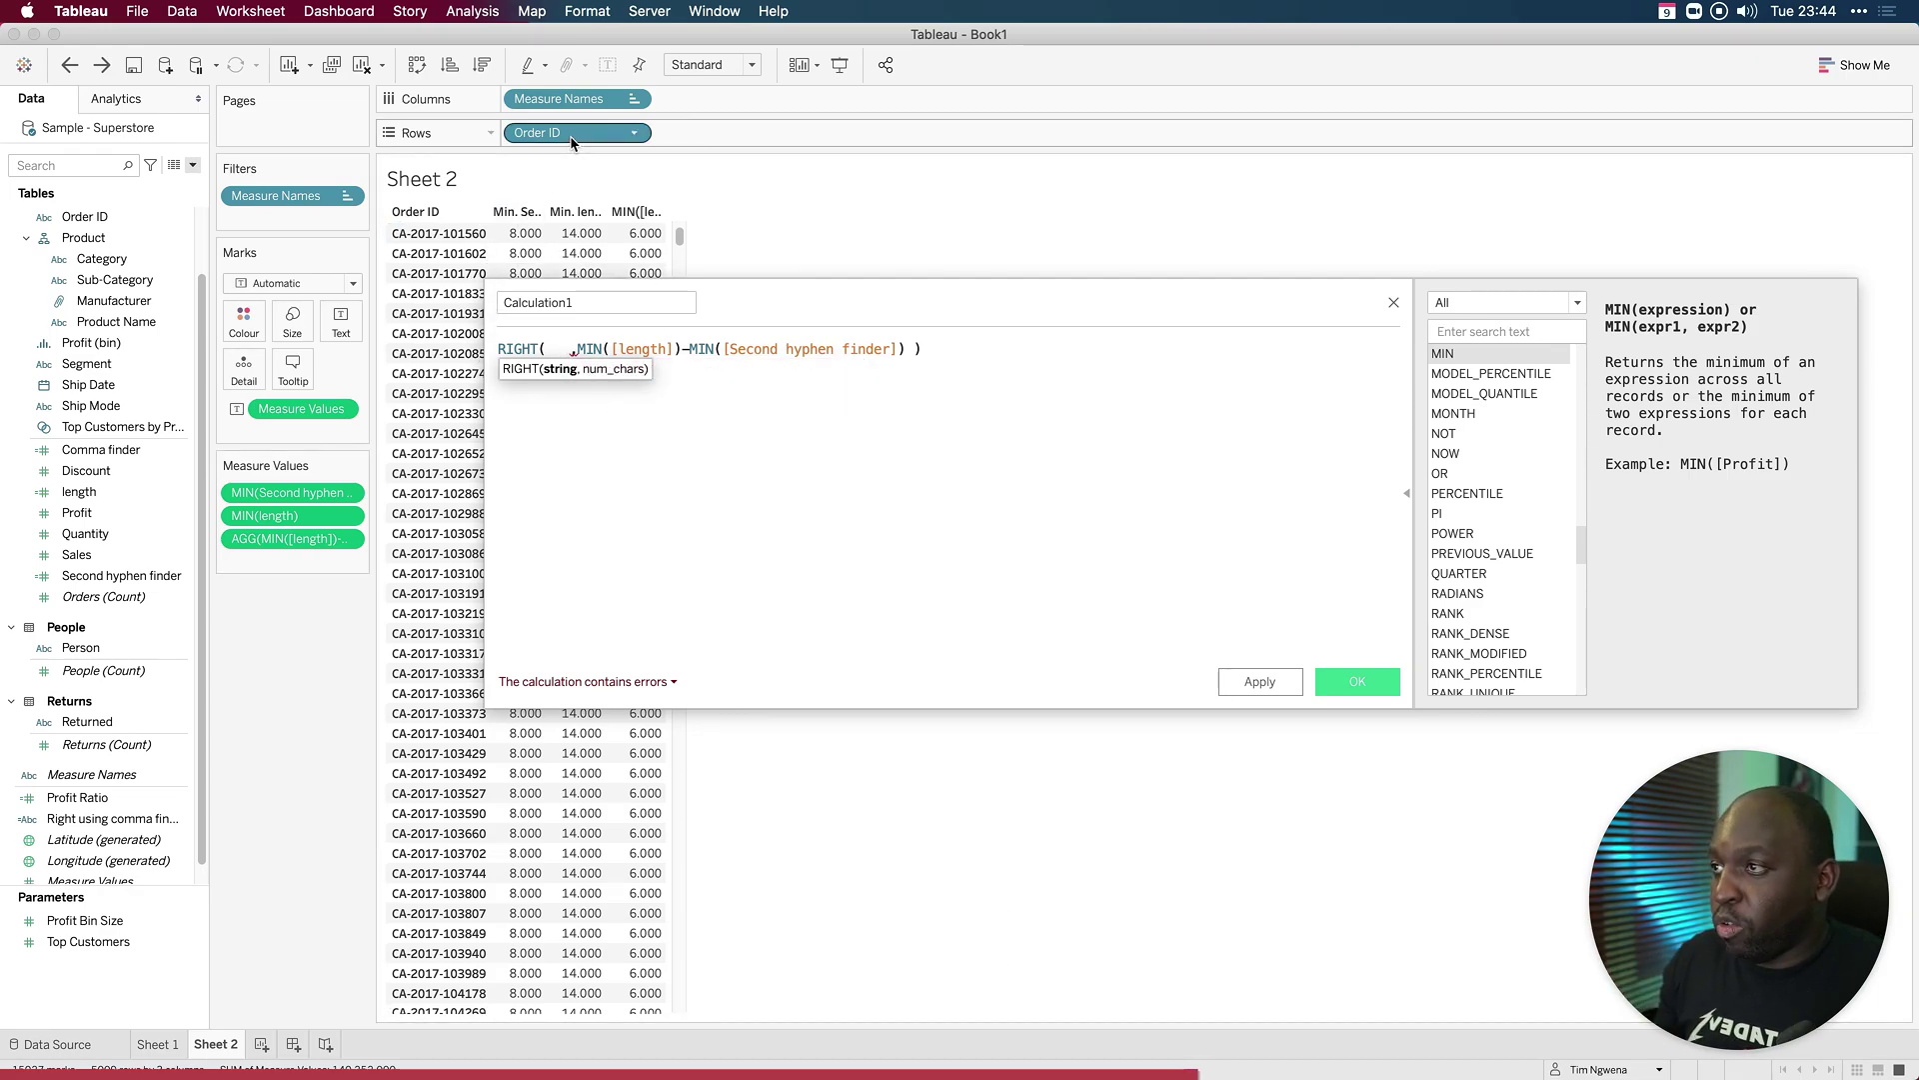
pyautogui.moveTo(571, 140); pyautogui.dragTo(561, 373)
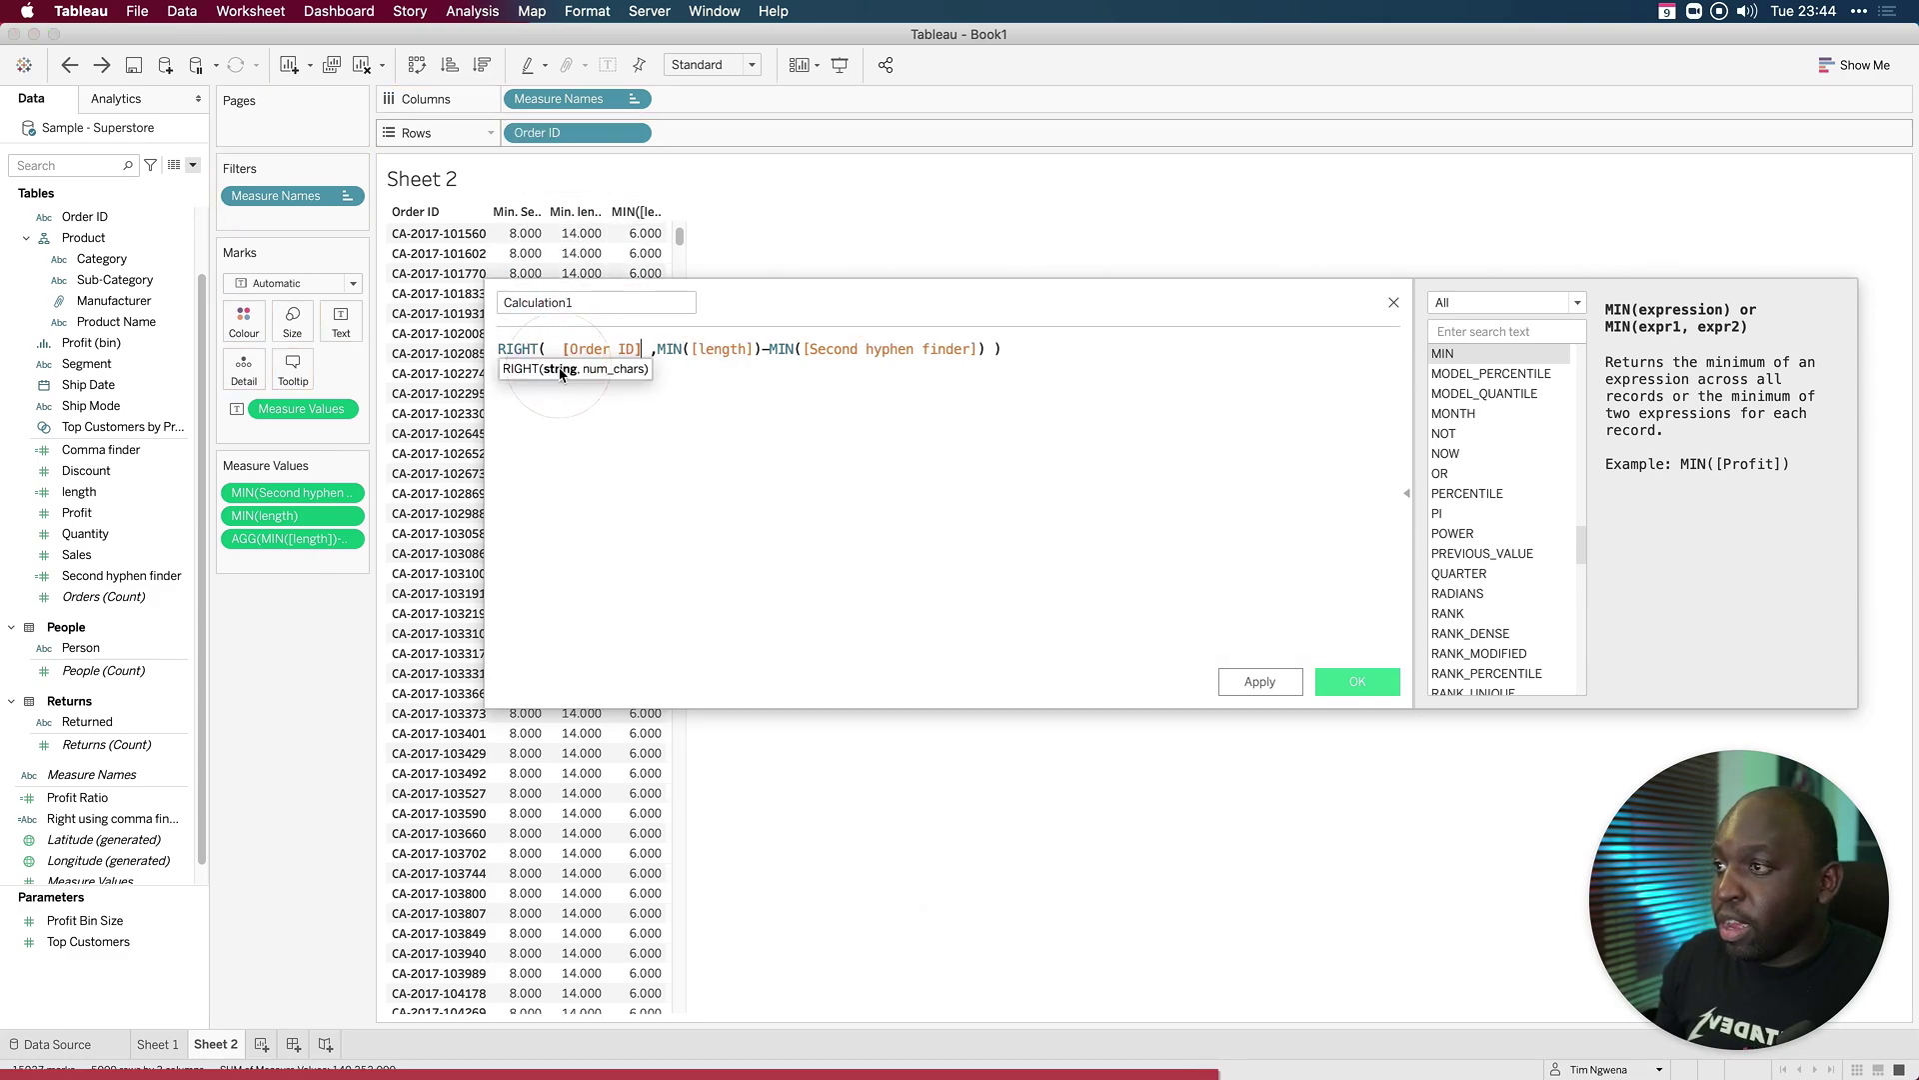
pyautogui.click(644, 685)
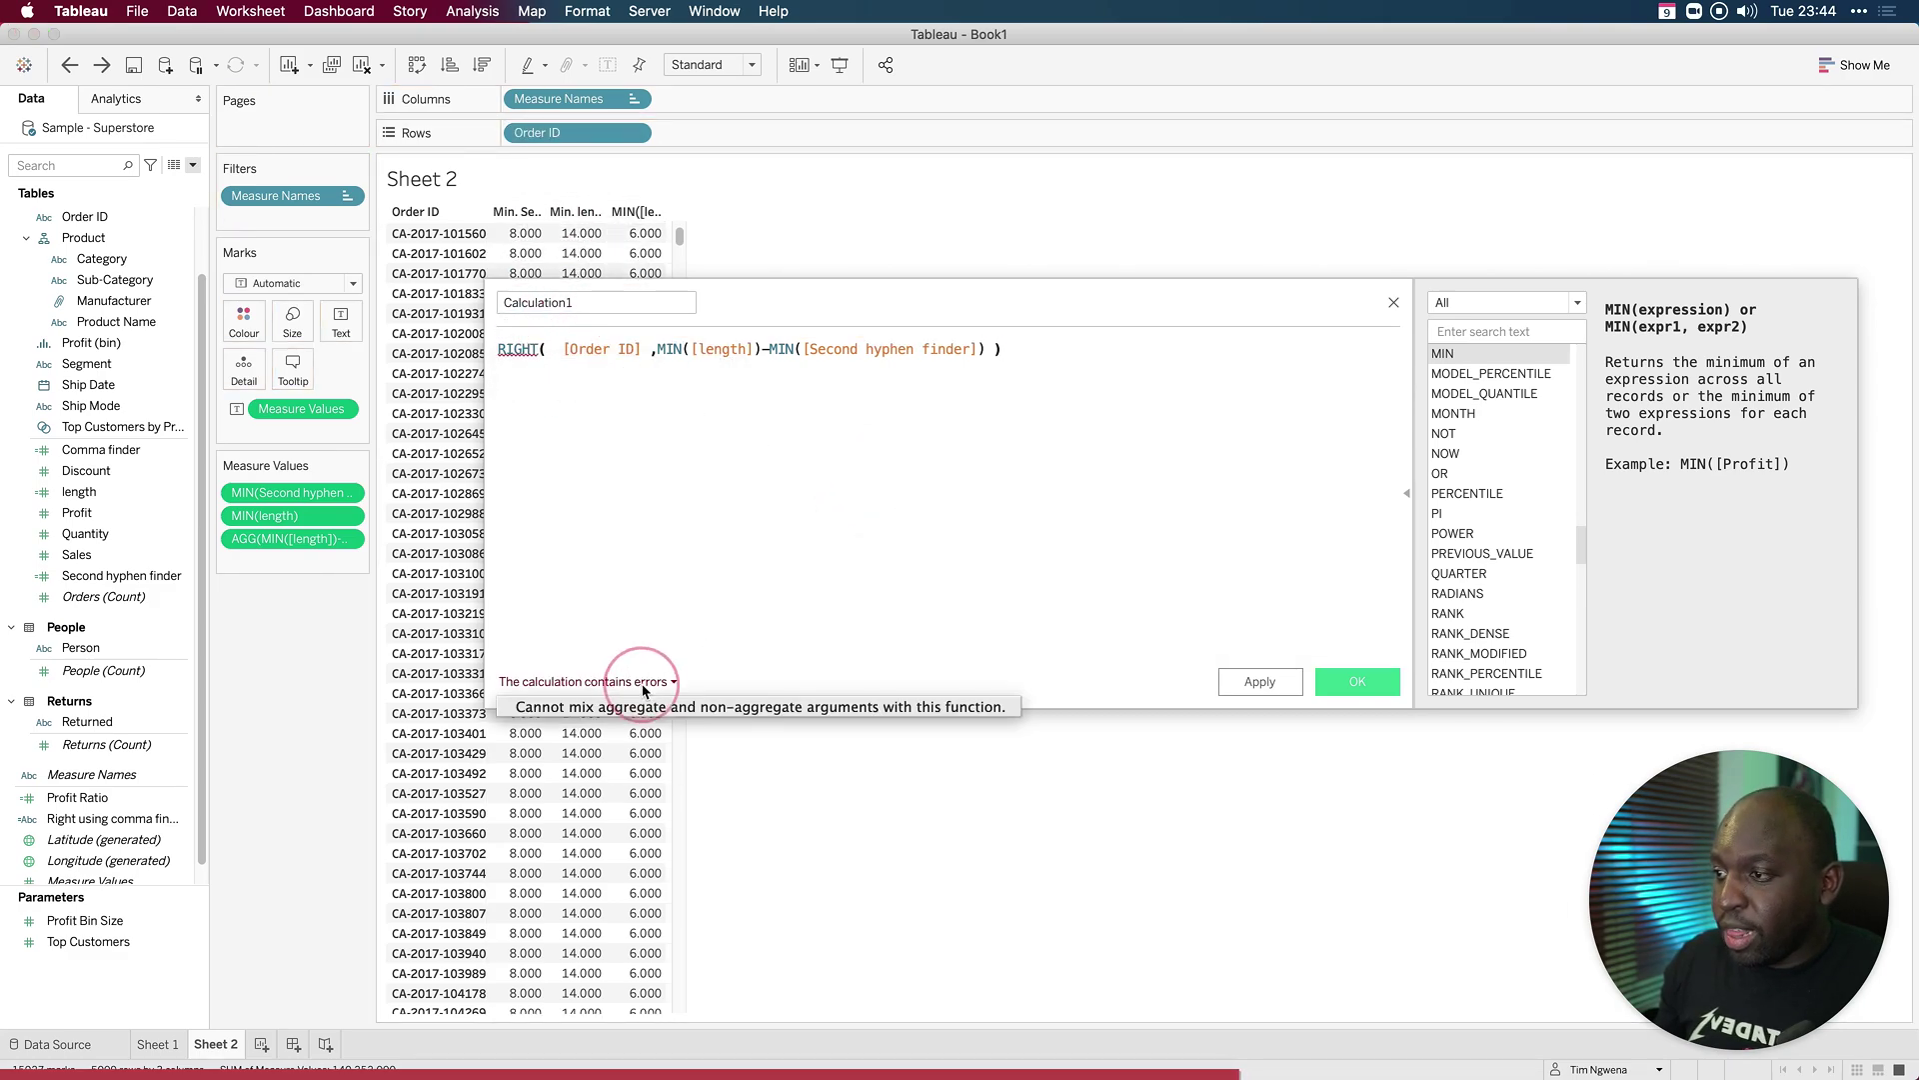
pyautogui.click(607, 426)
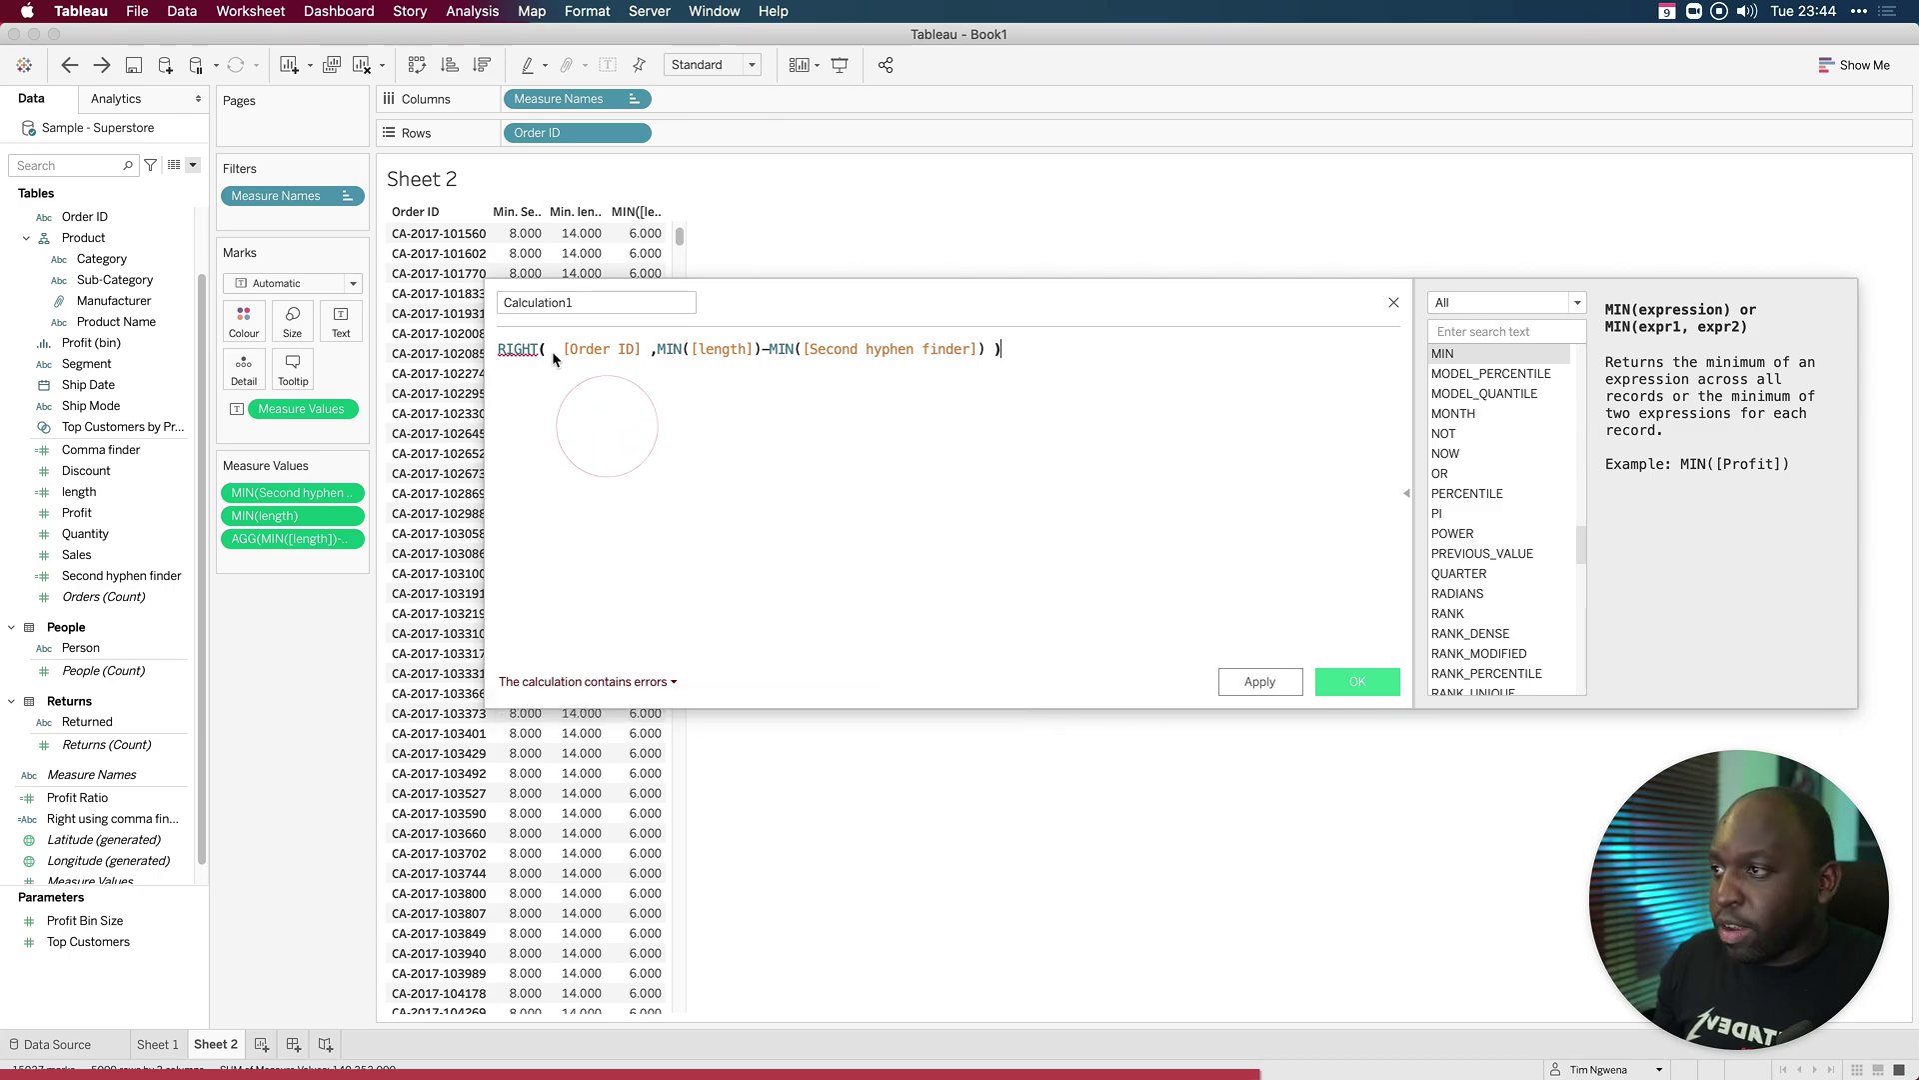
# Step: Wrap Order ID in ATTR() and tidy spacing so the formula becomes valid
pyautogui.click(555, 358)
pyautogui.write('ATTR')
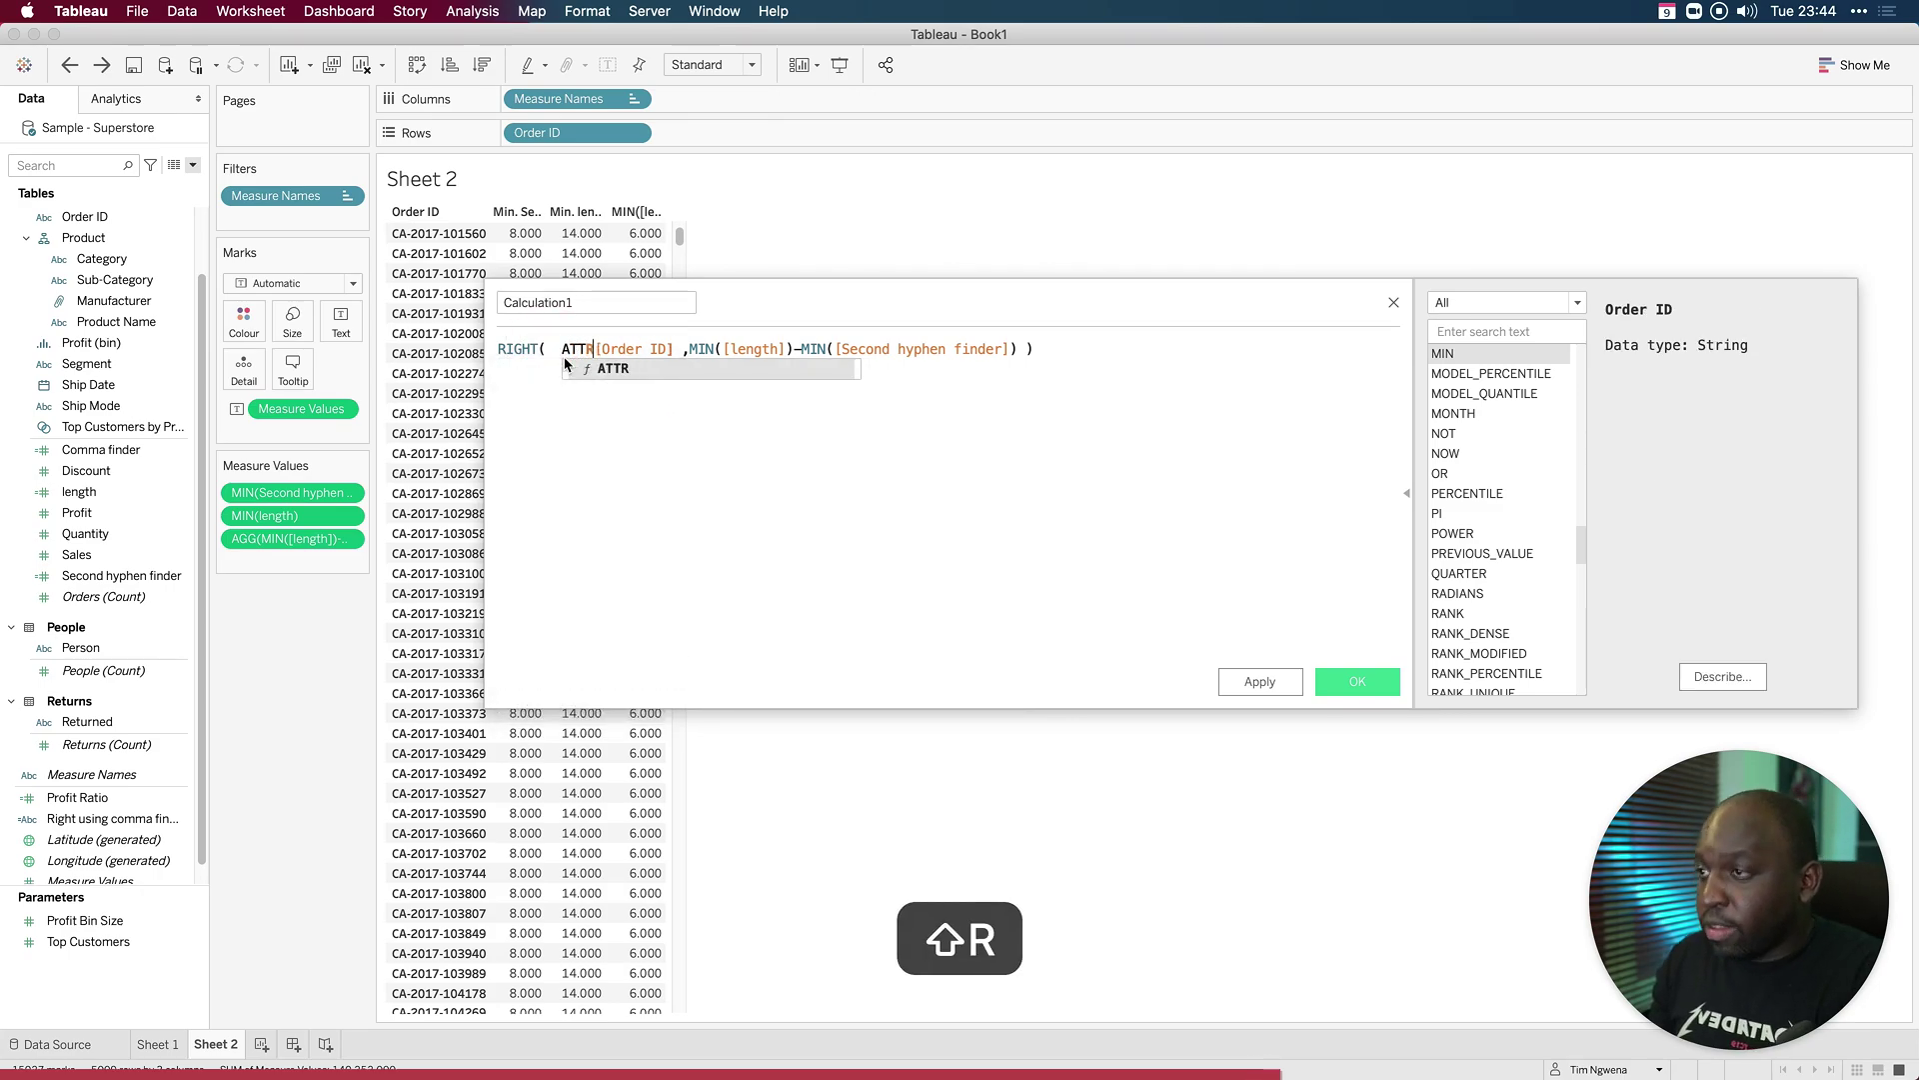
pyautogui.write('(')
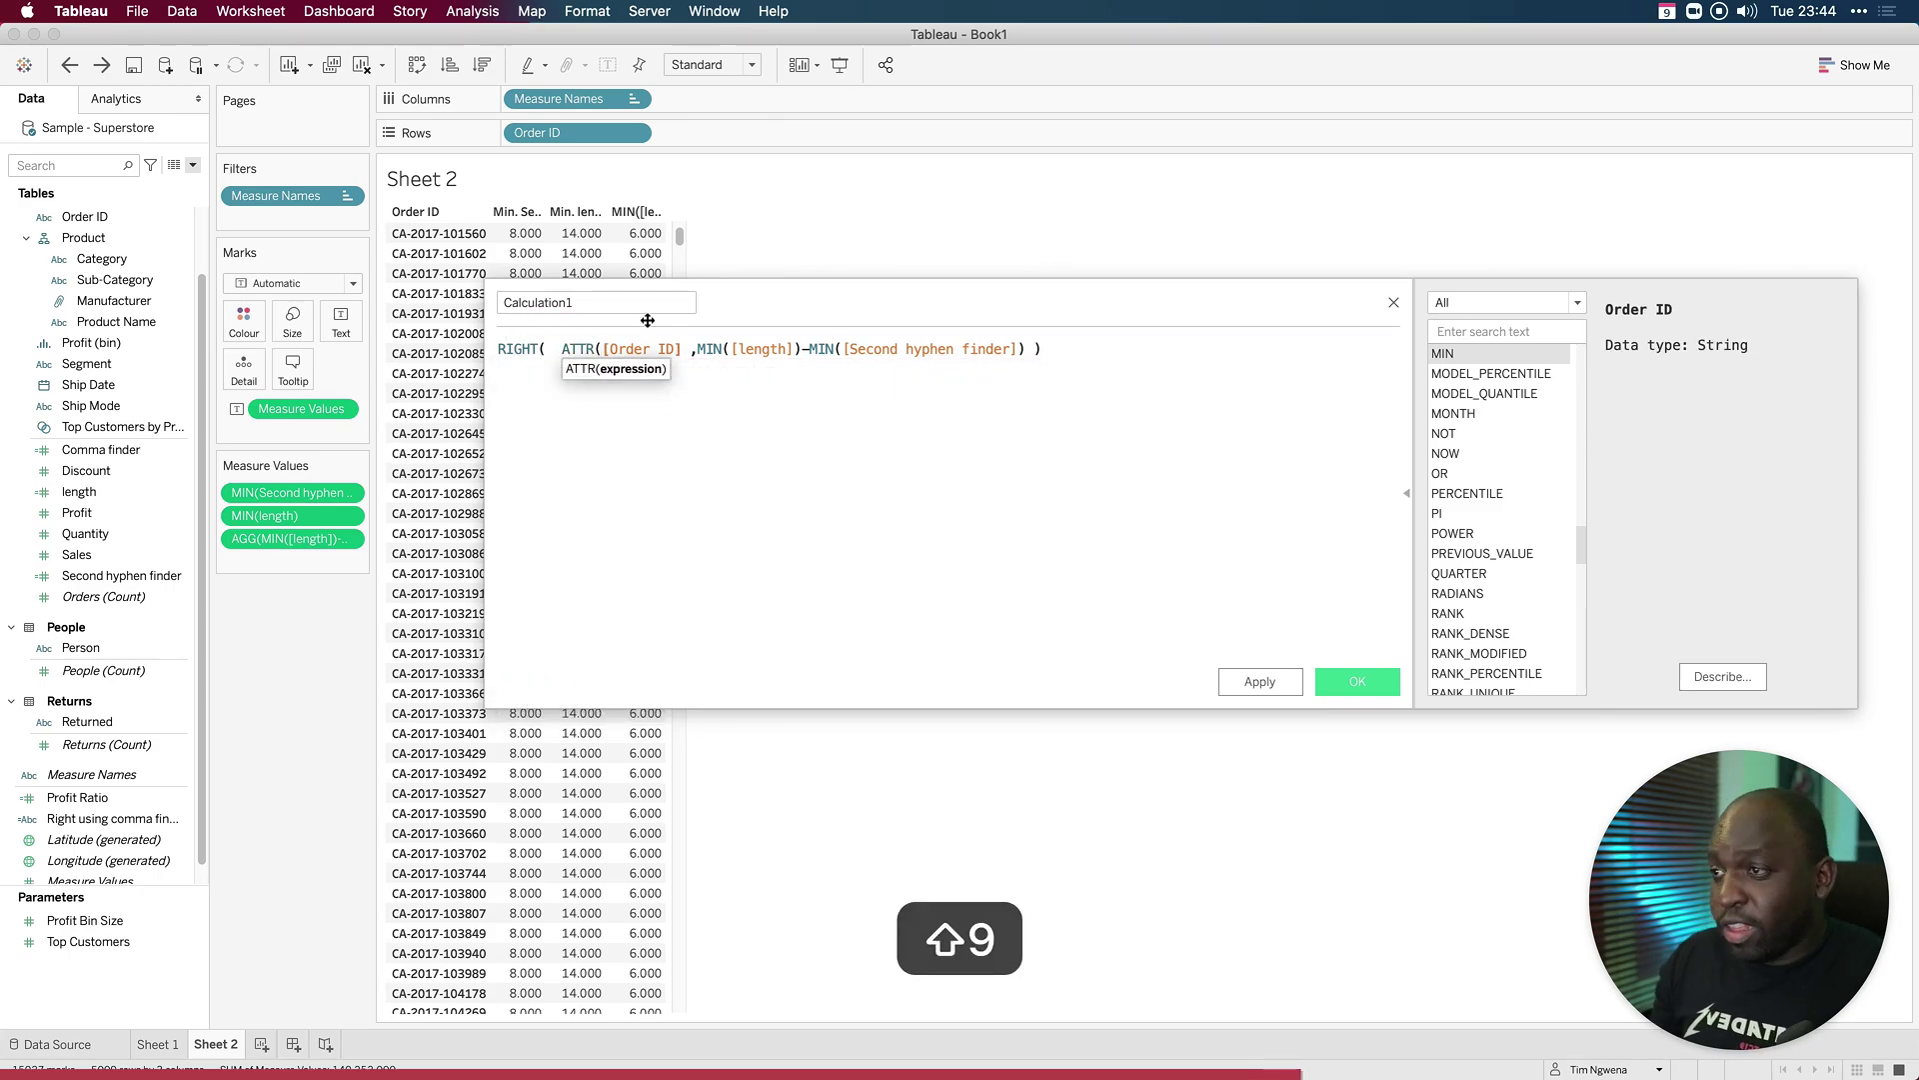
pyautogui.click(682, 348)
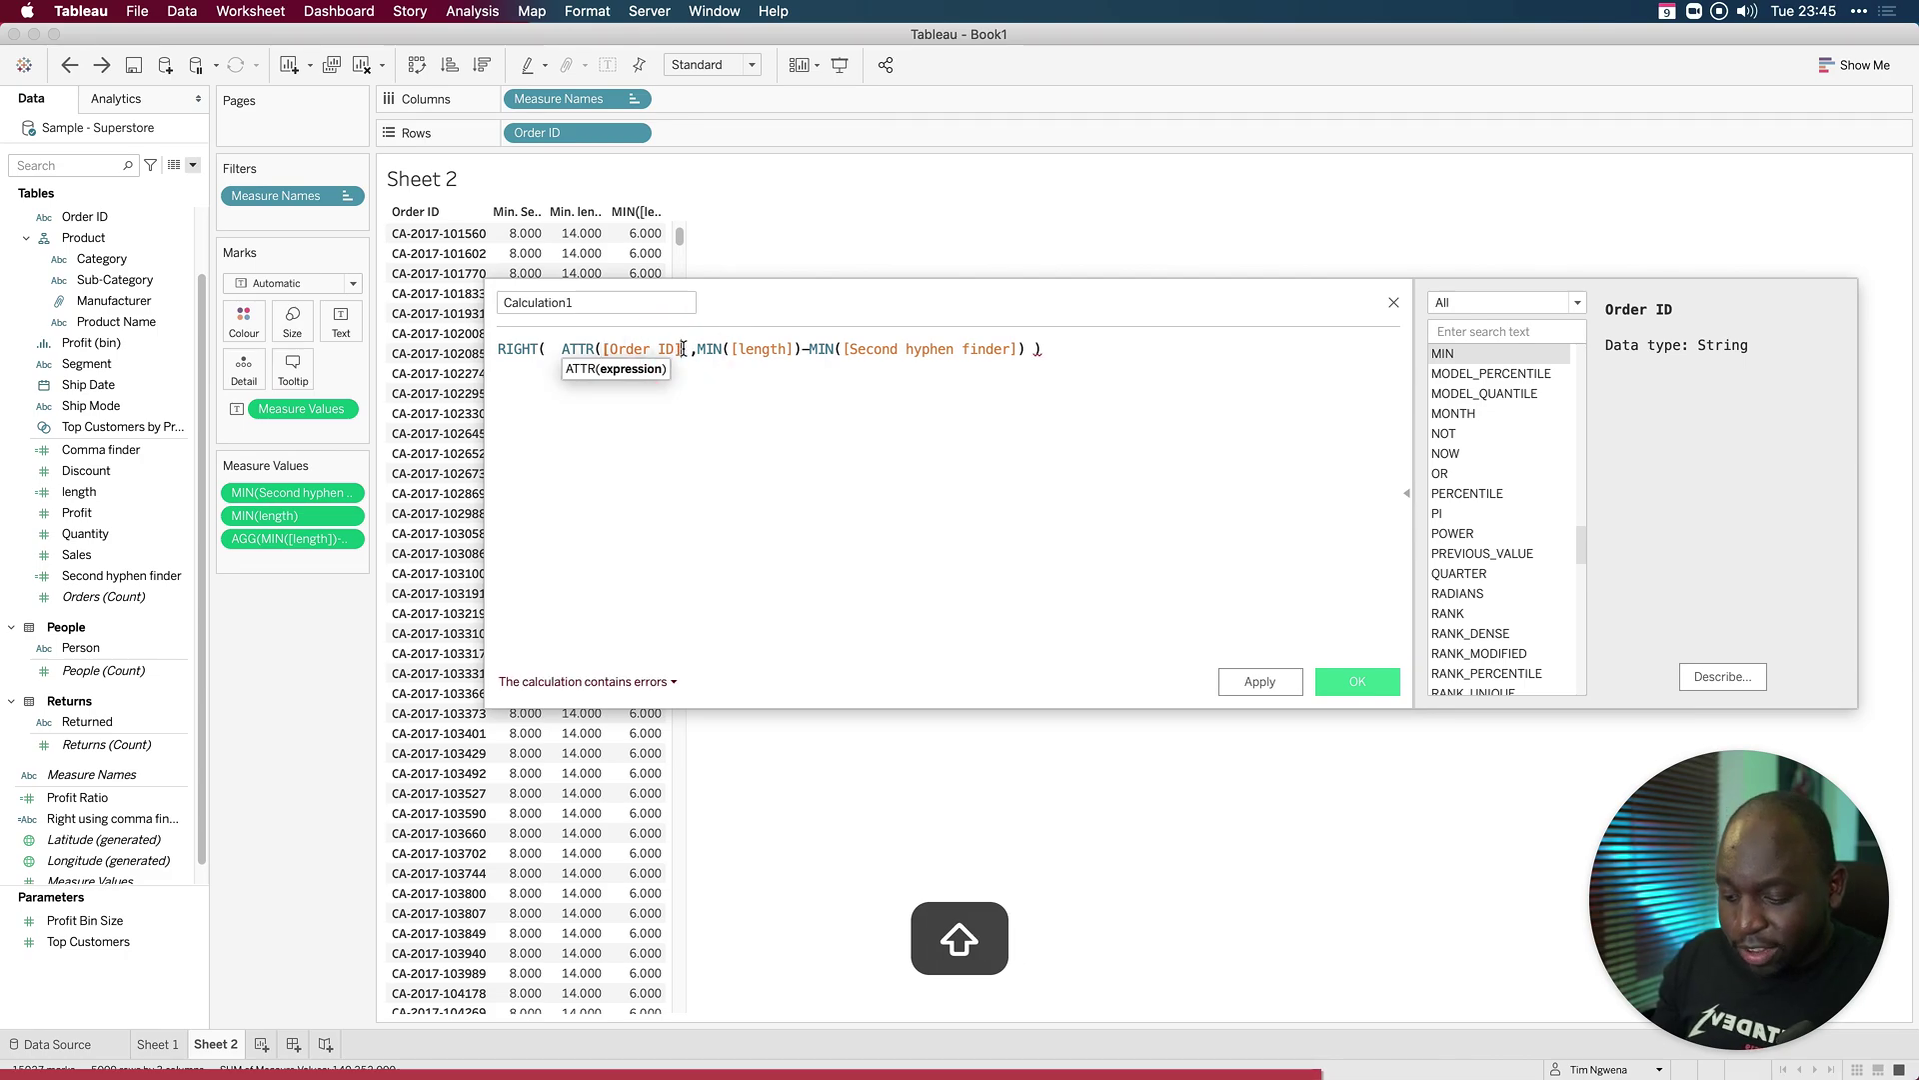
pyautogui.write(')')
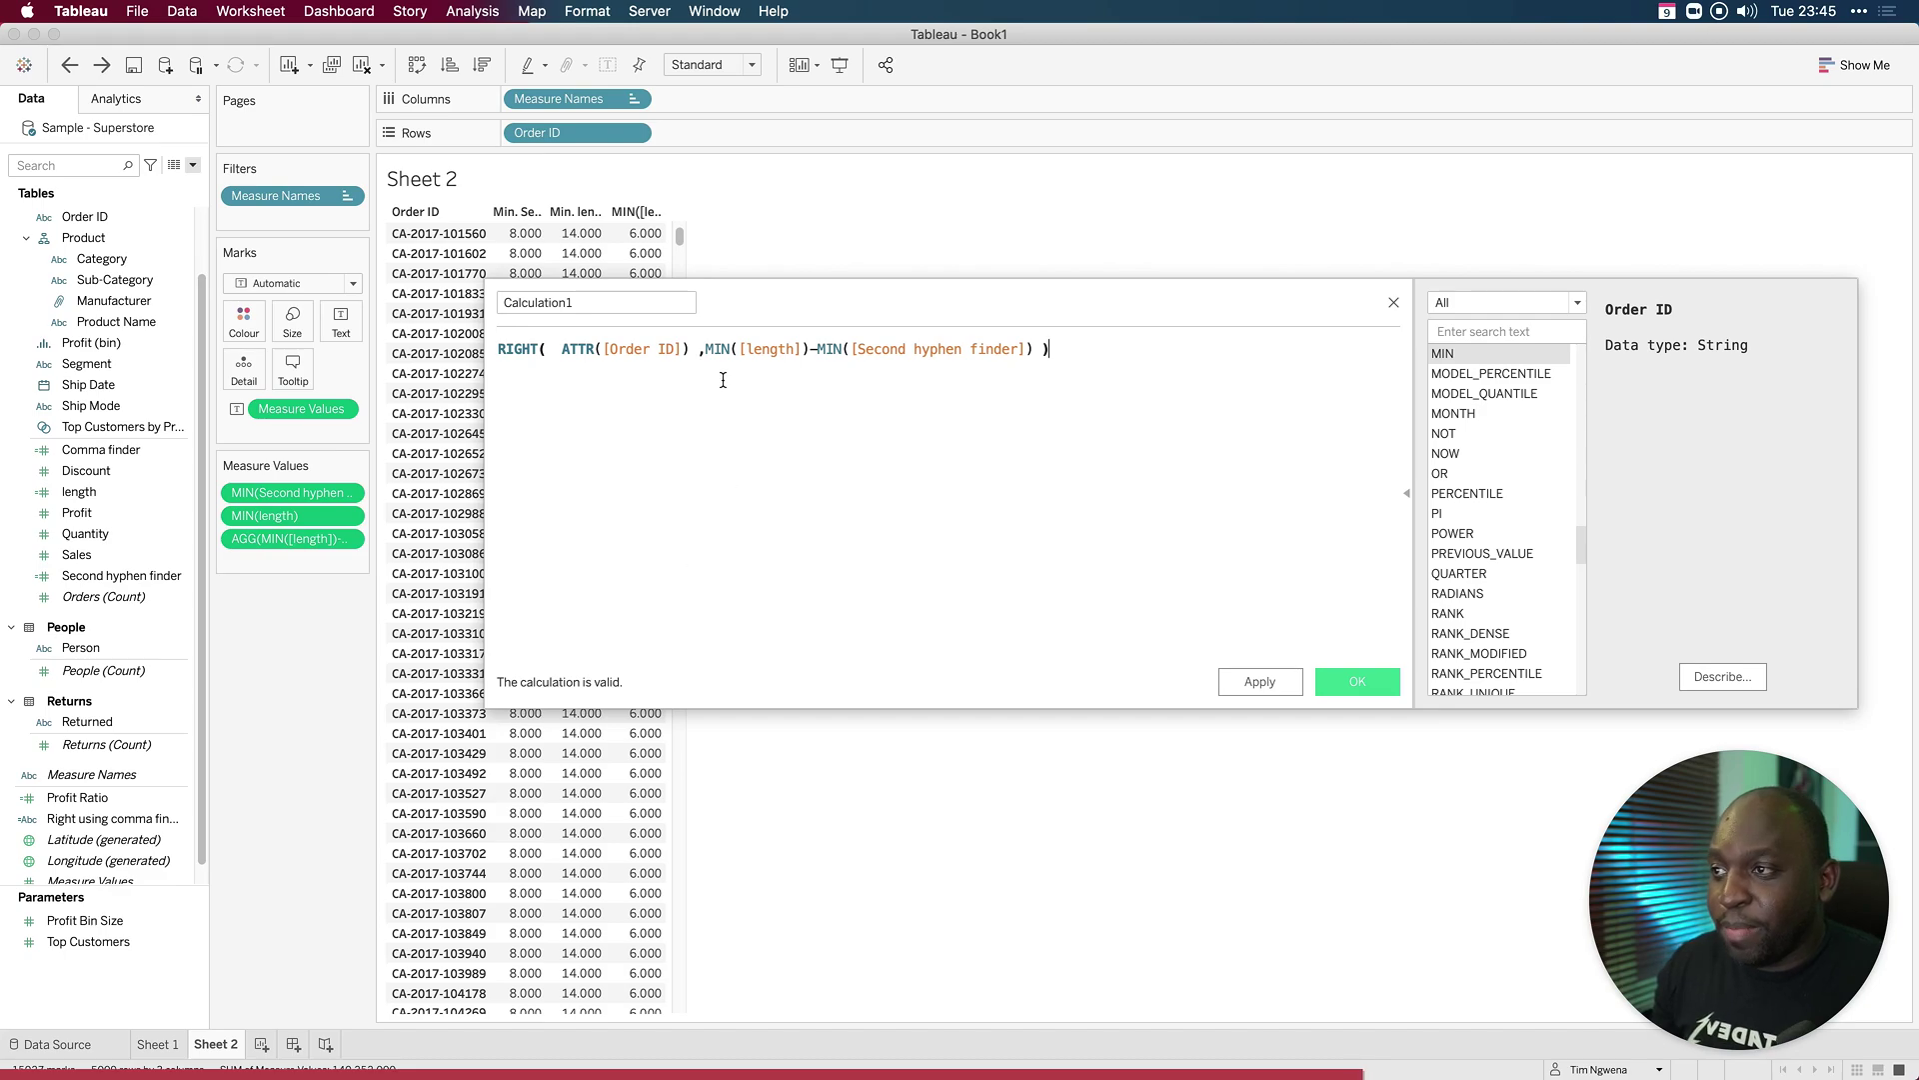
pyautogui.click(704, 349)
pyautogui.click(820, 509)
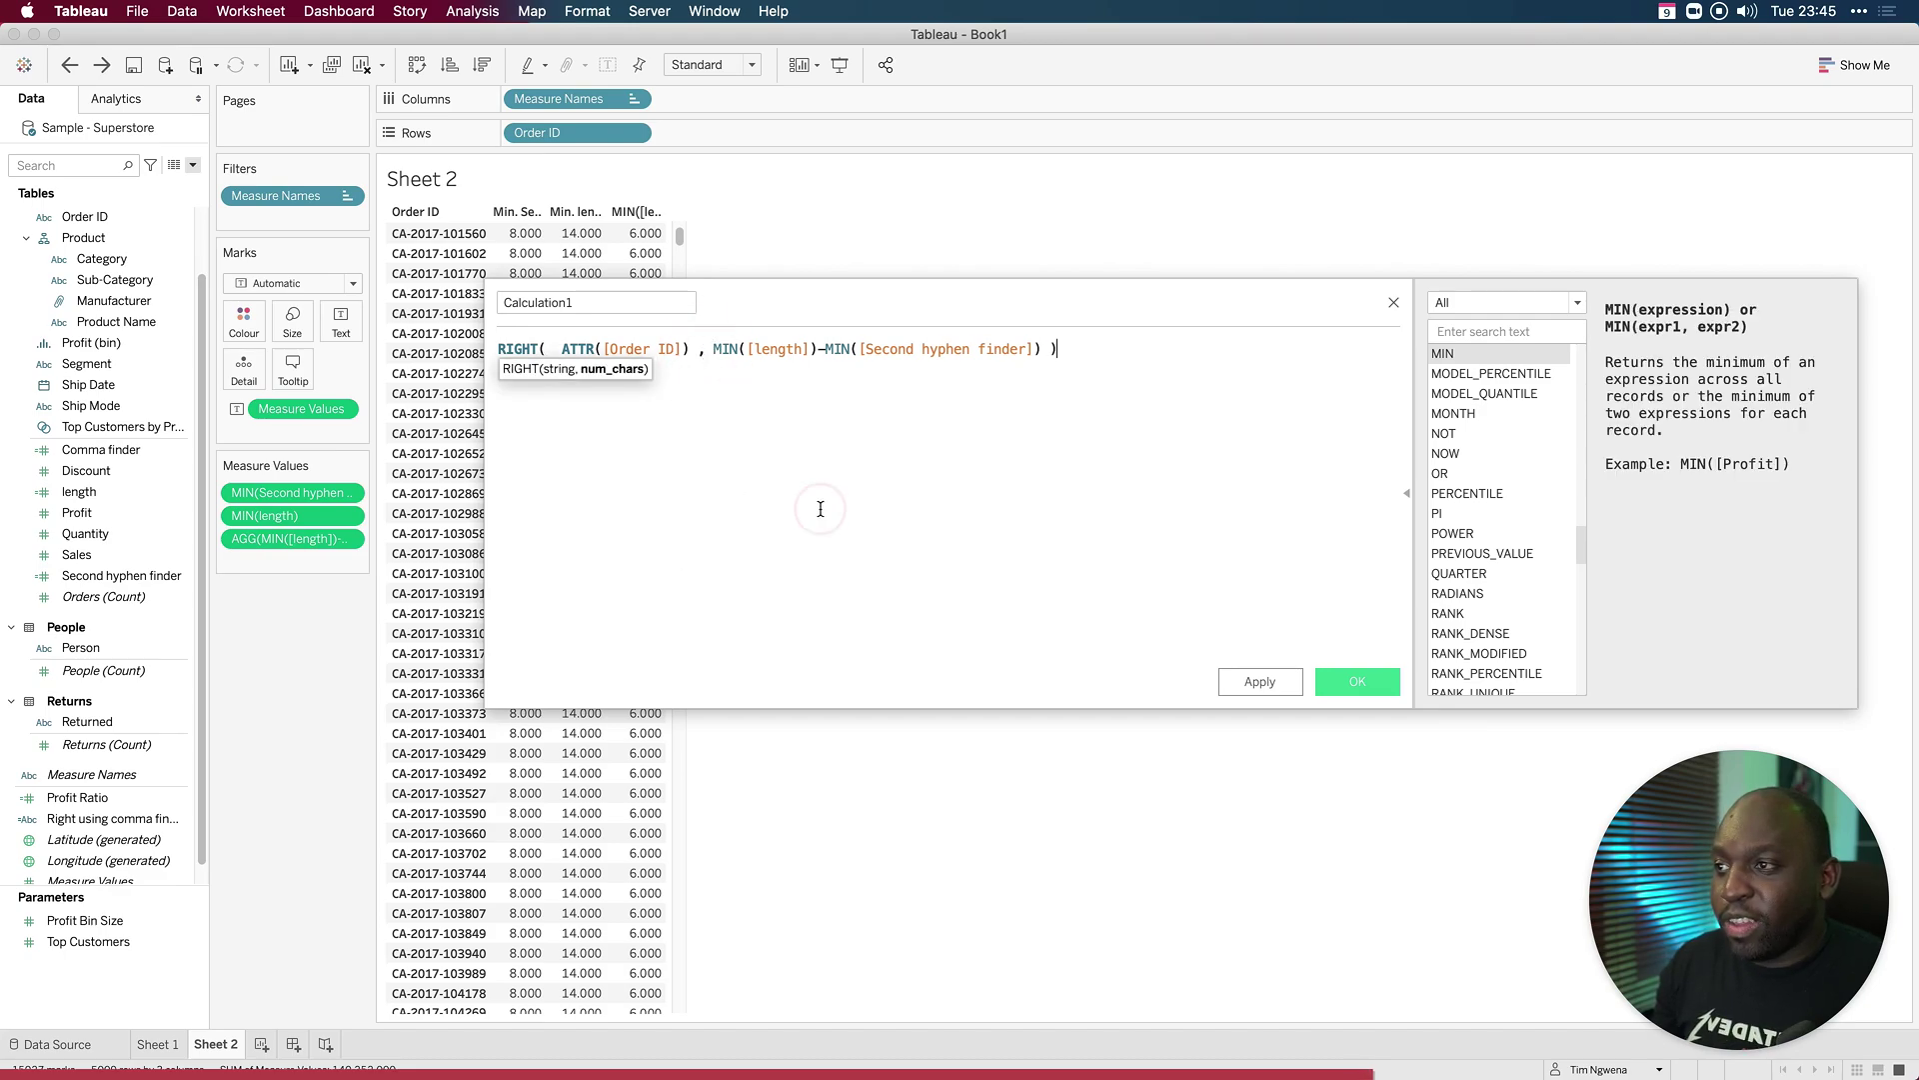
pyautogui.click(826, 350)
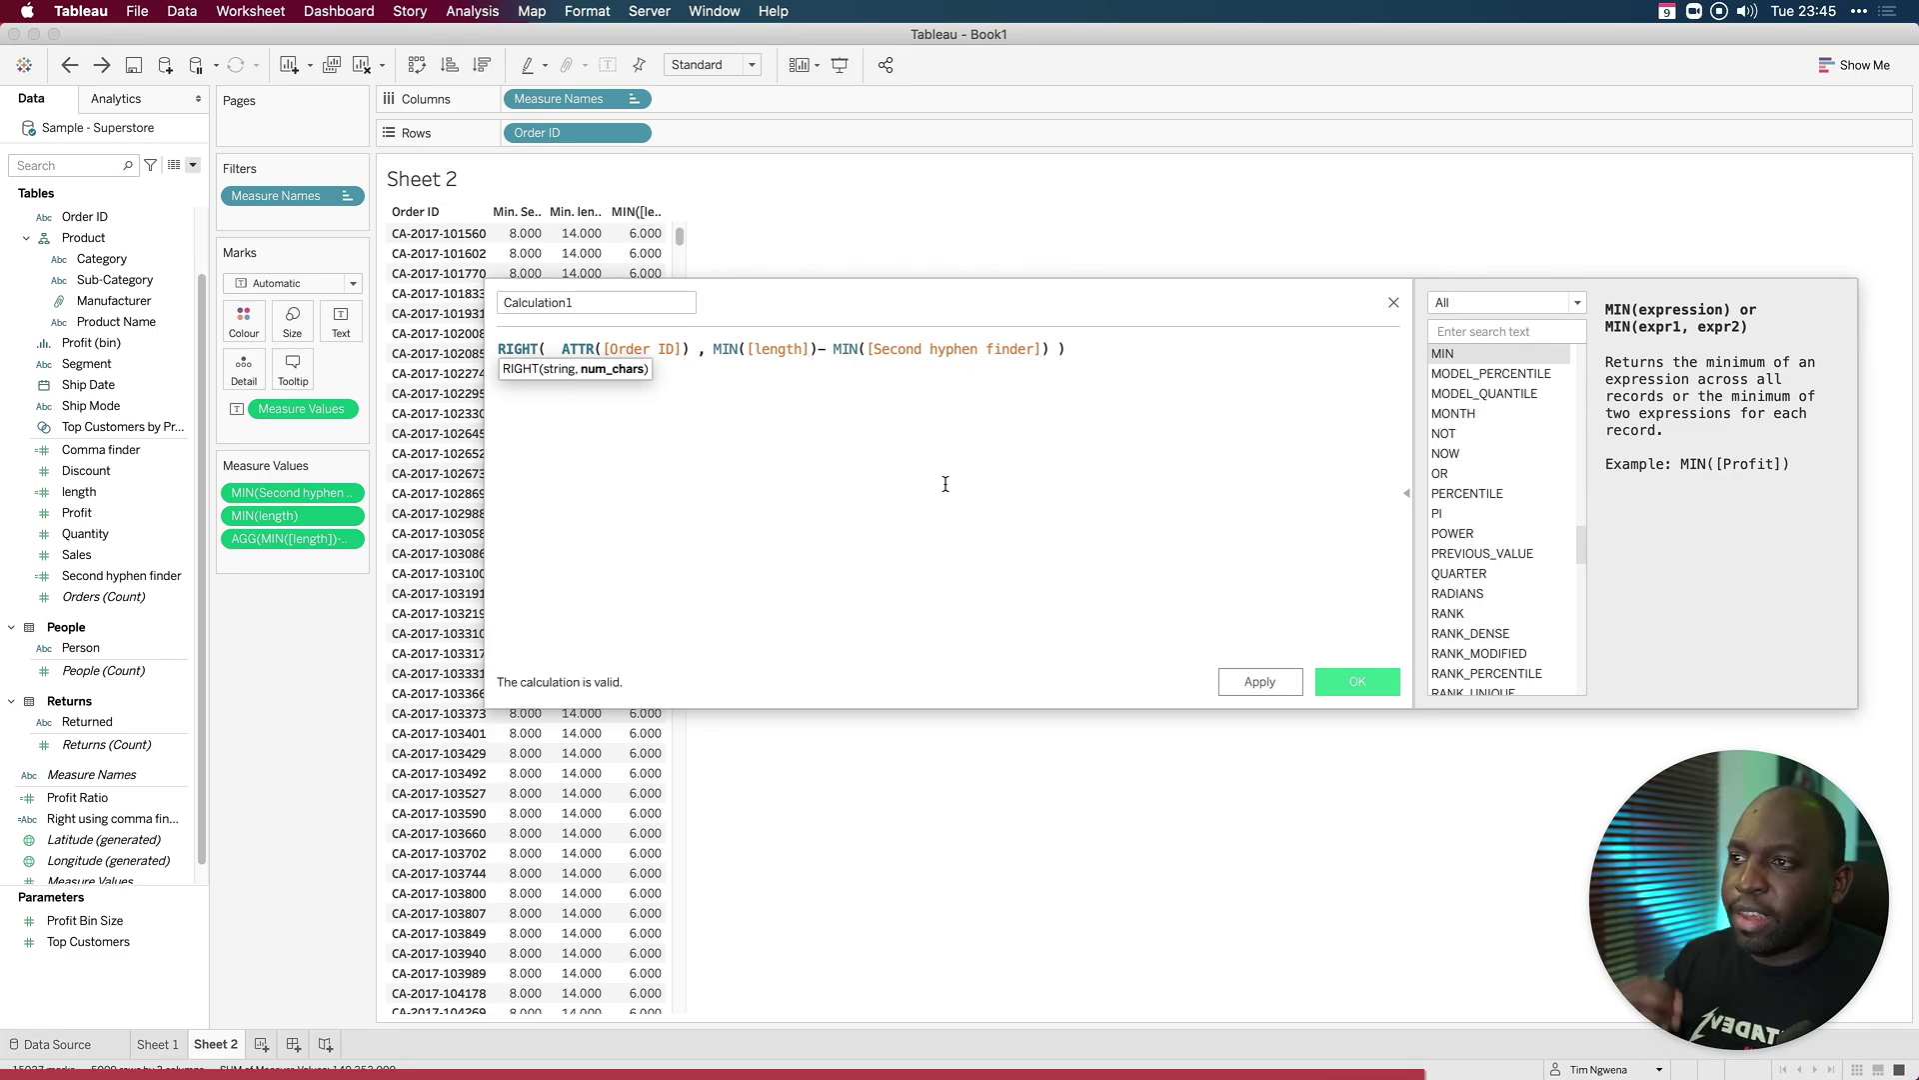
# Step: Rename Calculation1 to 'Right part of the order ID' and apply it
pyautogui.doubleClick(634, 304)
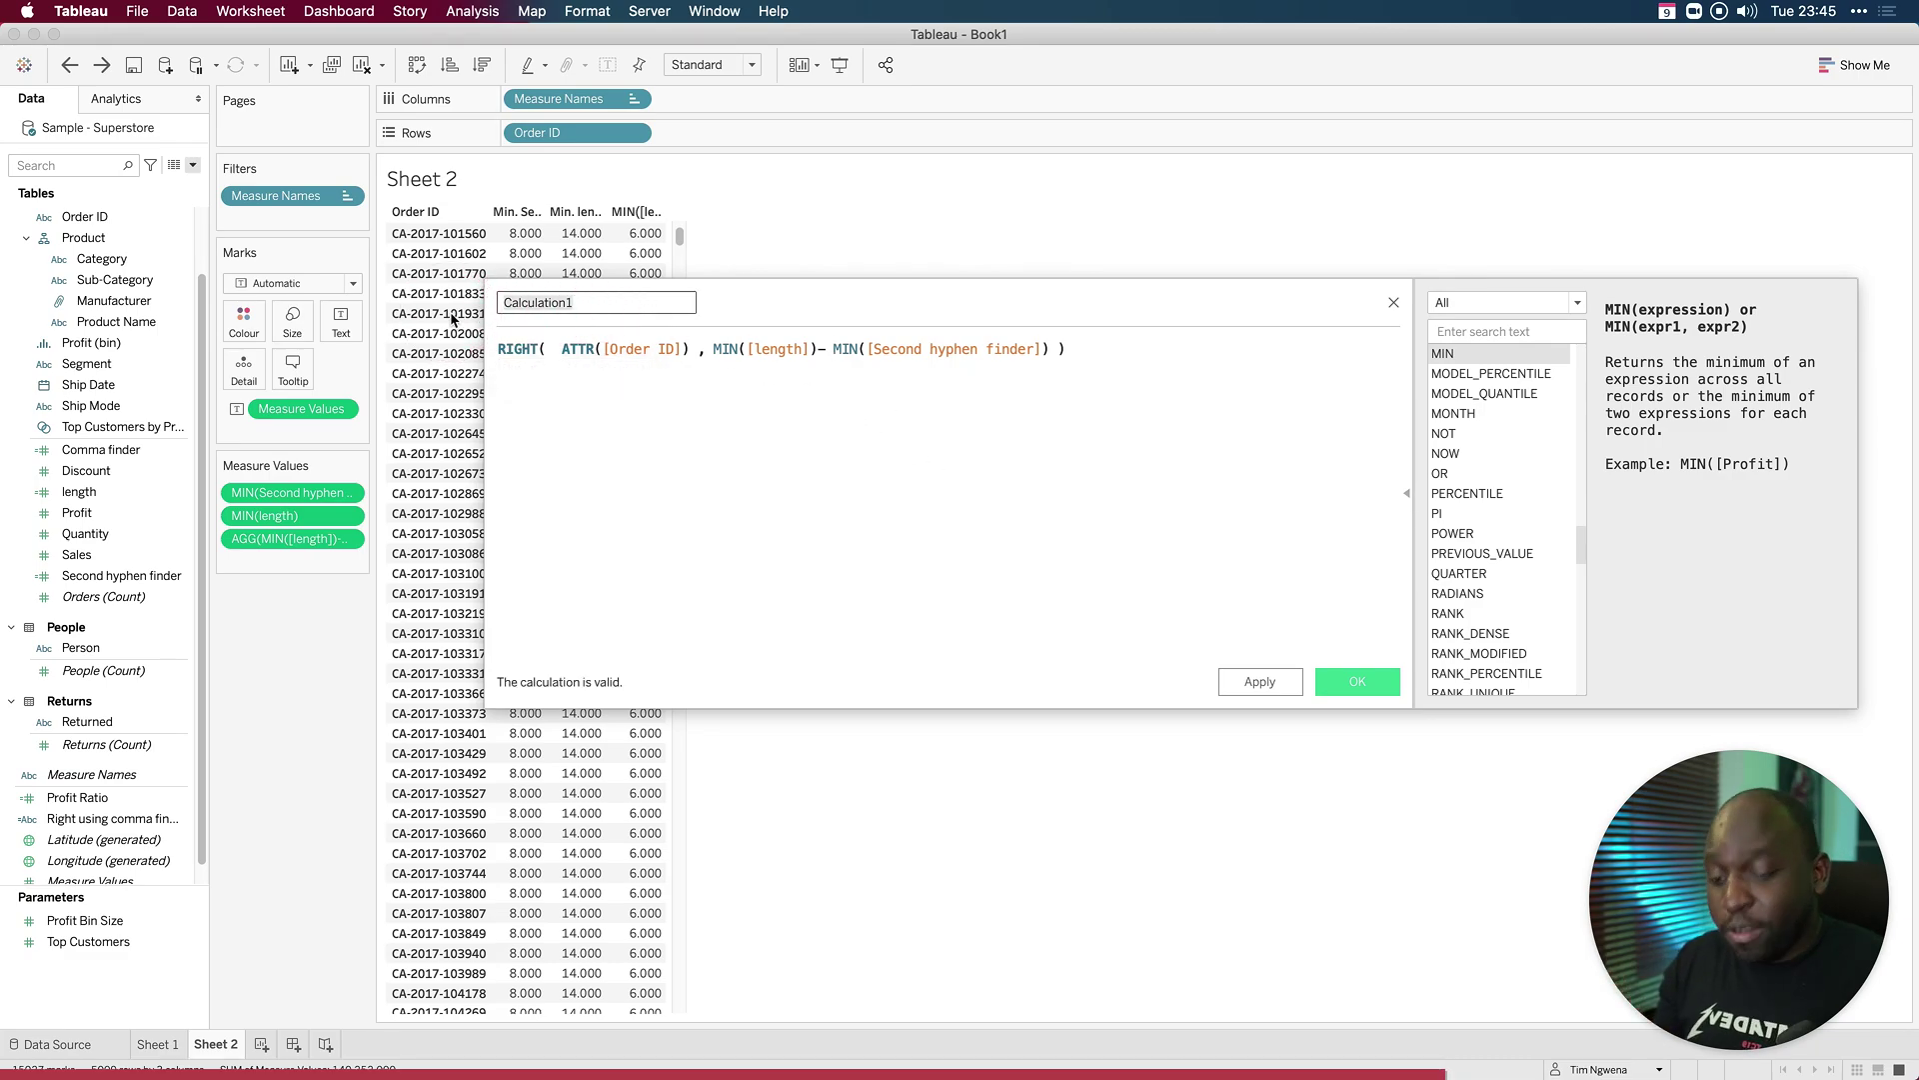
pyautogui.press('BackSpace')
pyautogui.press('shift')
pyautogui.press('shift')
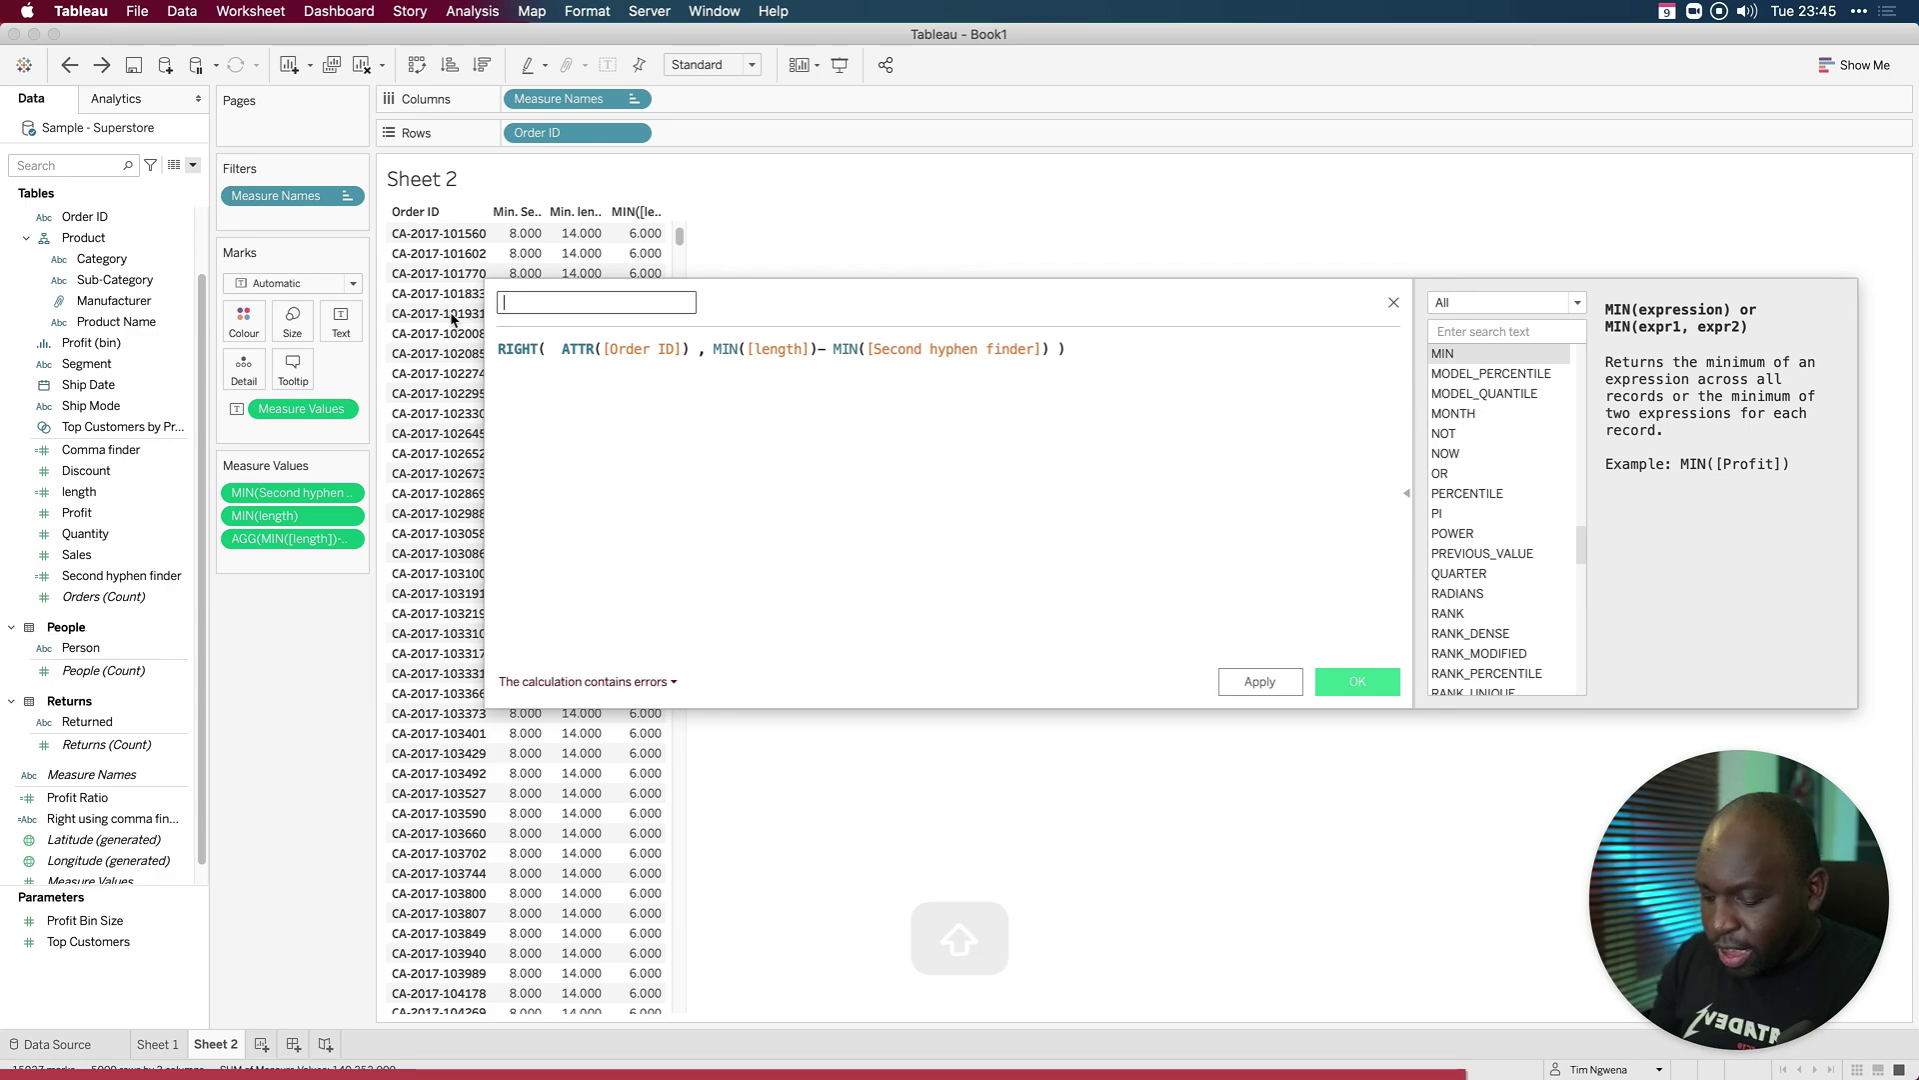
pyautogui.write('Right')
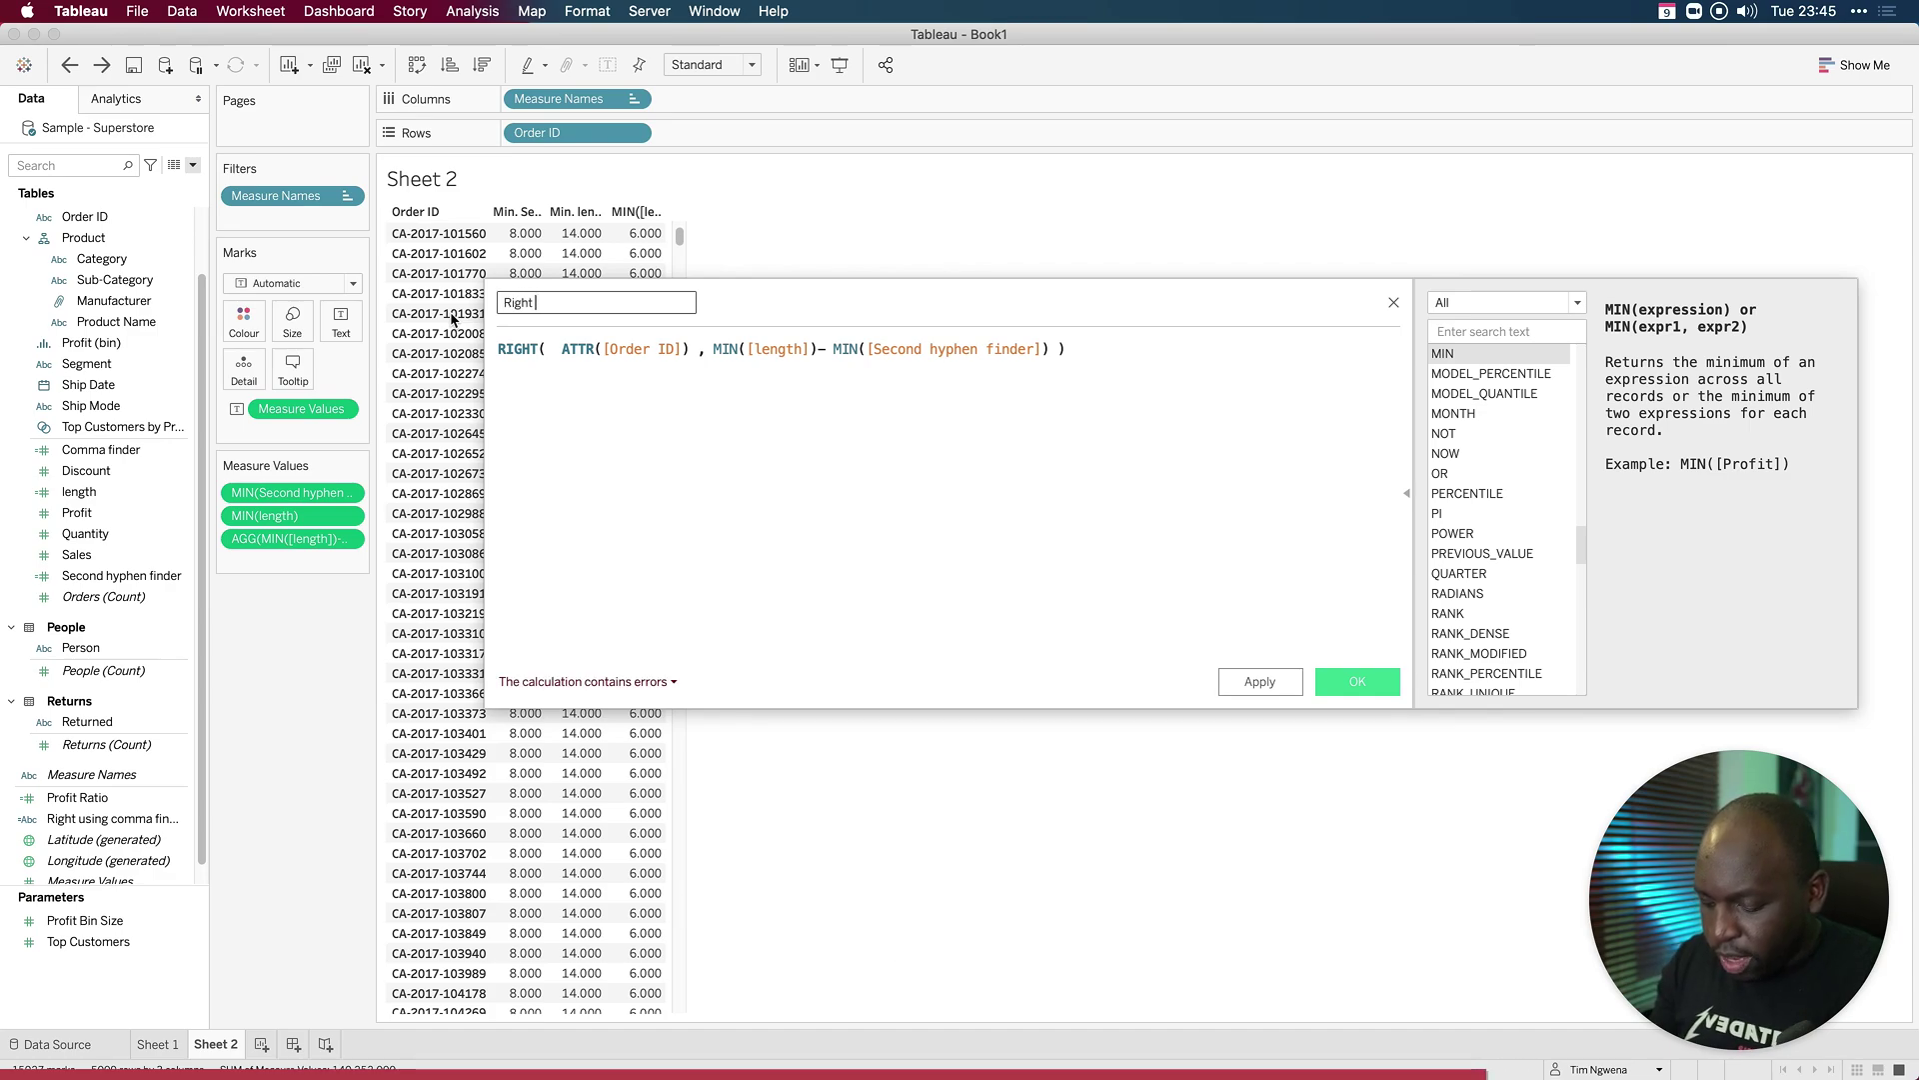
pyautogui.write(' part of the ord')
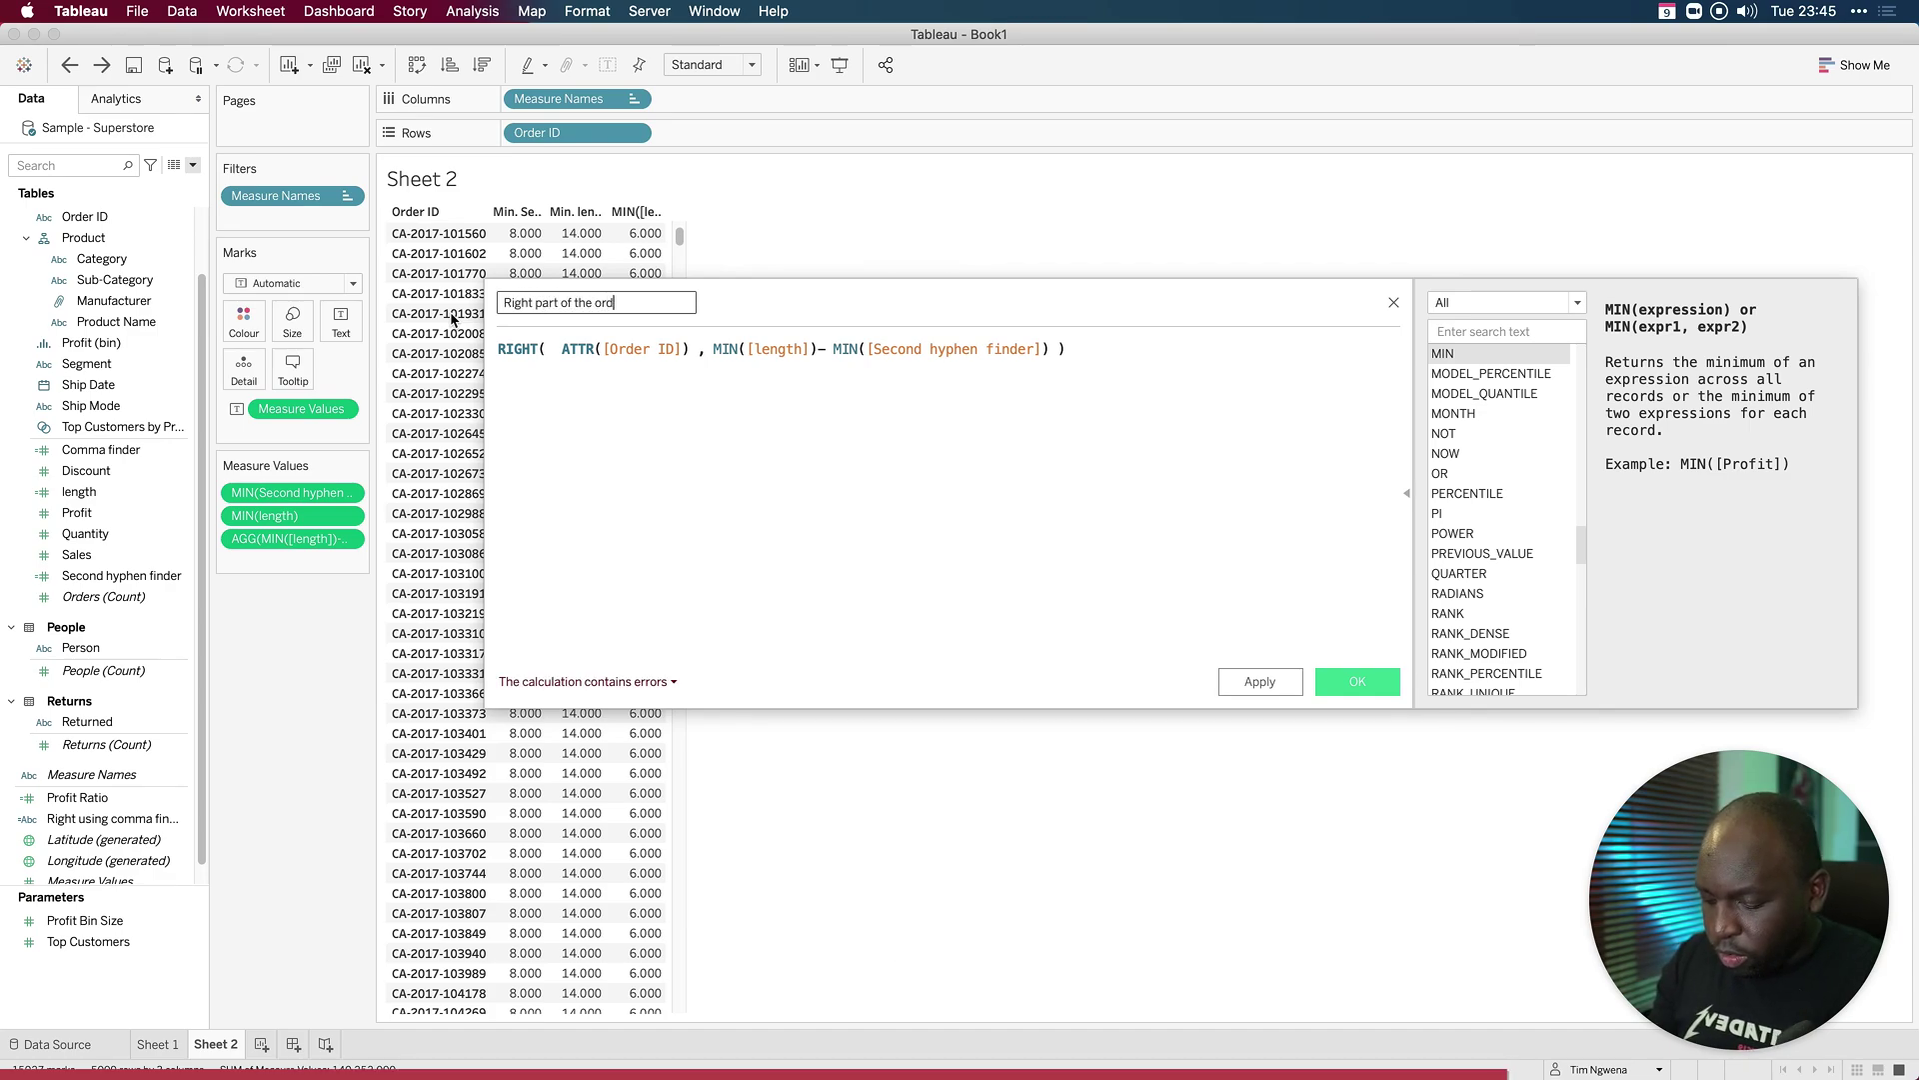
pyautogui.write('er ID')
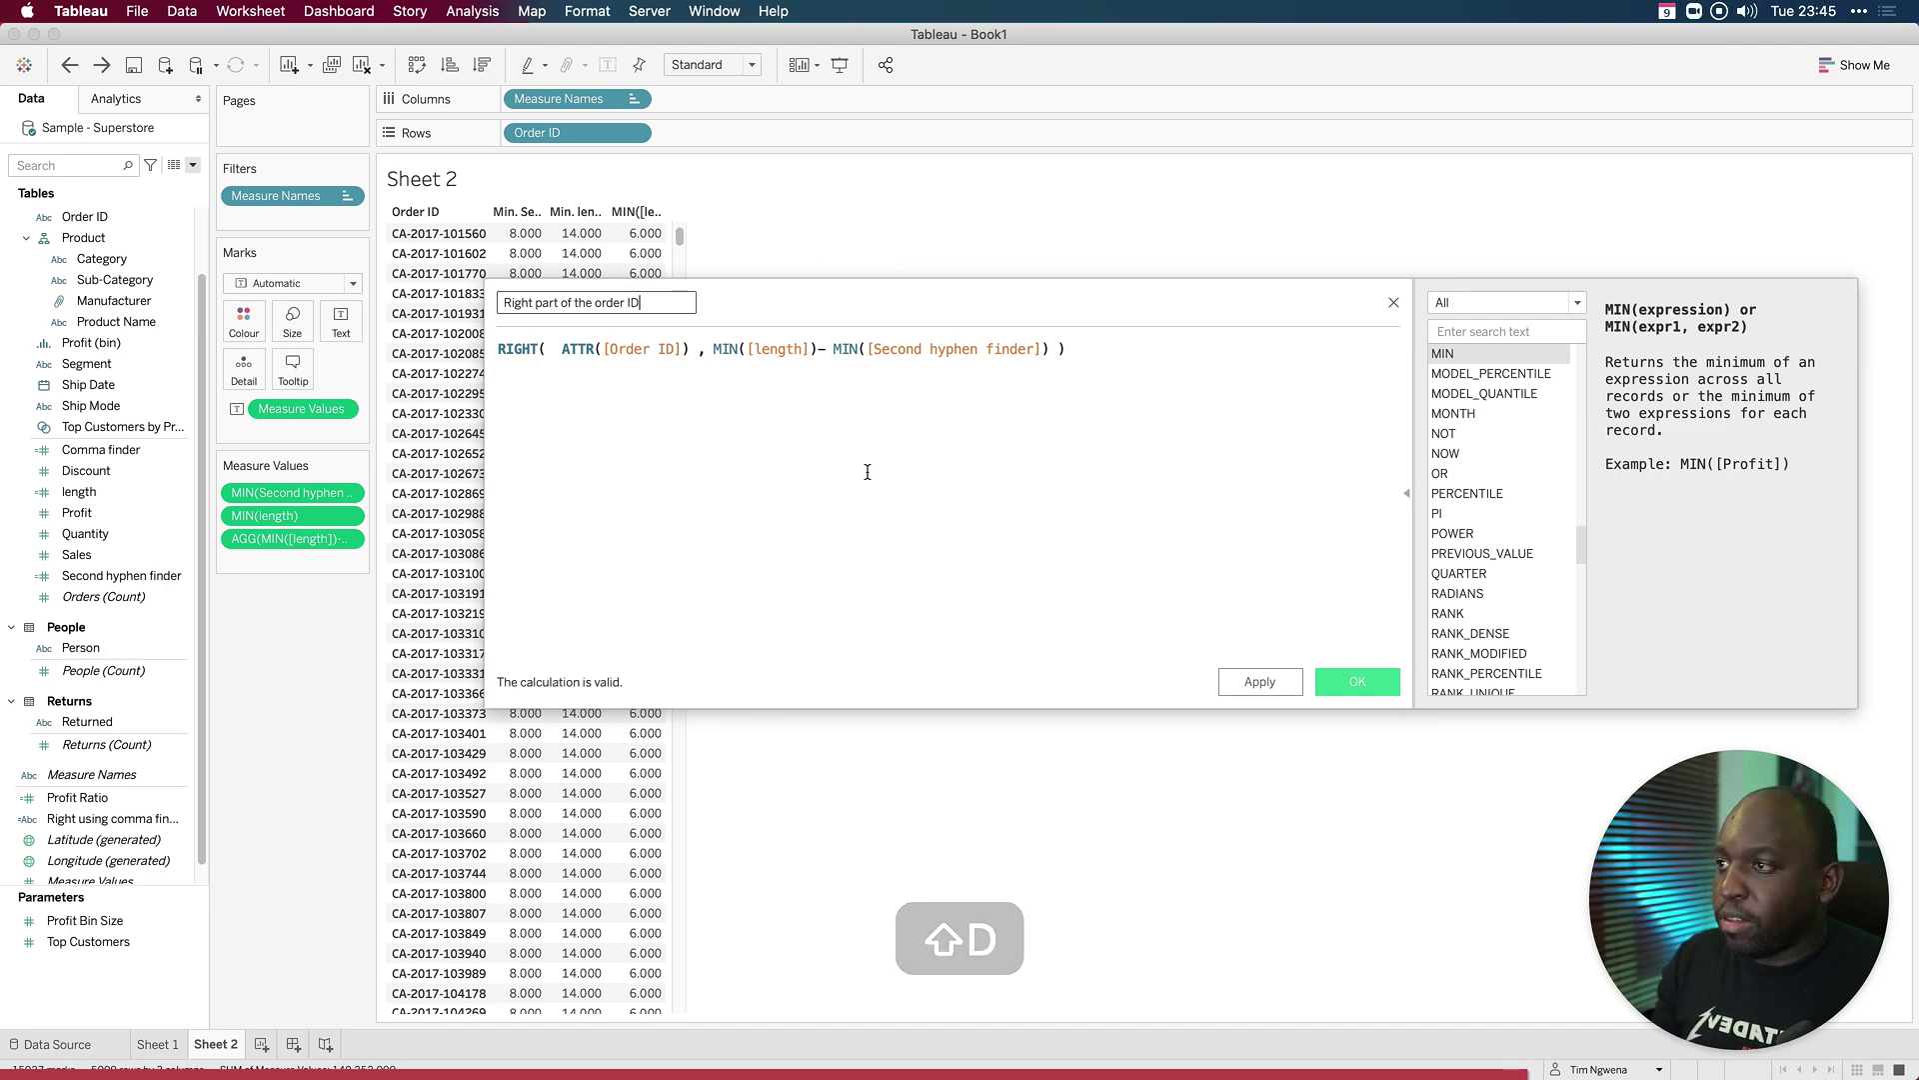
pyautogui.click(1260, 682)
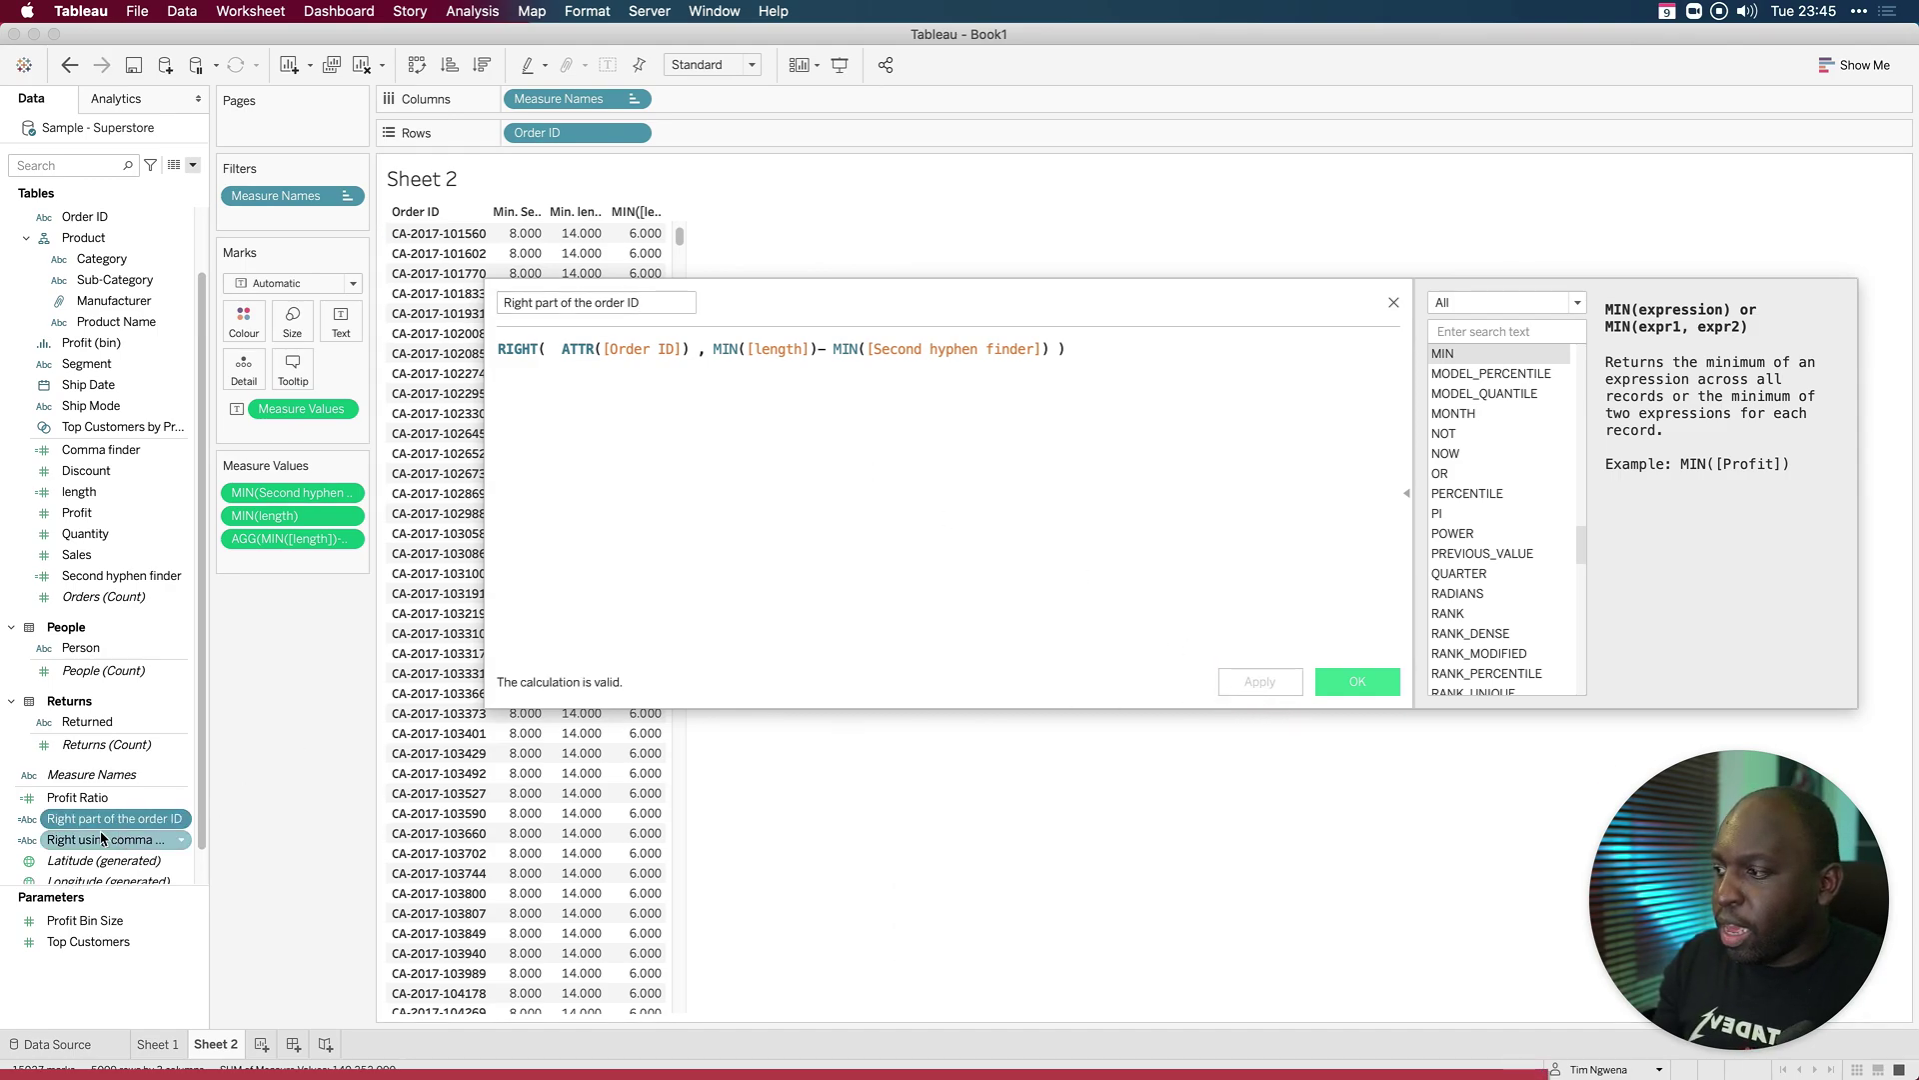
# Step: Put Right part of the order ID on Rows, showing values like 101560
pyautogui.moveTo(120, 818); pyautogui.dragTo(702, 142)
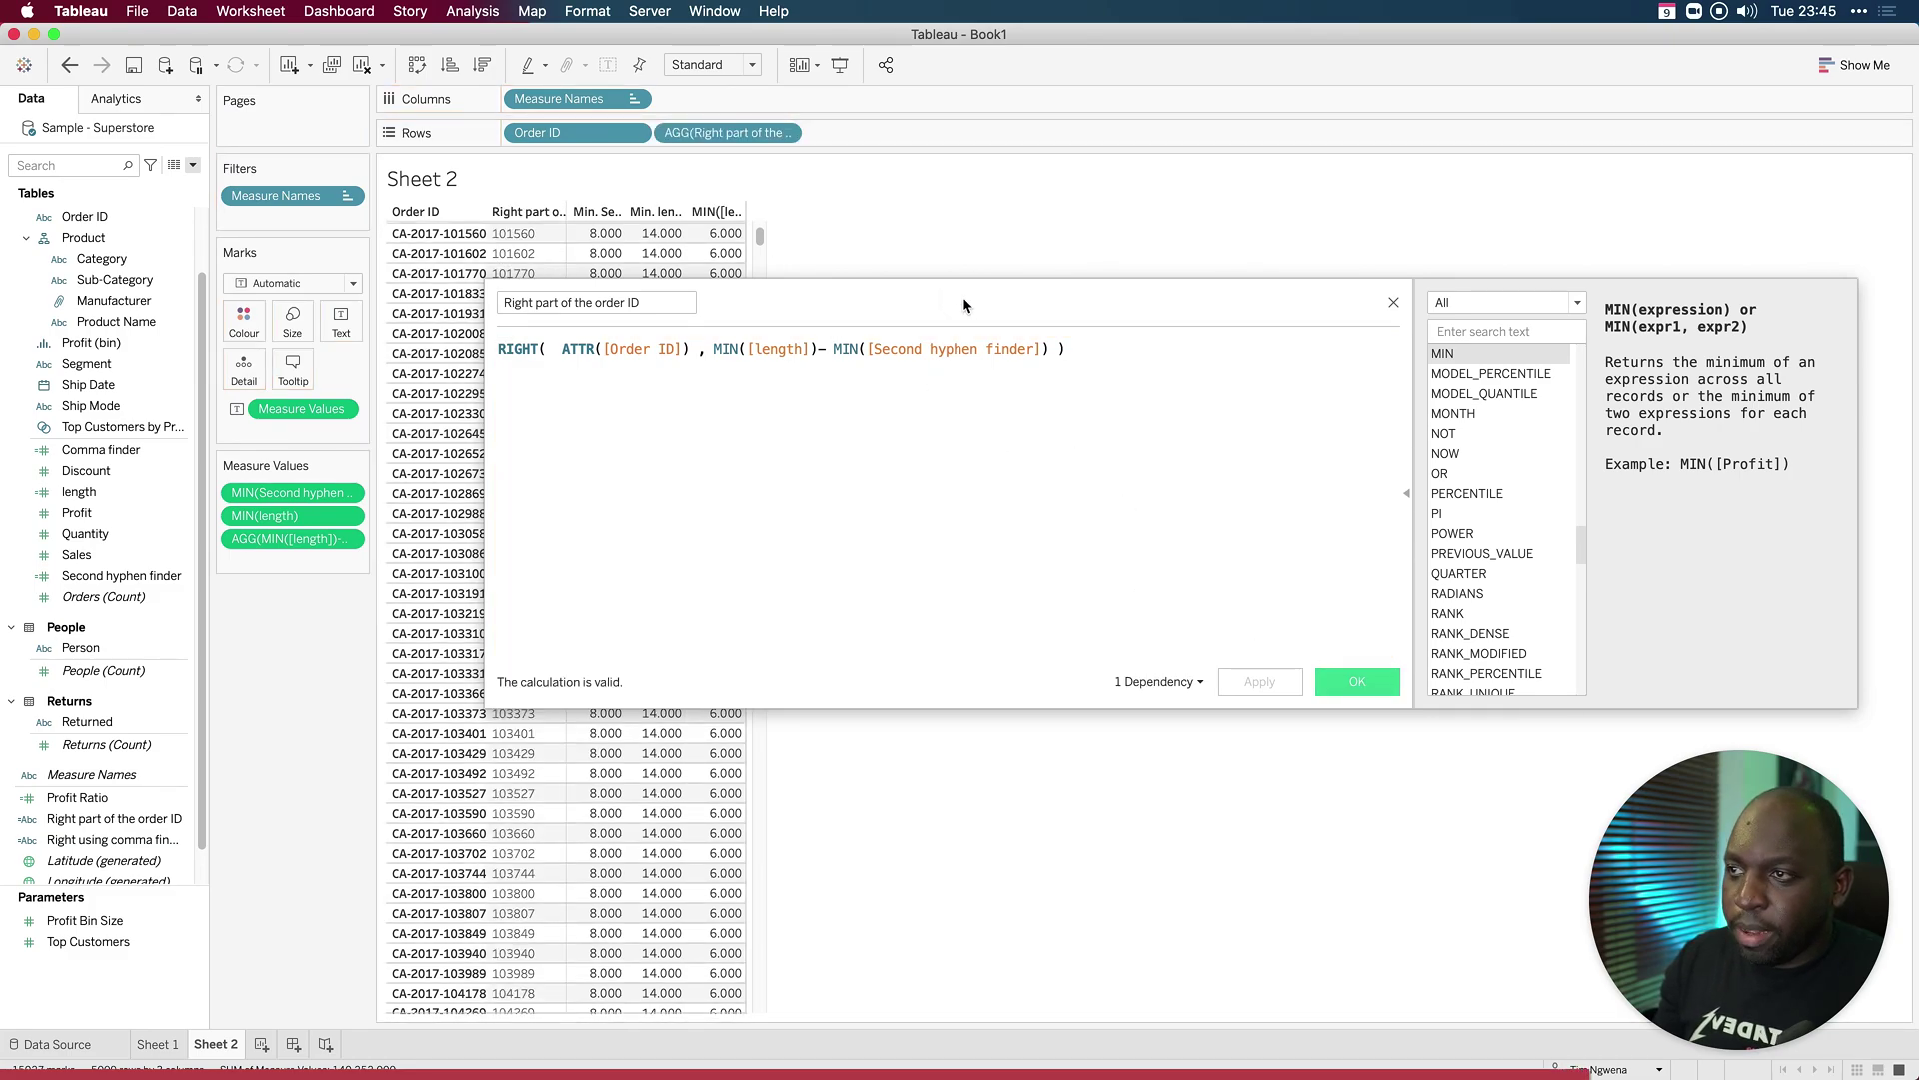
pyautogui.moveTo(960, 300); pyautogui.dragTo(906, 481)
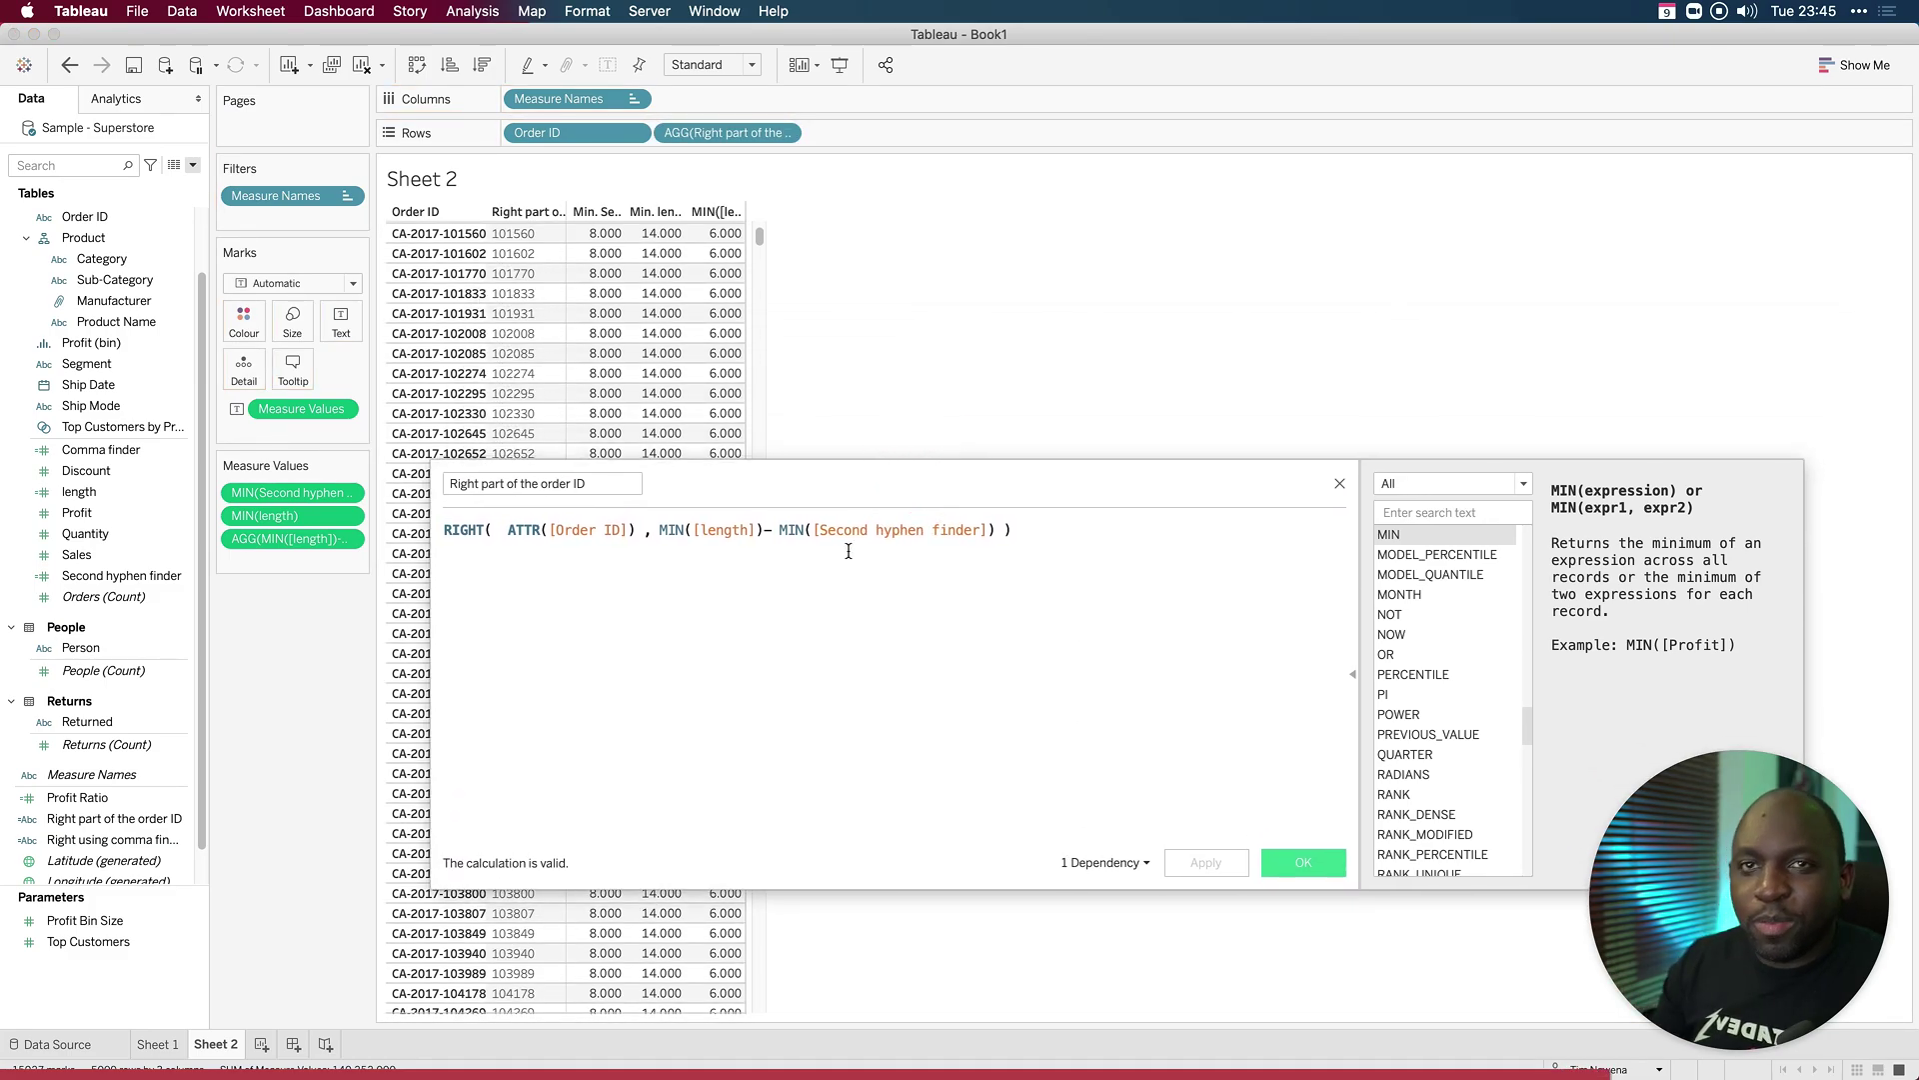
pyautogui.moveTo(1061, 488); pyautogui.dragTo(1013, 437)
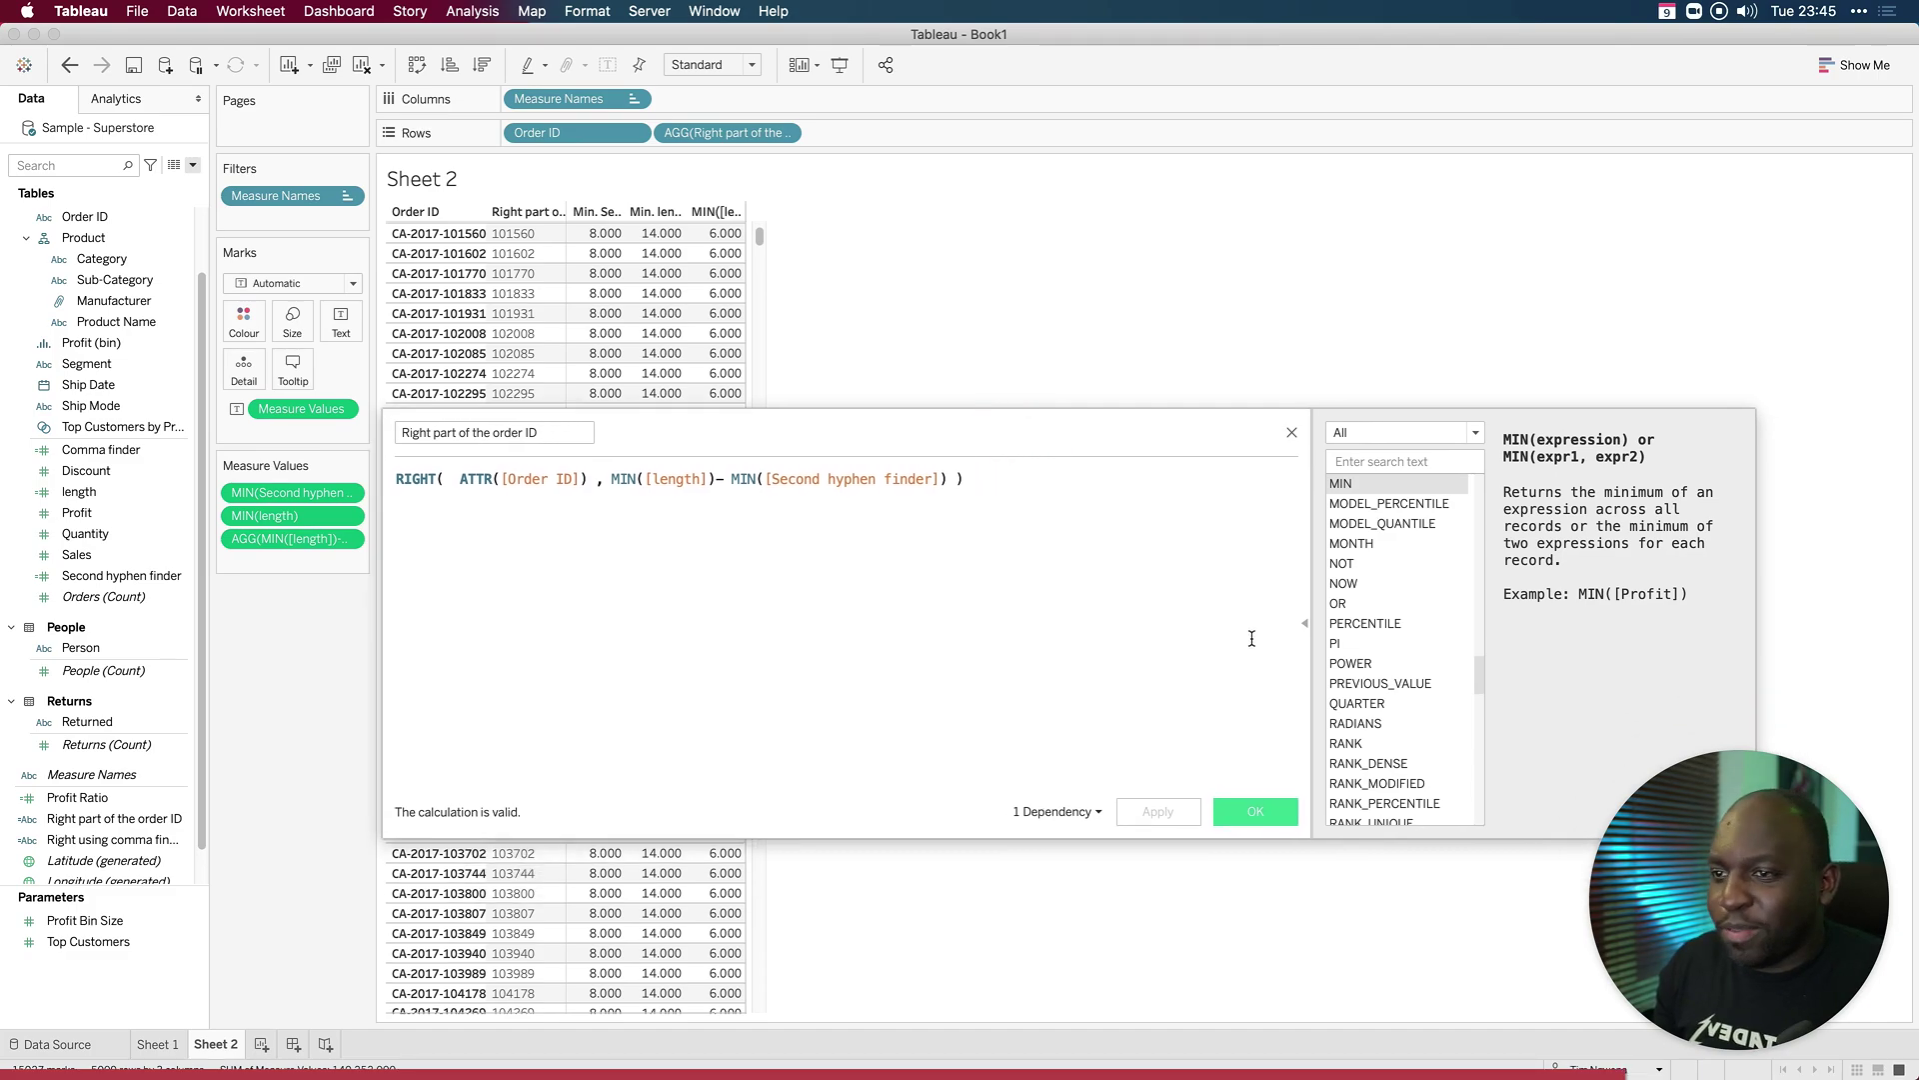
pyautogui.click(1305, 624)
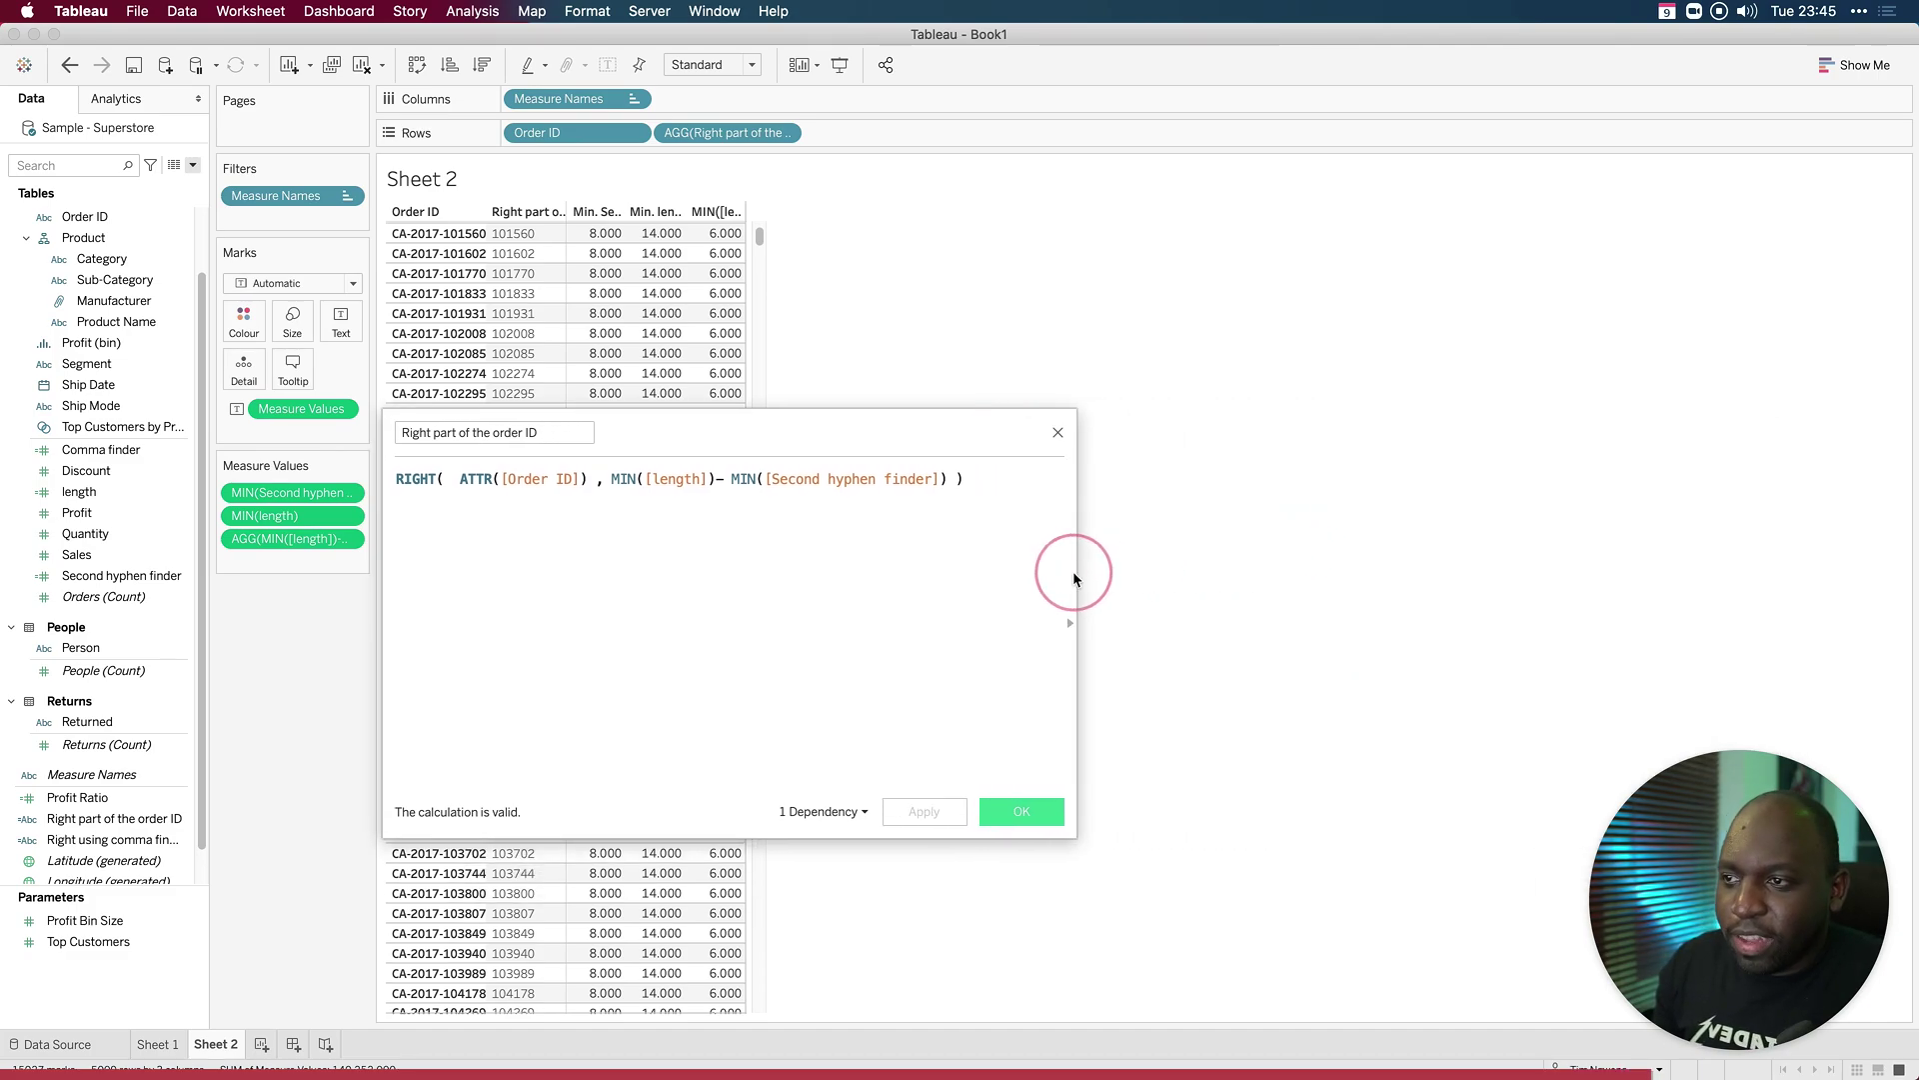
pyautogui.click(1063, 624)
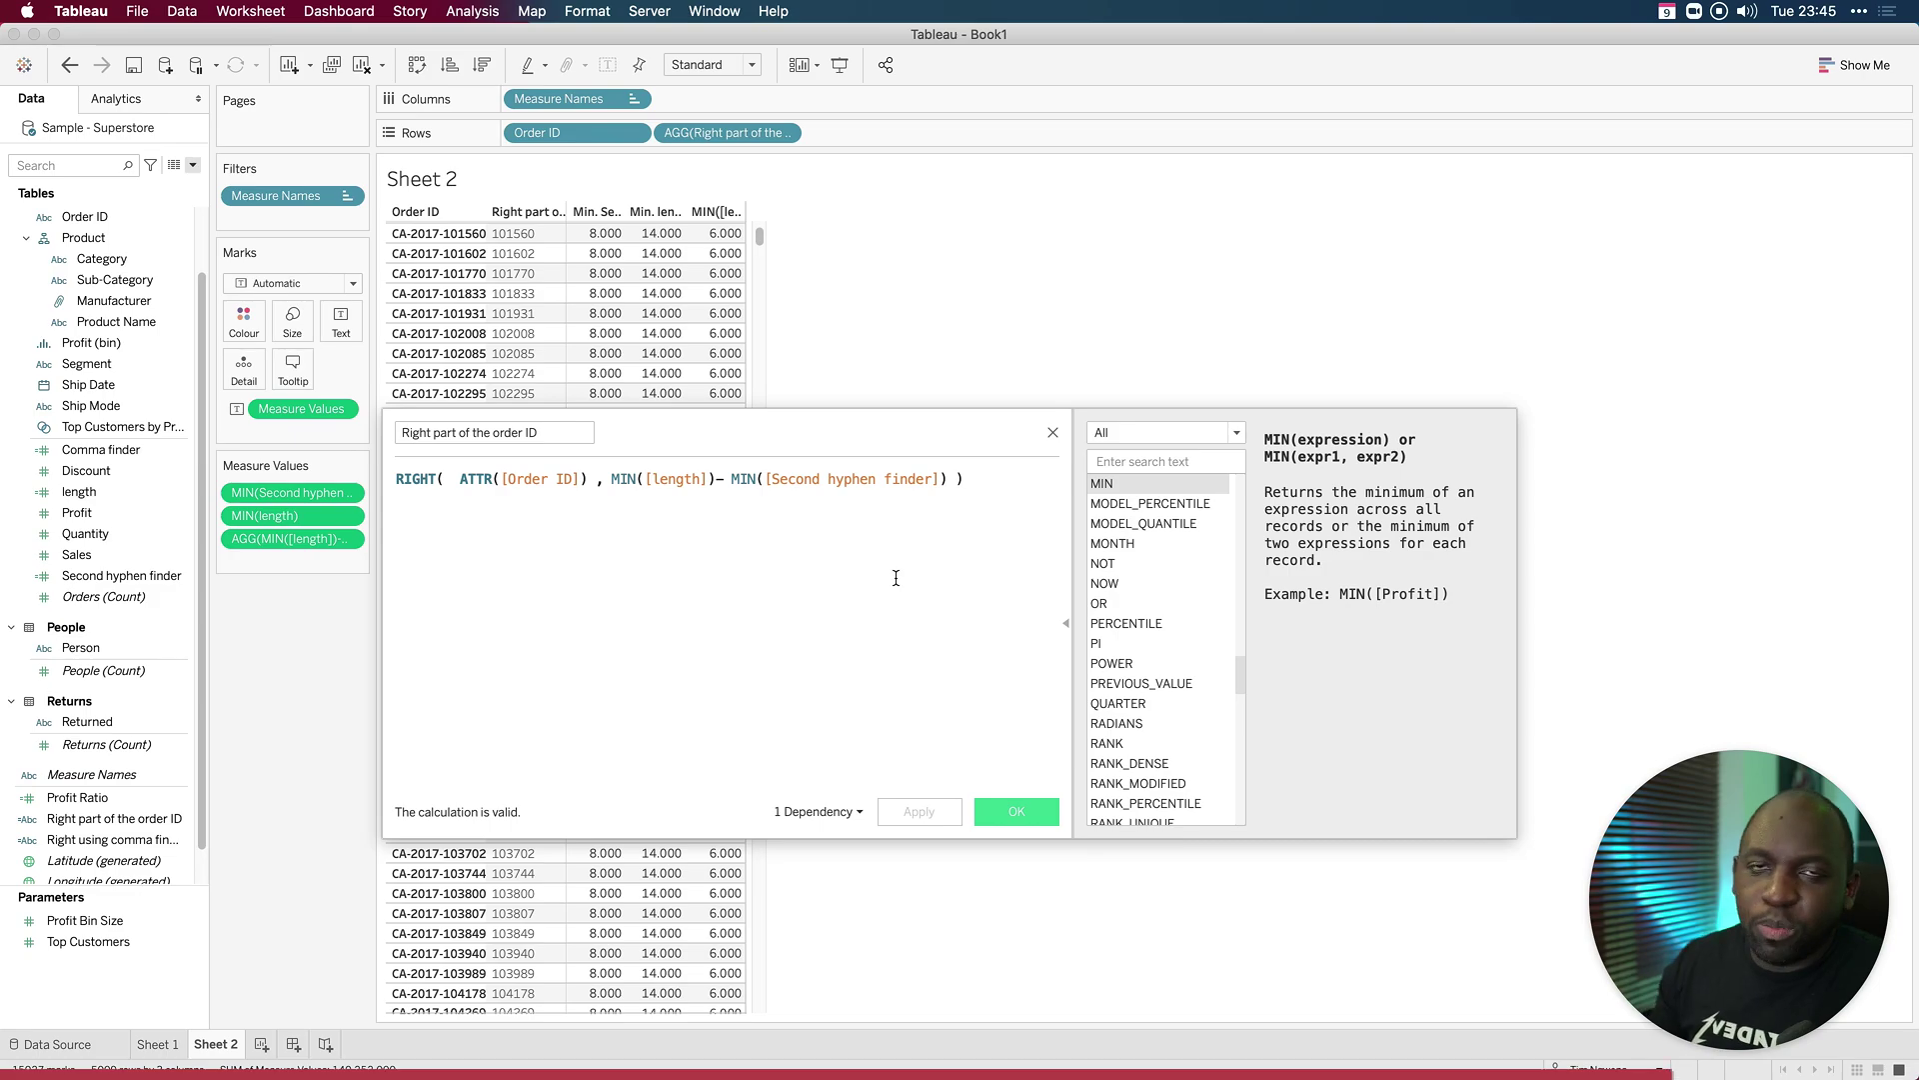
pyautogui.click(532, 481)
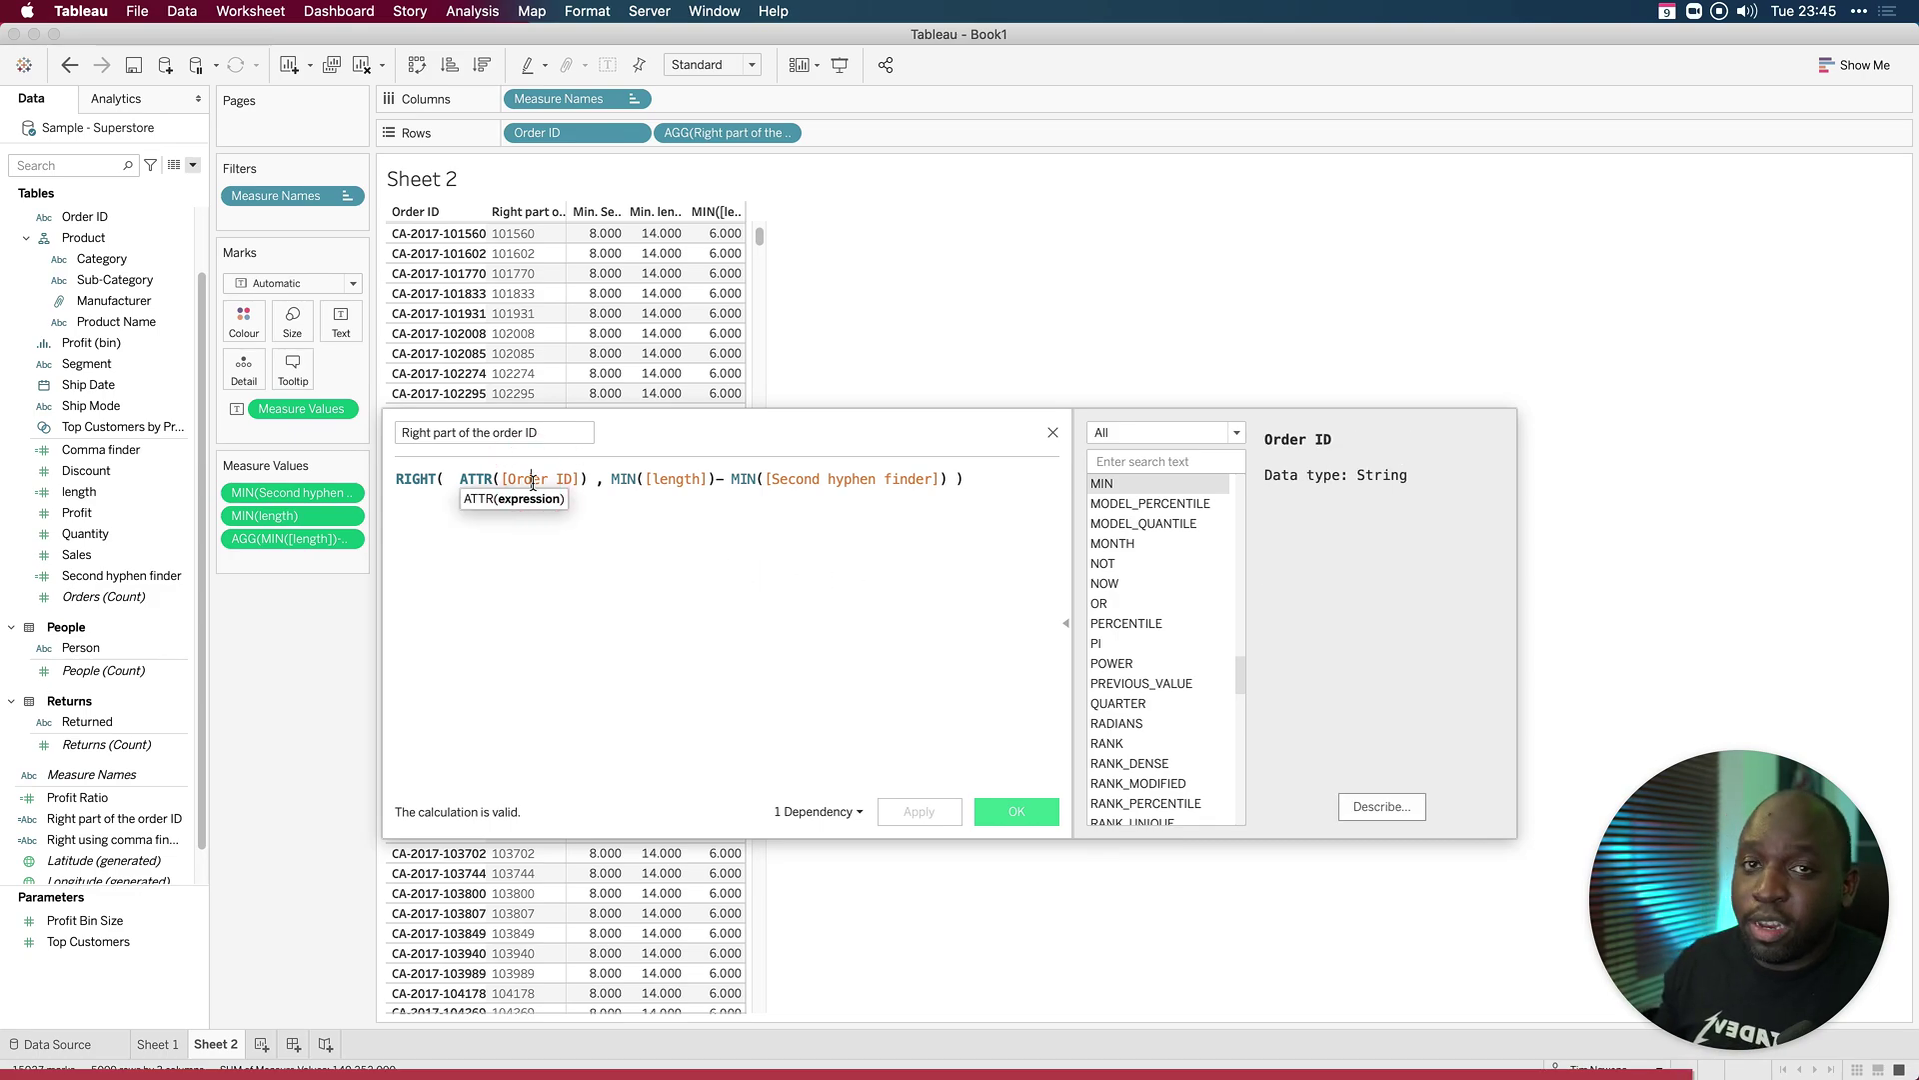
pyautogui.click(683, 480)
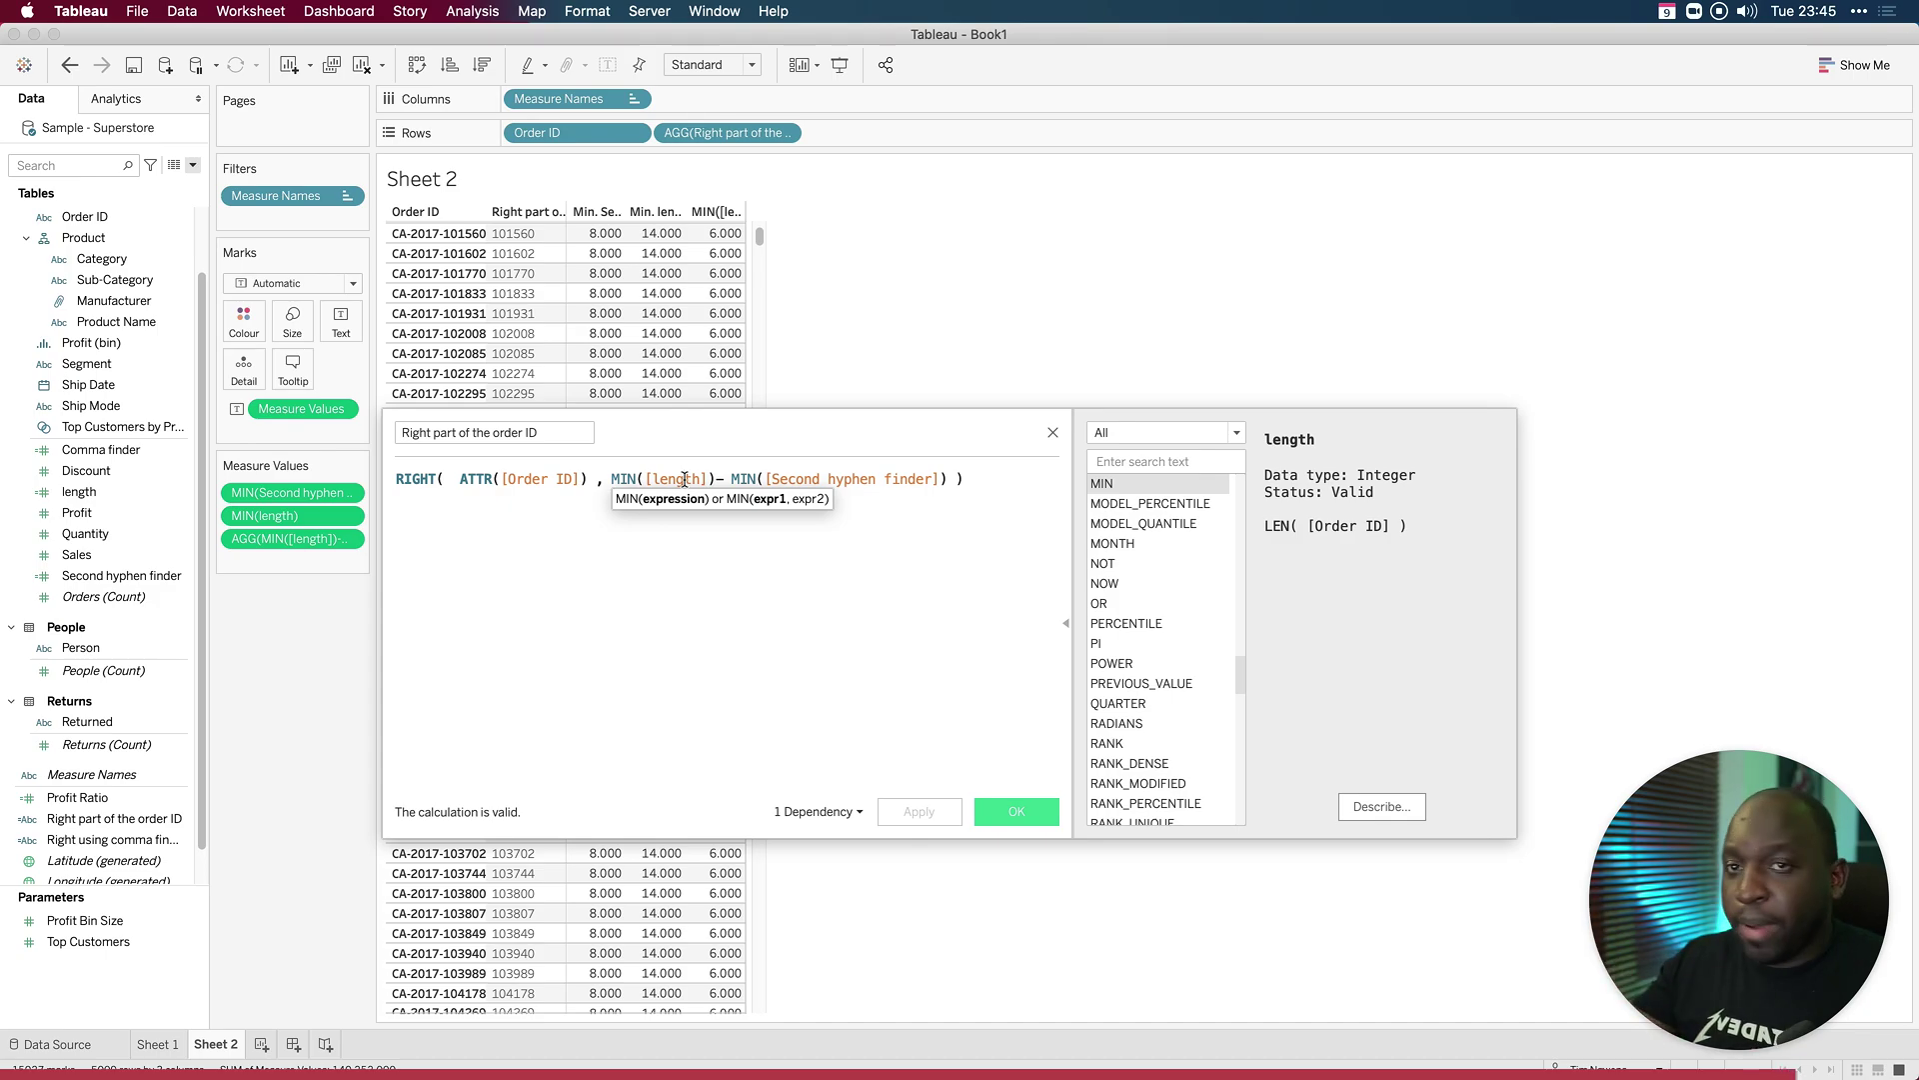
pyautogui.click(858, 479)
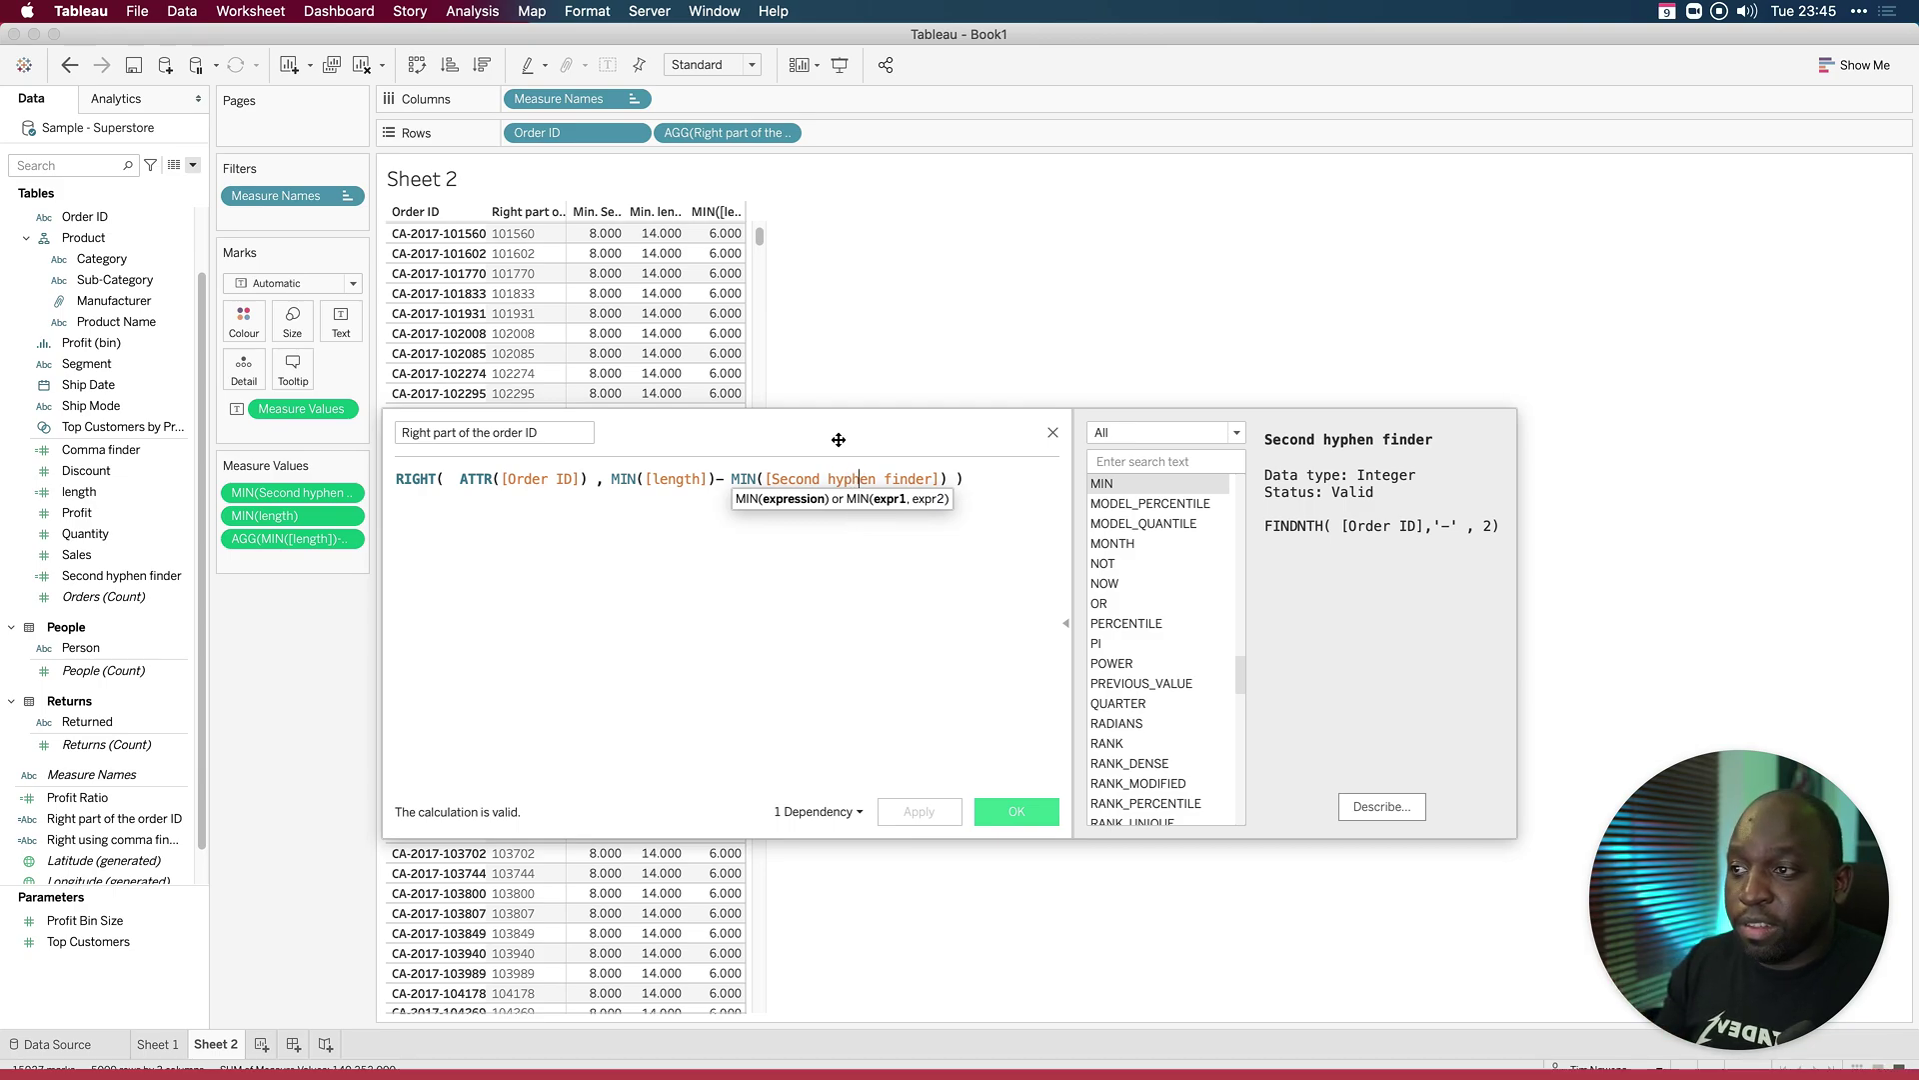
pyautogui.moveTo(833, 433); pyautogui.dragTo(886, 525)
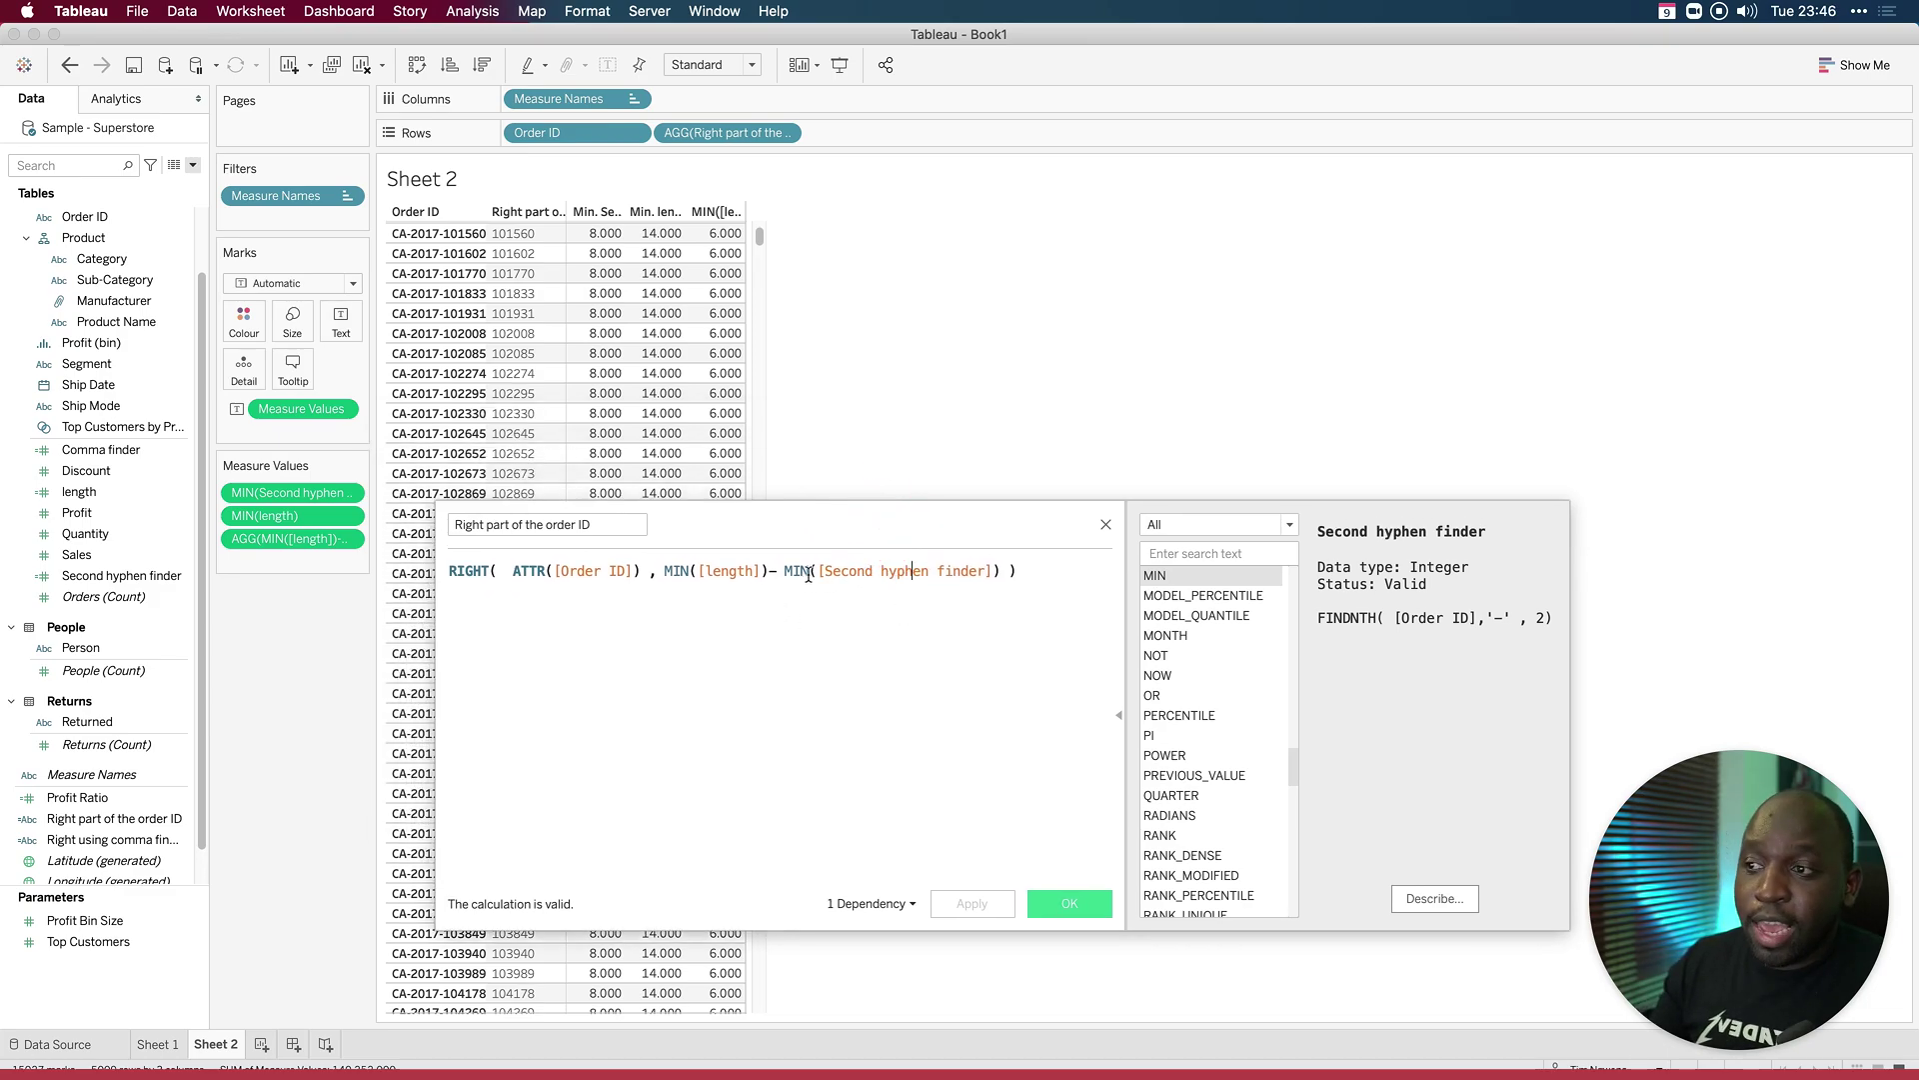